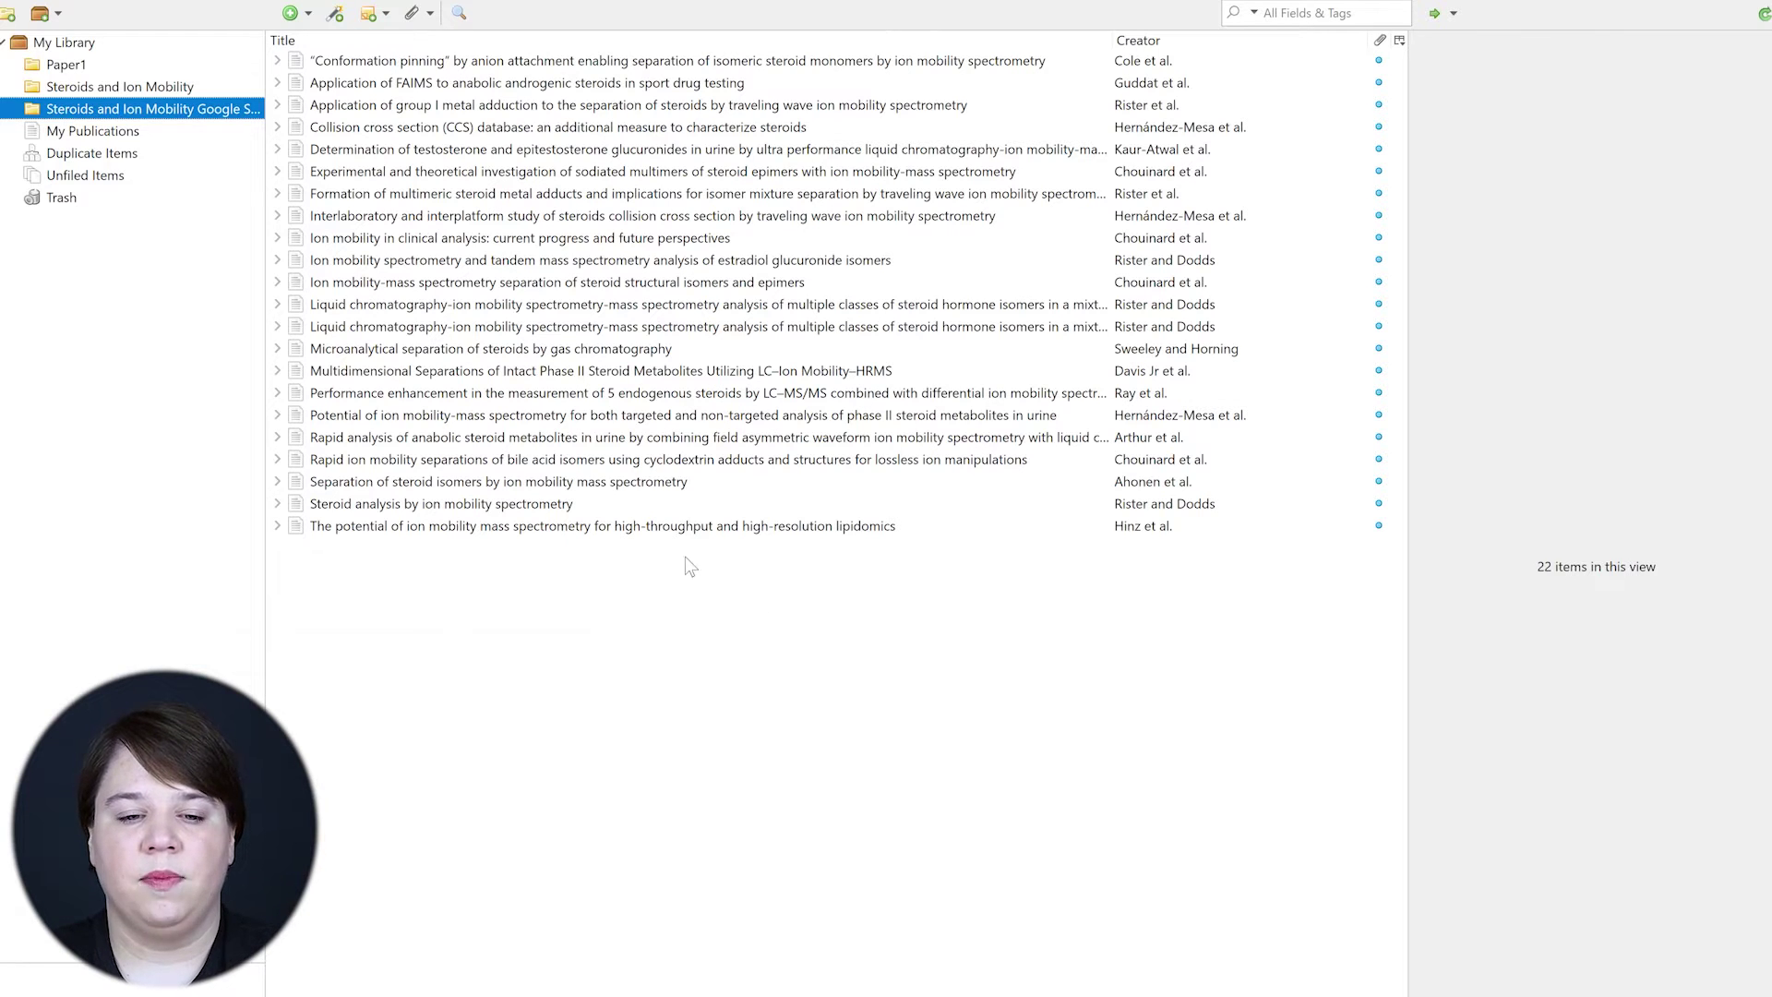
Step: Create a subcollection named LC-IMS-MS in the Steroids and Ion Mobility Google S... collection
key("Tab")
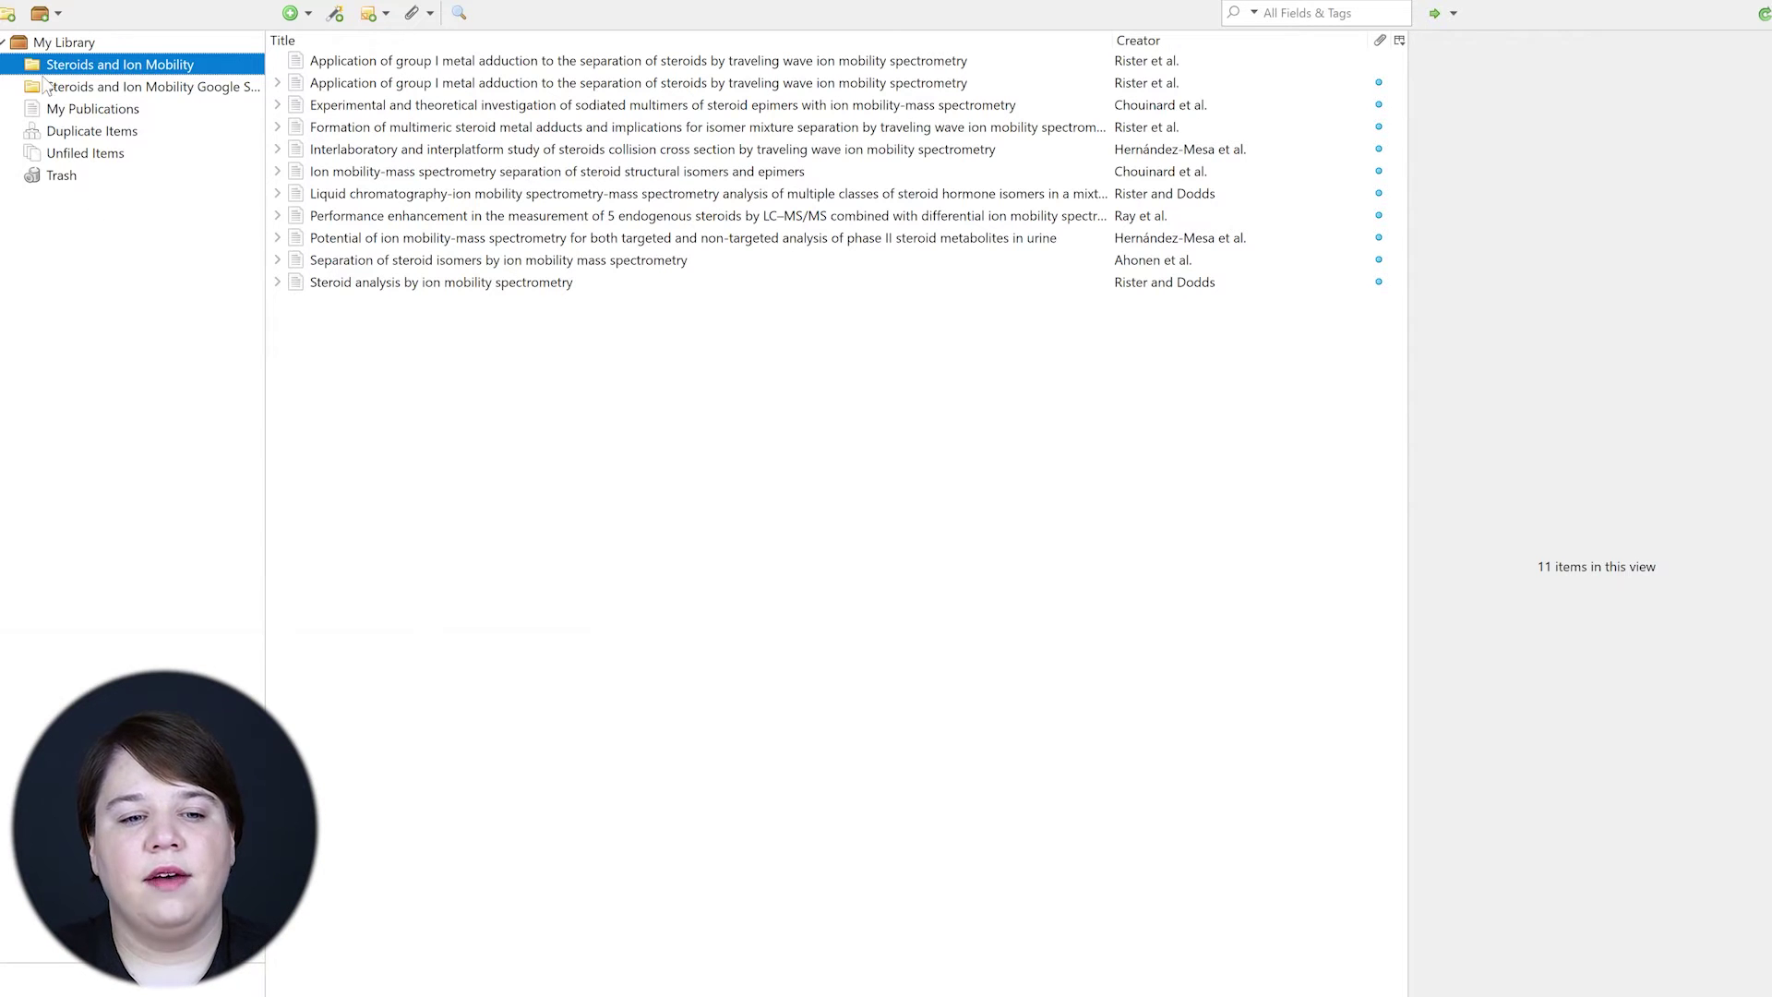
left_click(110, 86)
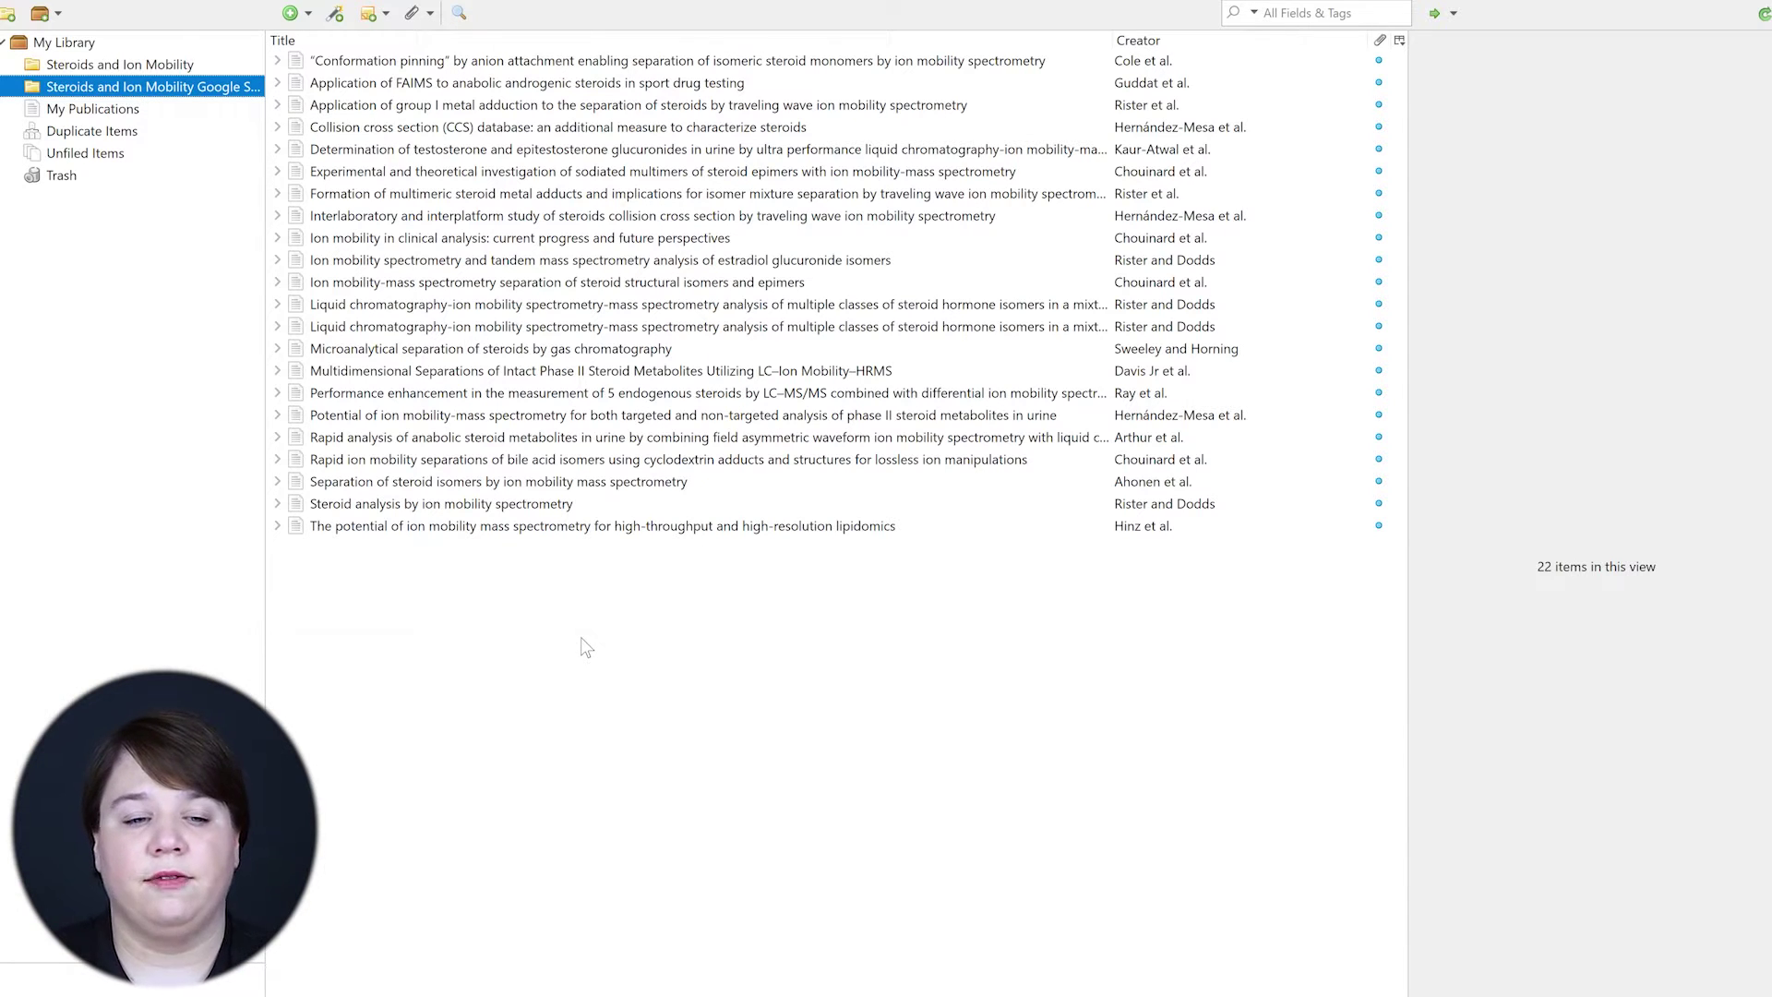
right_click(102, 92)
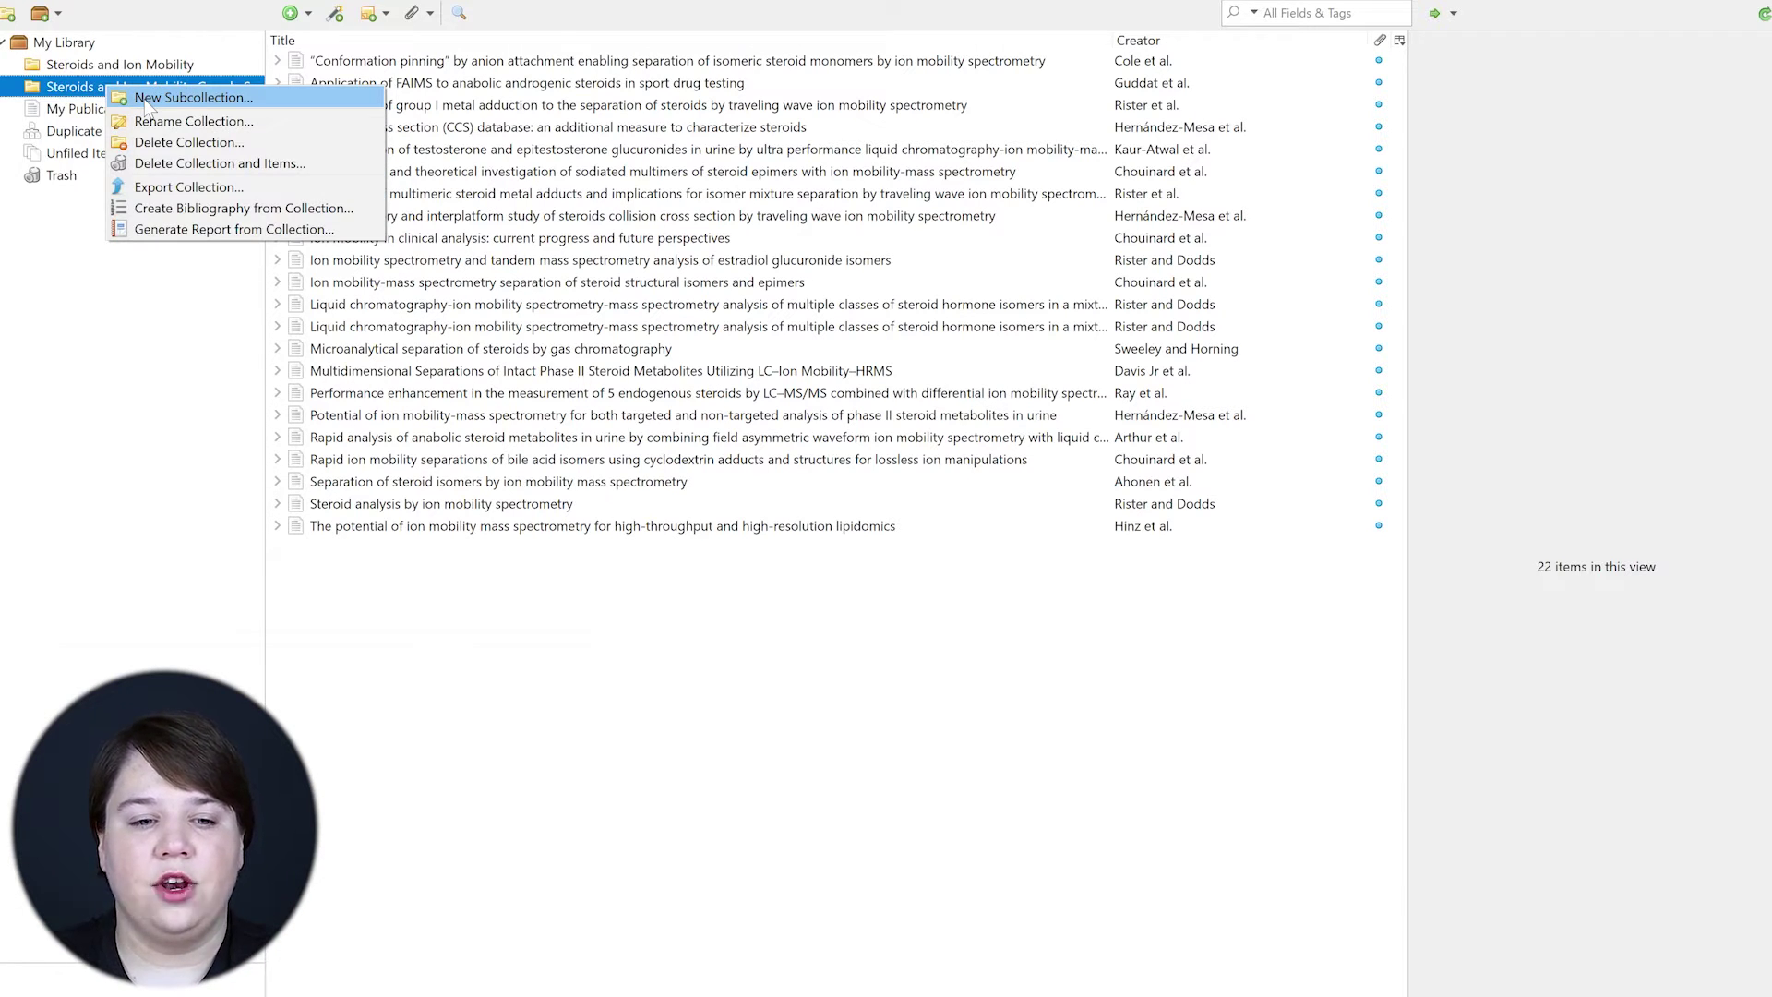
left_click(148, 100)
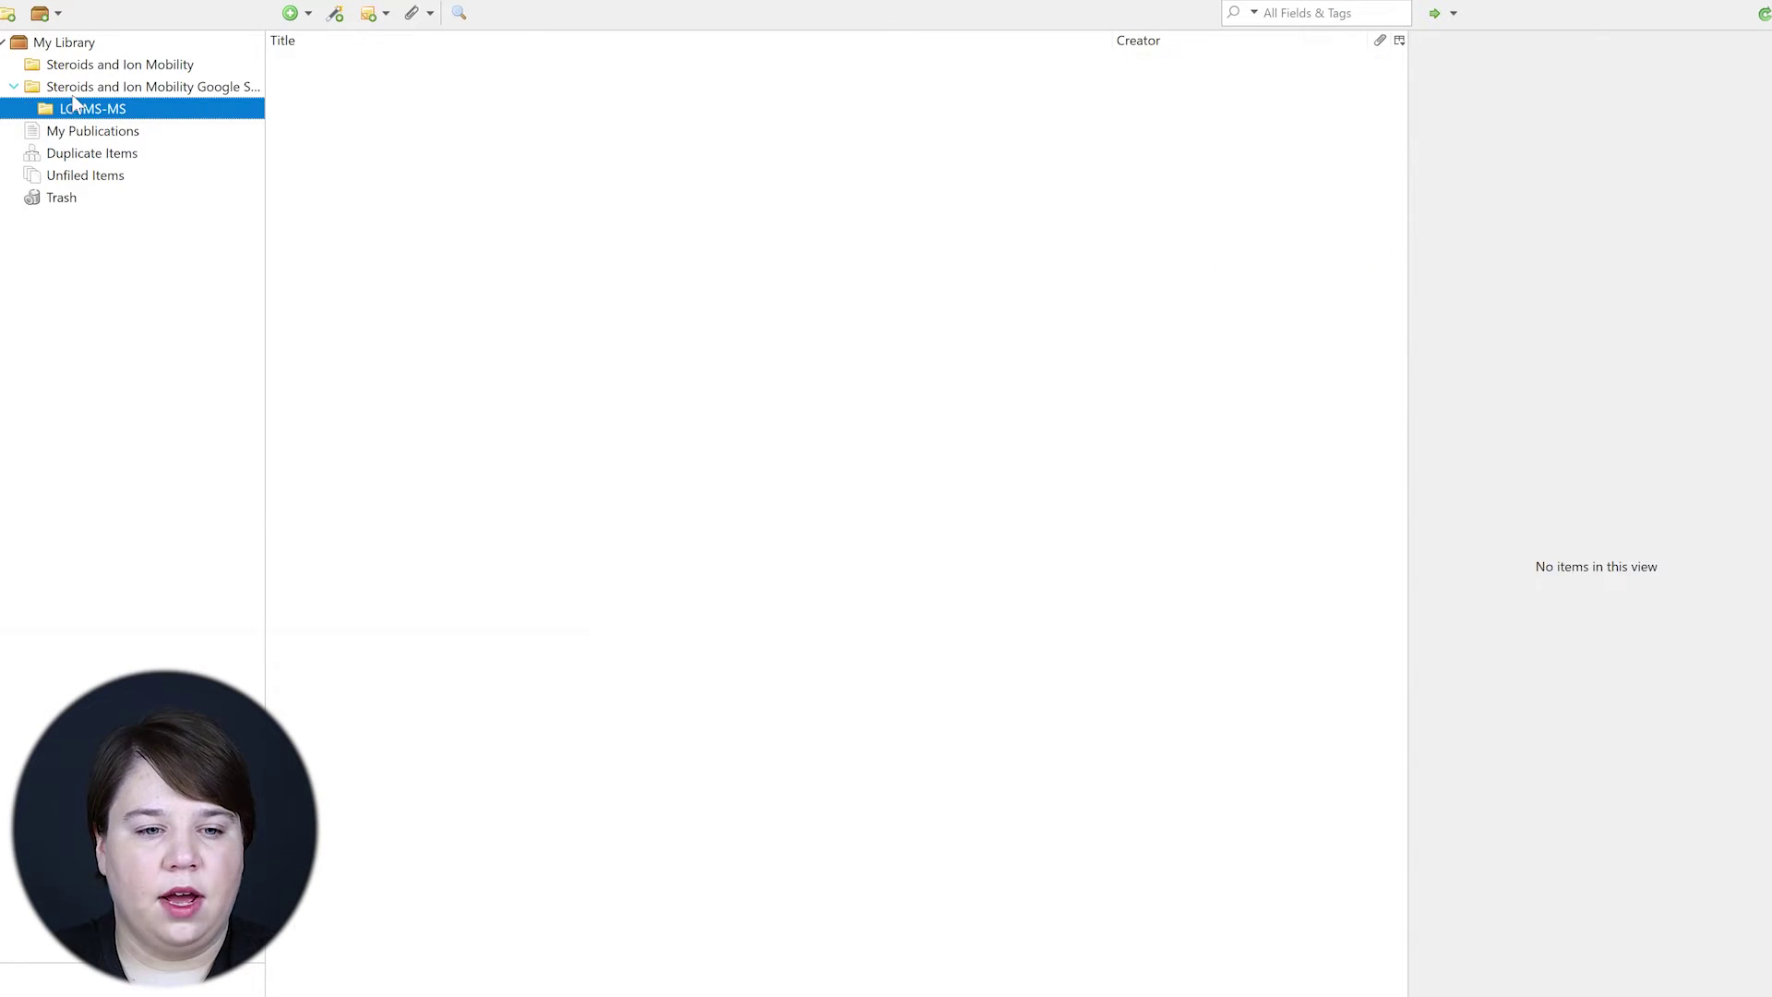
Step: Create a second subcollection named Stand alone in the Steroids and Ion Mobility Google S... collection
left_click(74, 85)
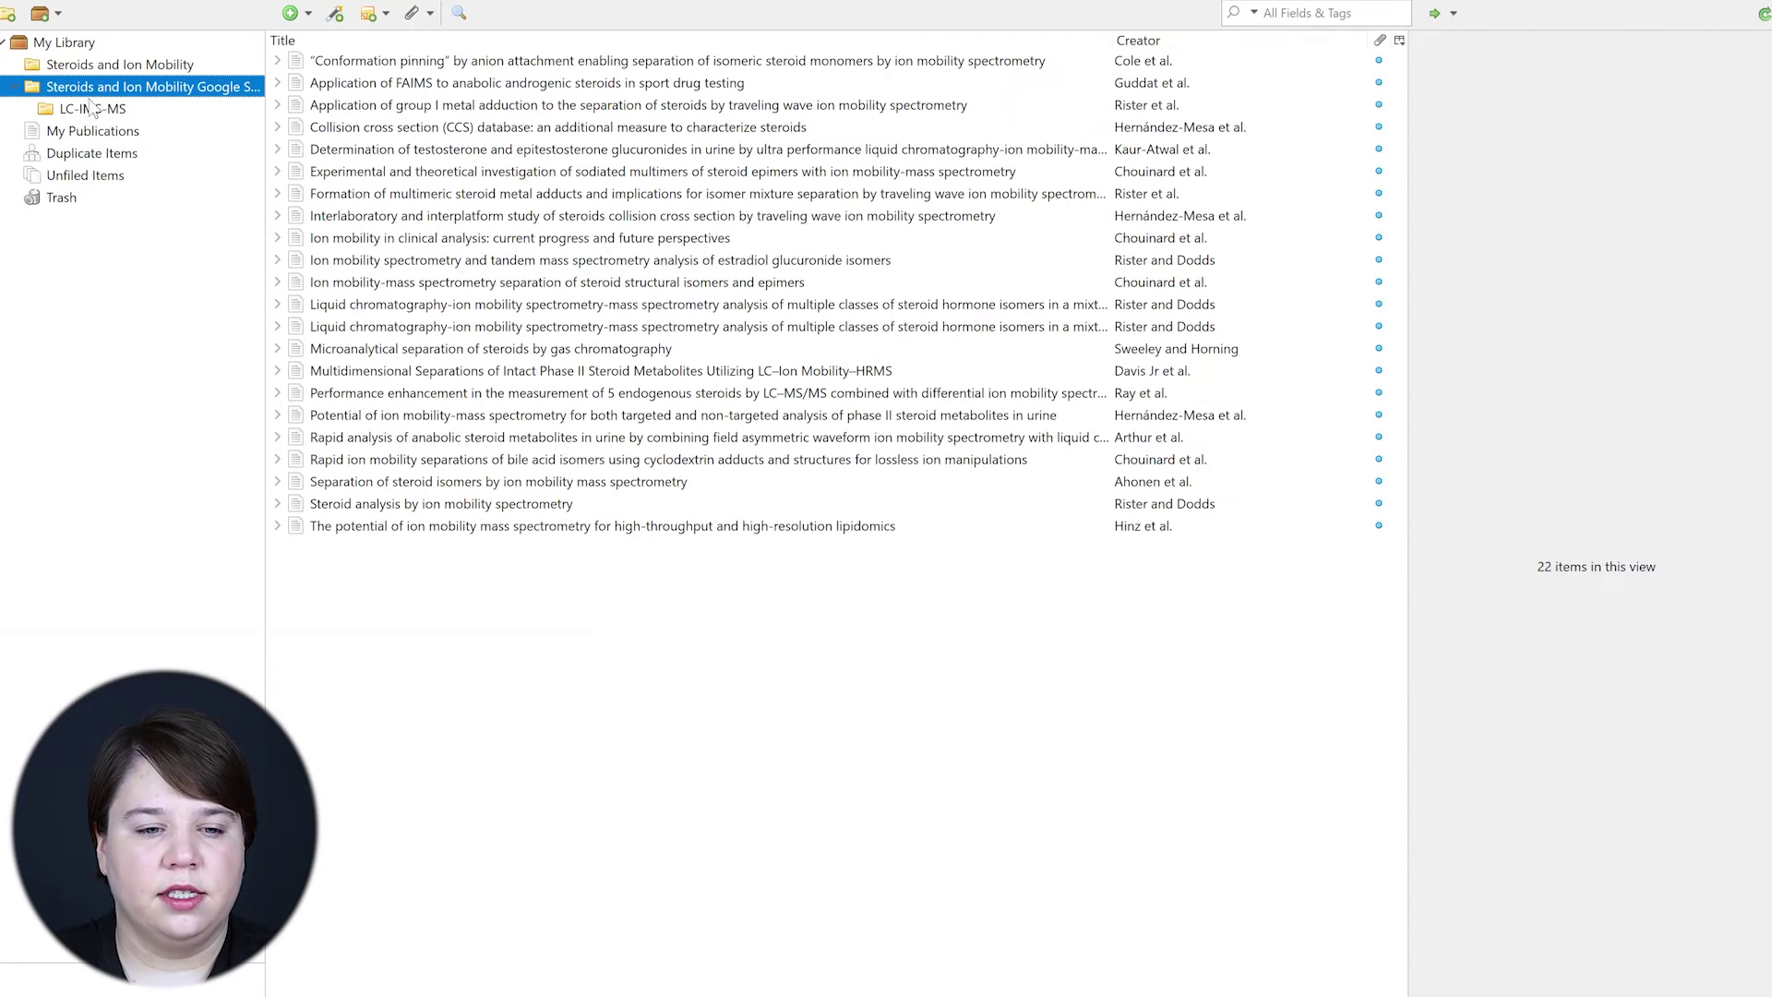
right_click(101, 87)
left_click(166, 101)
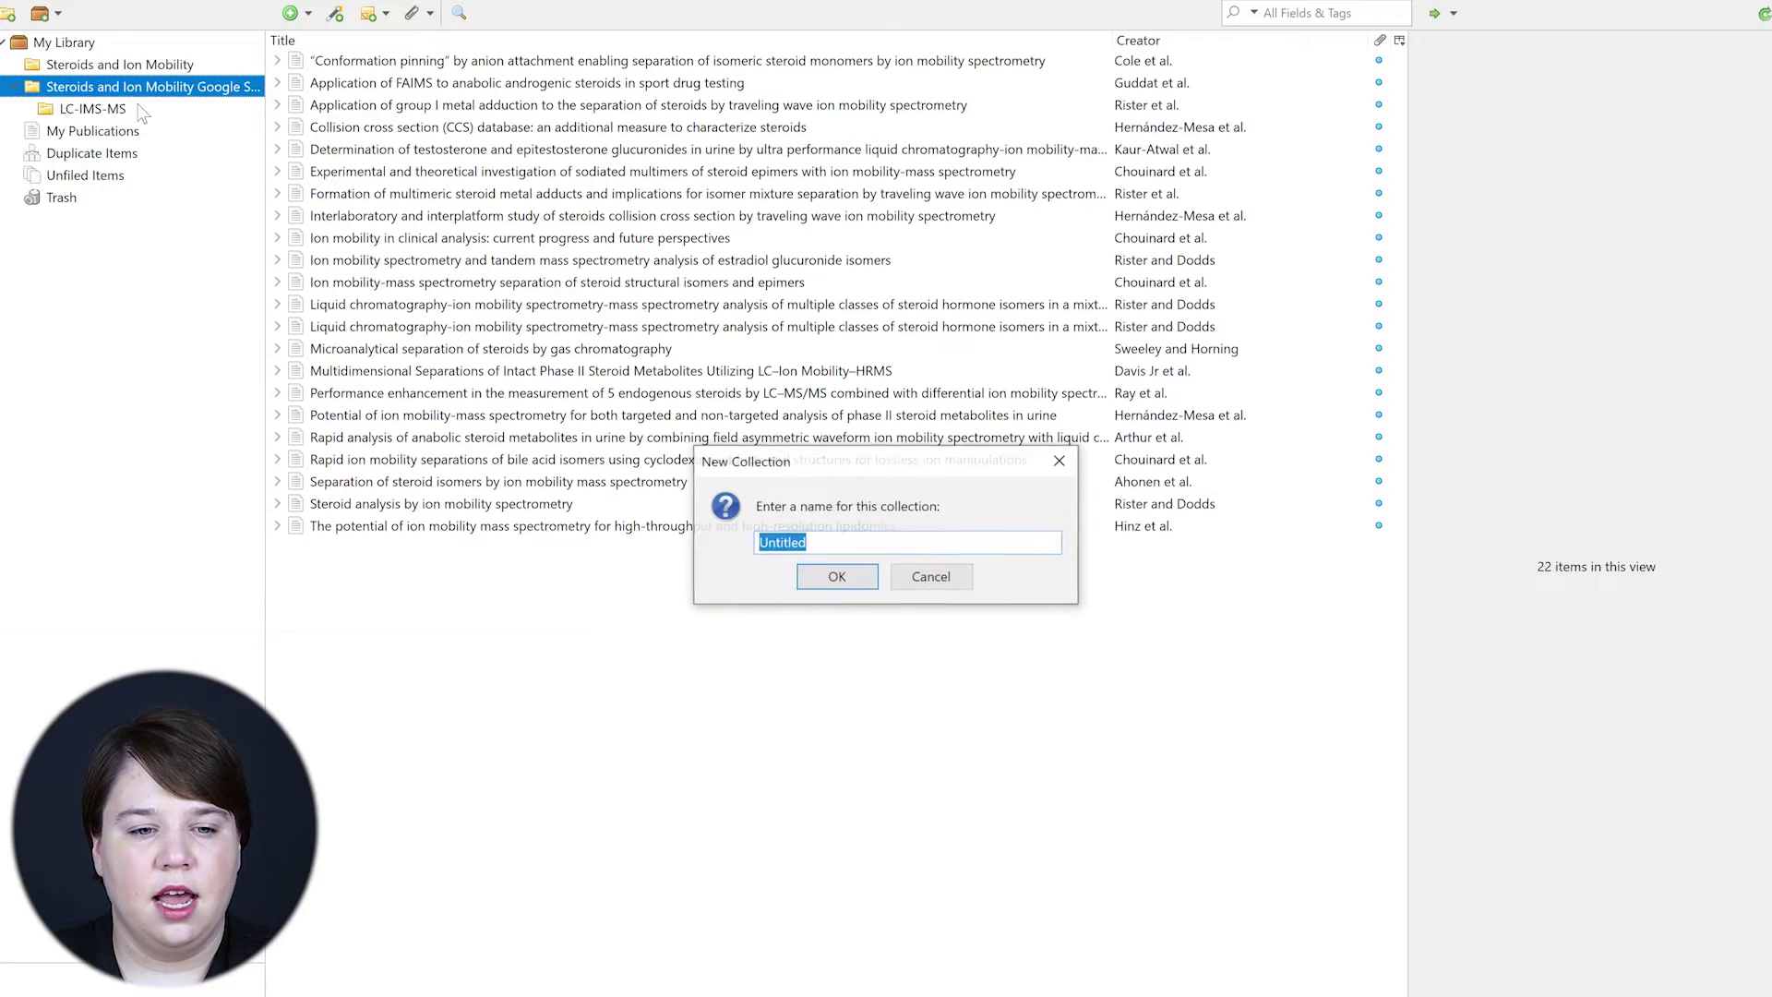
type("Standalone")
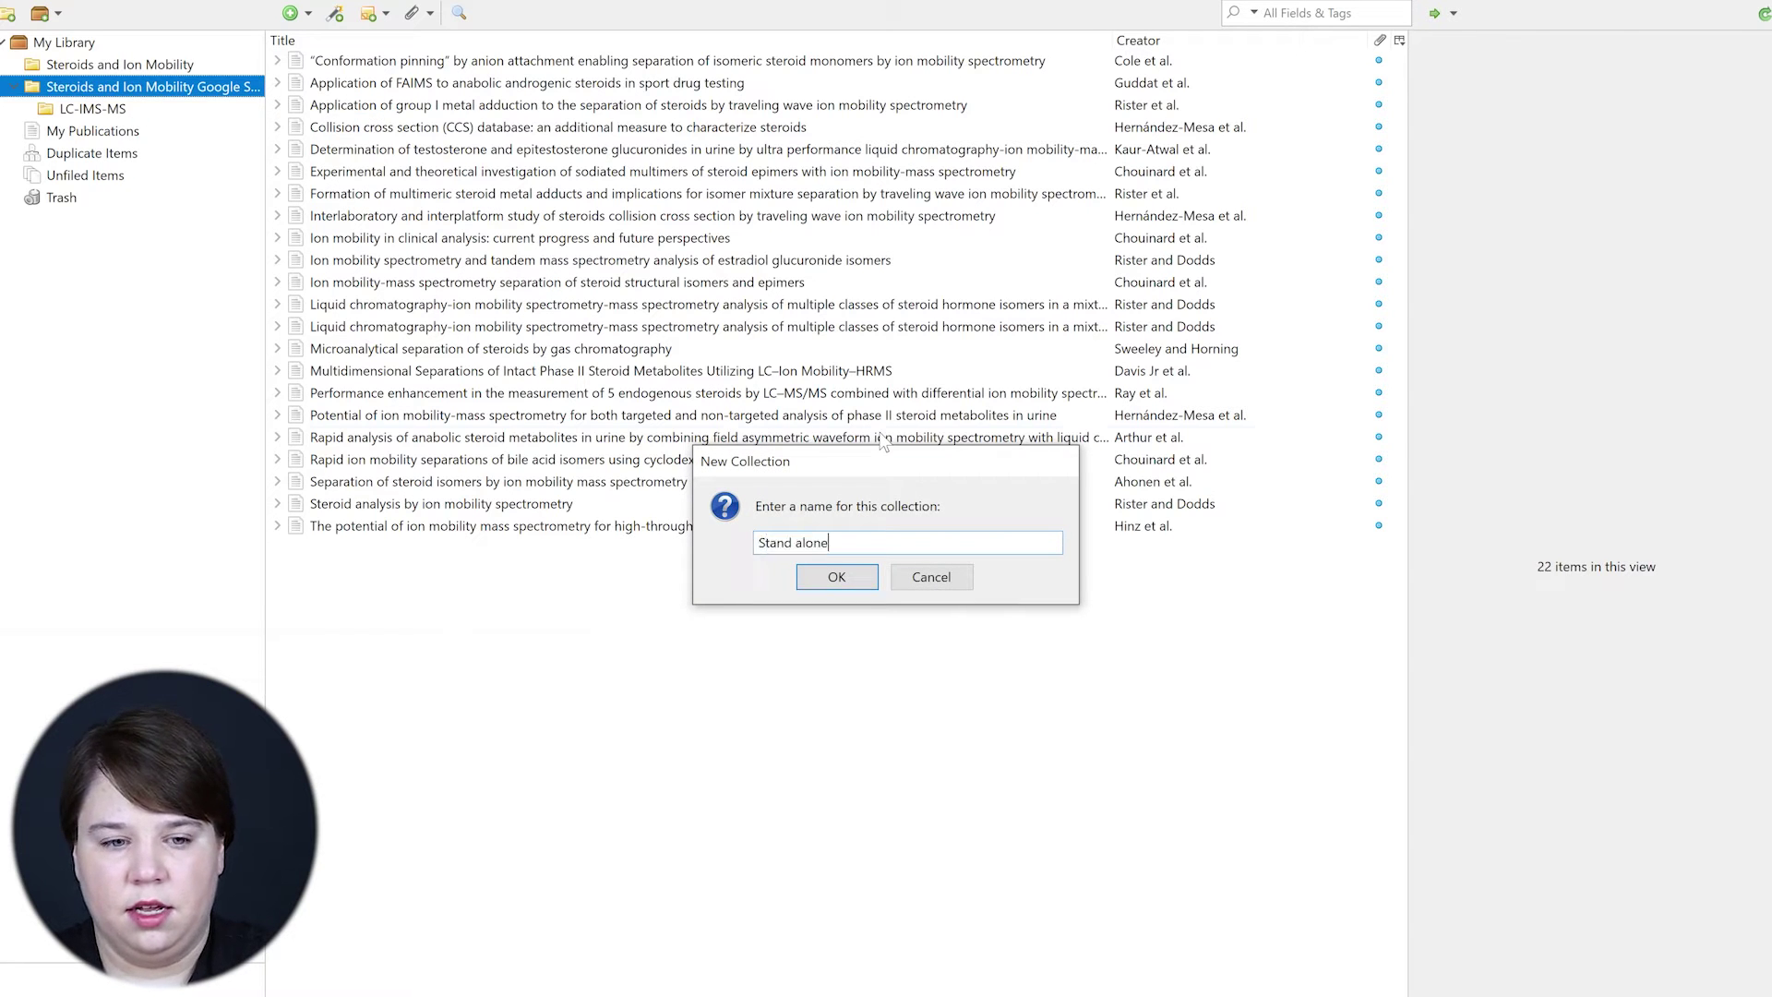
key("Return")
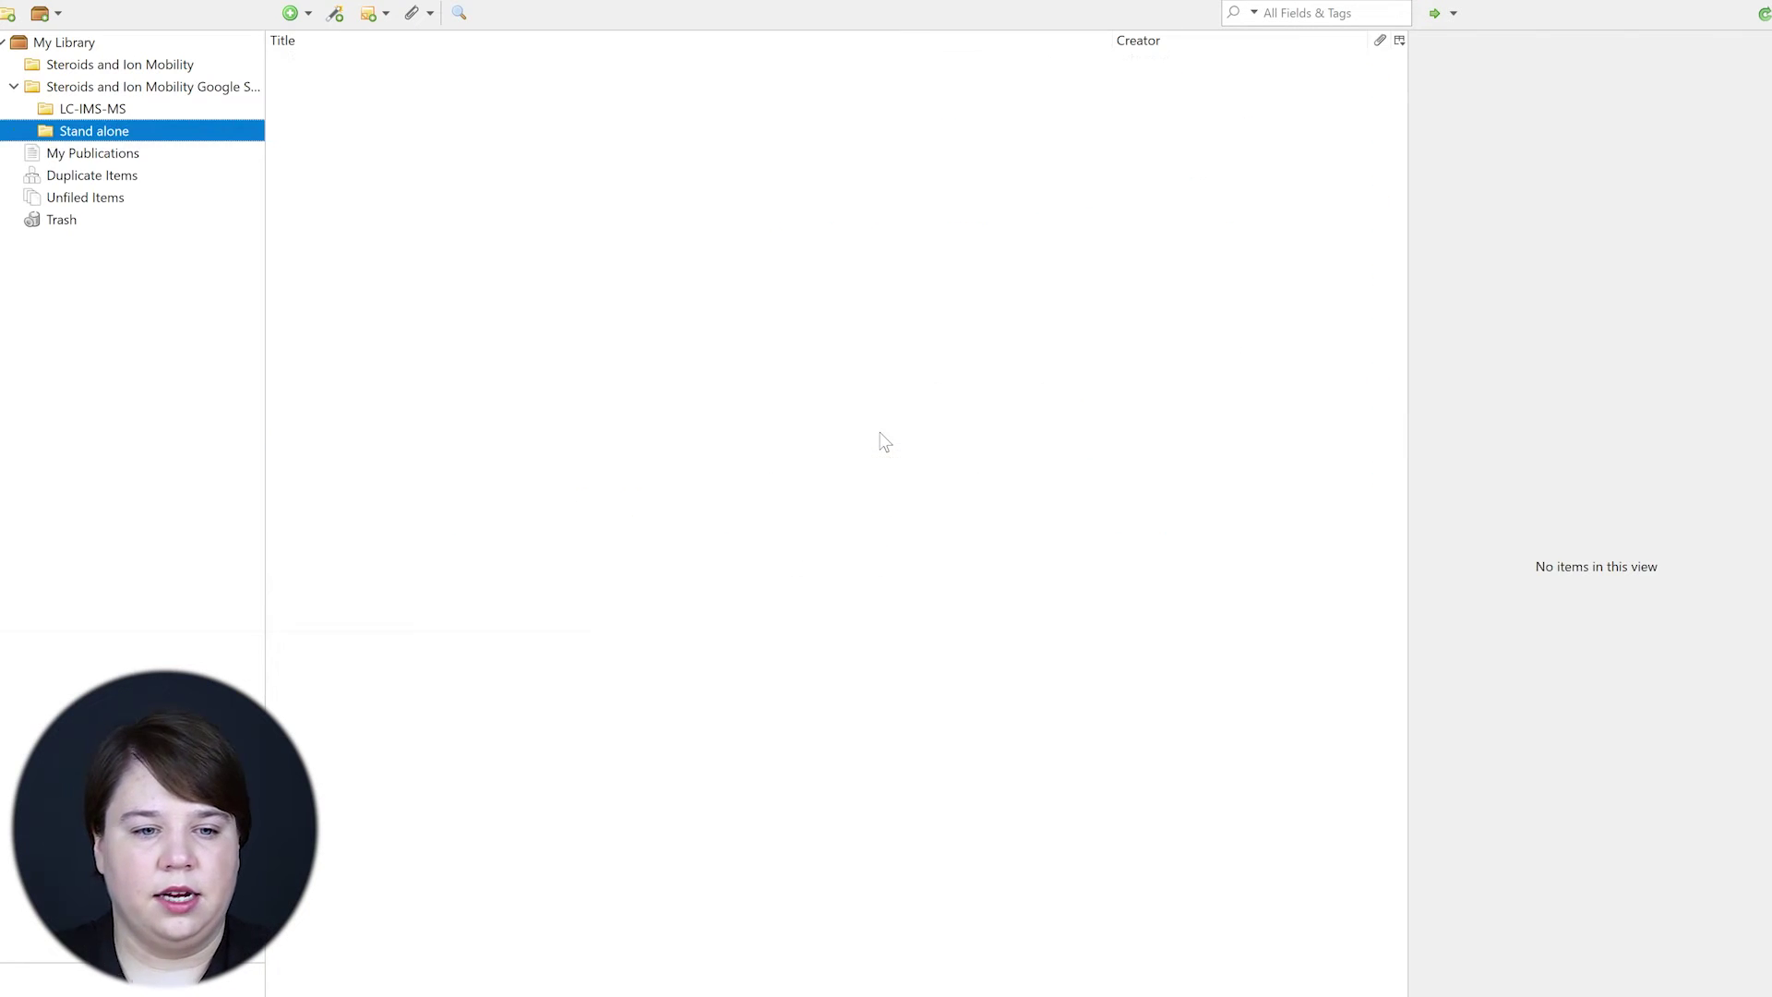
Step: Add the Multidimensional Separations of Intact Phase II Steroid Metabolites and Performance enhancement articles to LC-IMS-MS, and check the subcollection against its parent
left_click(104, 87)
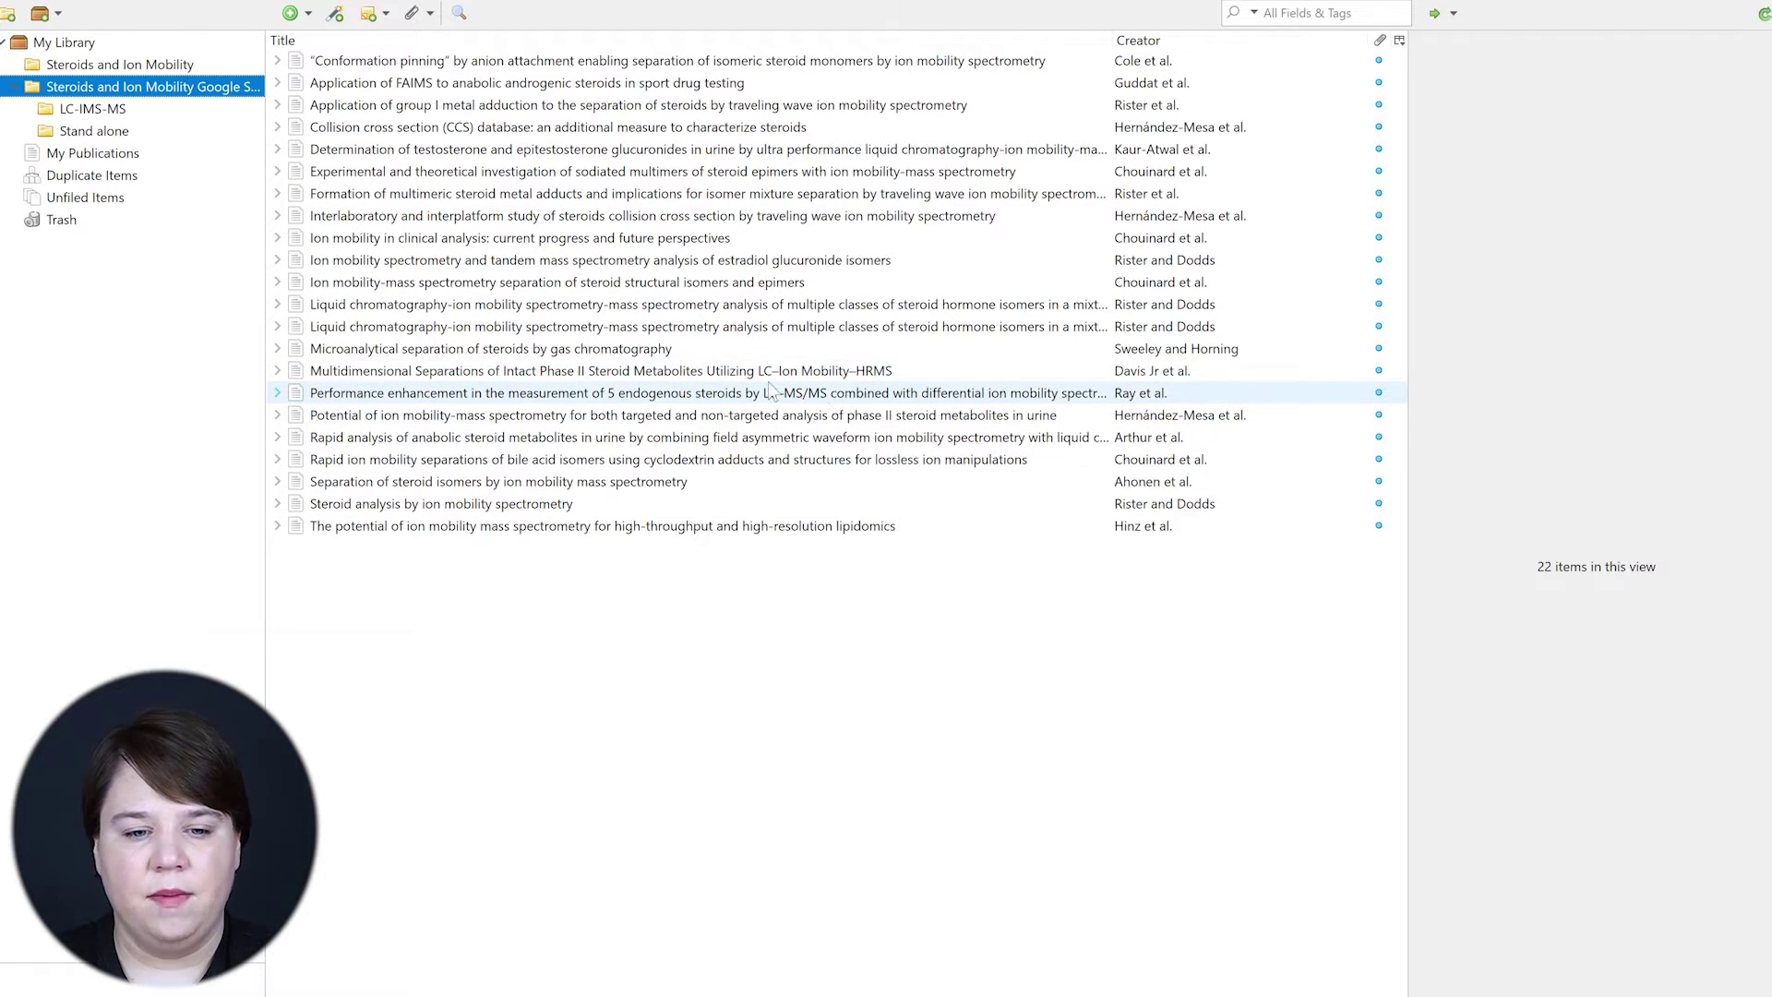
left_click(524, 372)
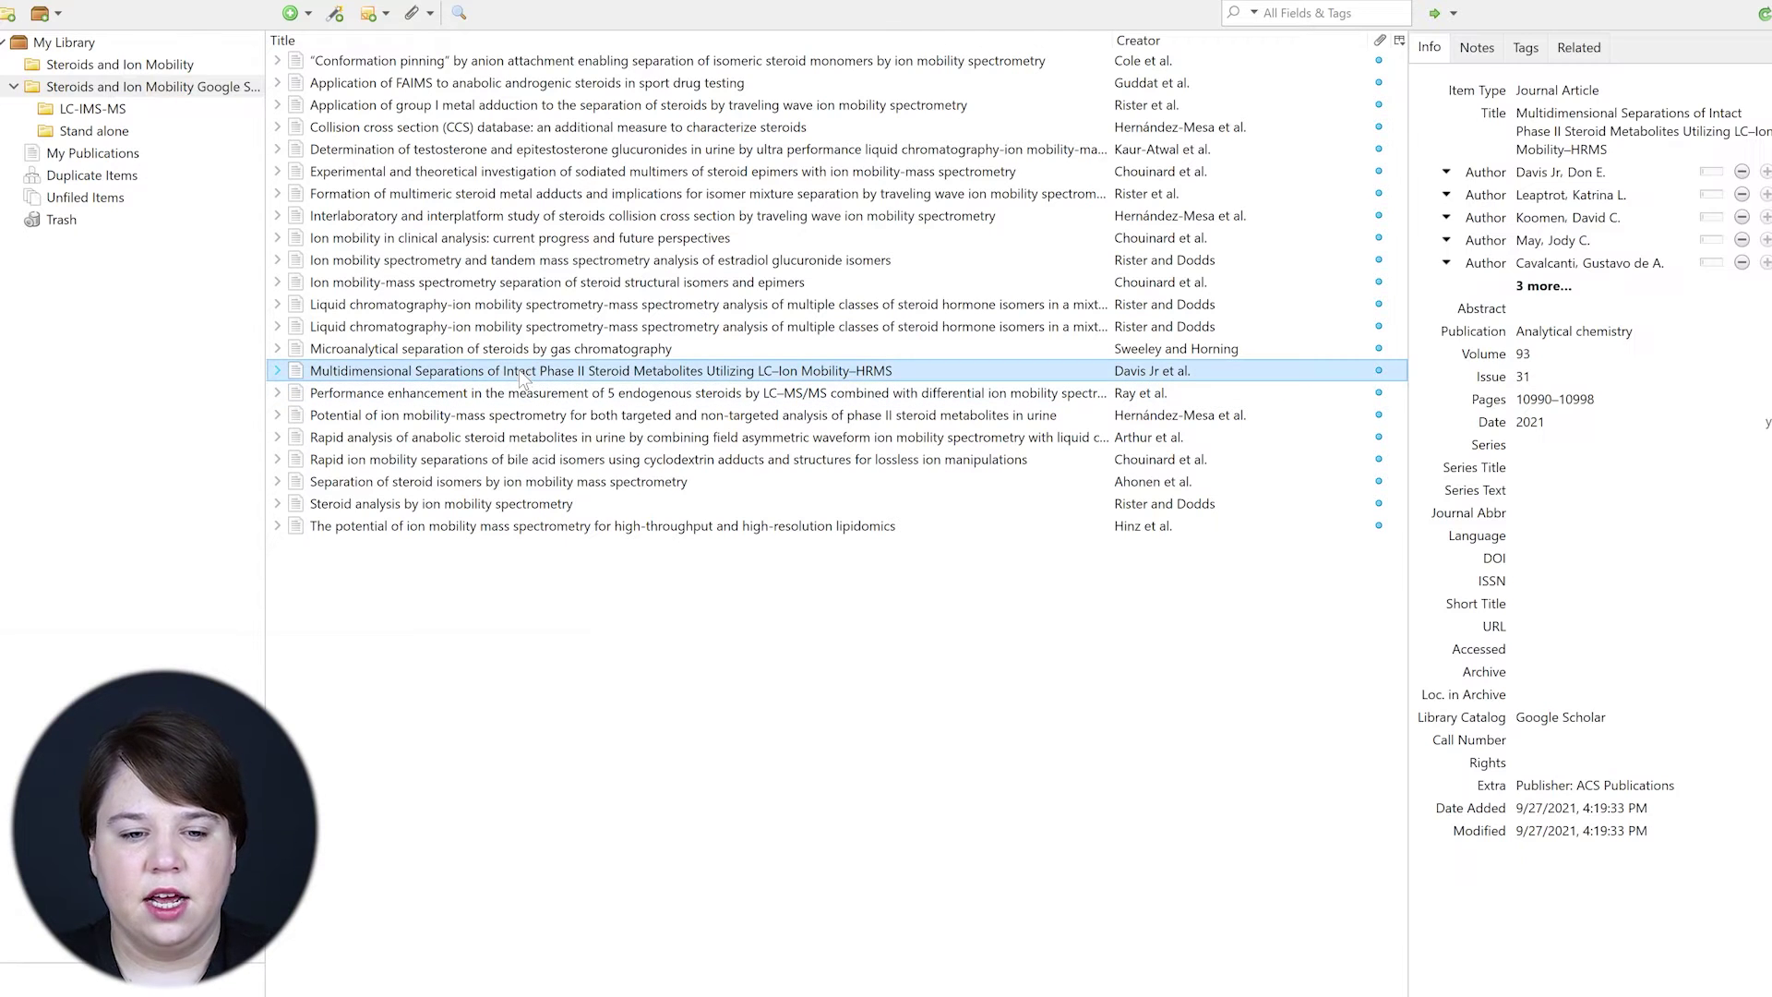
left_click(514, 393, "ctrl")
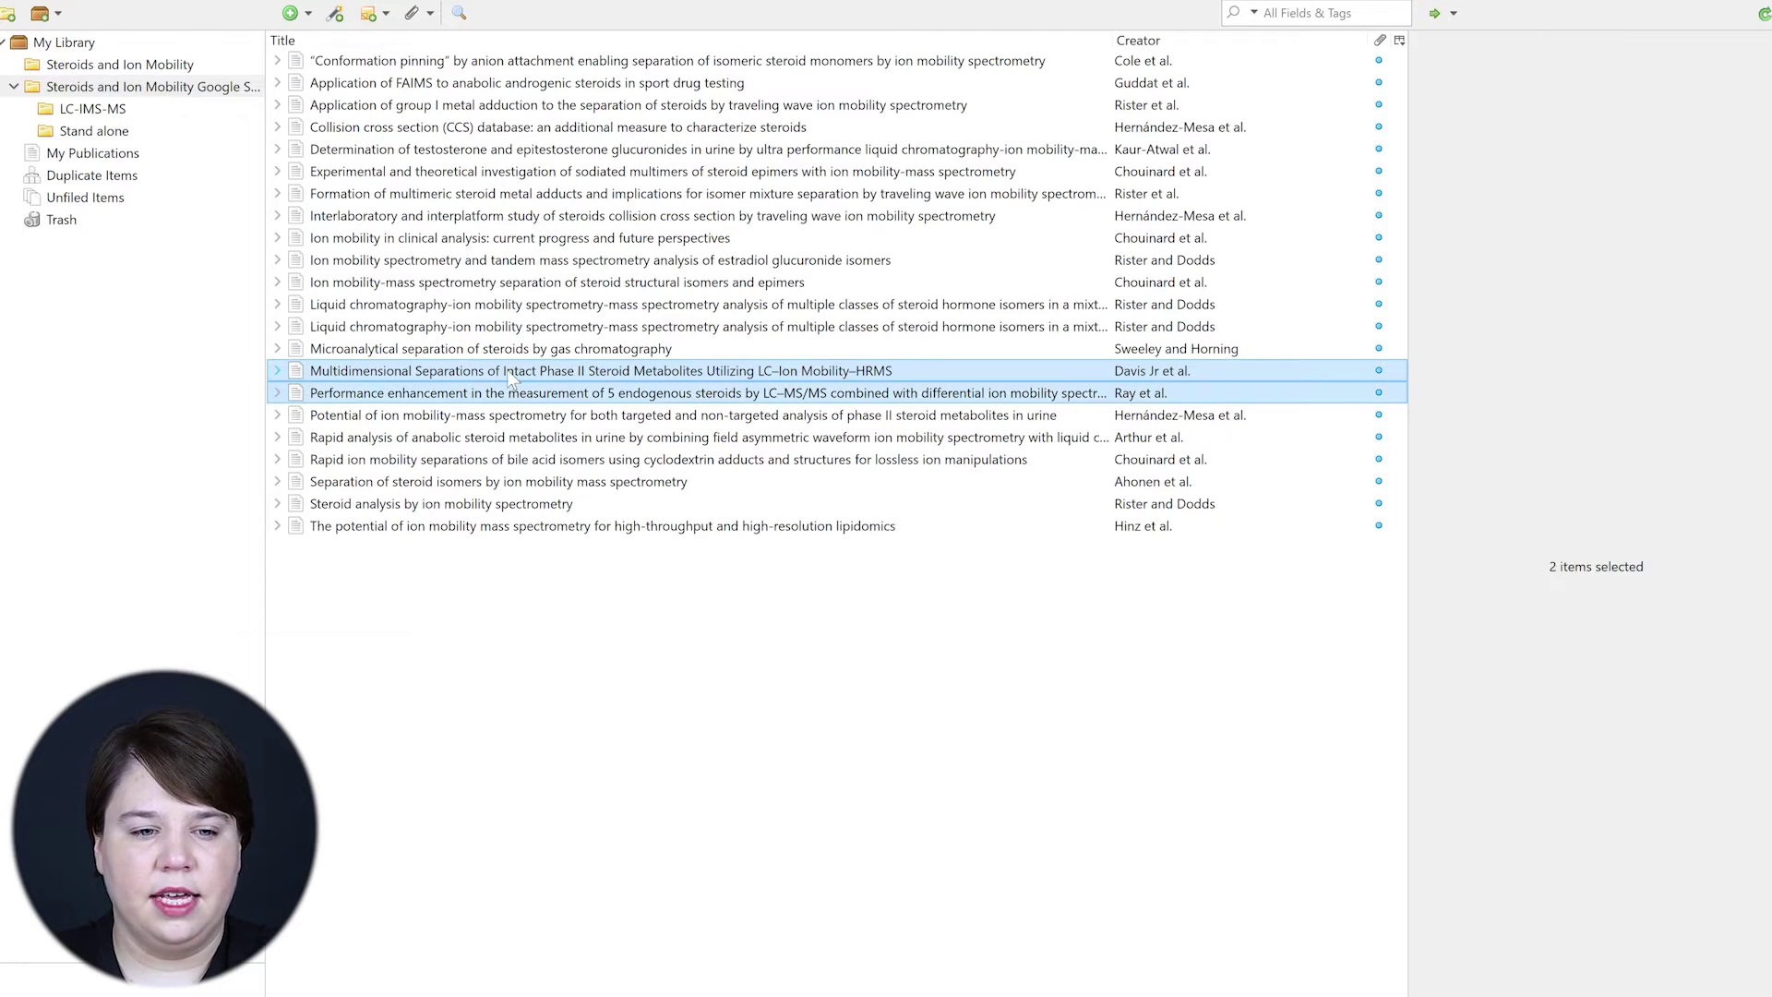
left_click_drag(512, 387, 95, 113)
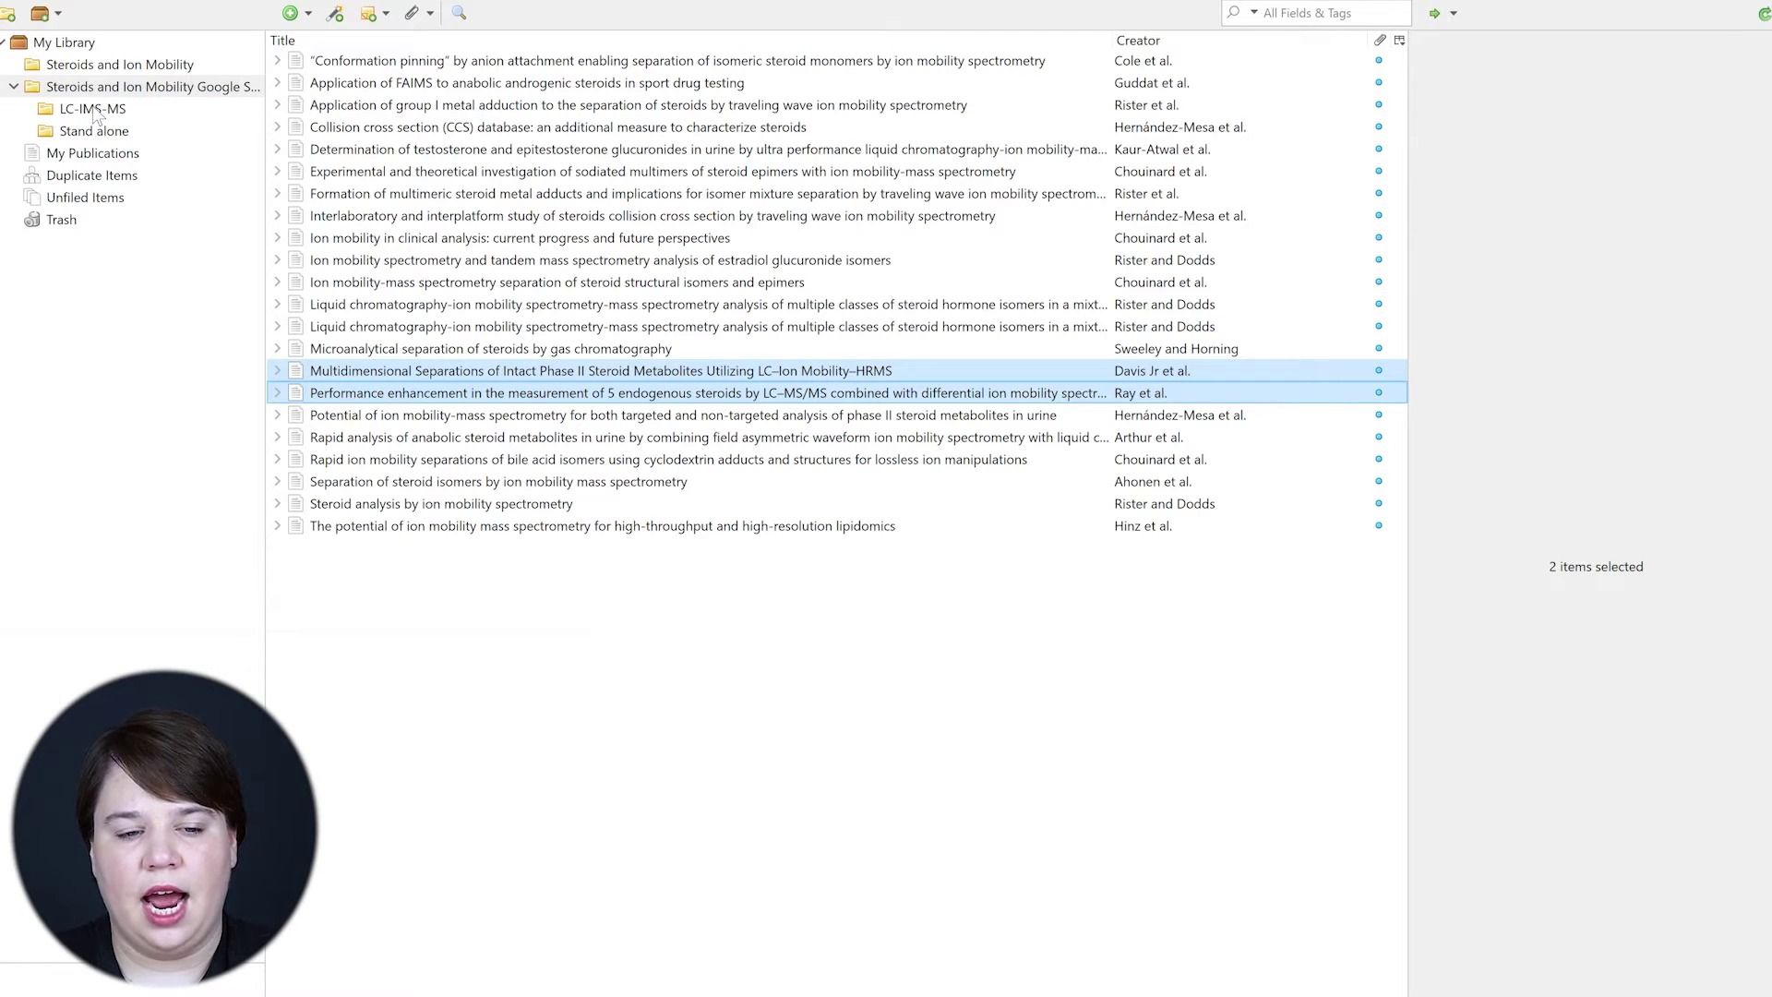
left_click(86, 111)
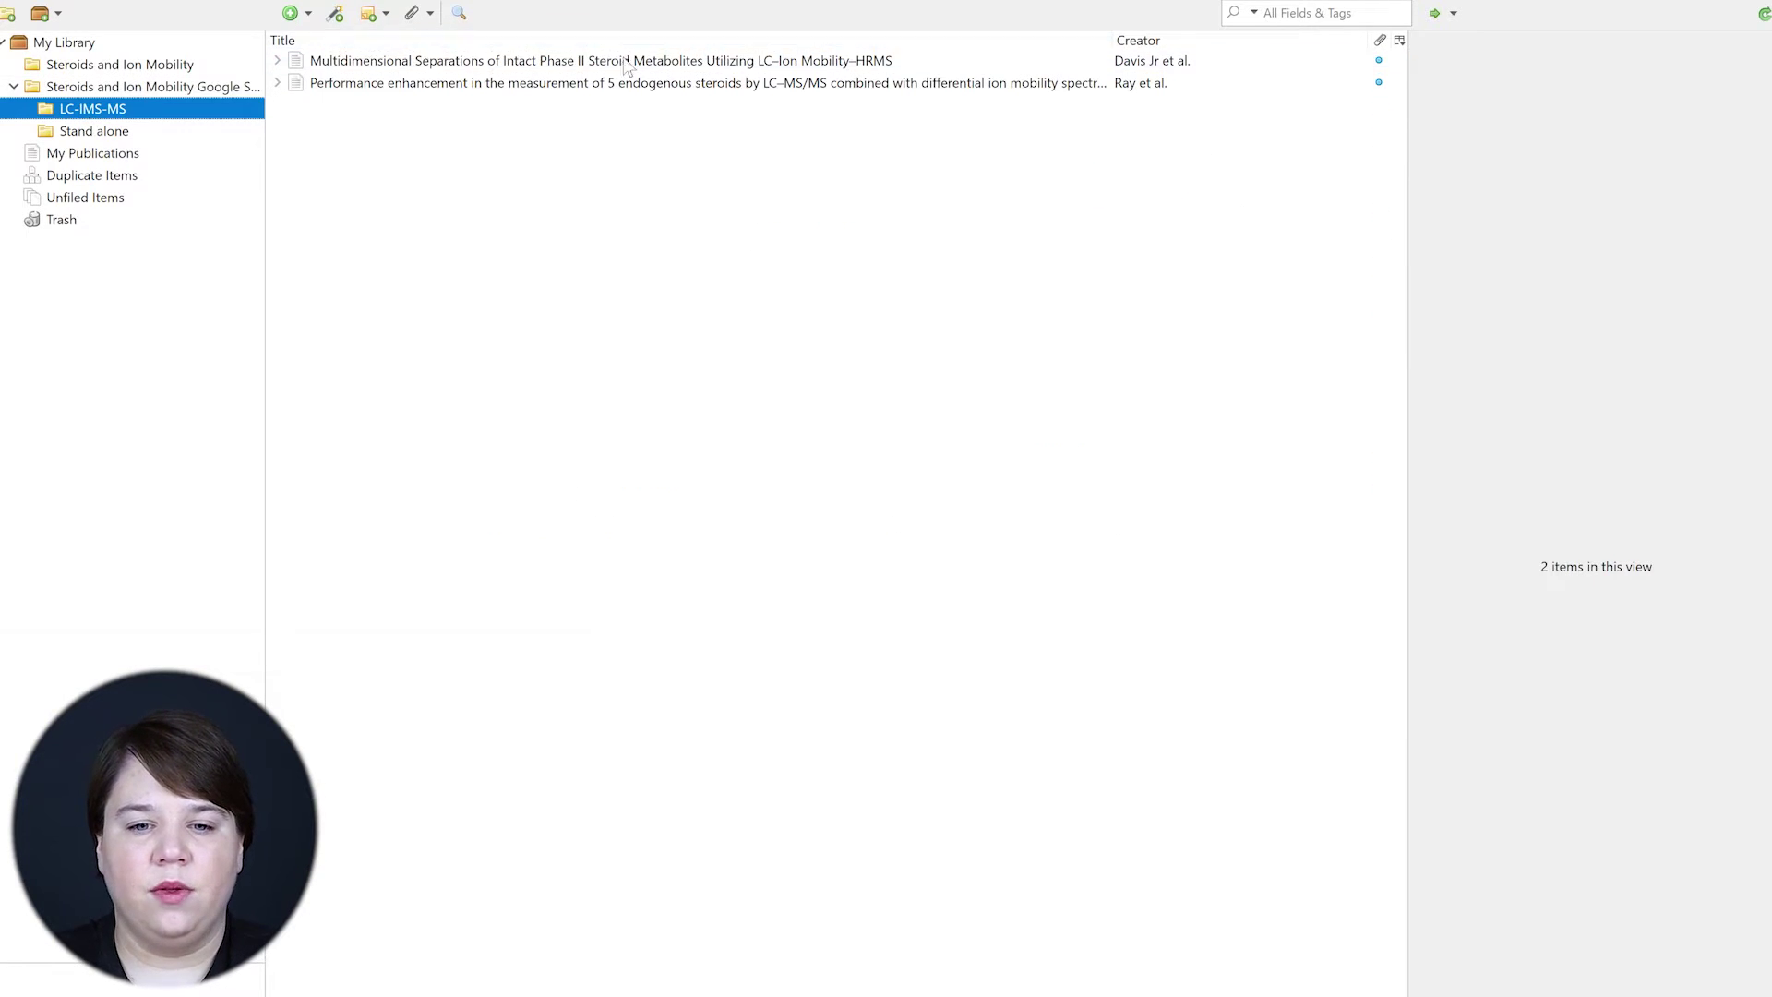
left_click(151, 92)
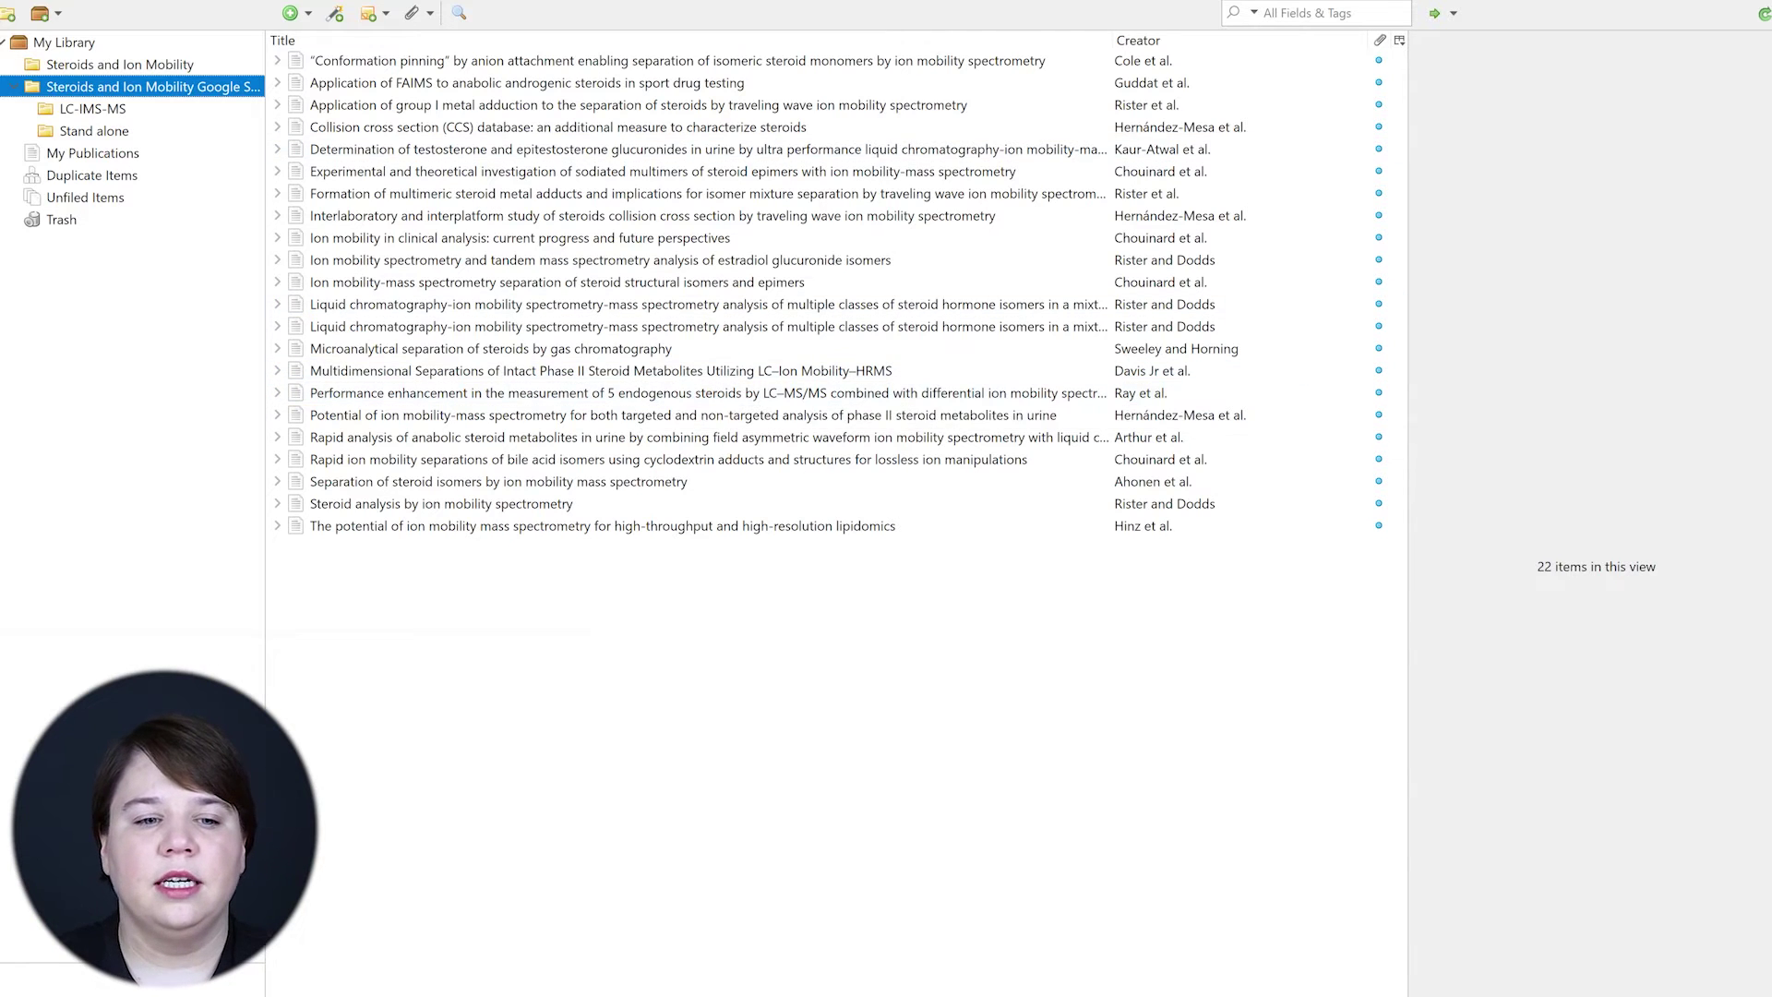
left_click(85, 111)
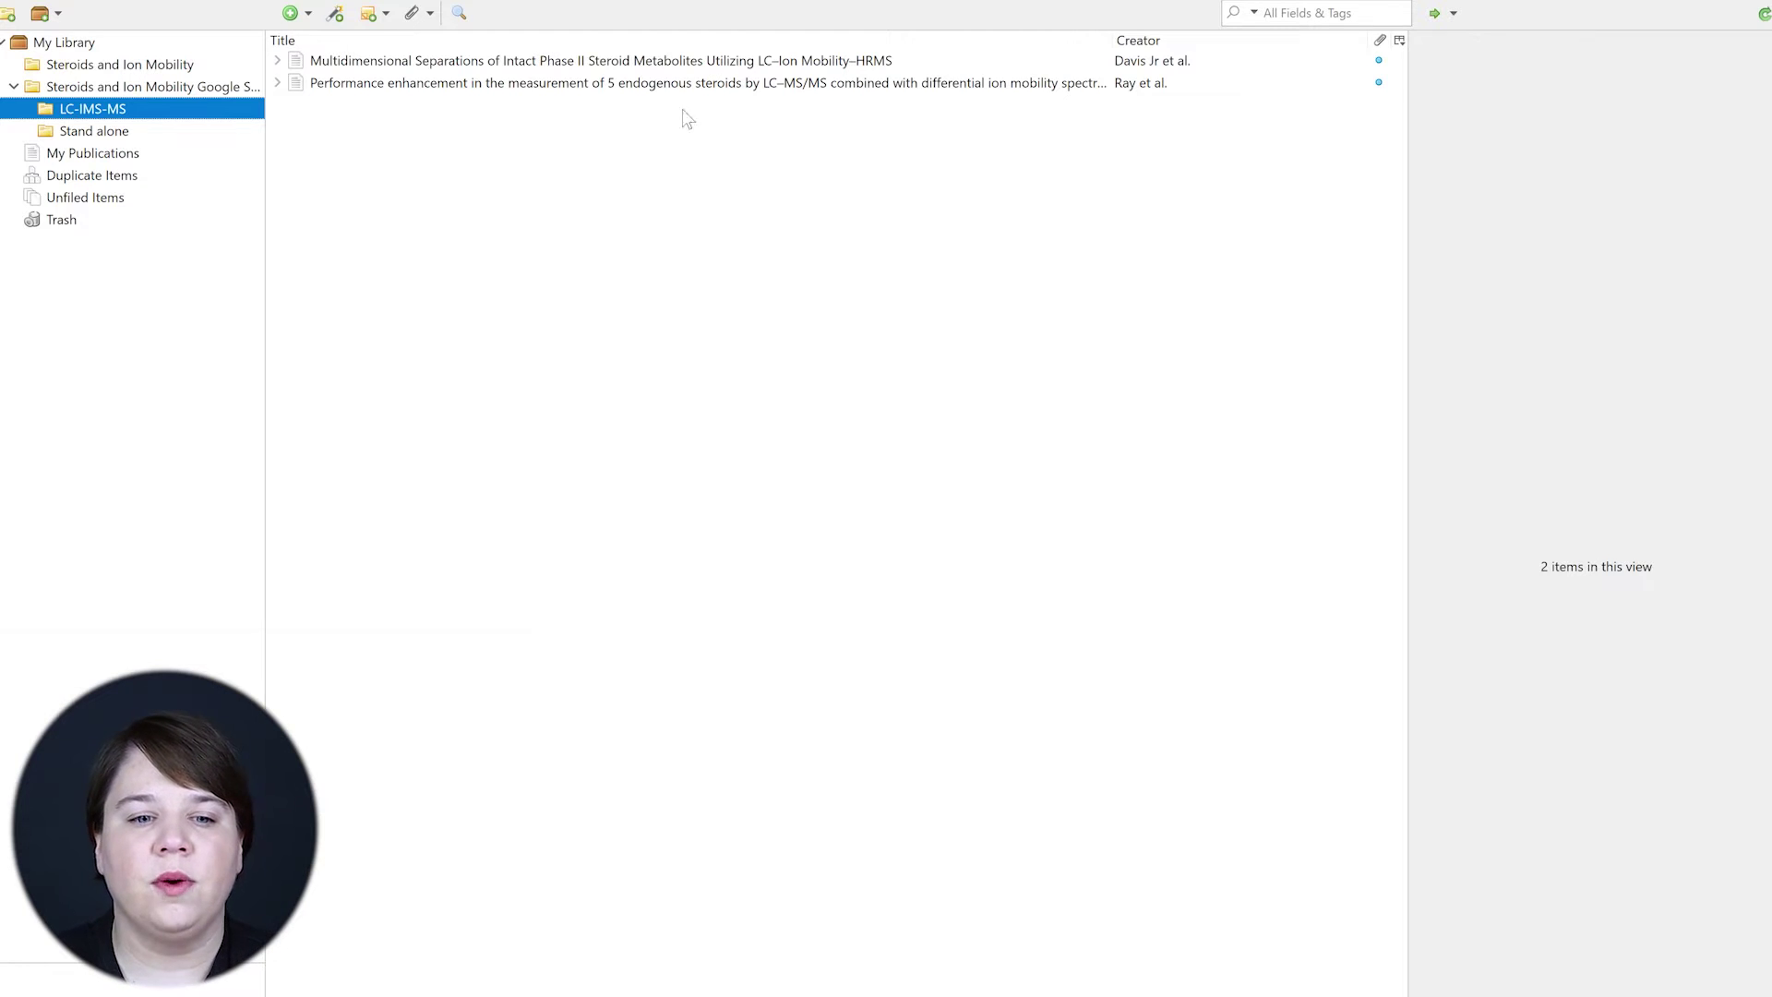
Step: Add the first Liquid chromatography-ion mobility spectrometry-mass spectrometry article from the parent collection to the LC-IMS-MS subcollection
left_click(129, 93)
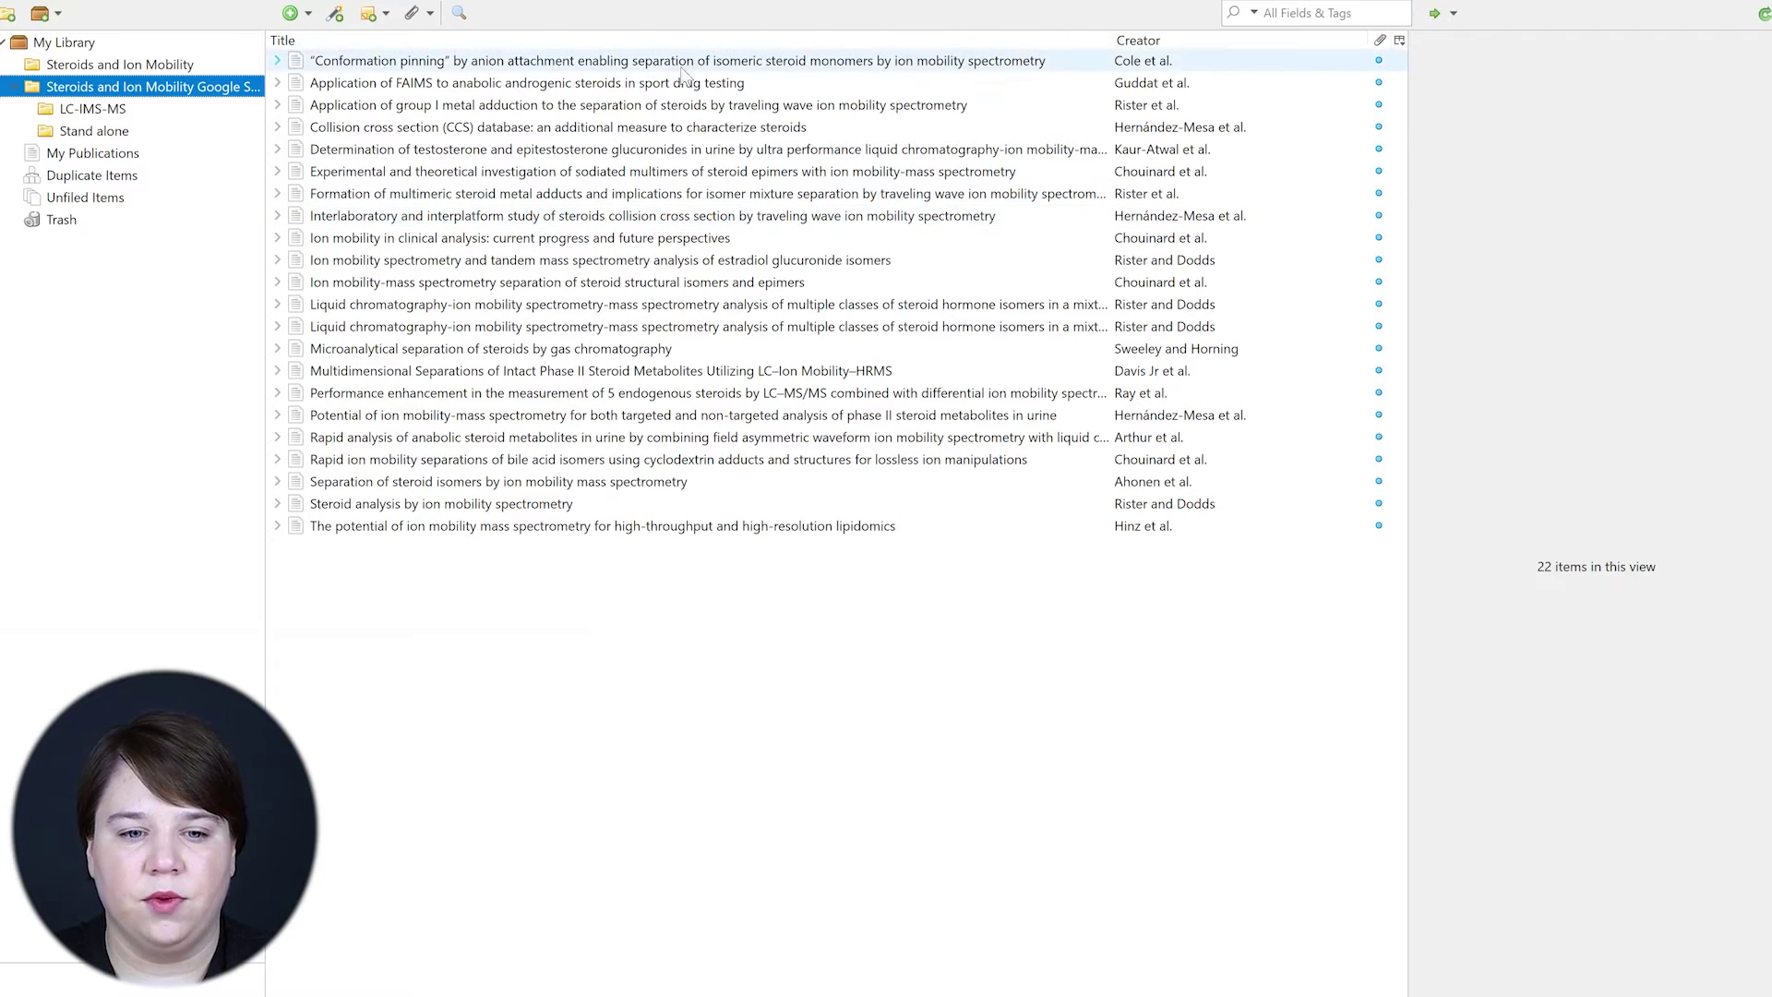
left_click(459, 507)
left_click(607, 310)
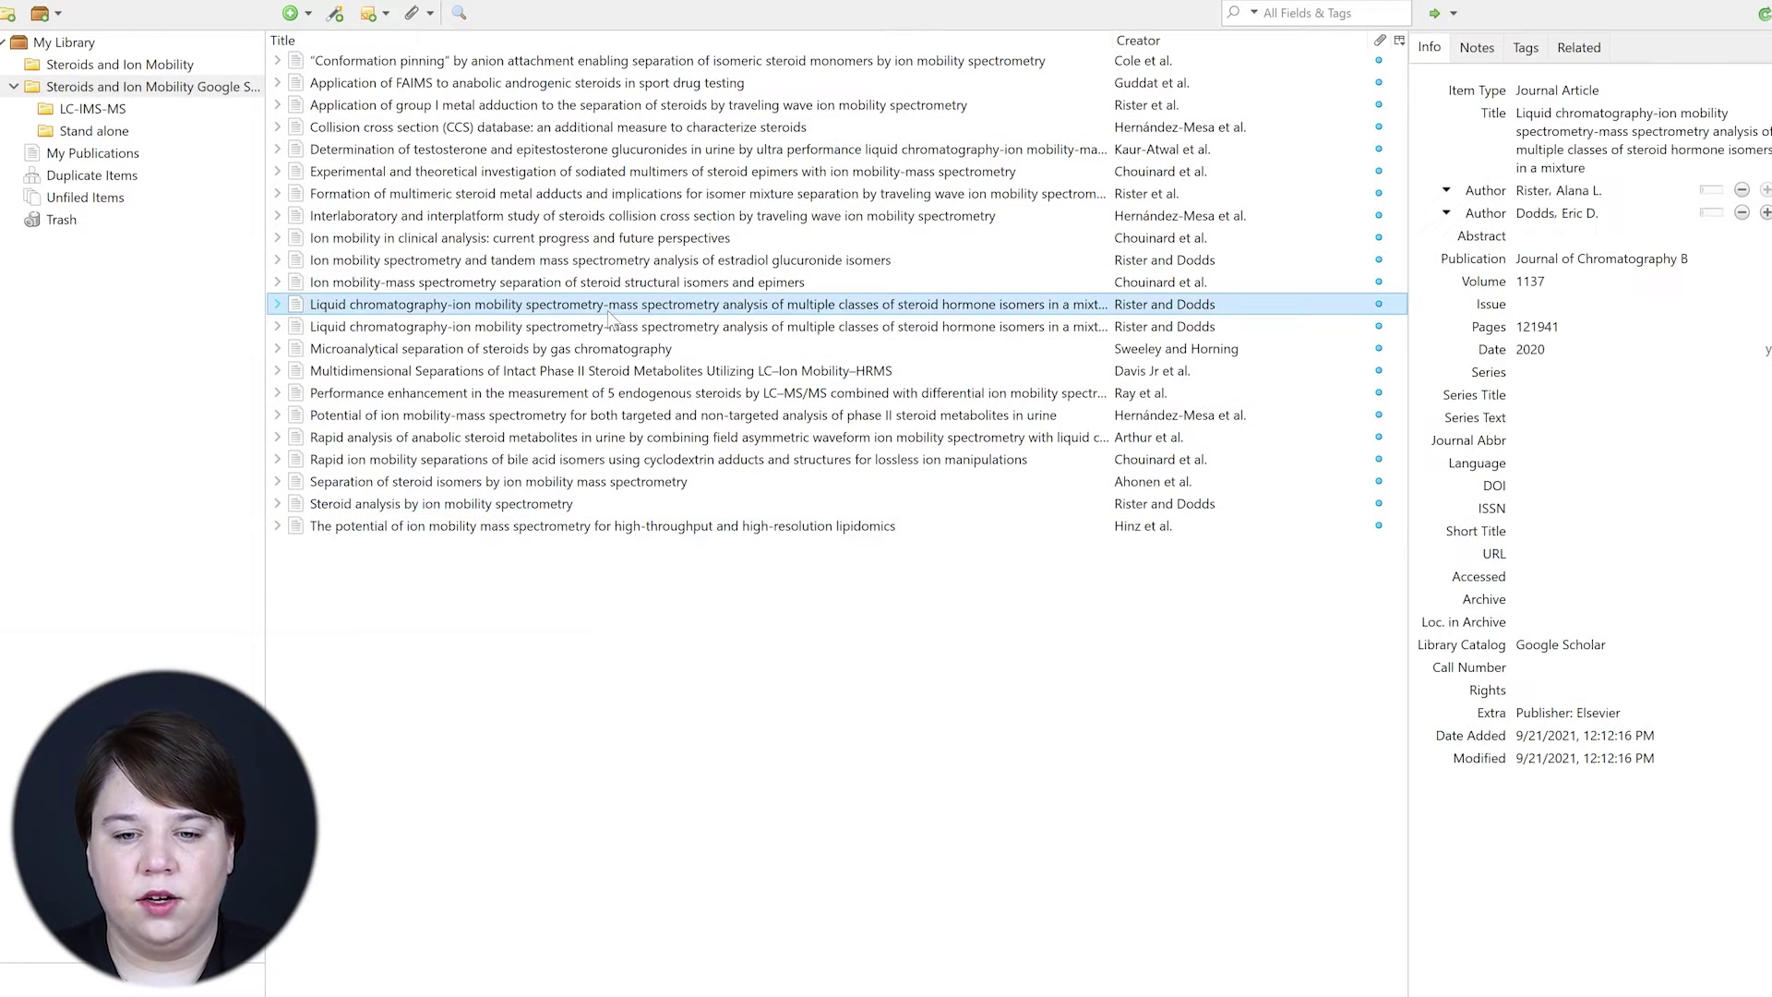
left_click_drag(614, 314, 80, 112)
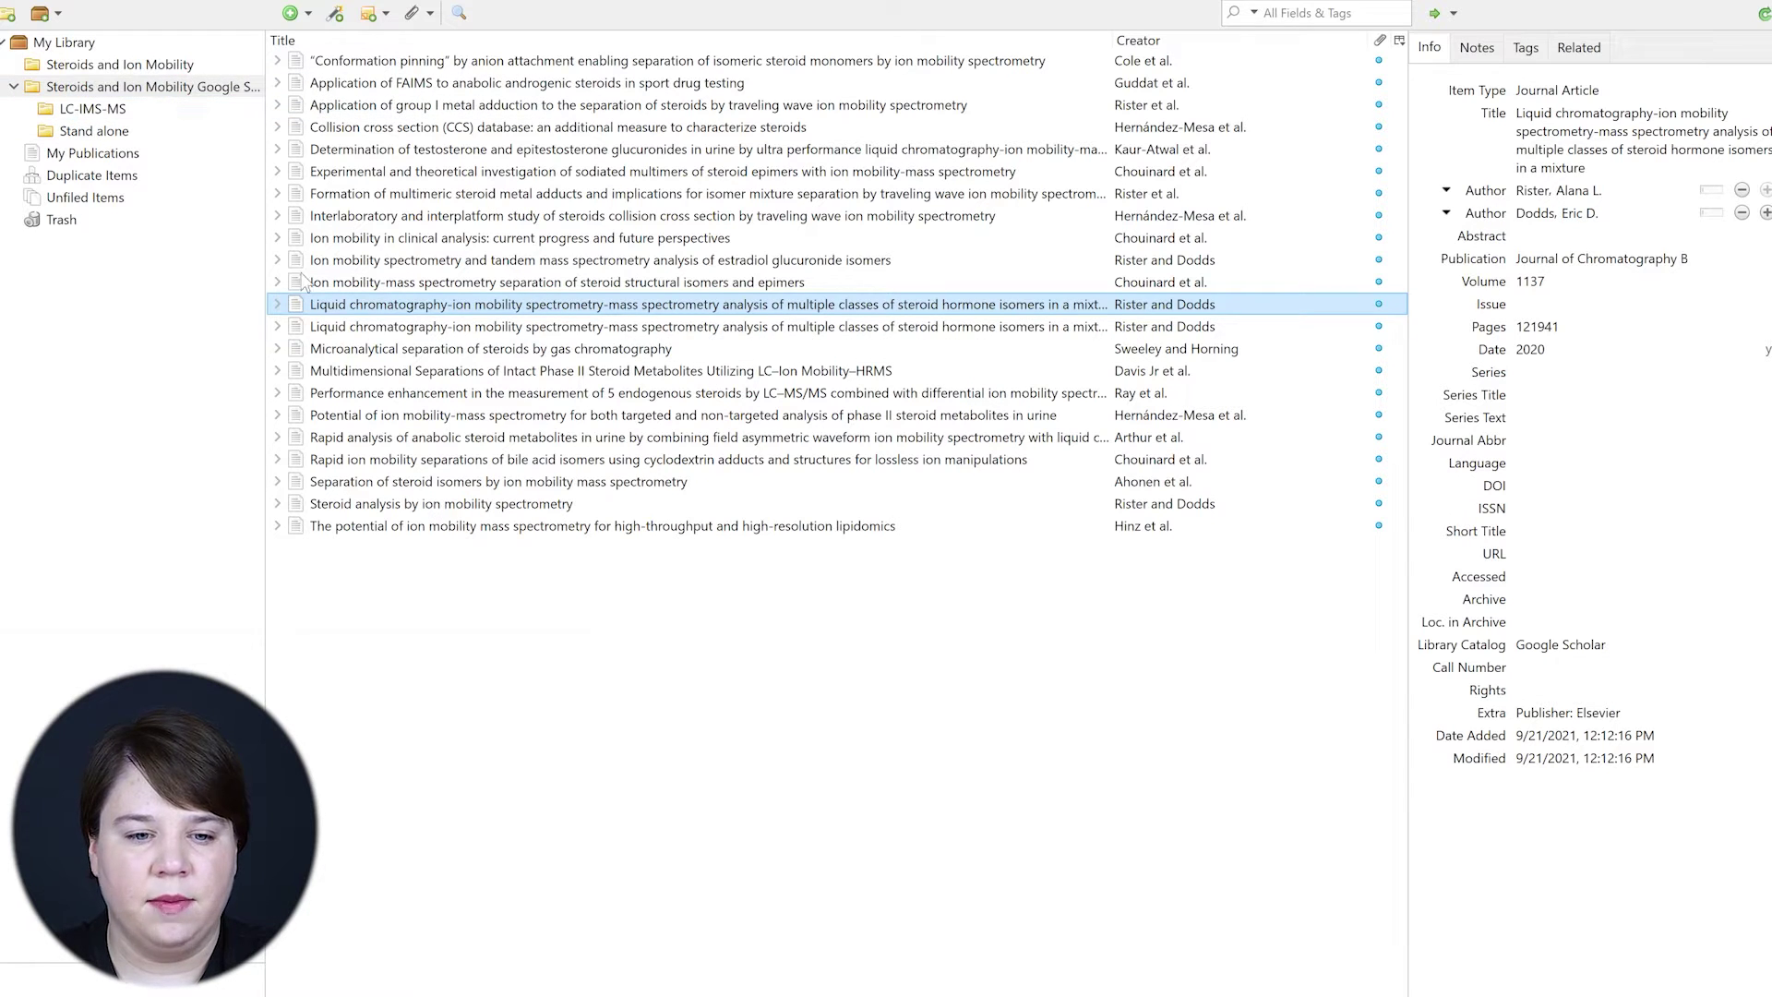
Step: Add the Collision cross section, Experimental and theoretical investigation, Formation of multimeric, Ion mobility in clinical analysis and estradiol glucuronide isomers articles to Stand alone
left_click(579, 262)
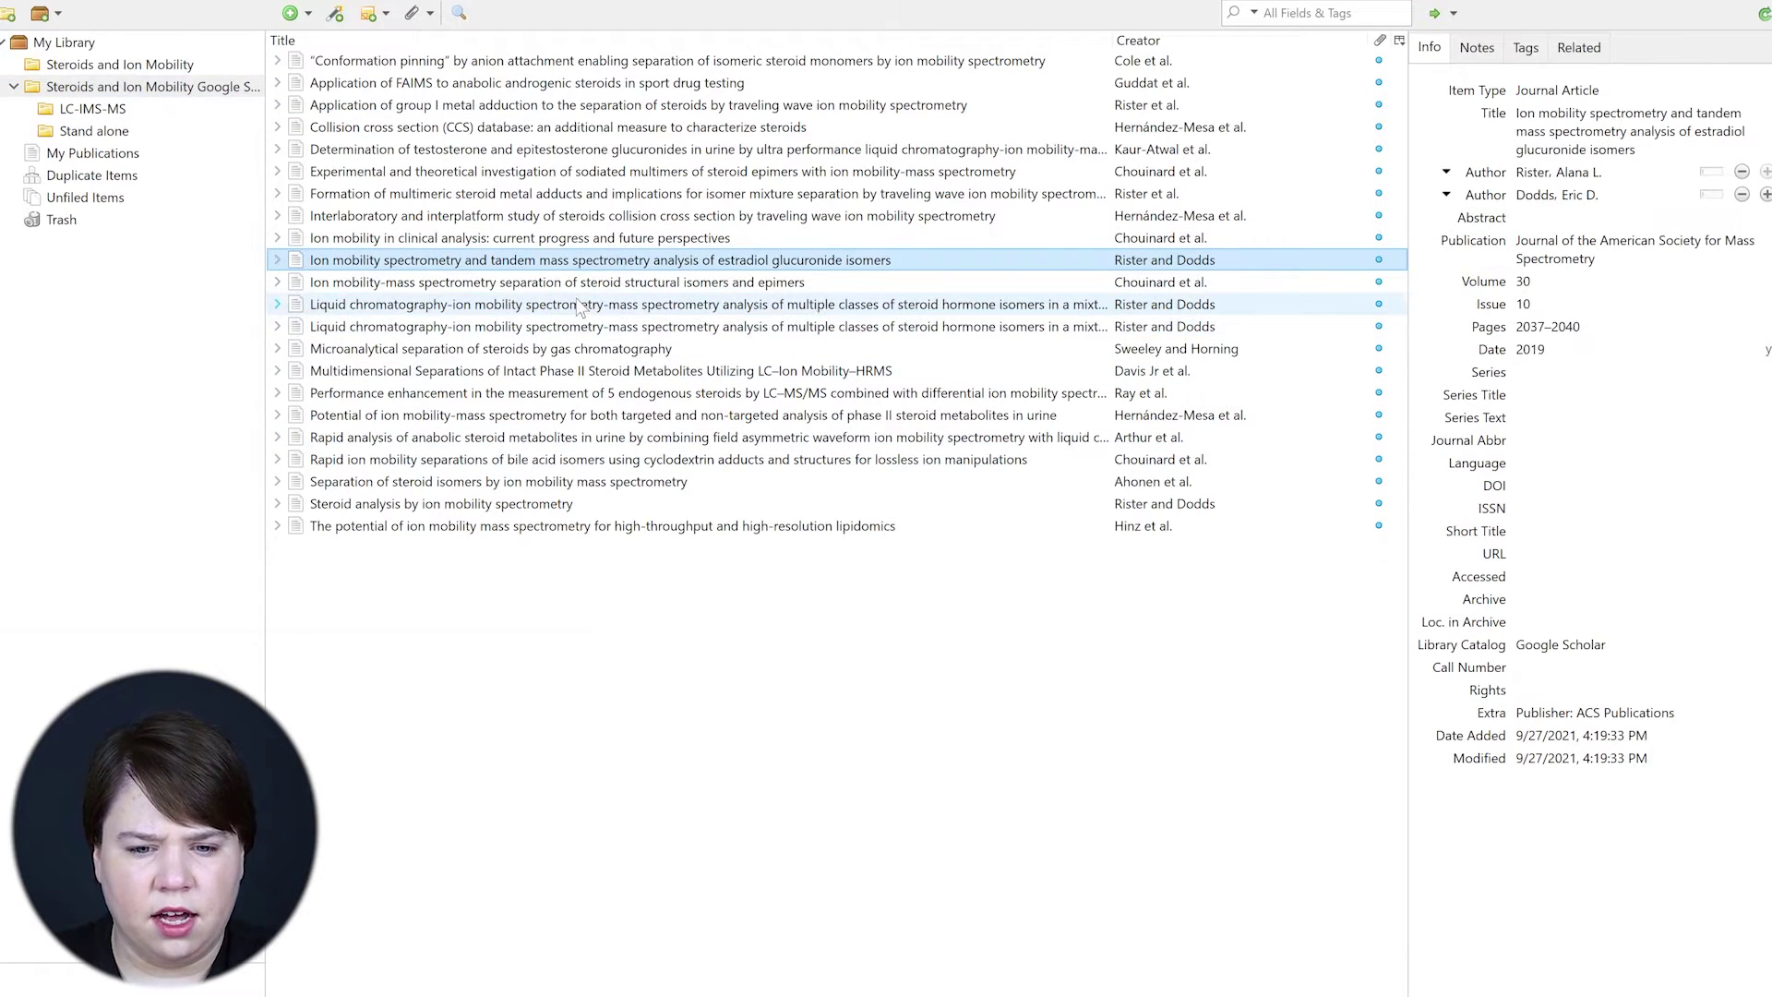
left_click(578, 284, "ctrl")
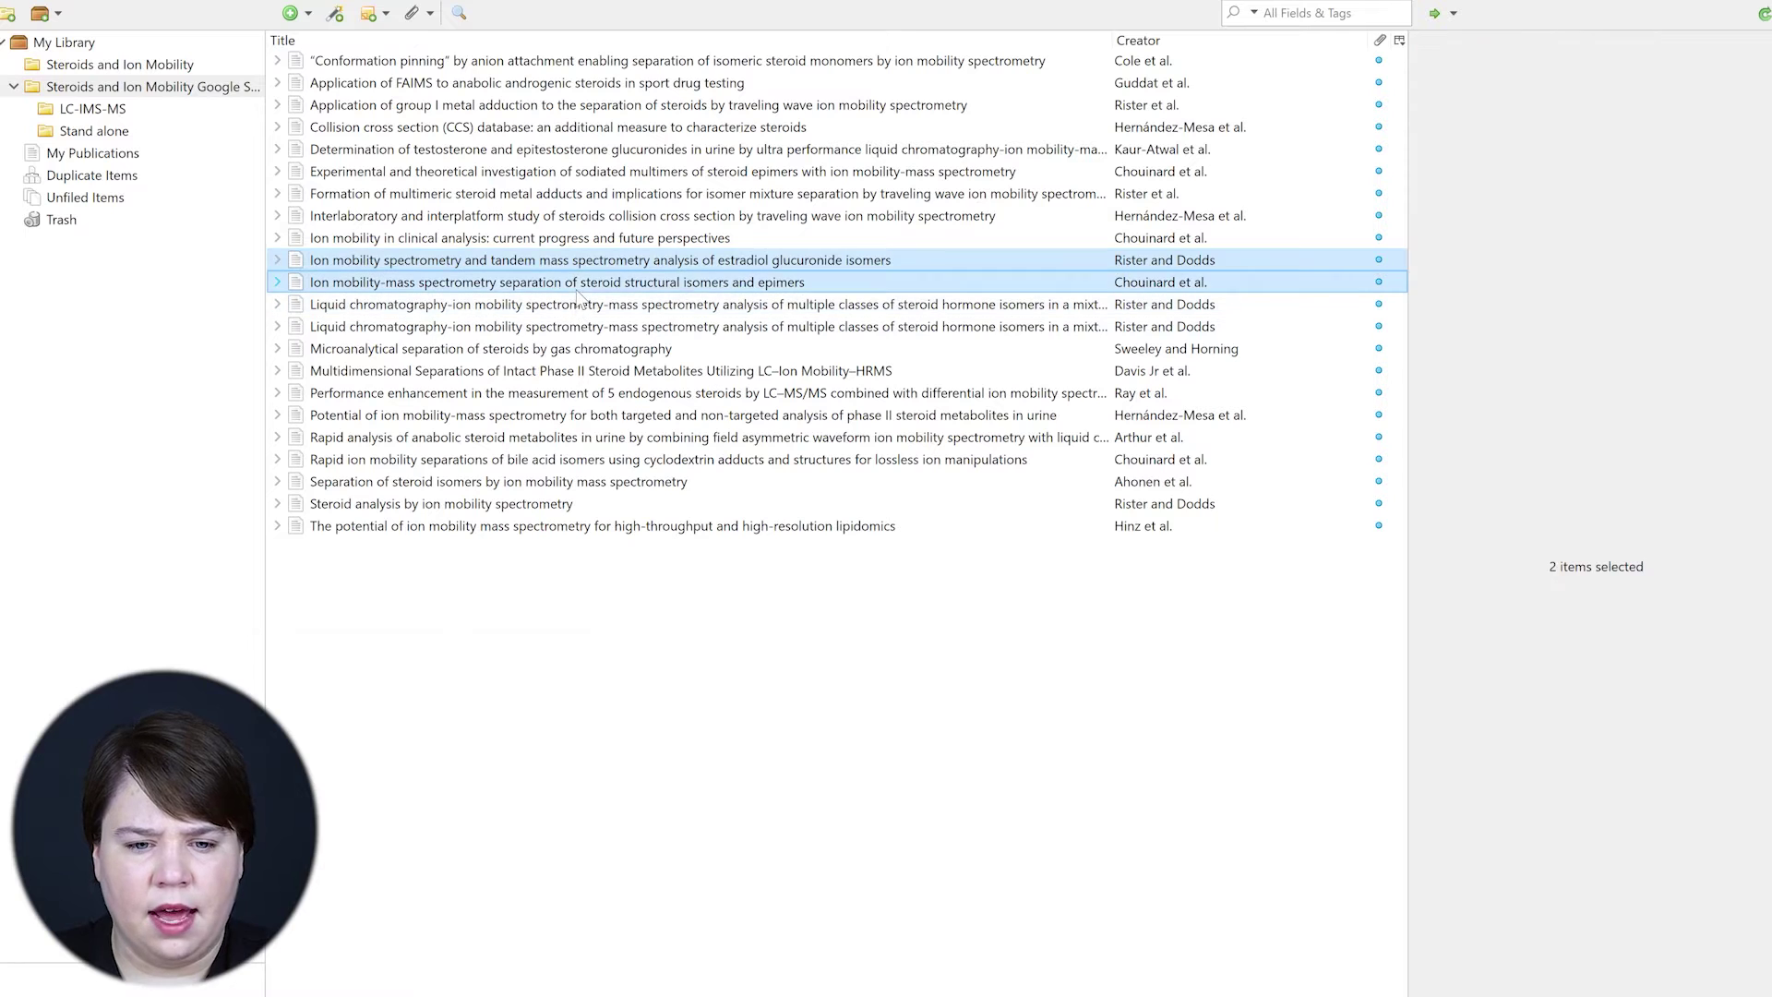
left_click(567, 197, "shift")
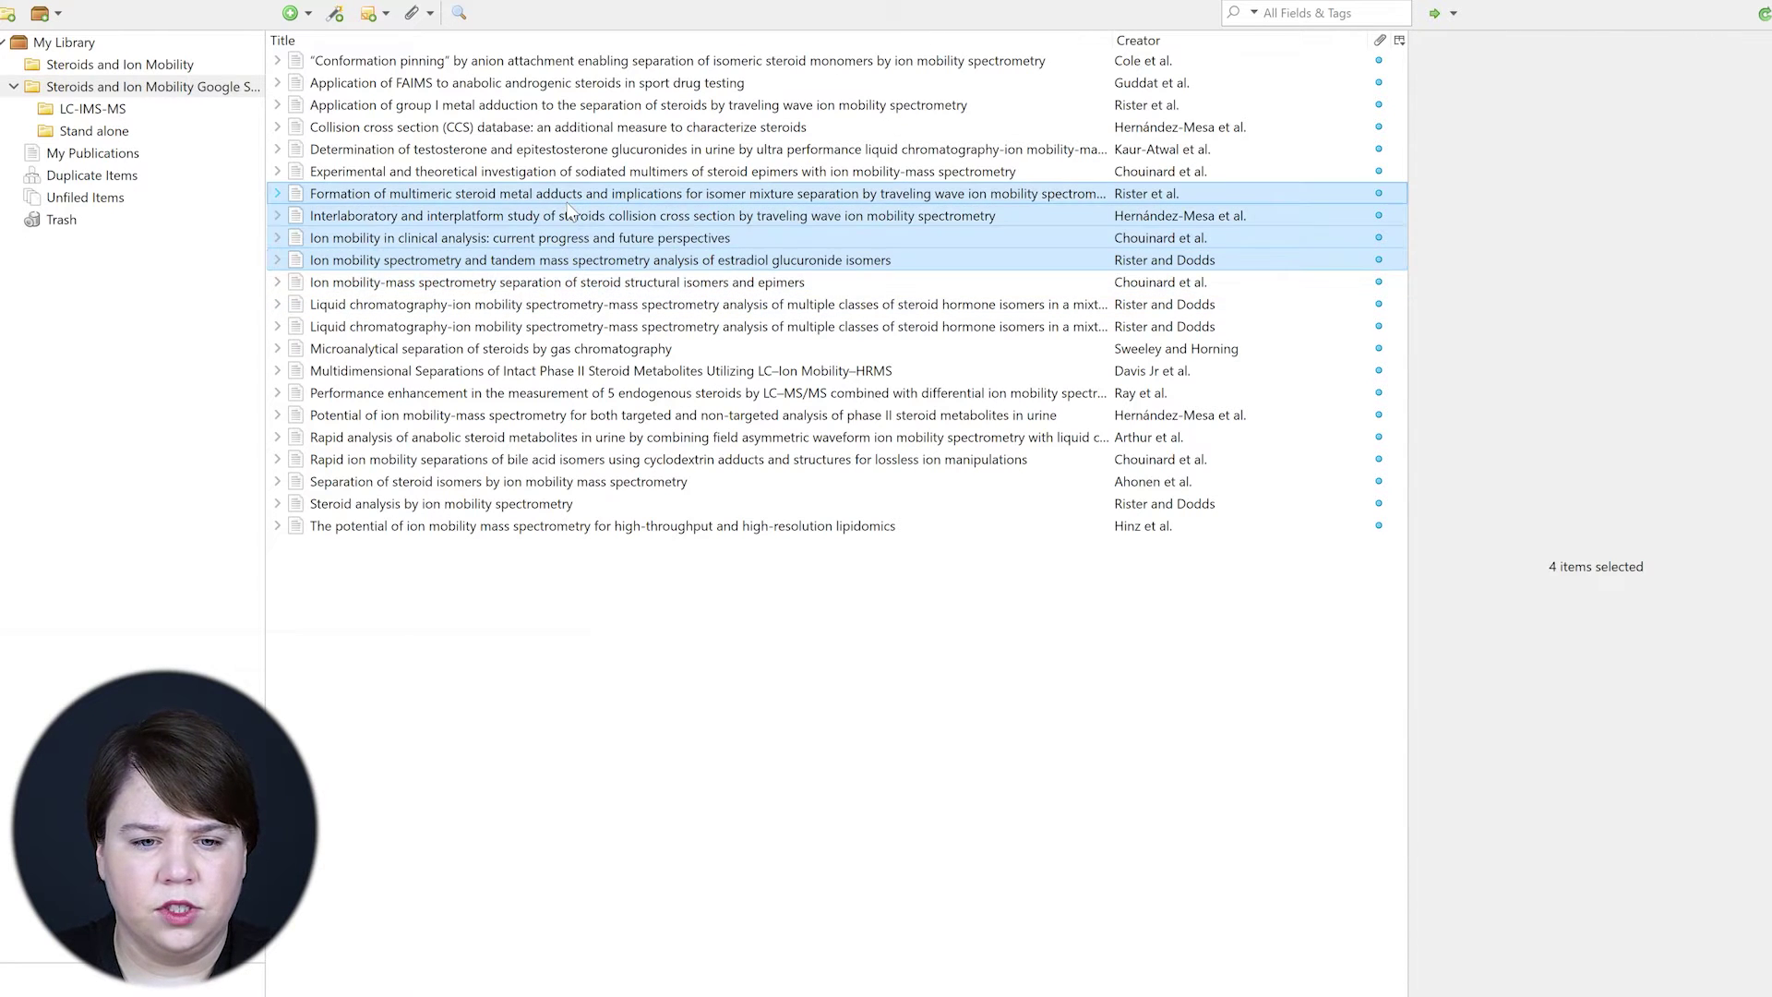
left_click(572, 216, "ctrl")
left_click(573, 172, "ctrl")
left_click(565, 128, "ctrl")
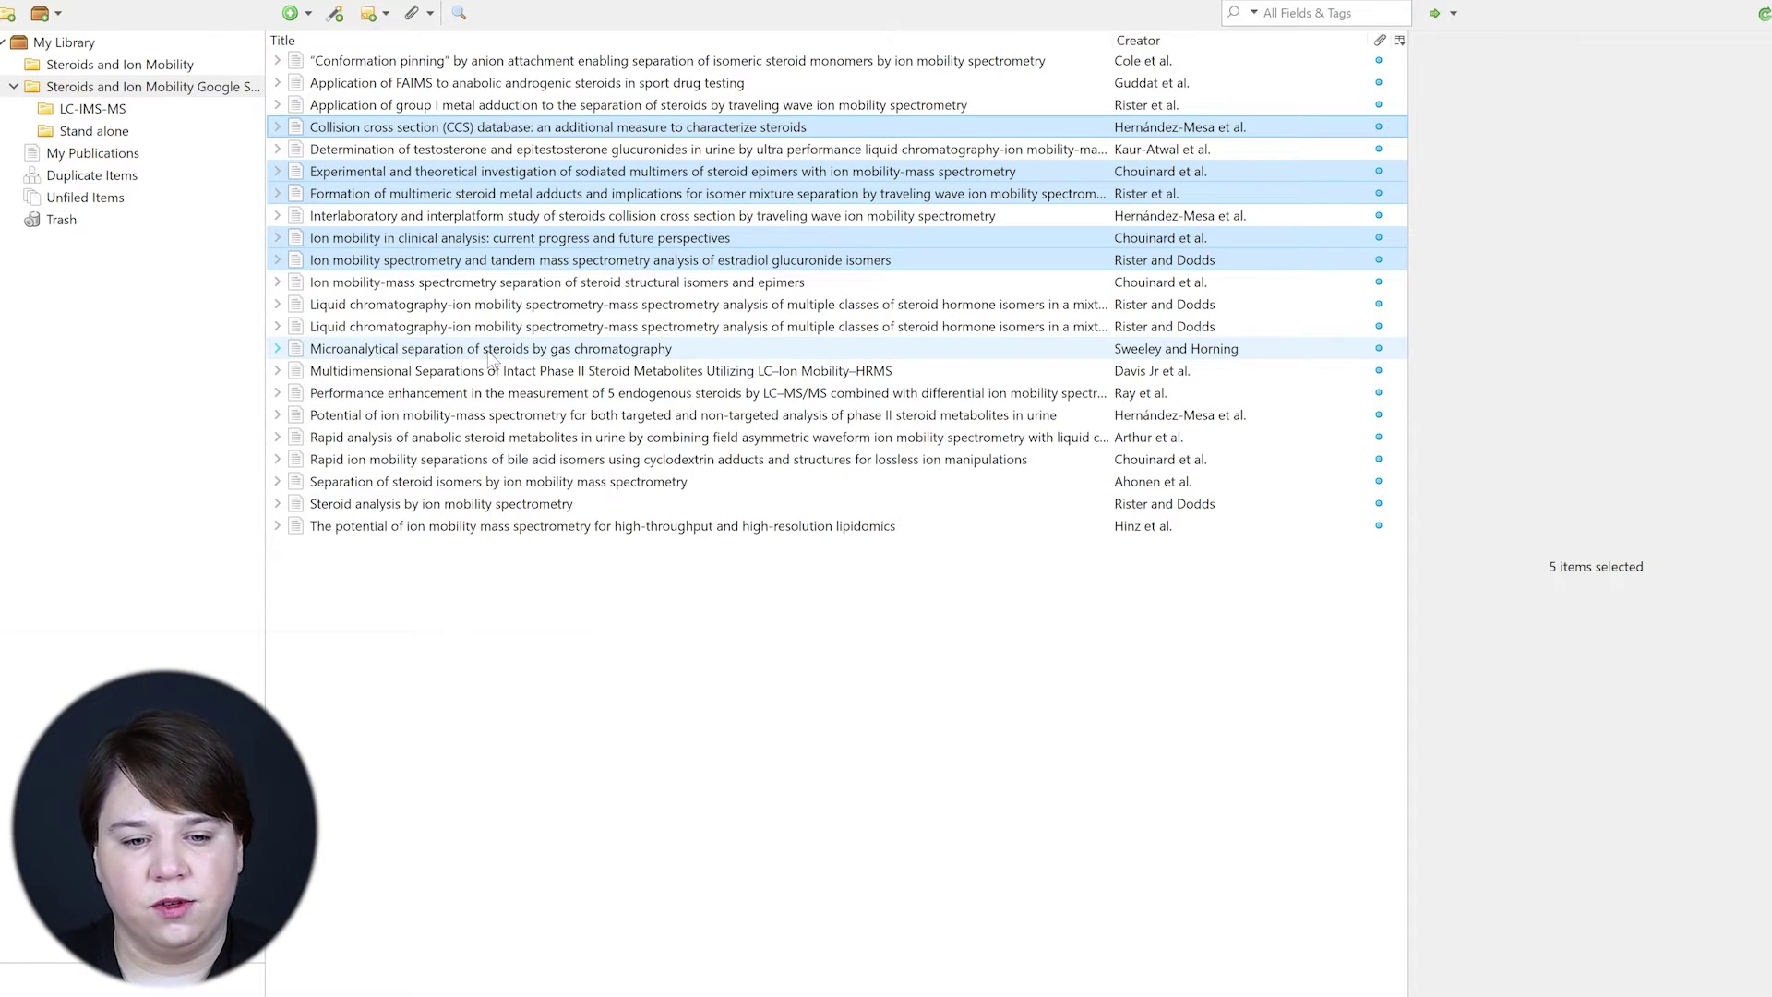
left_click_drag(512, 260, 98, 136)
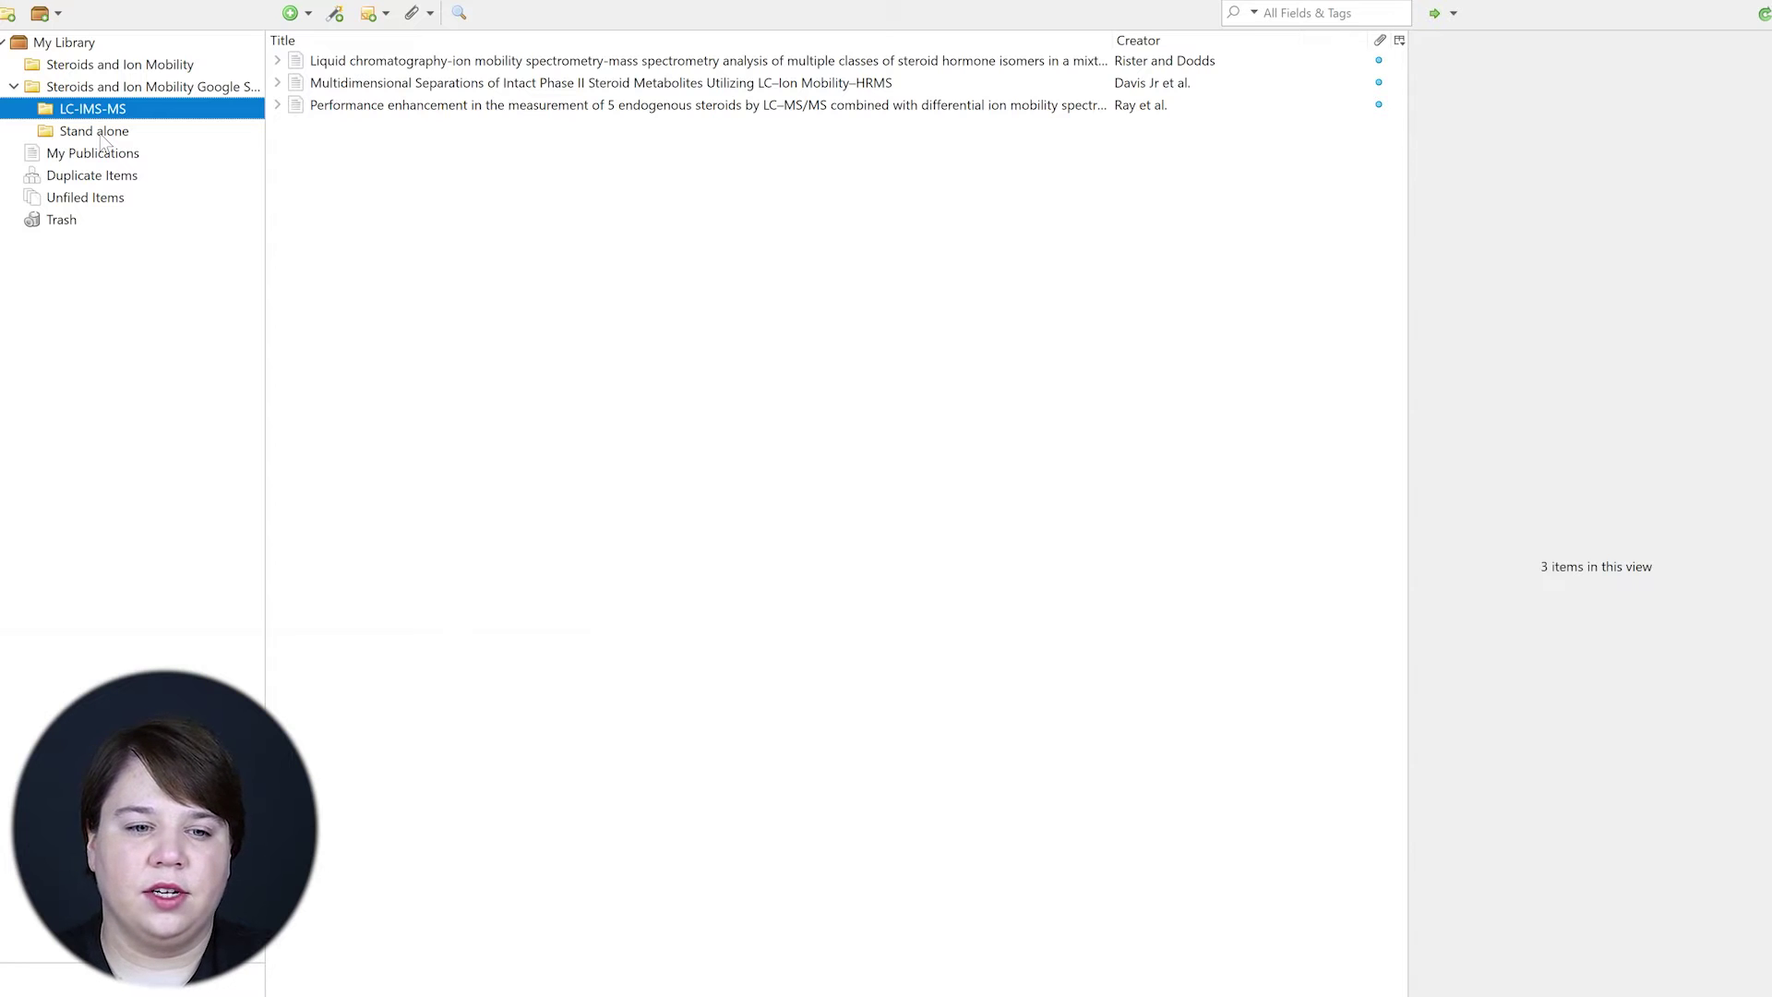
left_click(101, 135)
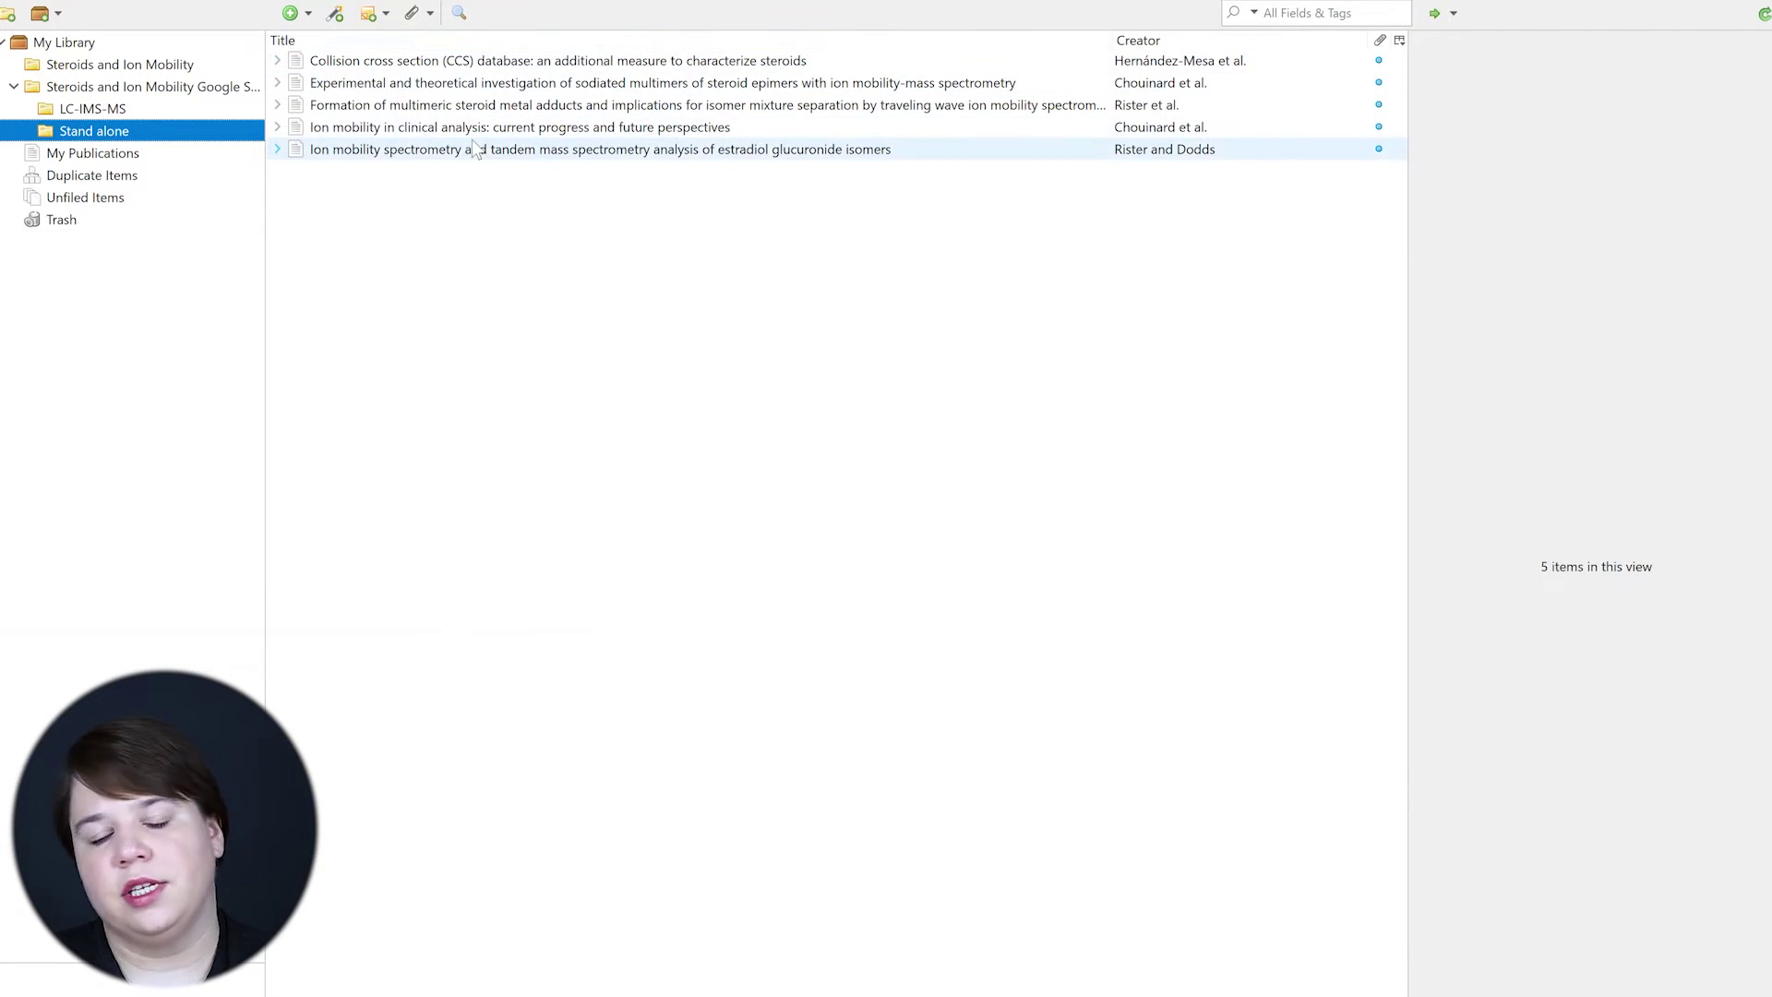
Step: Tag the Application of FAIMS to anabolic androgenic steroids article with steroids, Anabolic Steroids, FAIMS and IMS
left_click(83, 90)
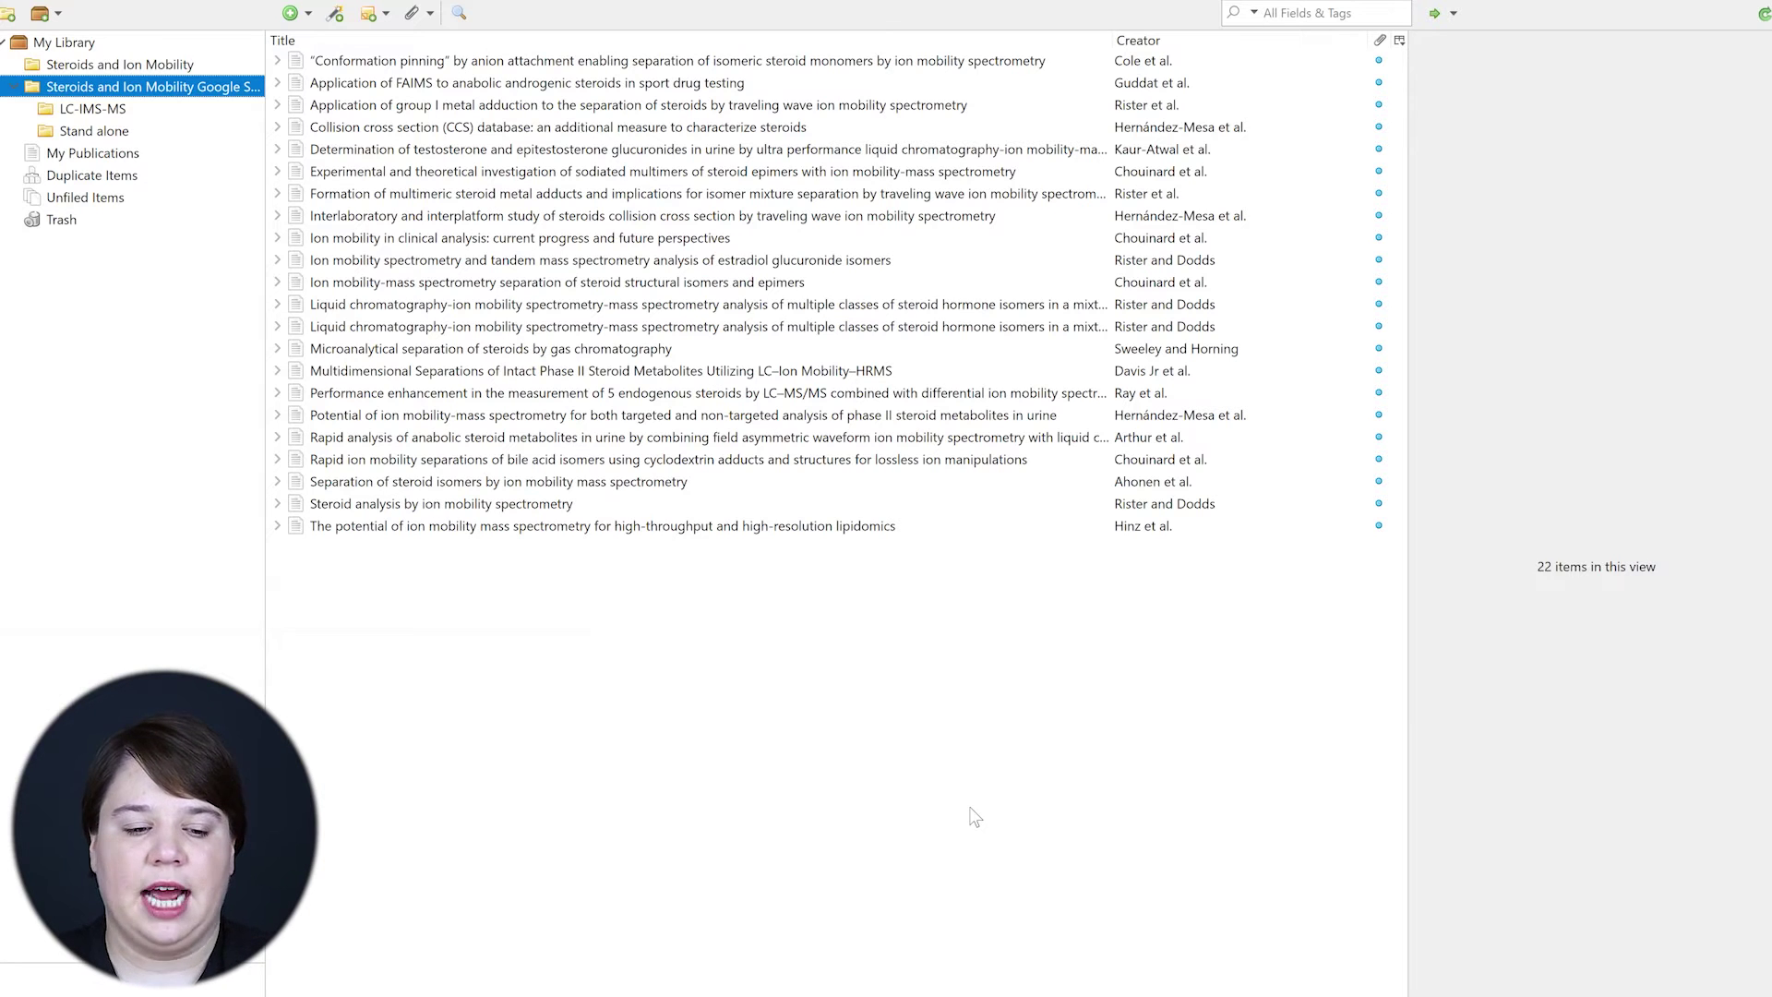
left_click(590, 83)
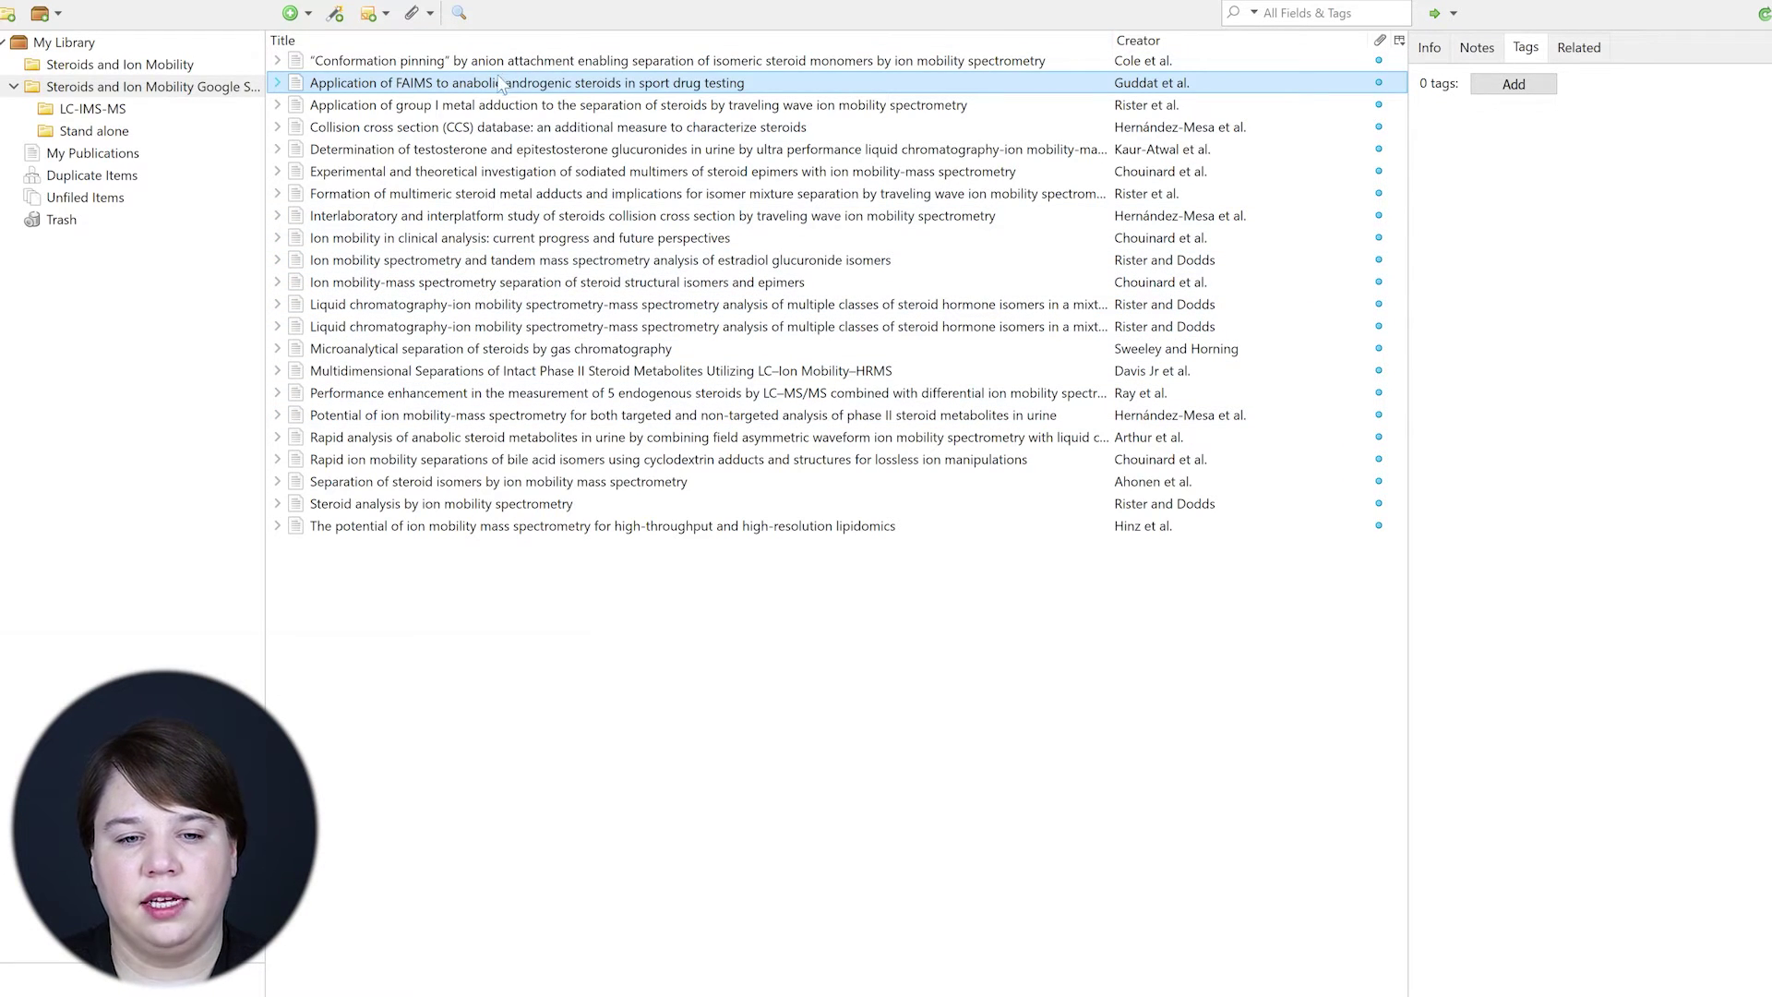
left_click(1512, 84)
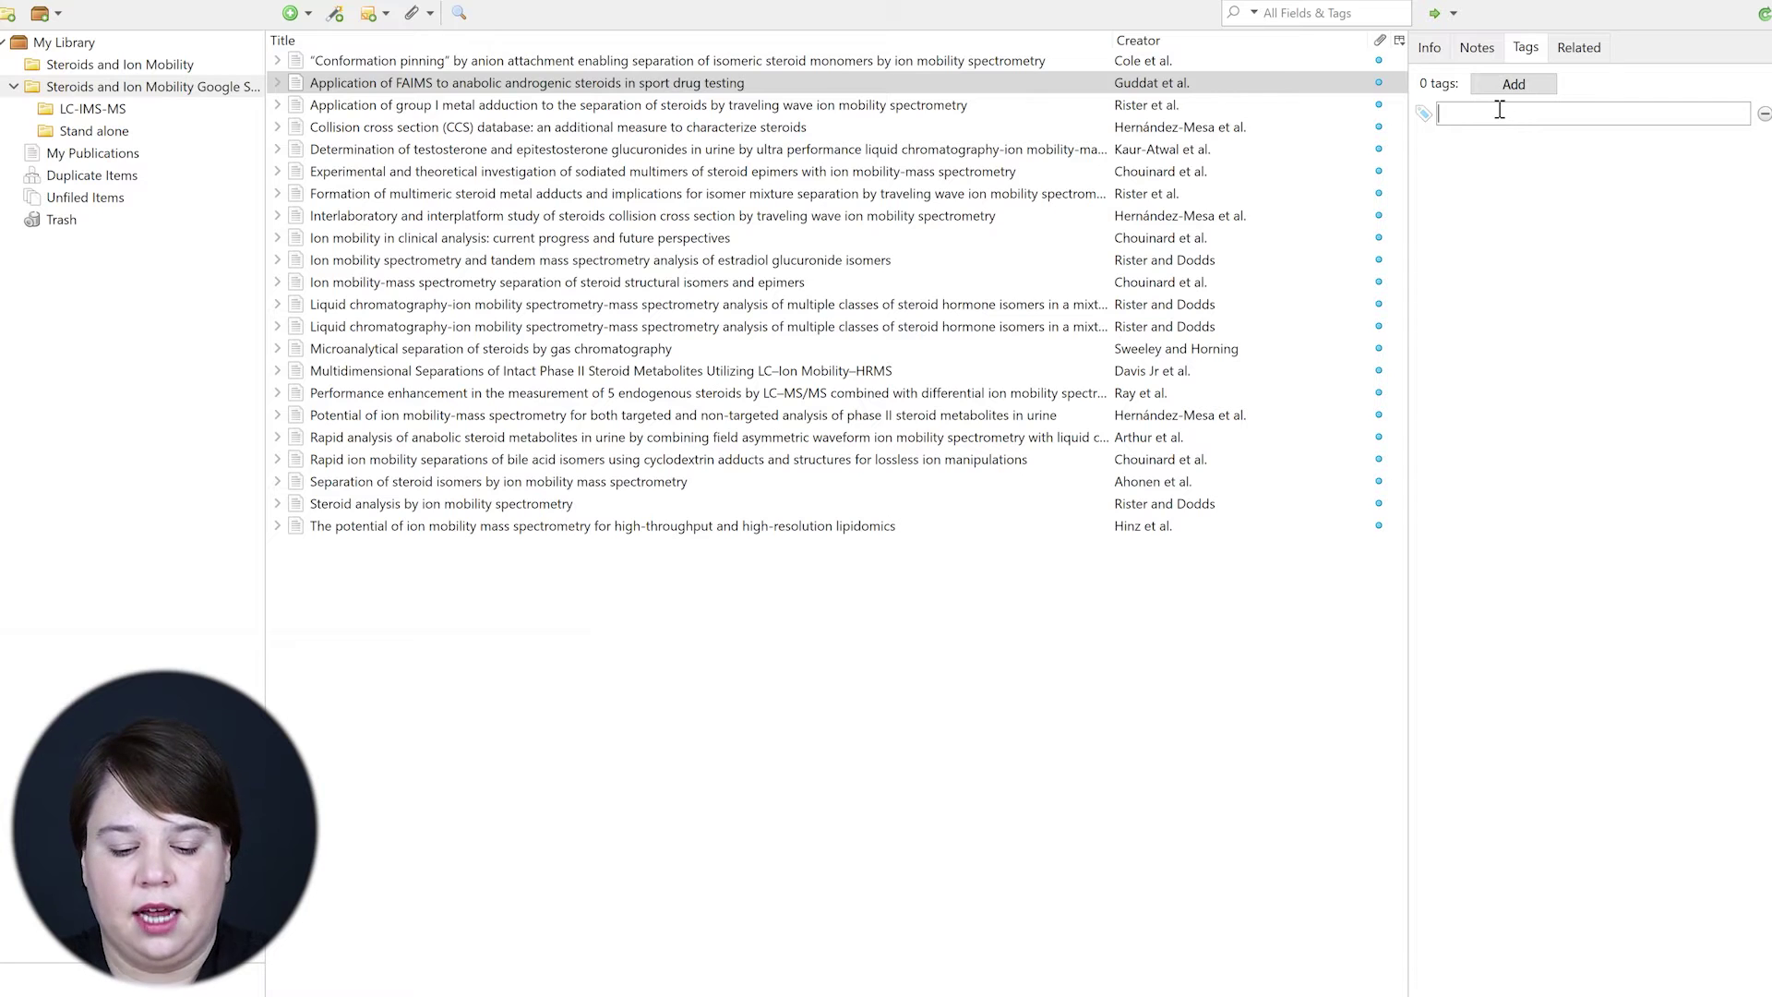
type("steroids")
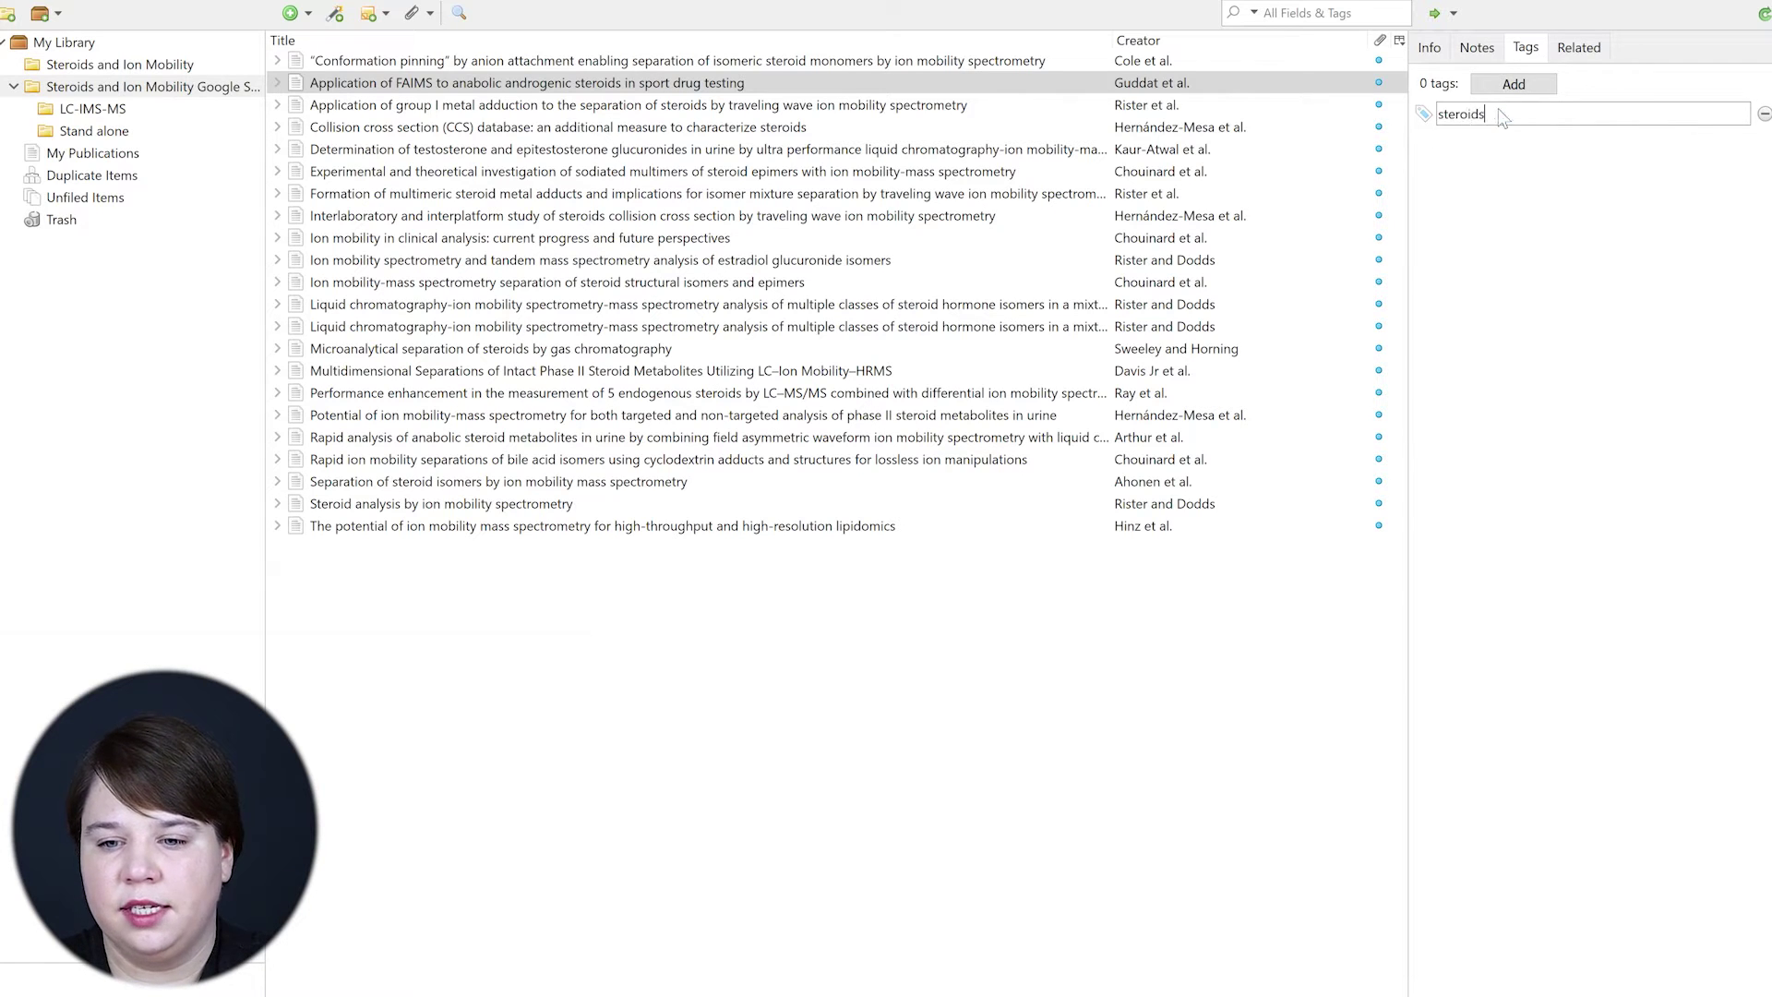
key("Return")
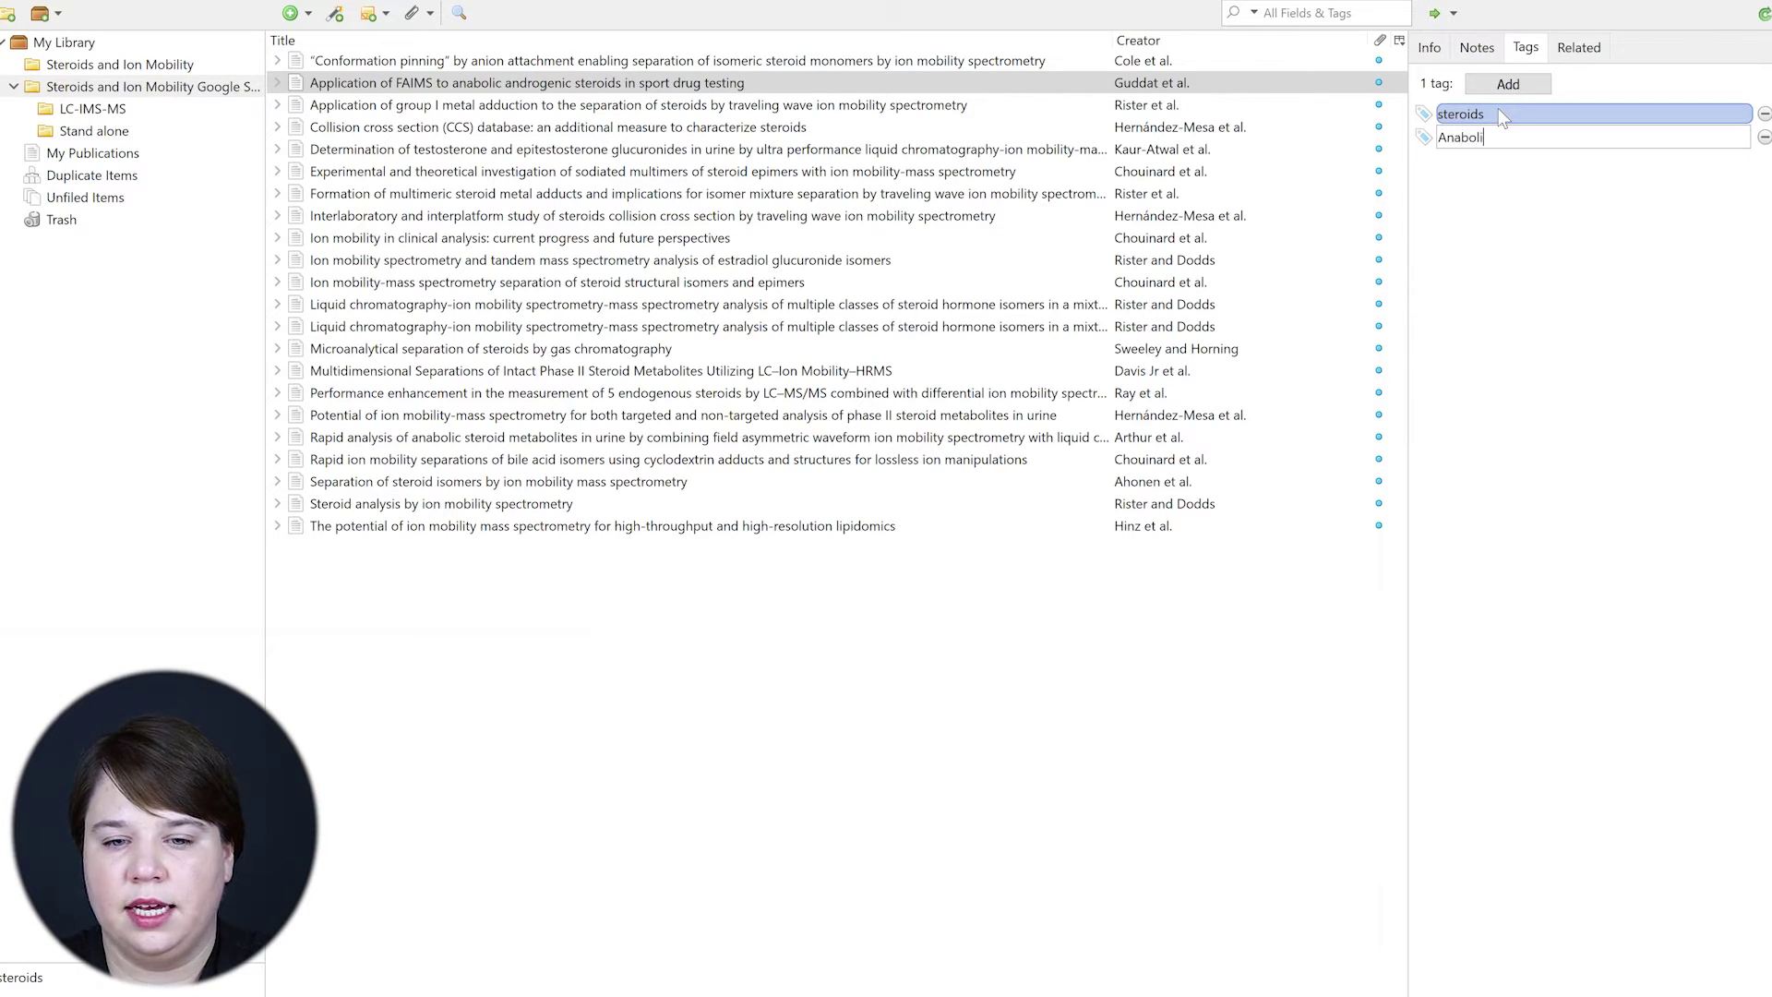
type("Anabolic Steroids")
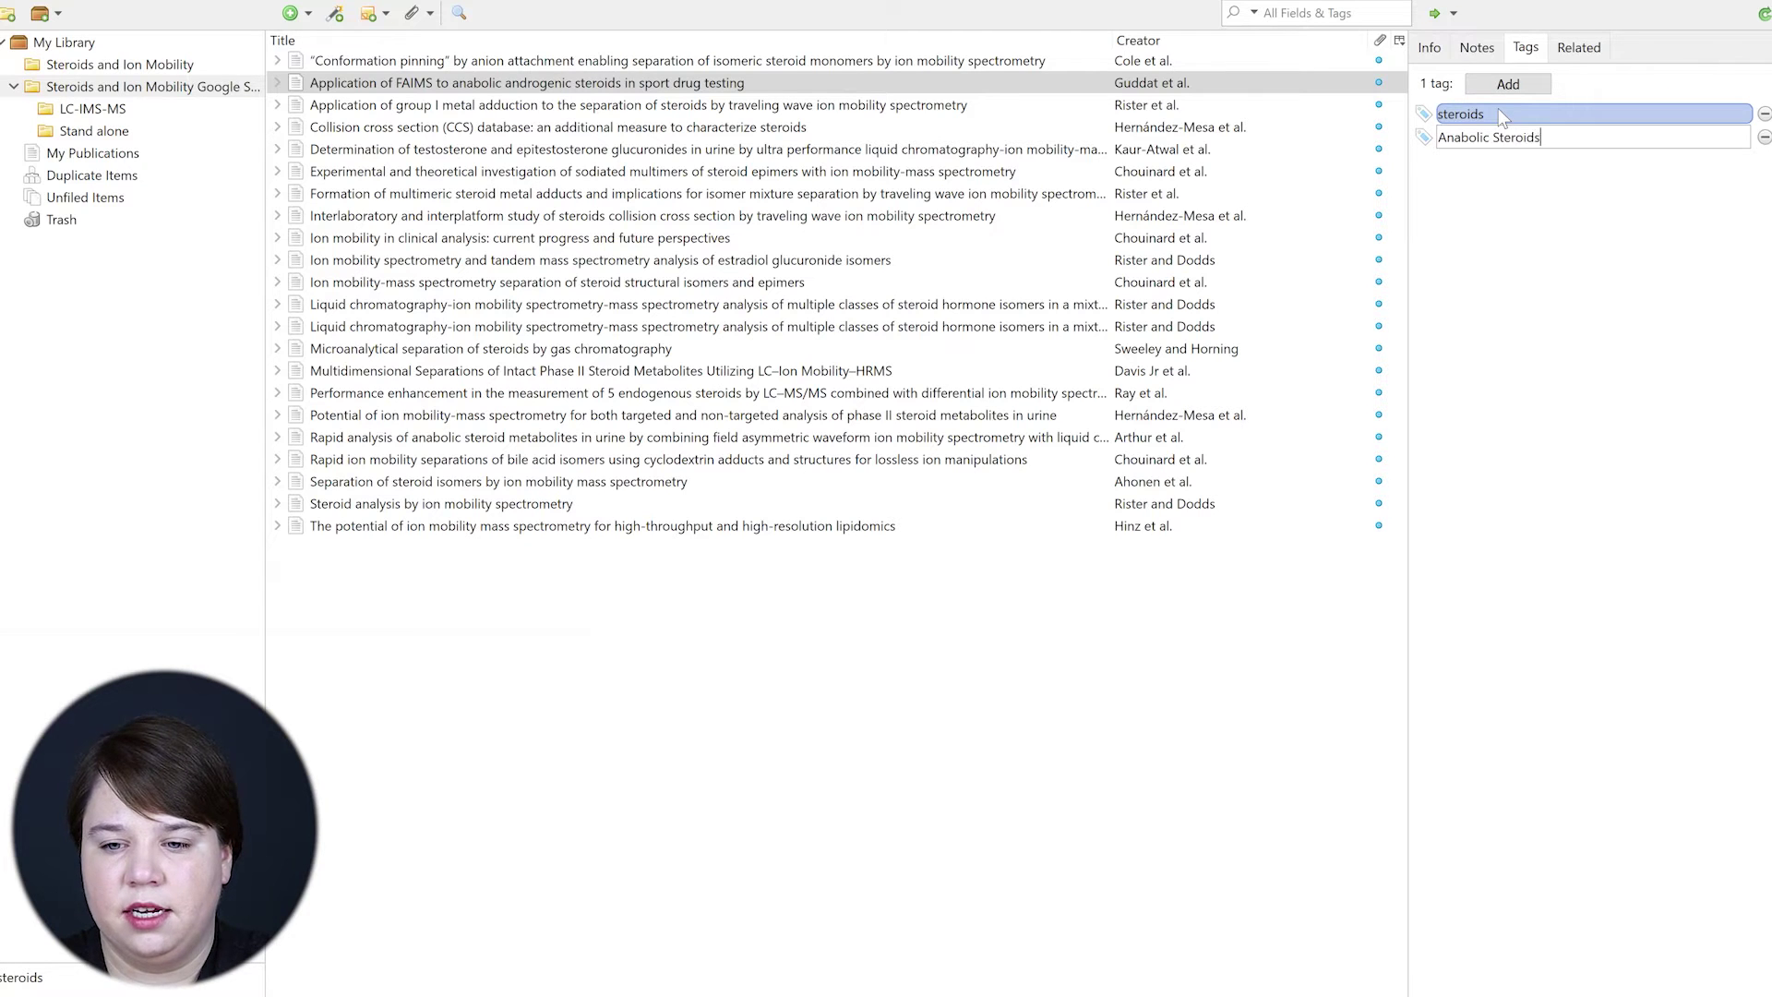
key("Return")
type("FAIMS")
key("Return")
type("IMS")
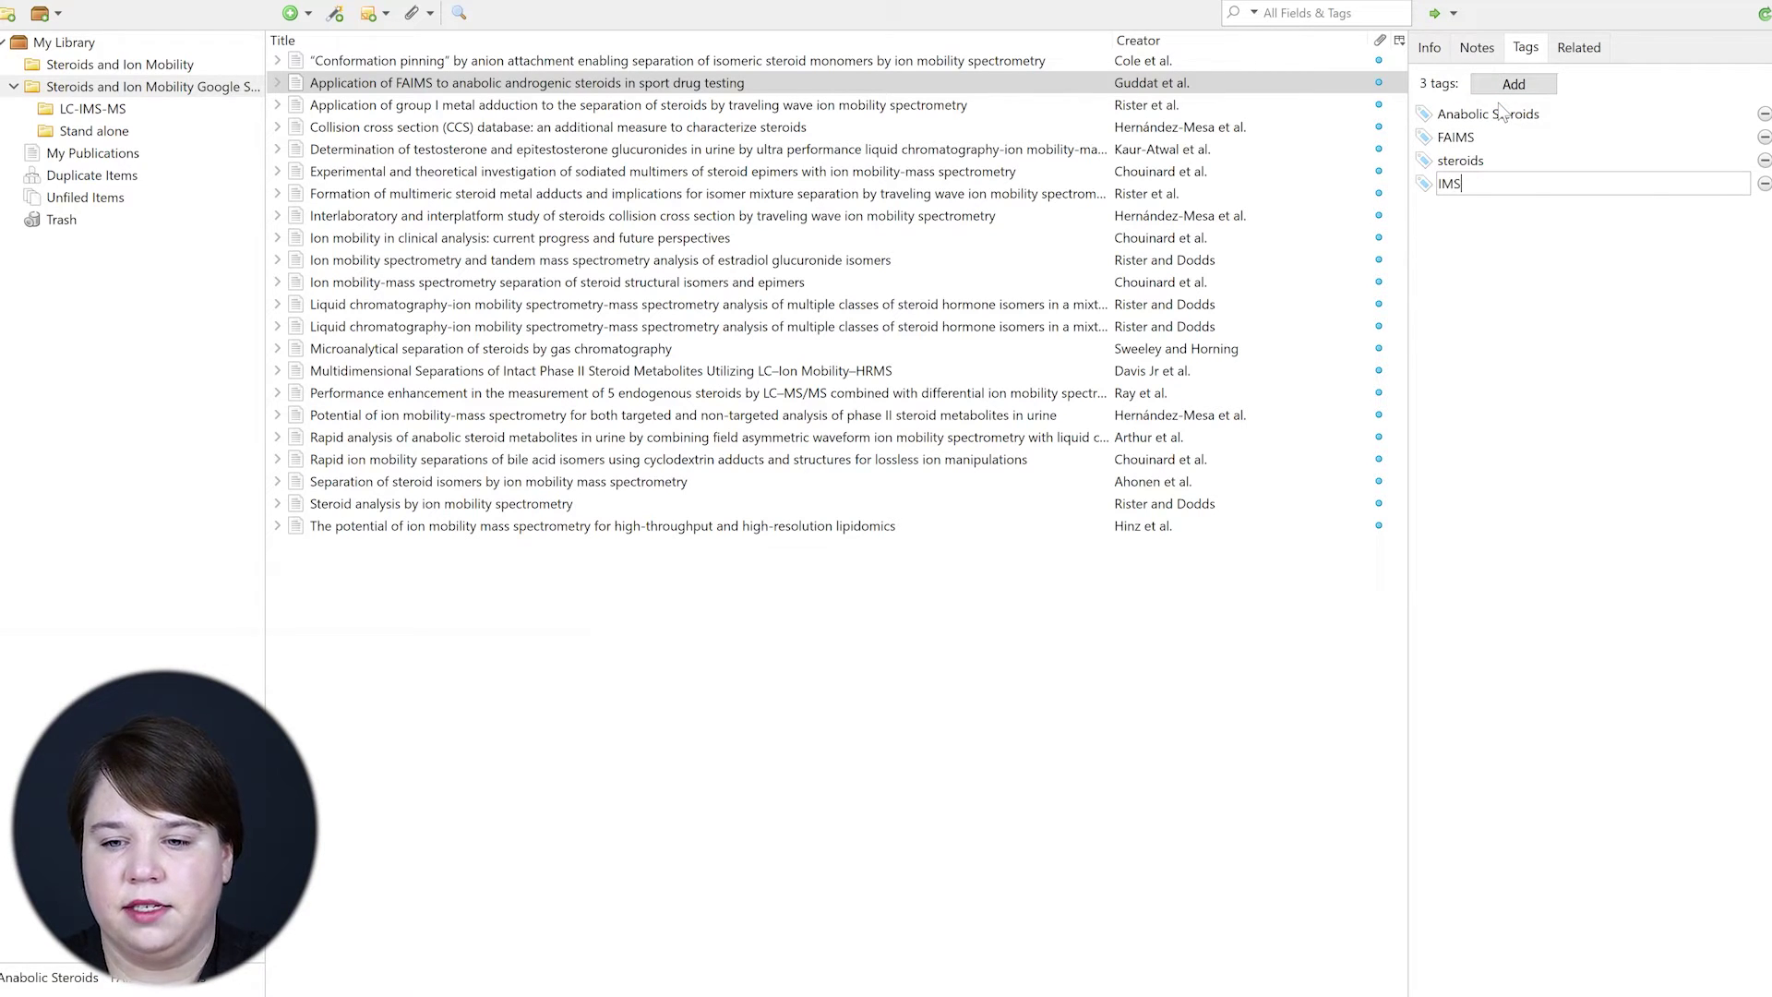
key("Return")
key("shift+Tab")
key("Tab")
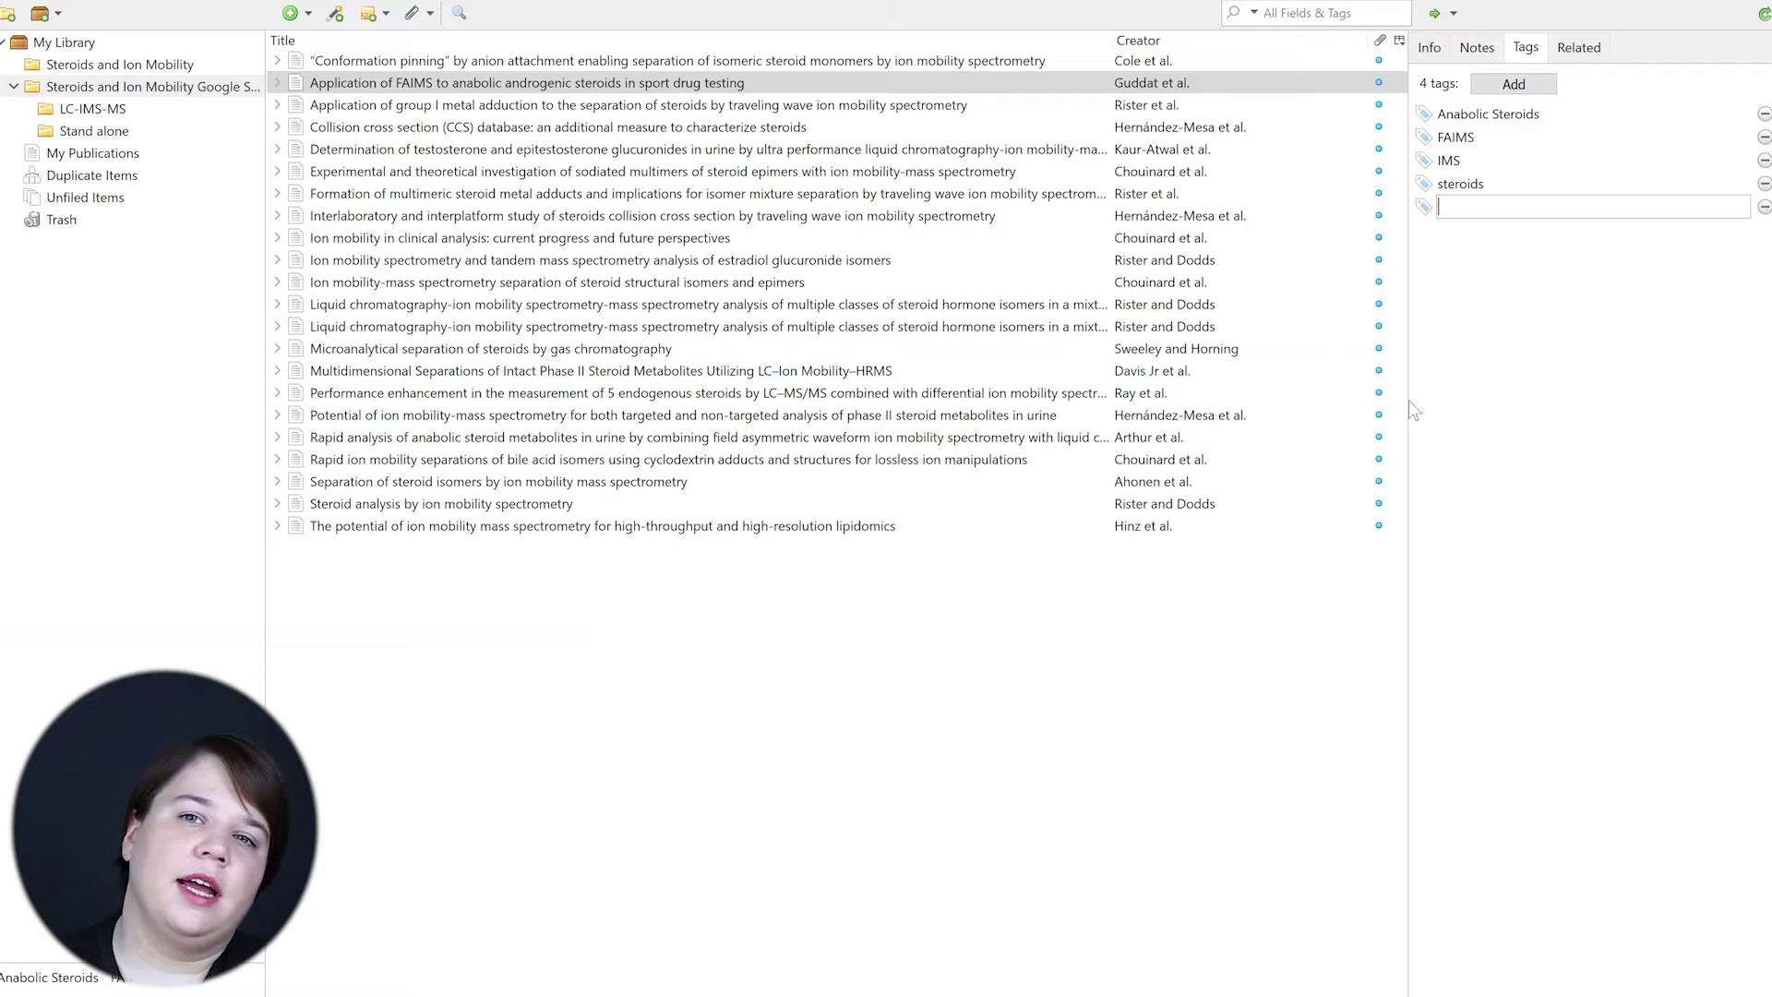
left_click(1006, 783)
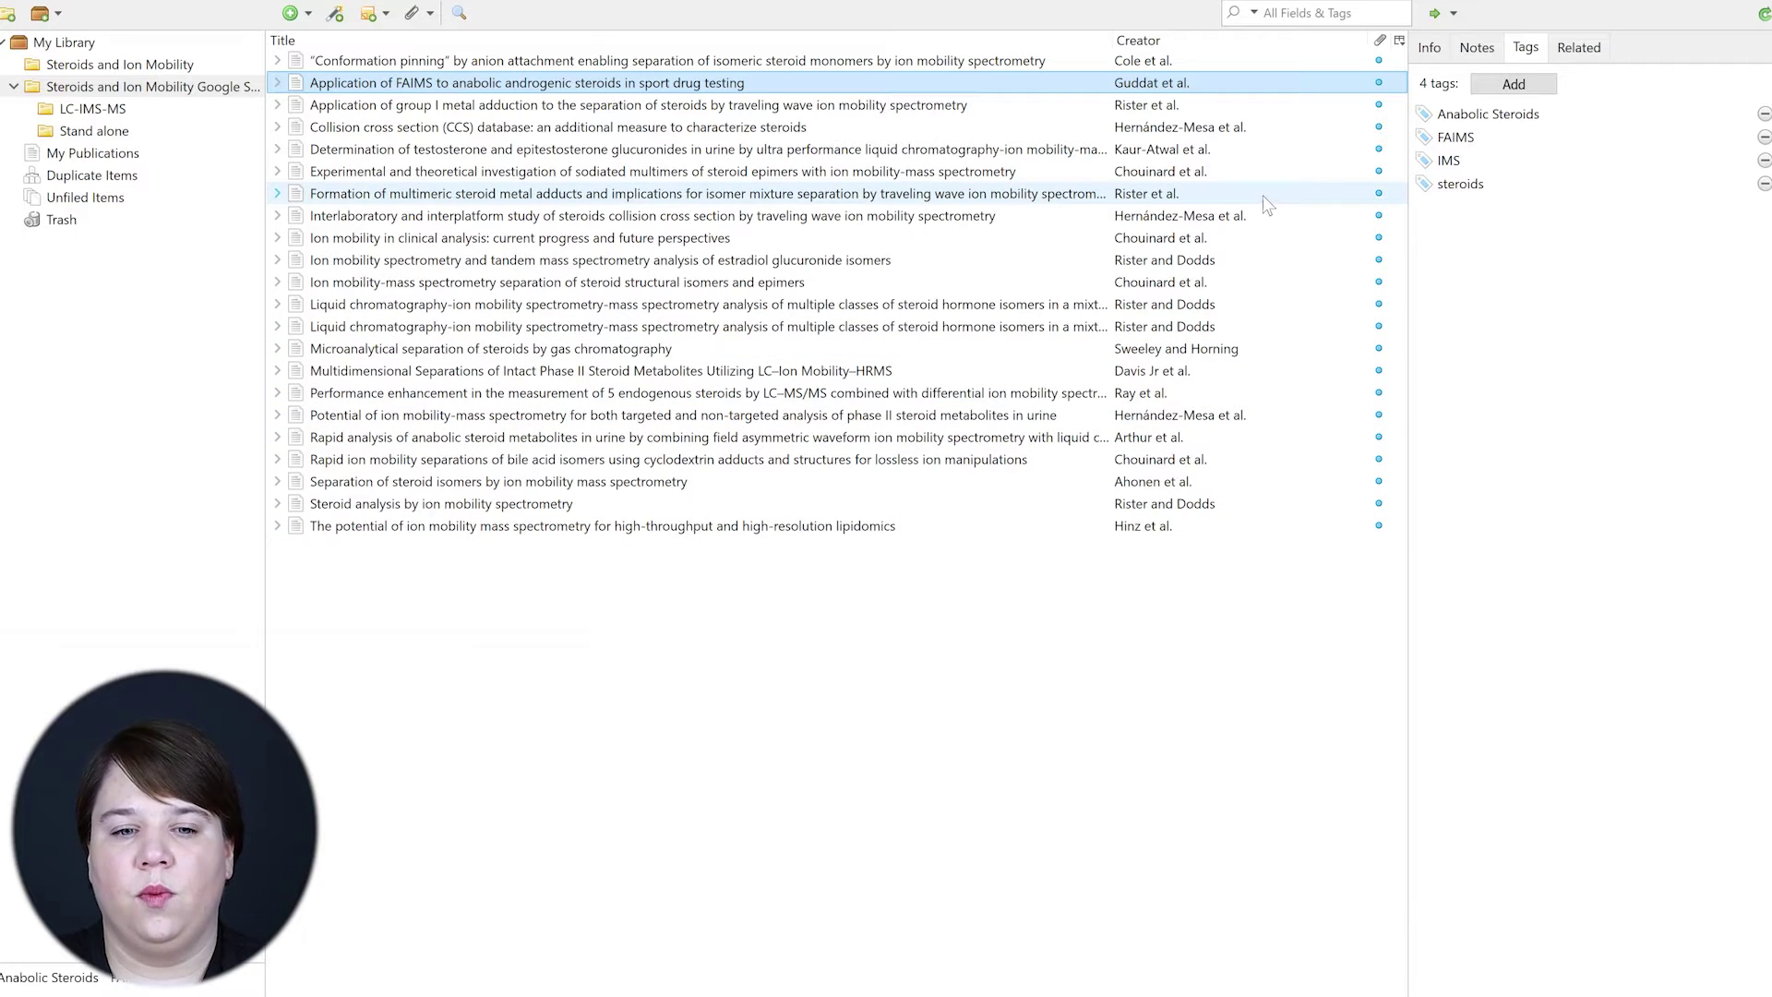
Step: Tag the Application of group I metal adduction article with Metal adduction and steroids
left_click(631, 107)
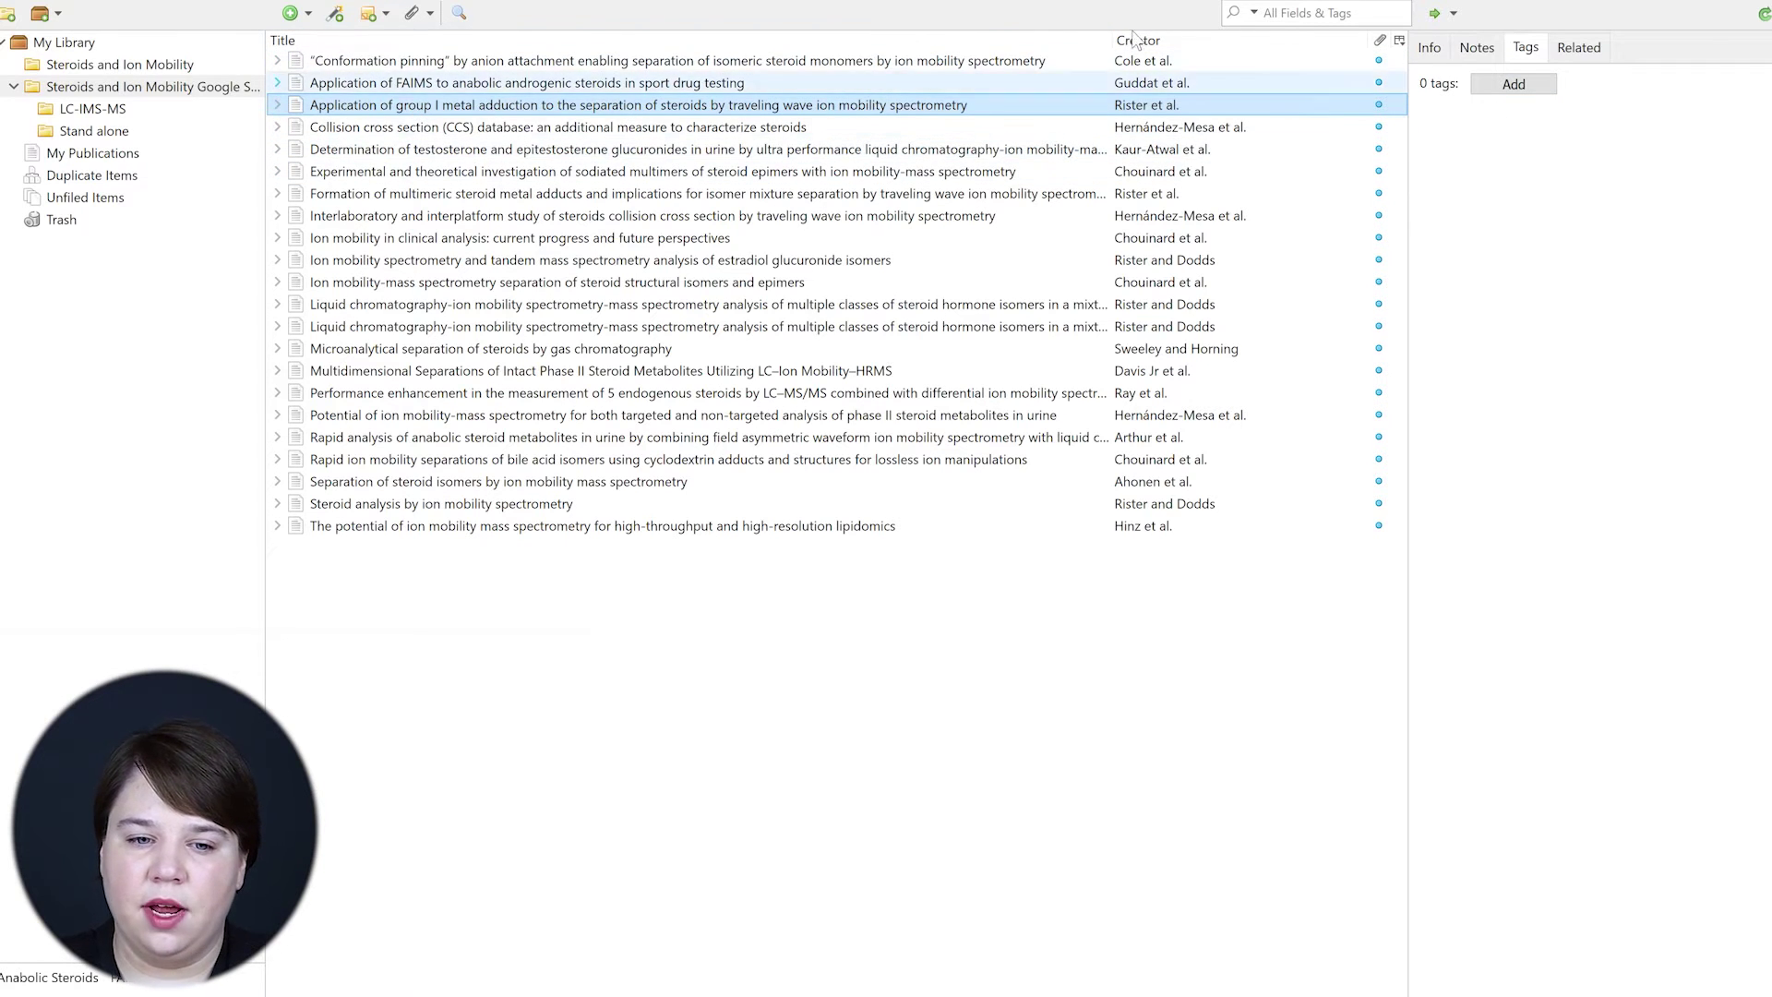
left_click(1518, 85)
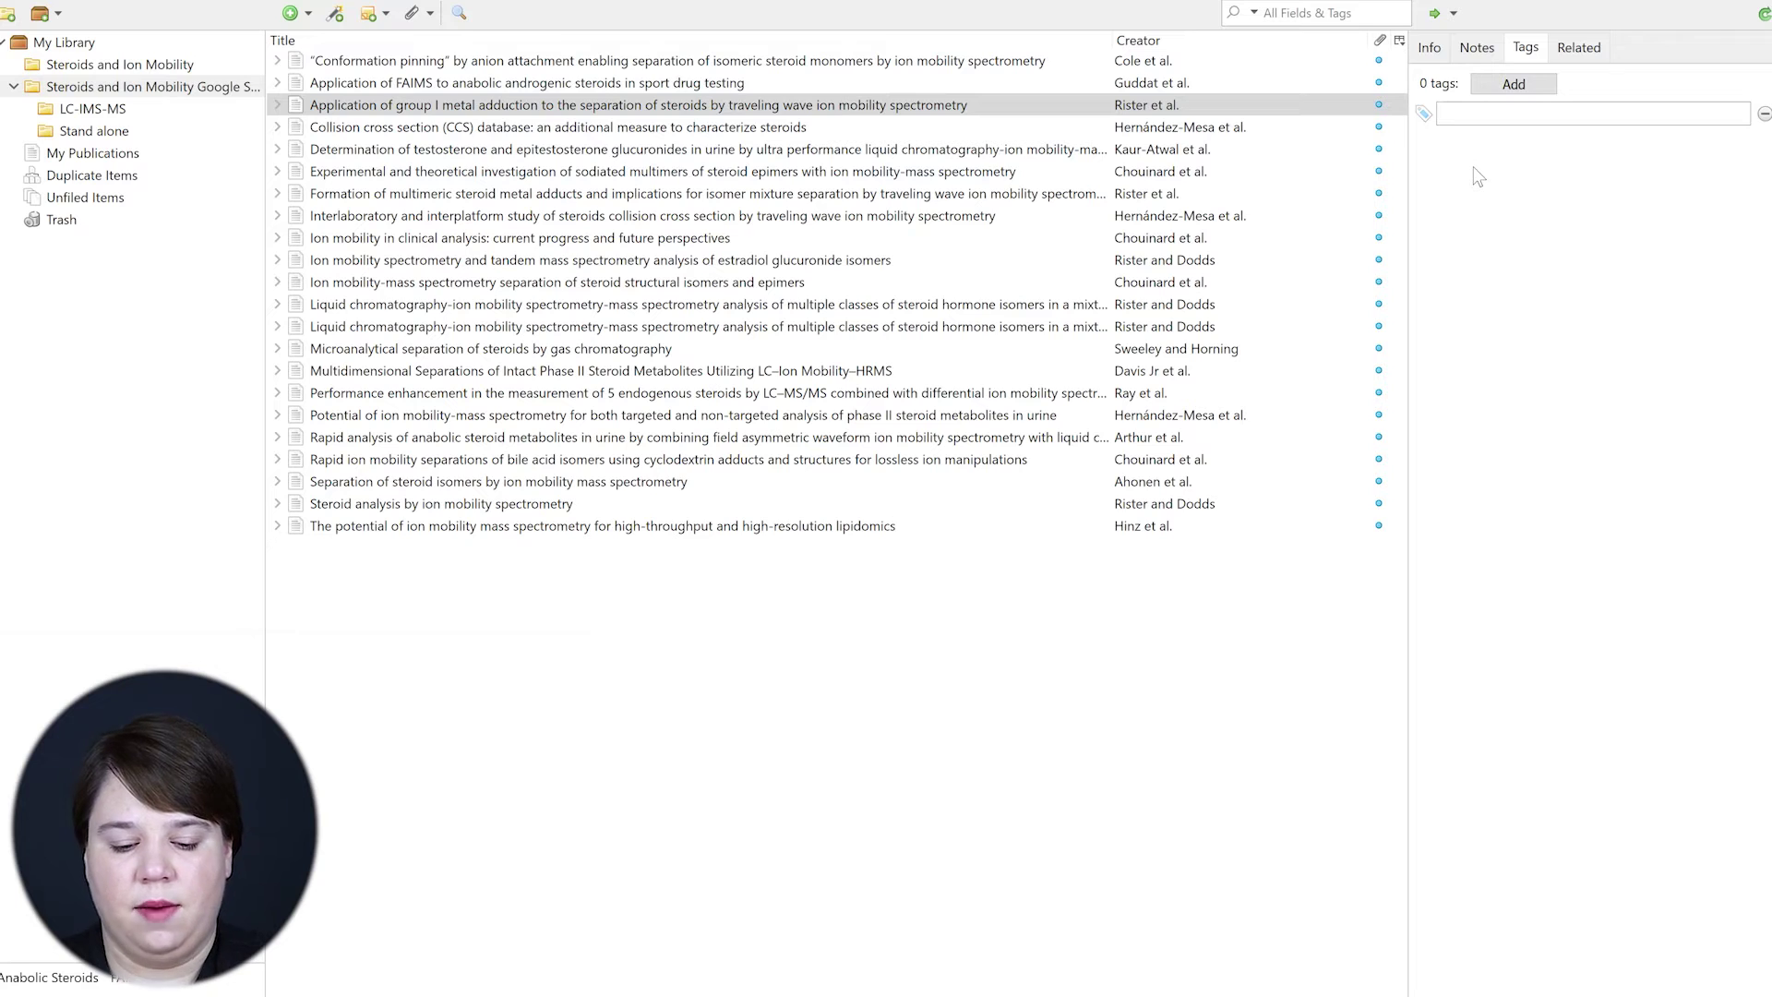
type("Metal adduction")
key("Return")
type("steroids")
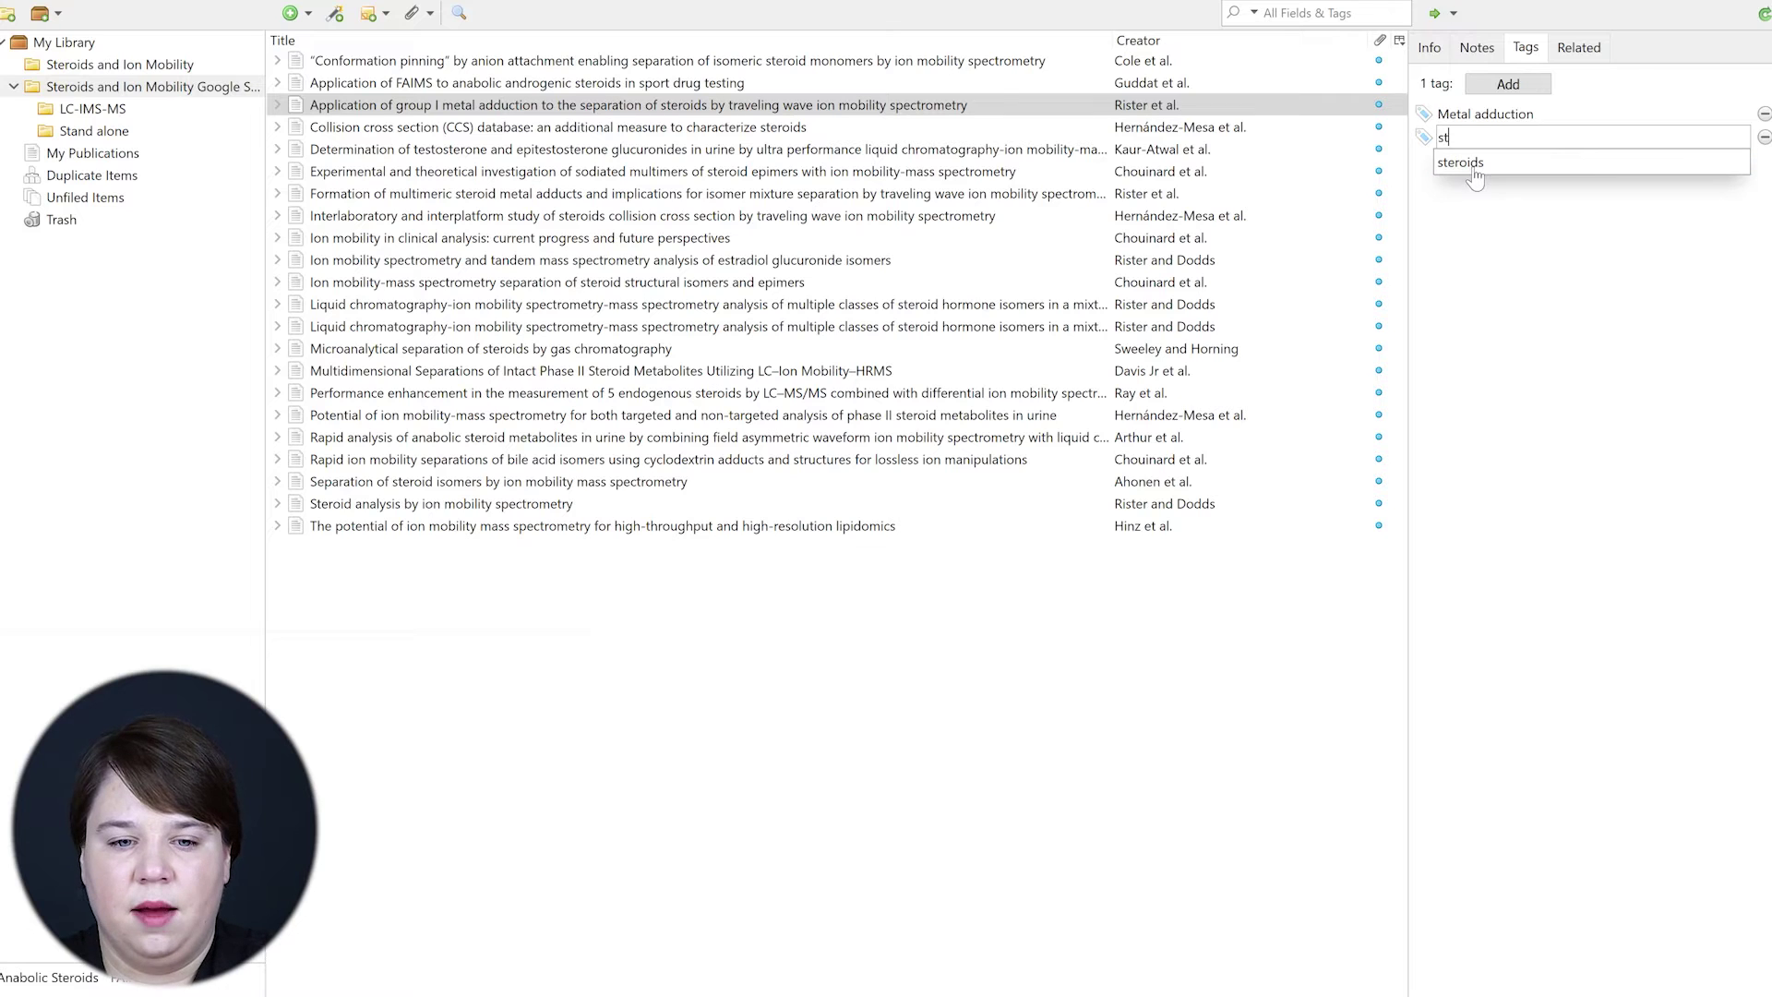
key("Return")
Step: Add the tags TWIMS and IMS to the Application of group I metal adduction article
type("TWIM")
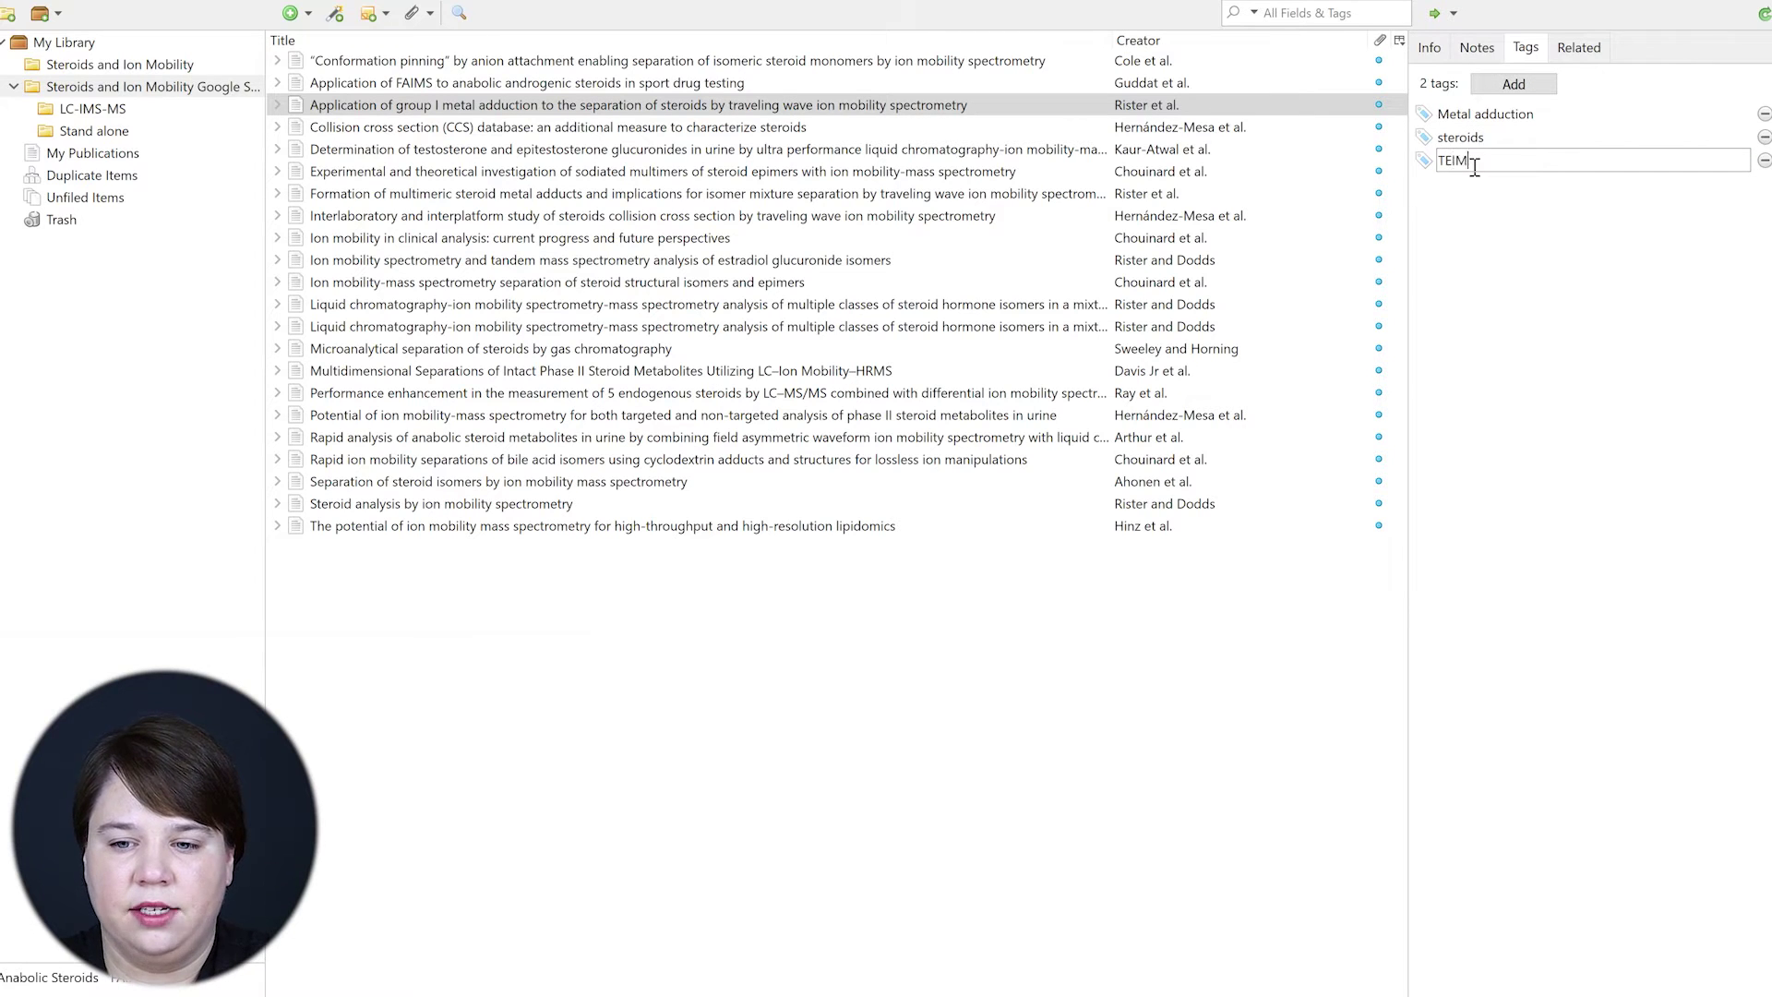
key("BackSpace")
key("BackSpace")
key("BackSpace")
type("WIMS")
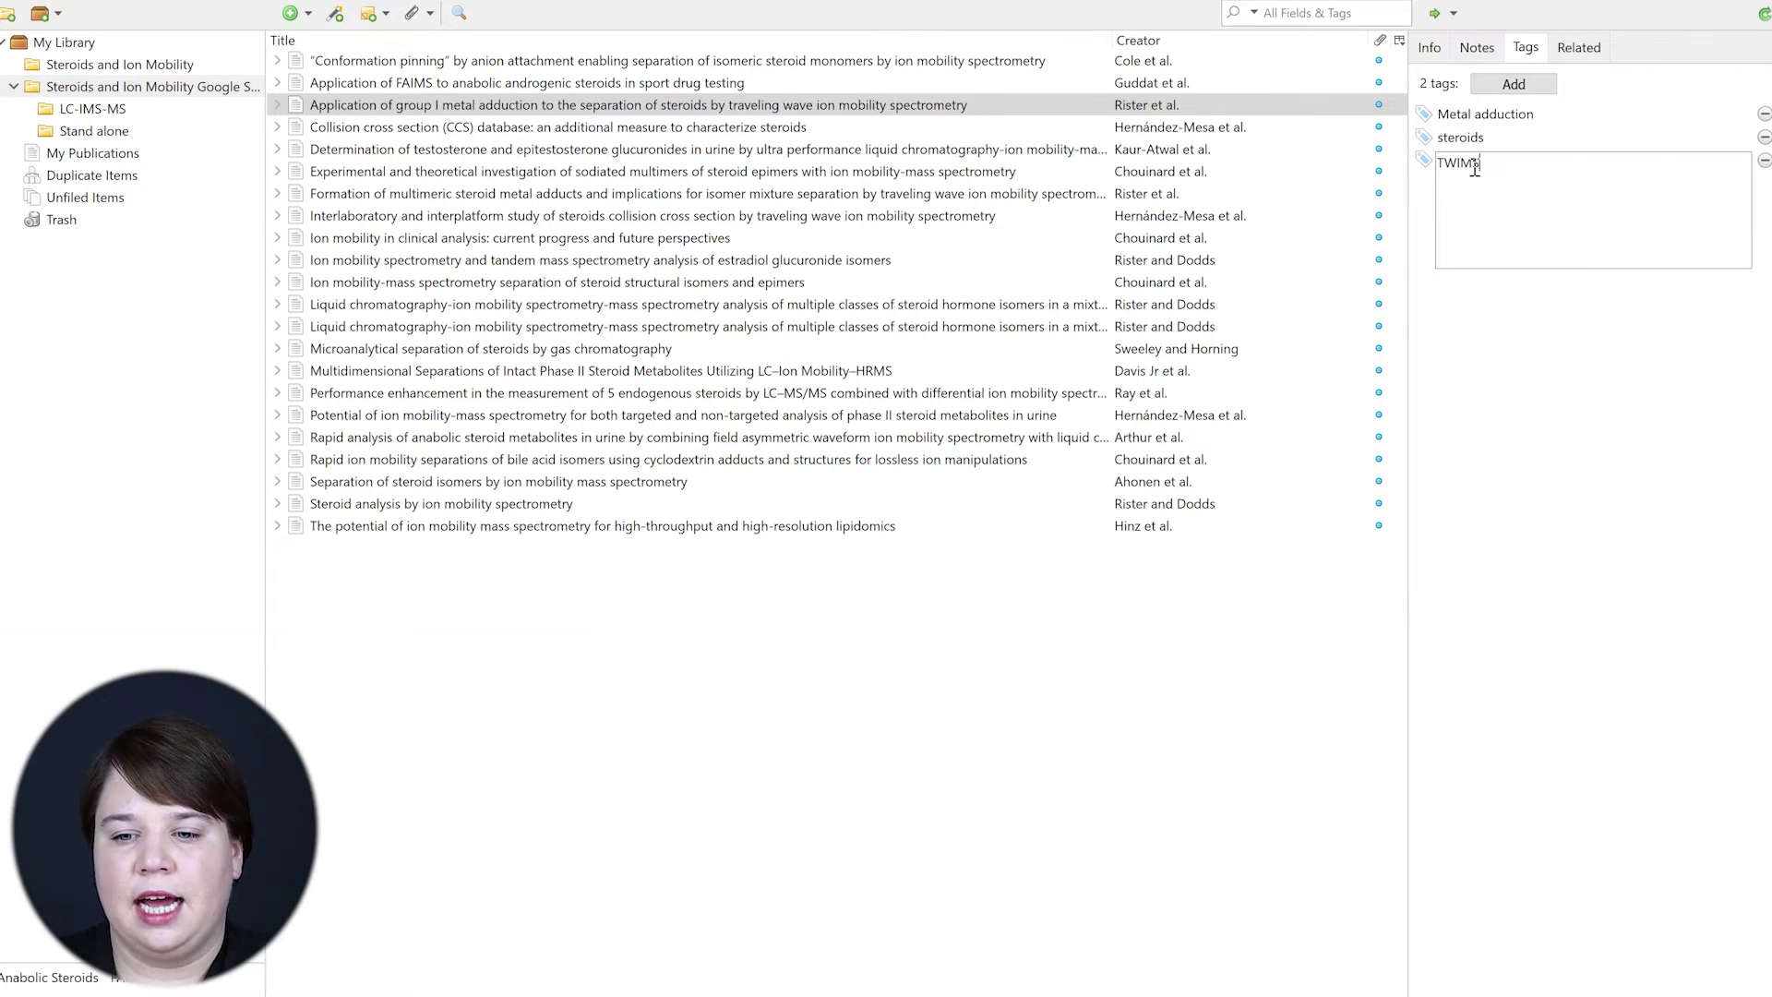
key("Return")
type("IMS")
key("Return")
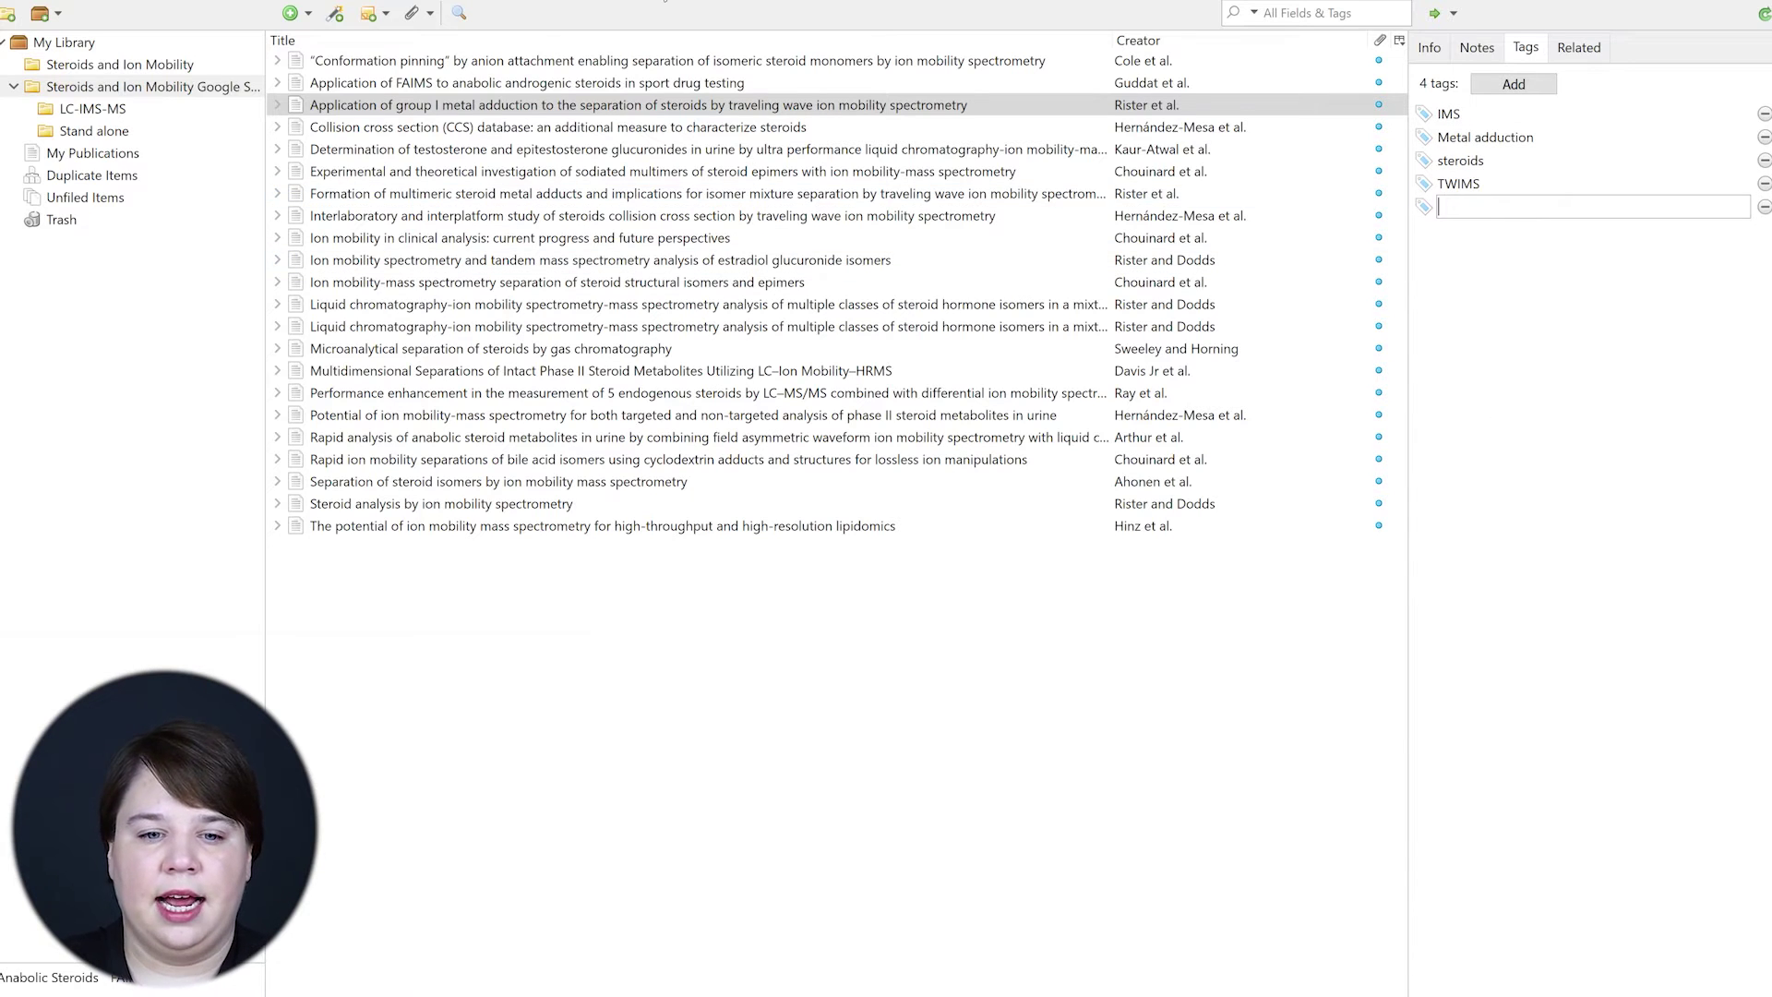
left_click(926, 107)
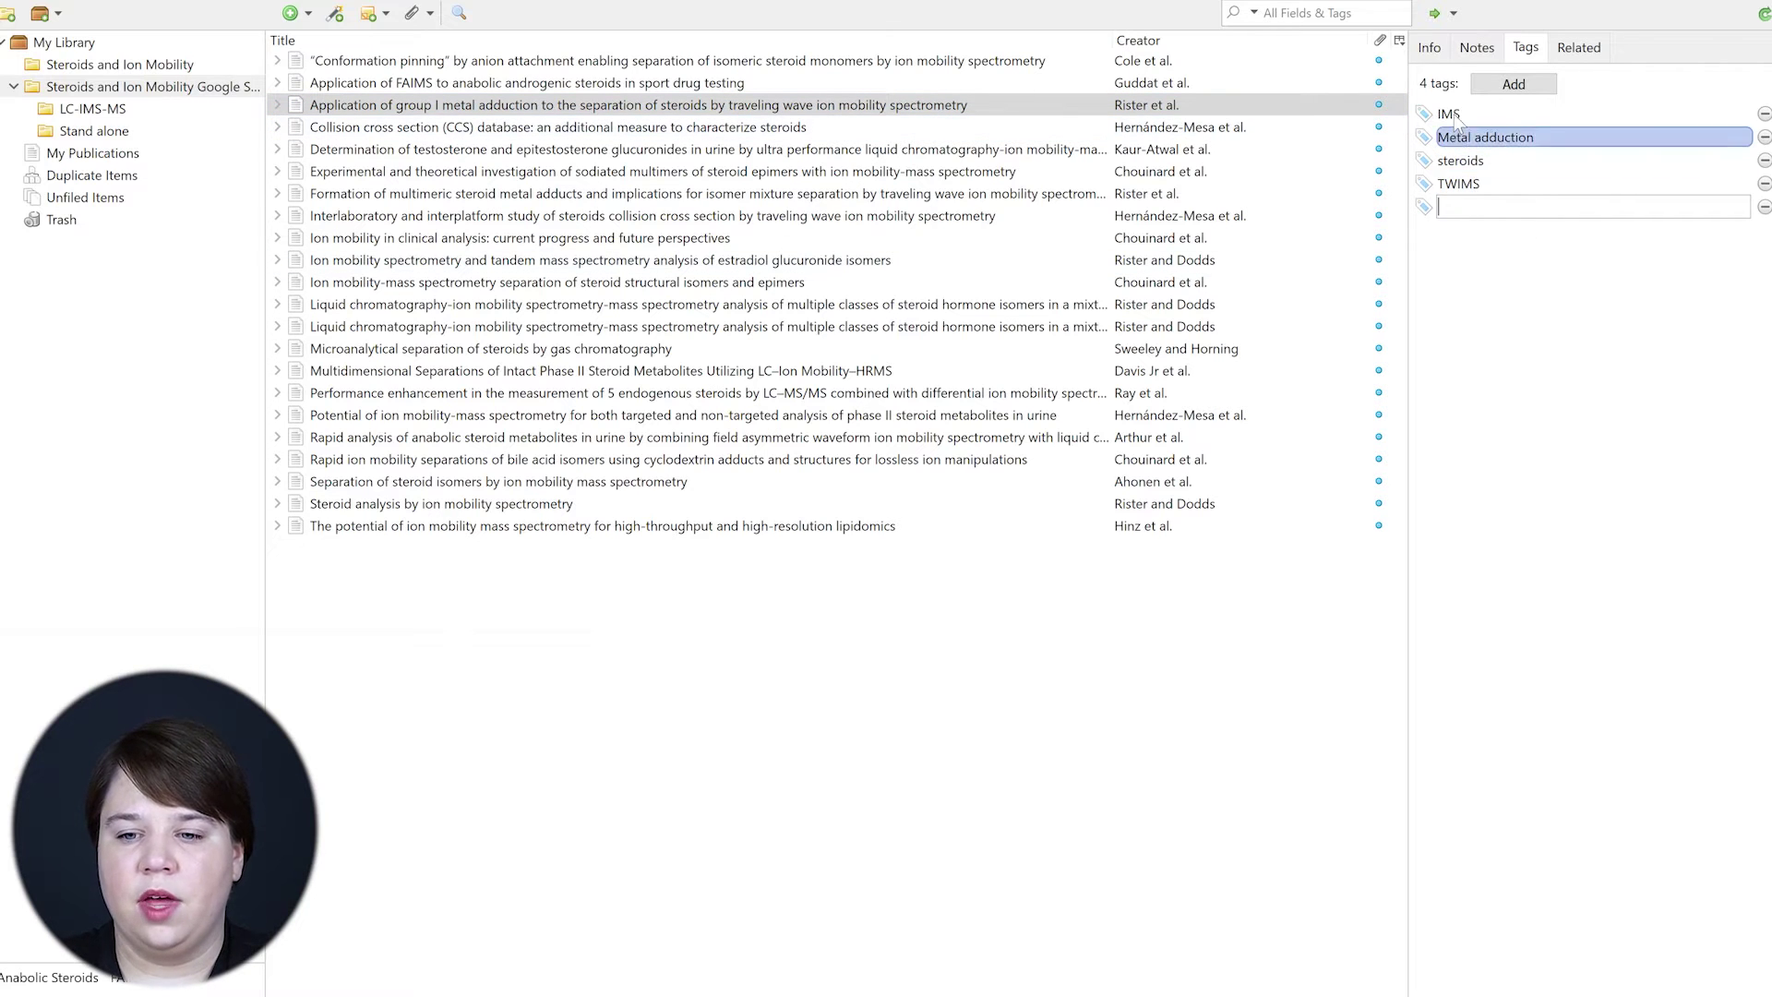
Step: Tag the Collision cross section (CCS) database article with CCS, IMS and Steroids
left_click(770, 131)
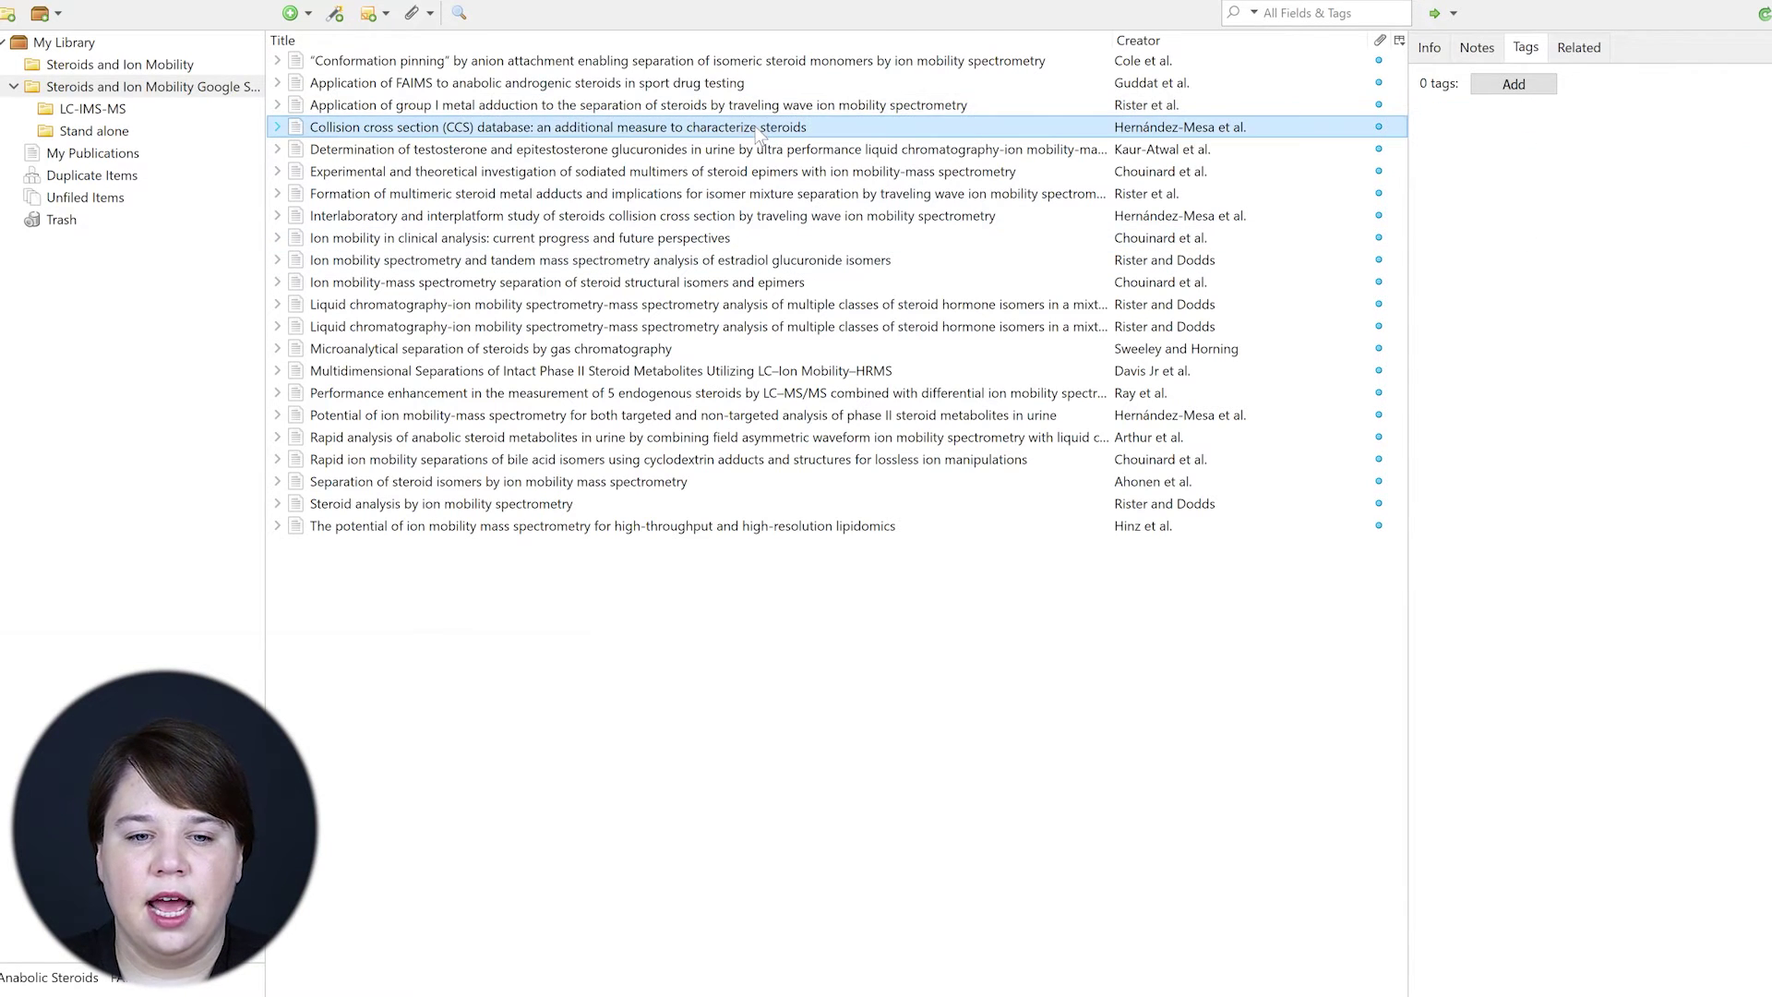
left_click(1507, 89)
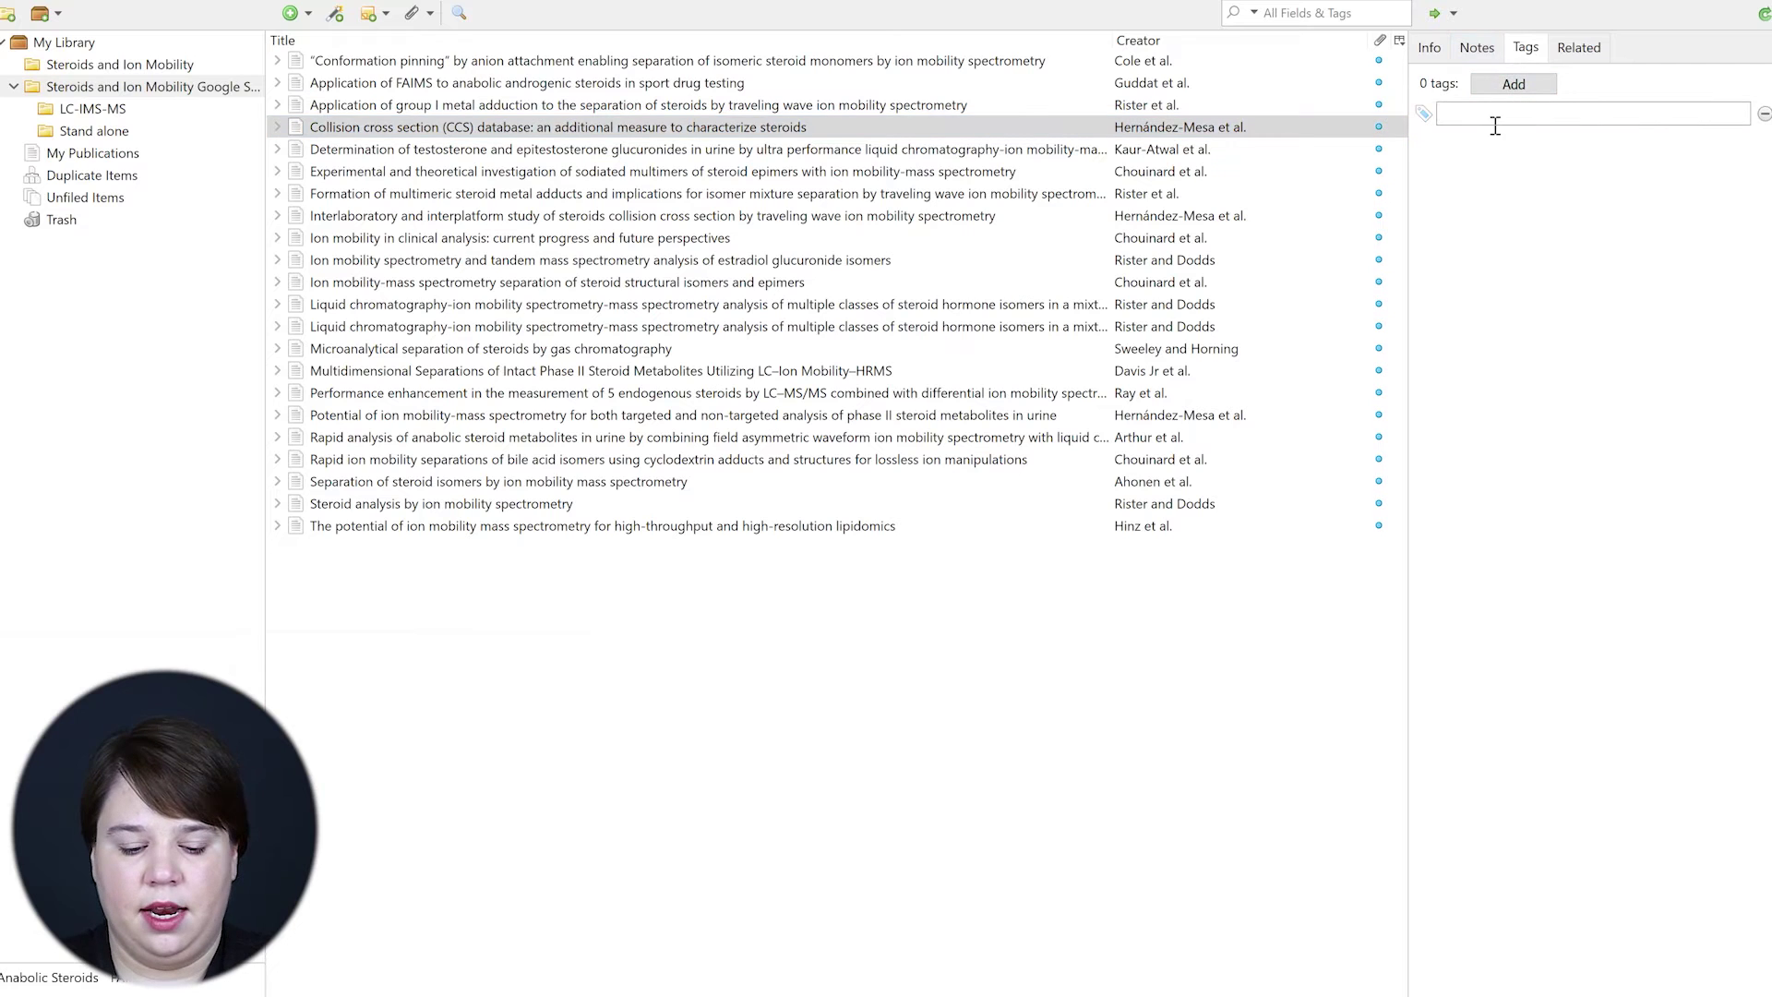
type("CCS")
key("Return")
type("IMS")
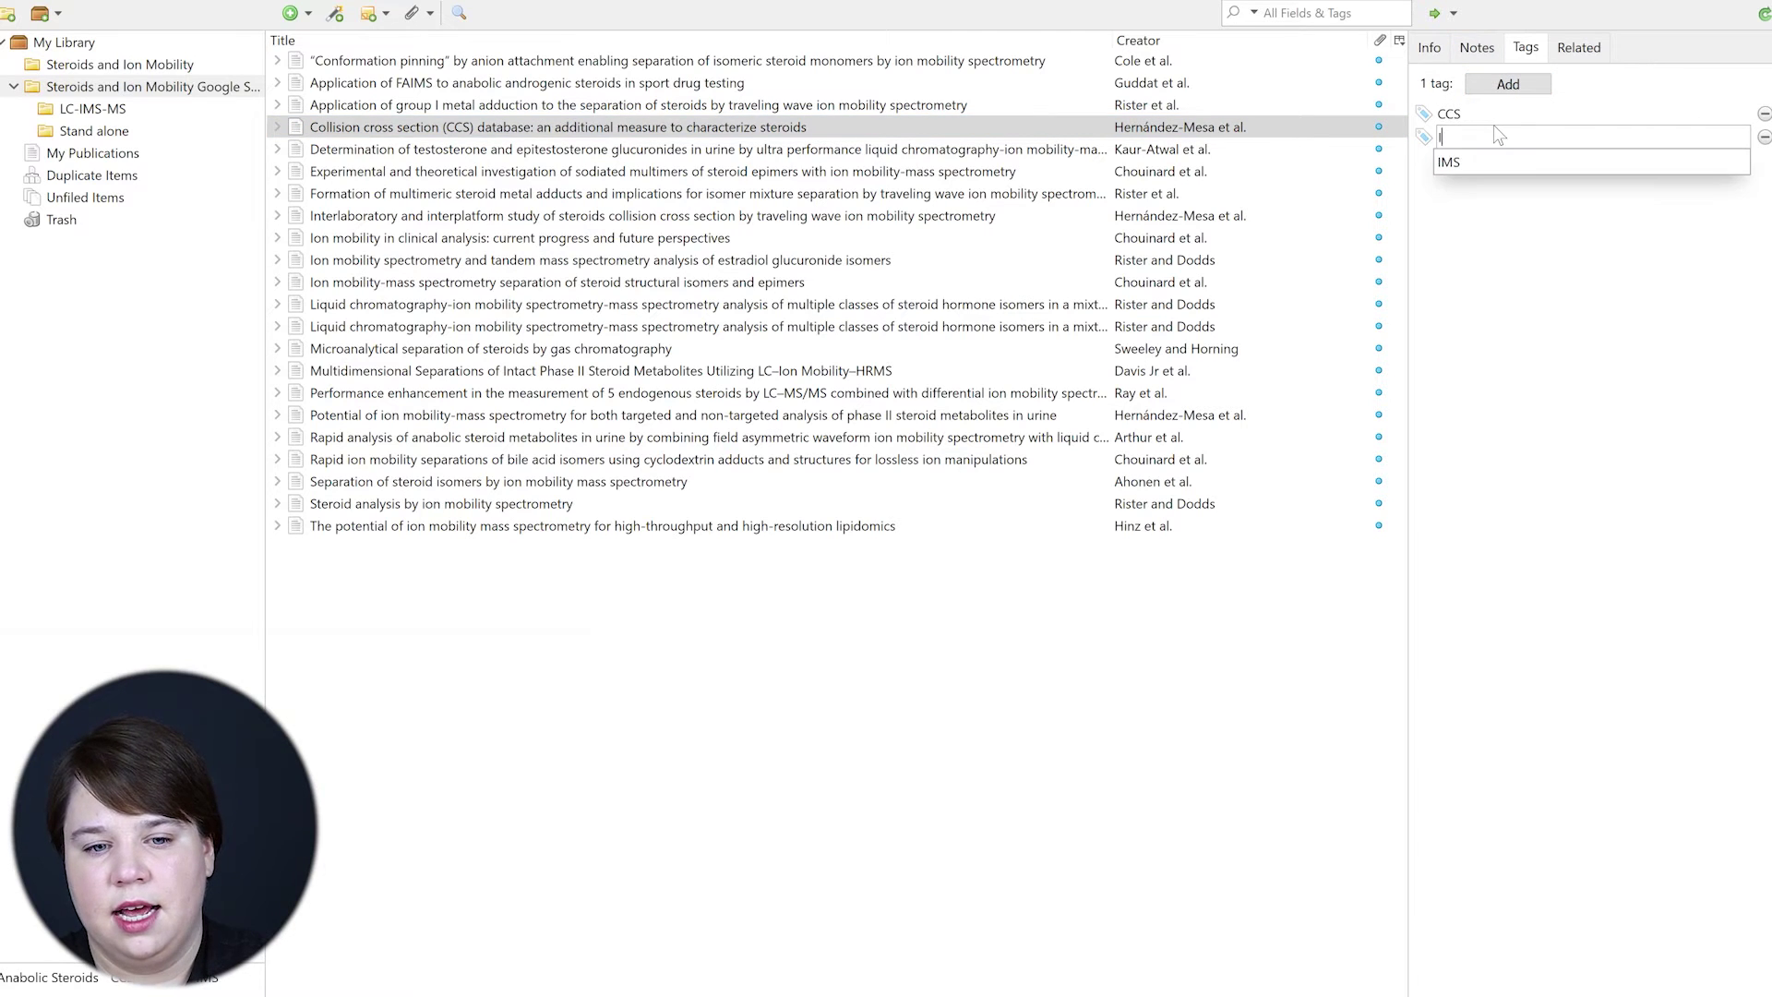
key("Return")
type("Steroids")
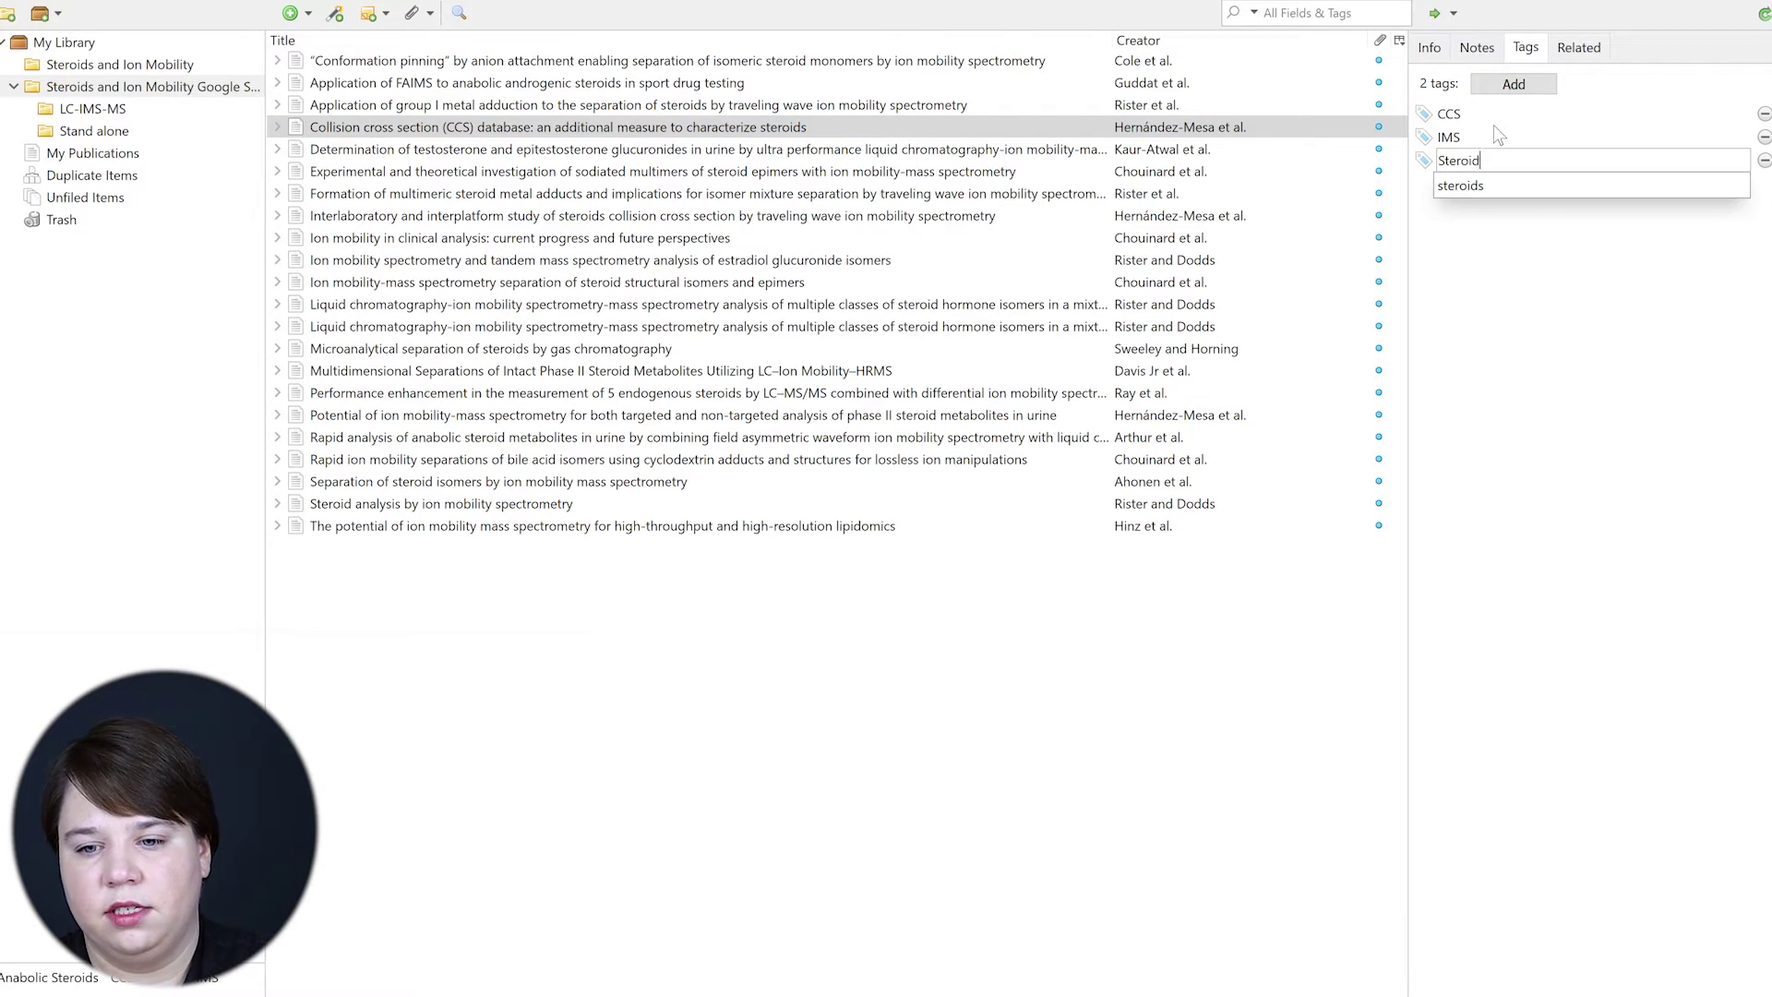
key("Return")
left_click(913, 701)
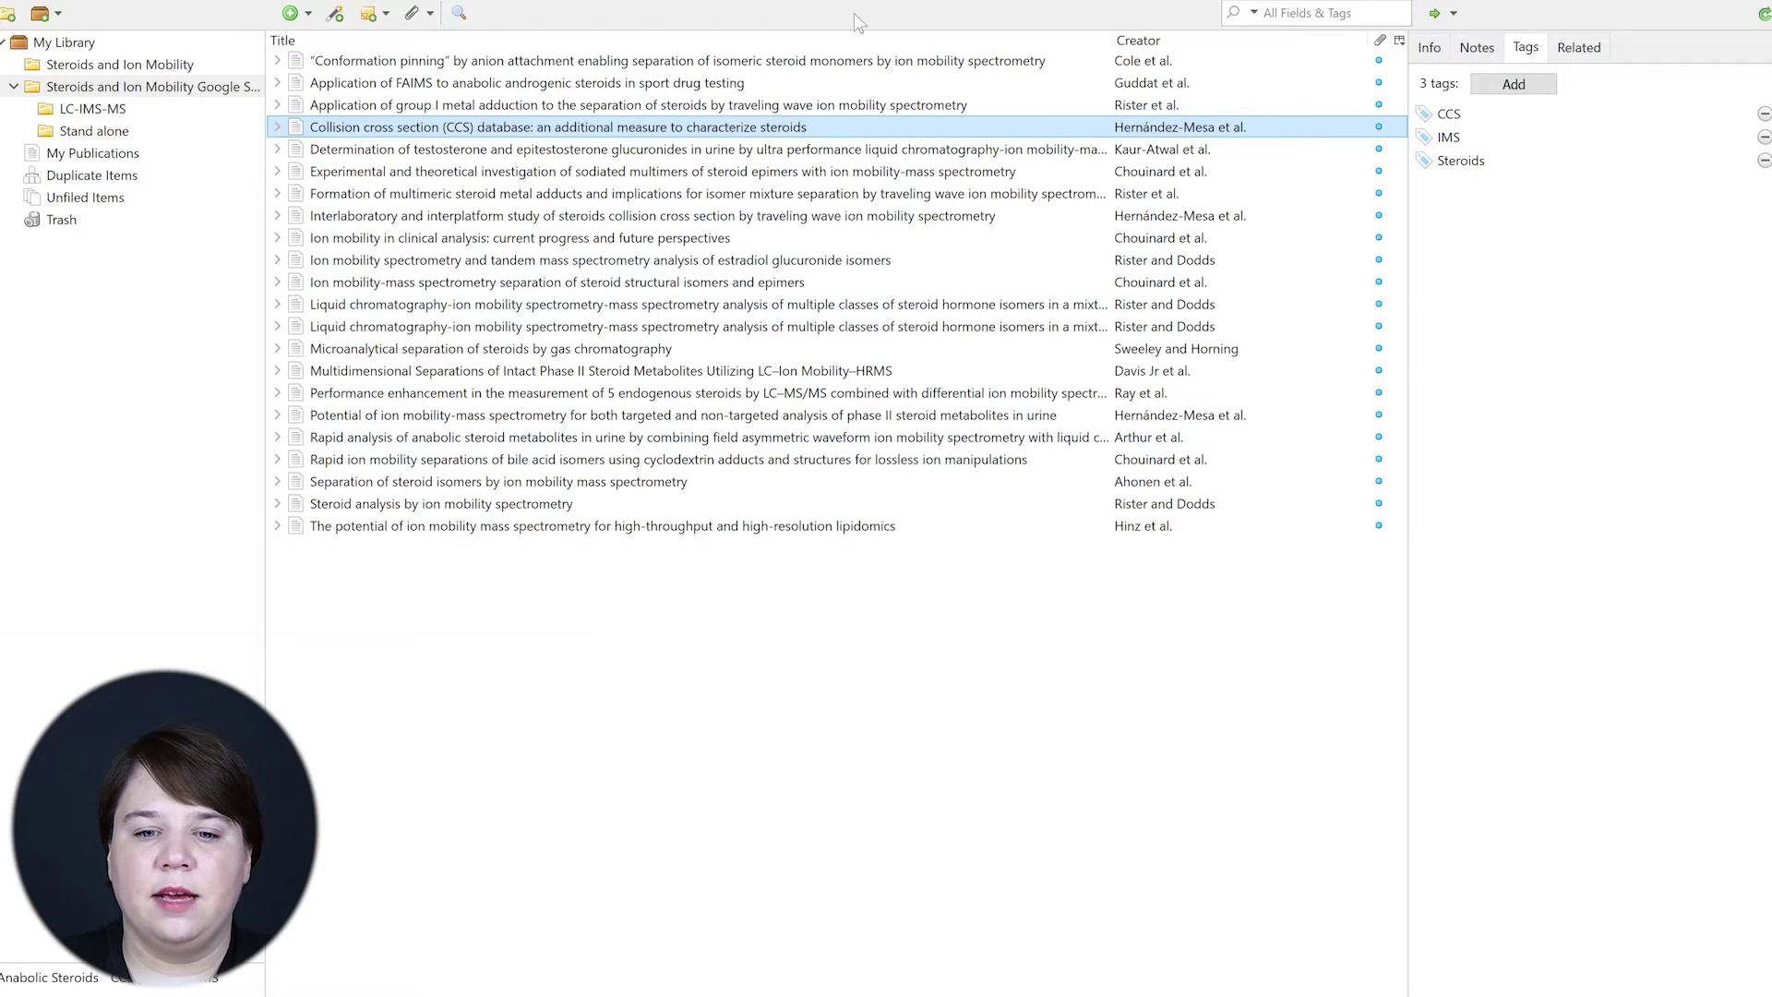
Step: Tag the first Liquid chromatography-ion mobility spectrometry-mass spectrometry article with LC-IMS-MS, steroids, steroid isomers and IMS
left_click(701, 307)
left_click(1518, 83)
type("LC-IMS-MS")
key("Return")
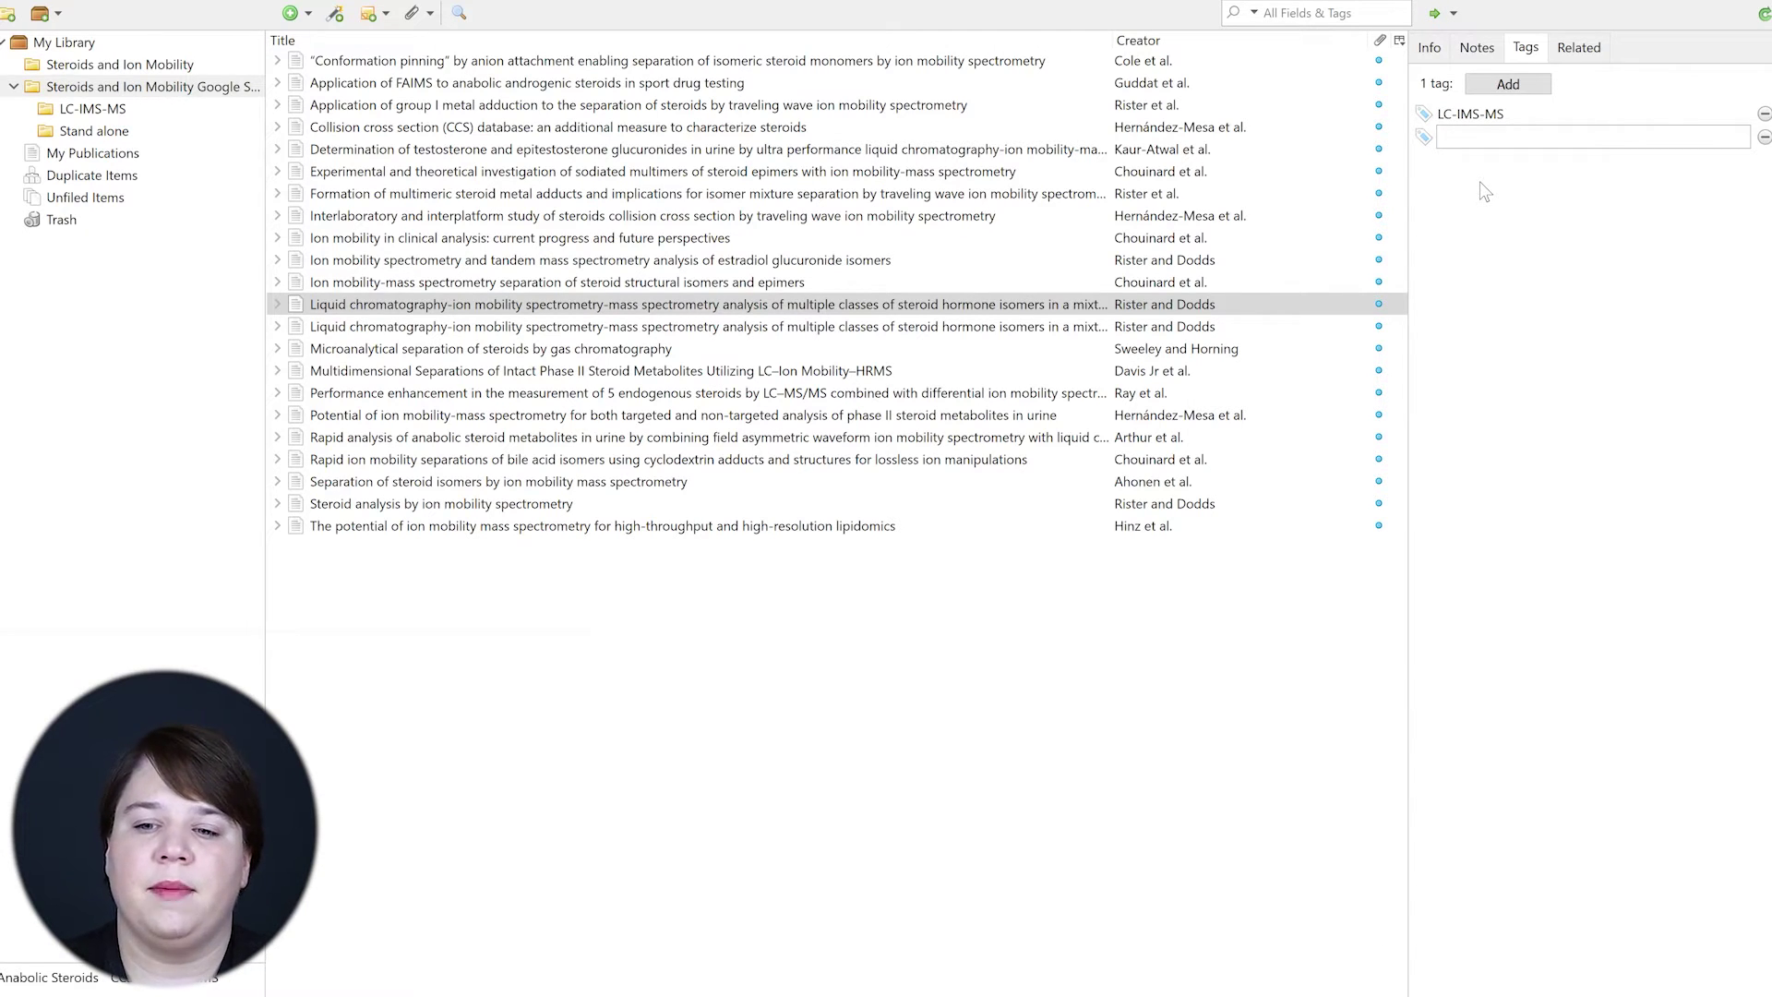
left_click(1508, 84)
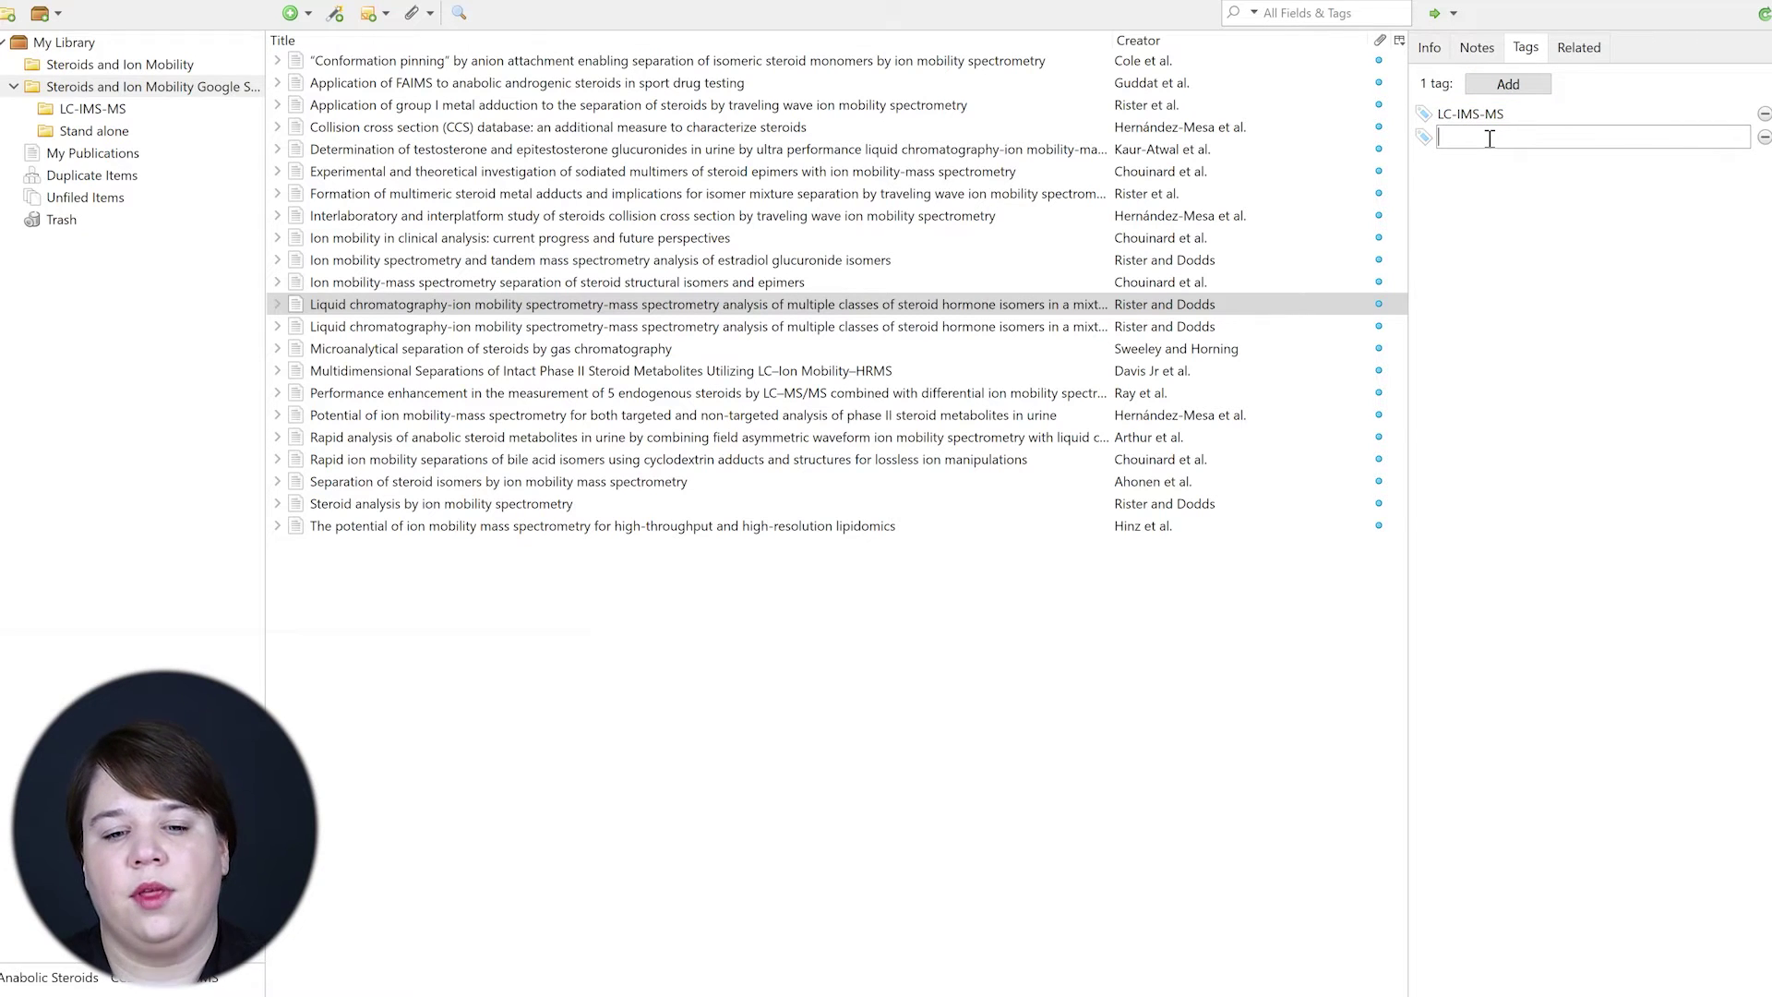
type("steroids")
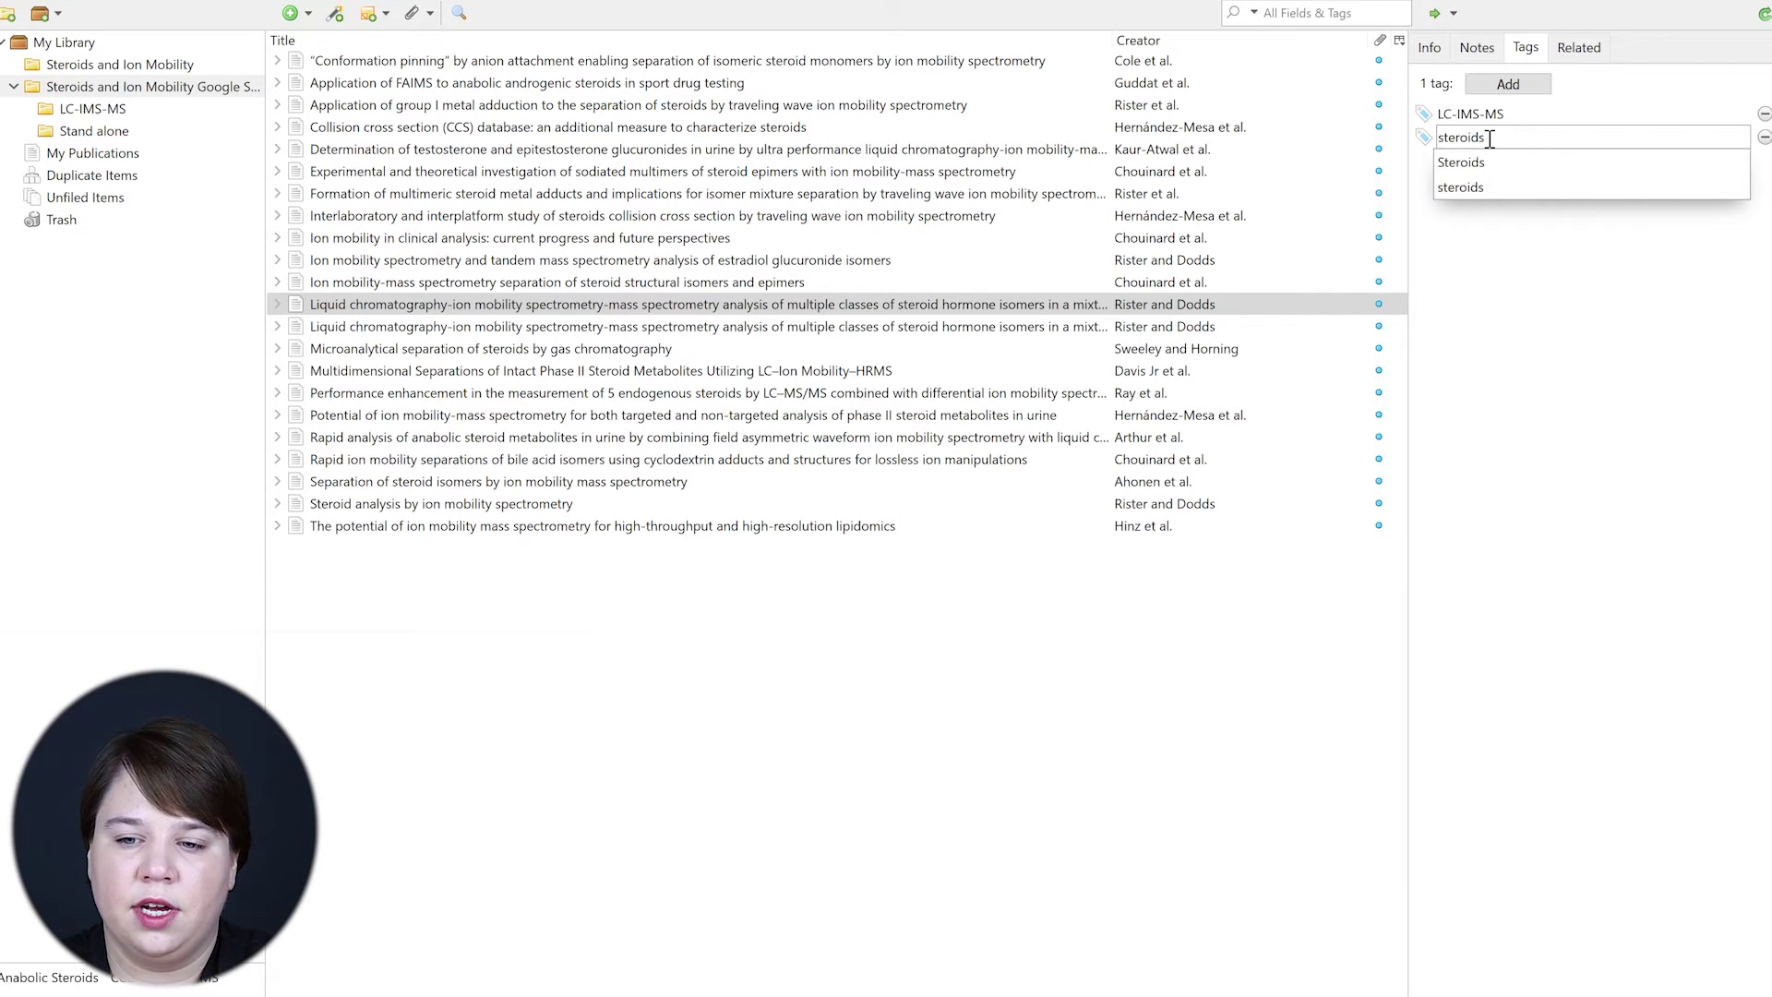
key("Return")
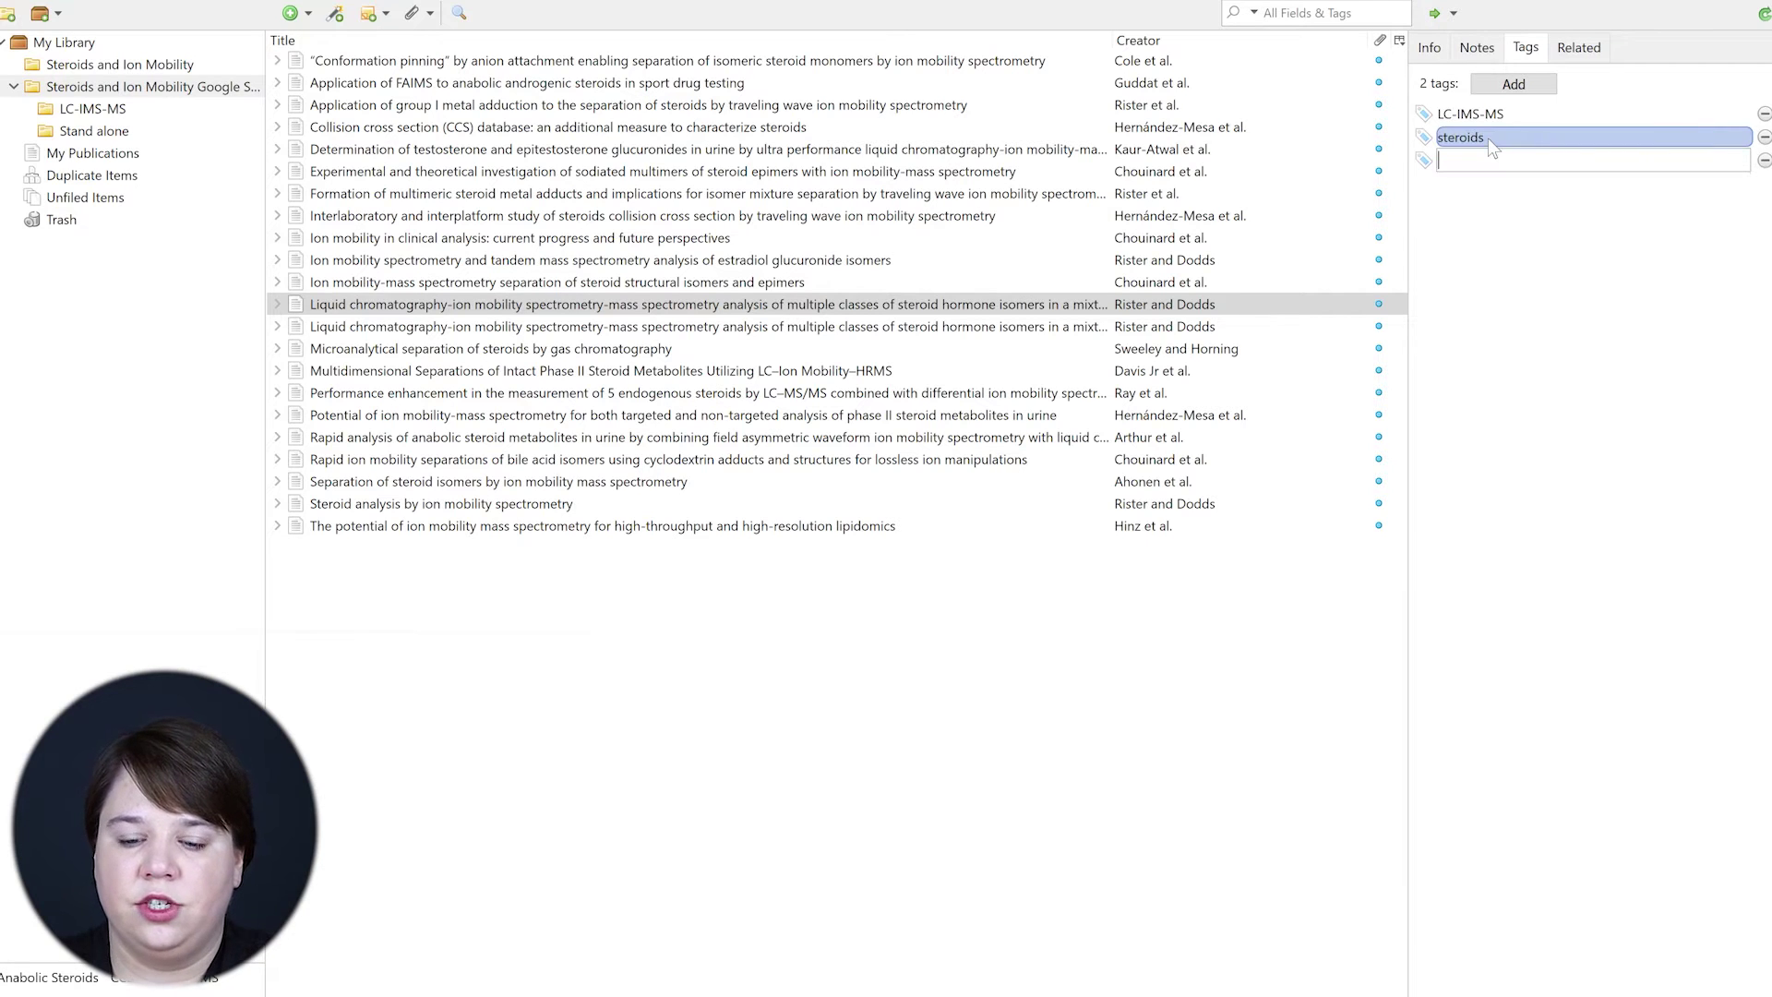
type("steroid isomers")
key("Return")
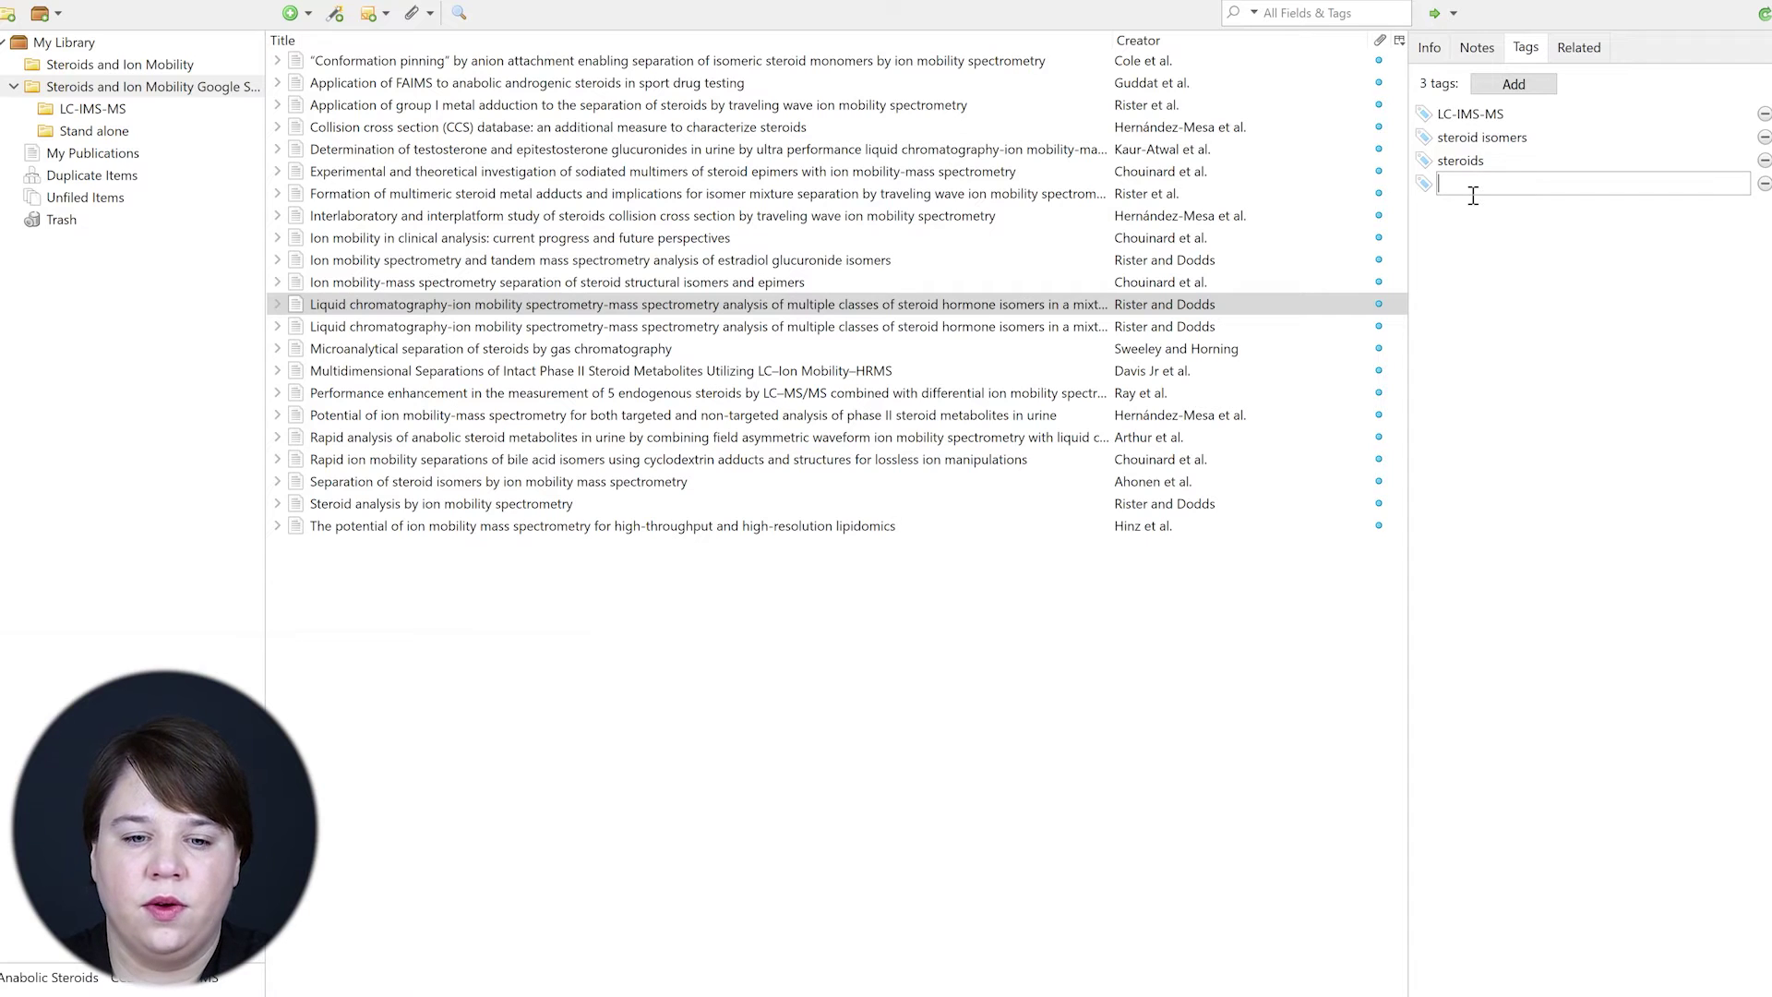
type("IMS")
key("Return")
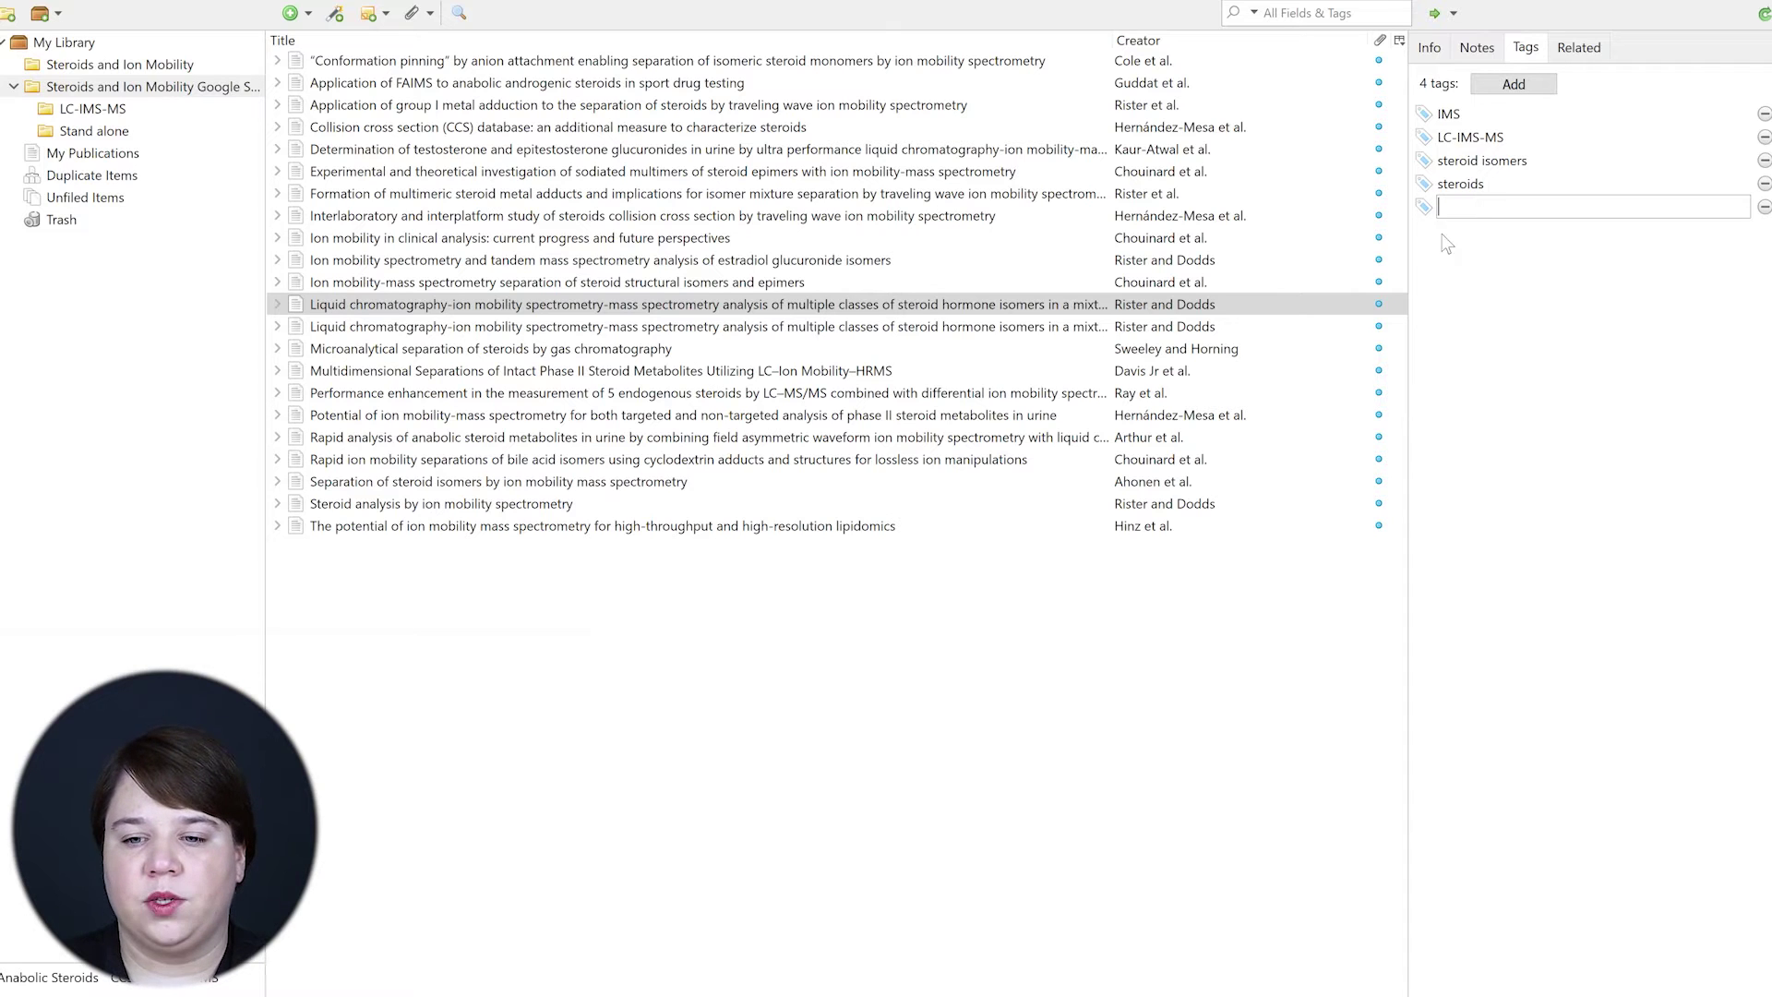
left_click(1451, 428)
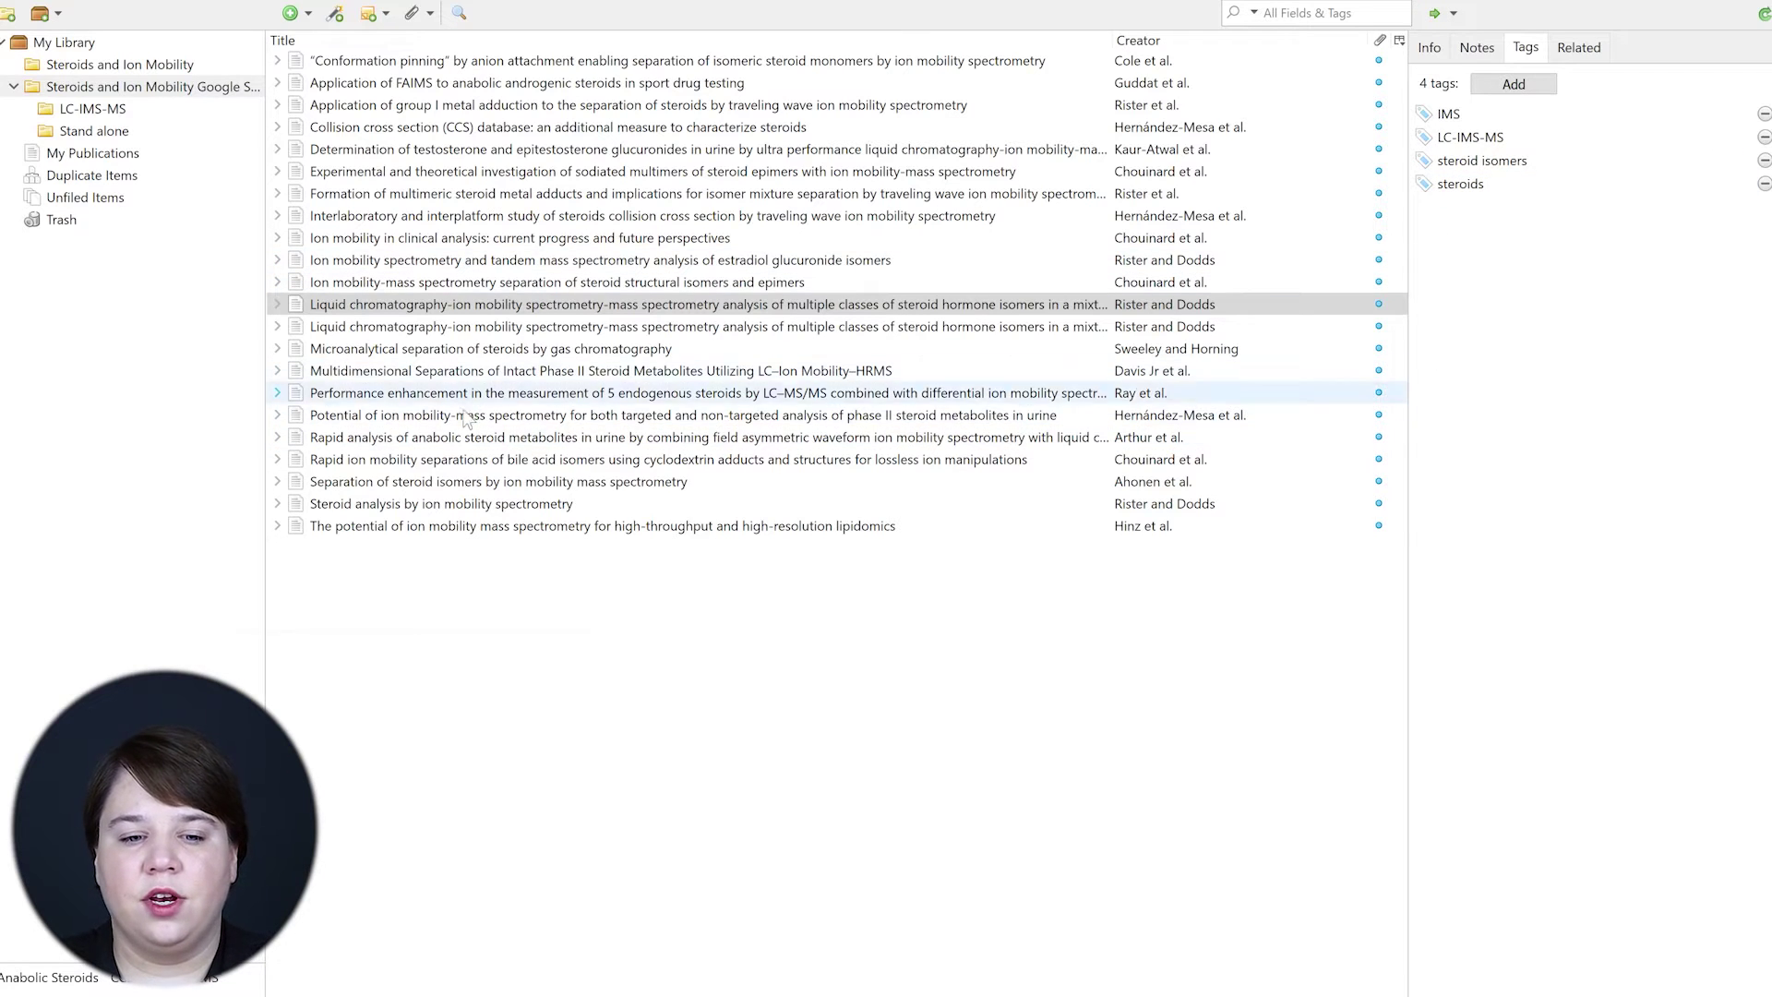
Step: Tag the Steroid analysis by ion mobility spectrometry article with Review, IMS, LC-IMS-MS, steroid isomers and steroids
left_click(453, 516)
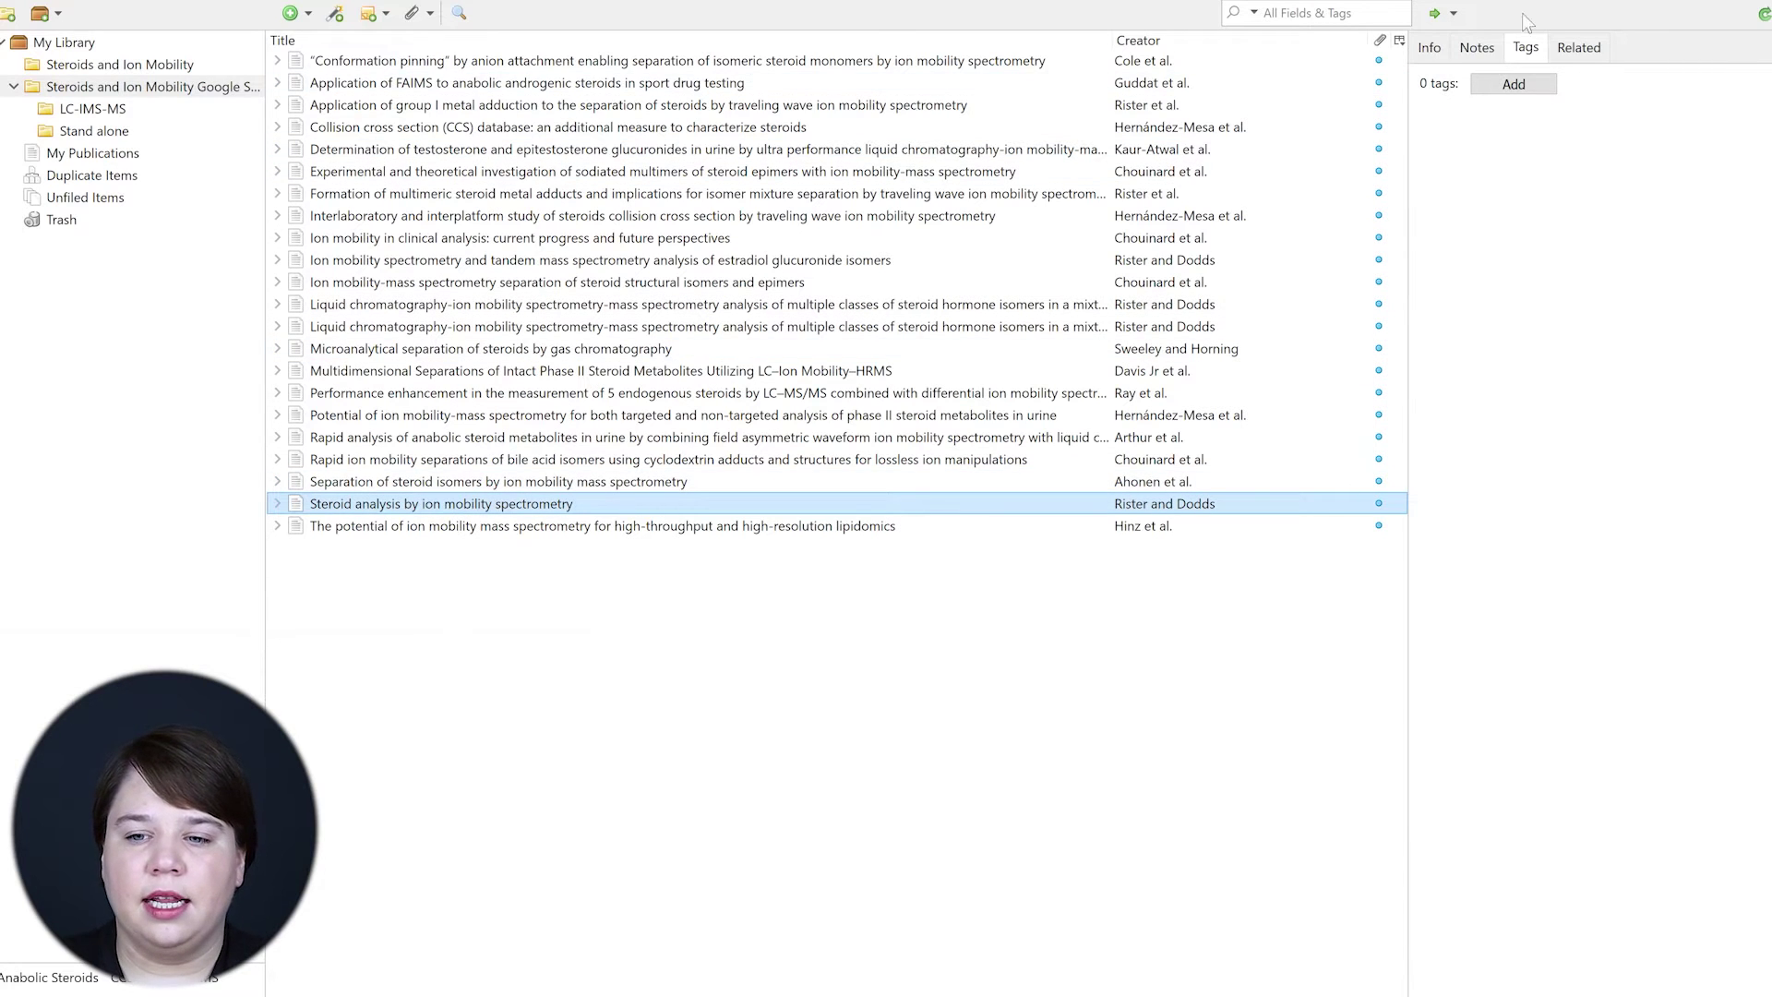
left_click(1515, 87)
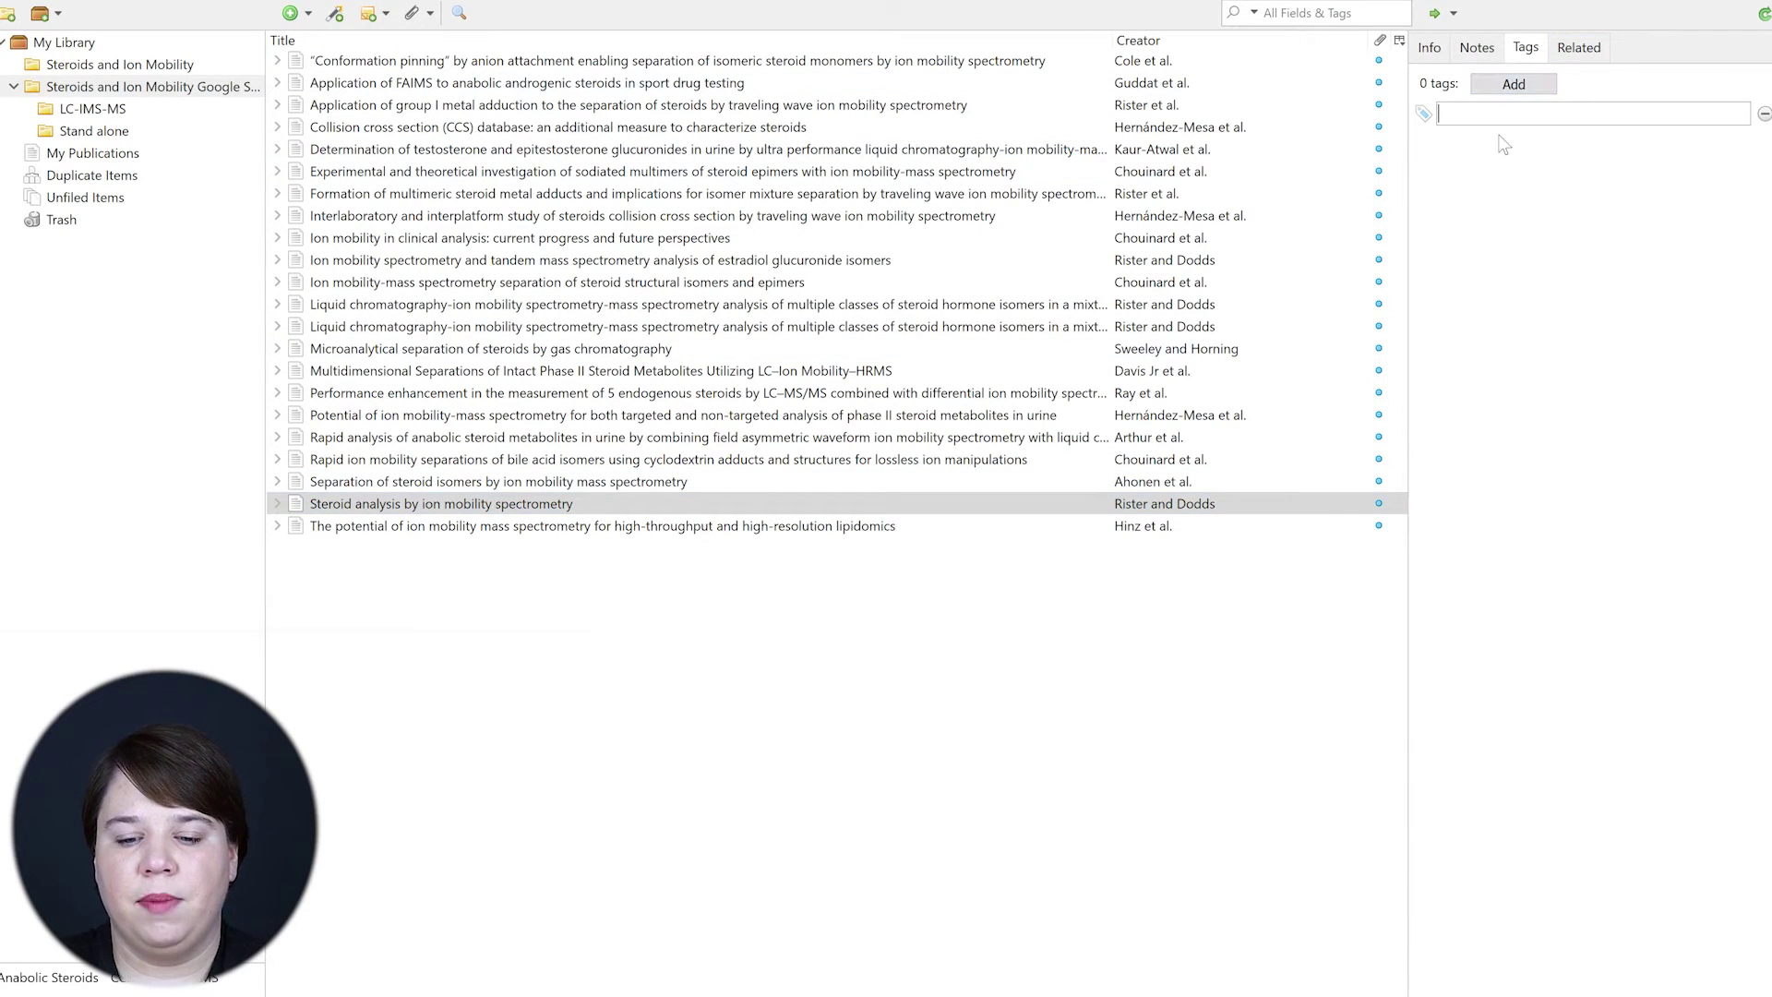
type("Review")
key("Return")
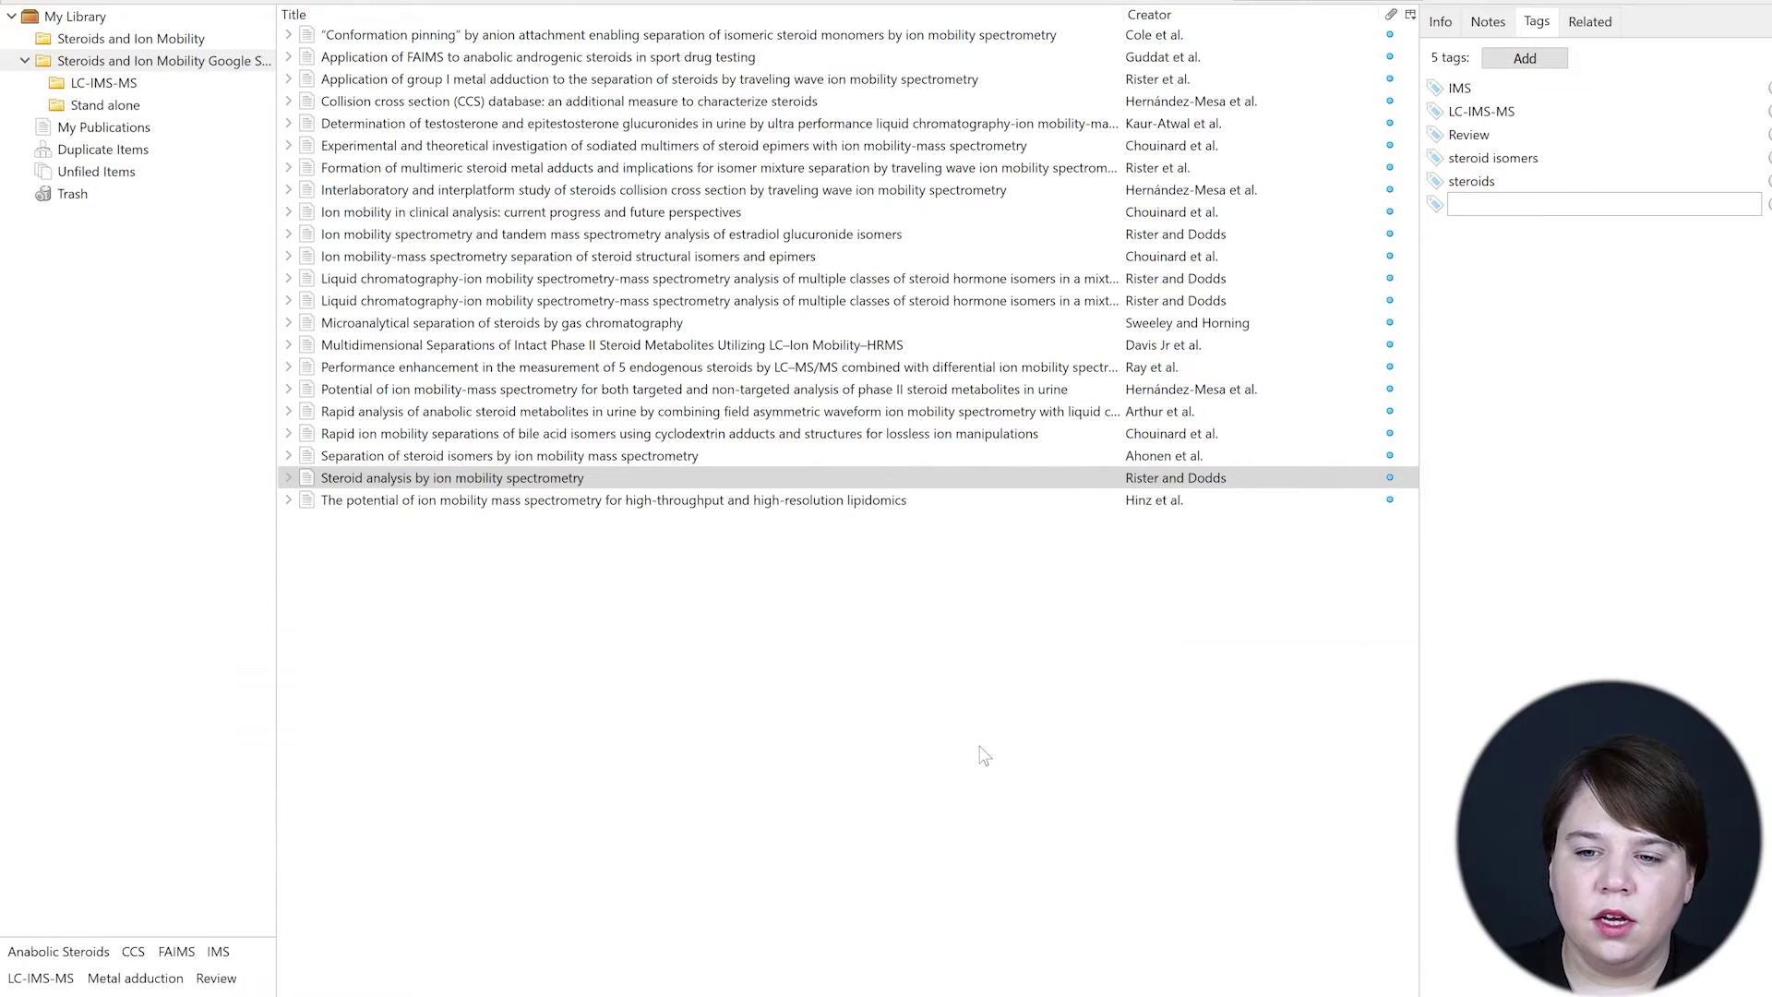
left_click(981, 751)
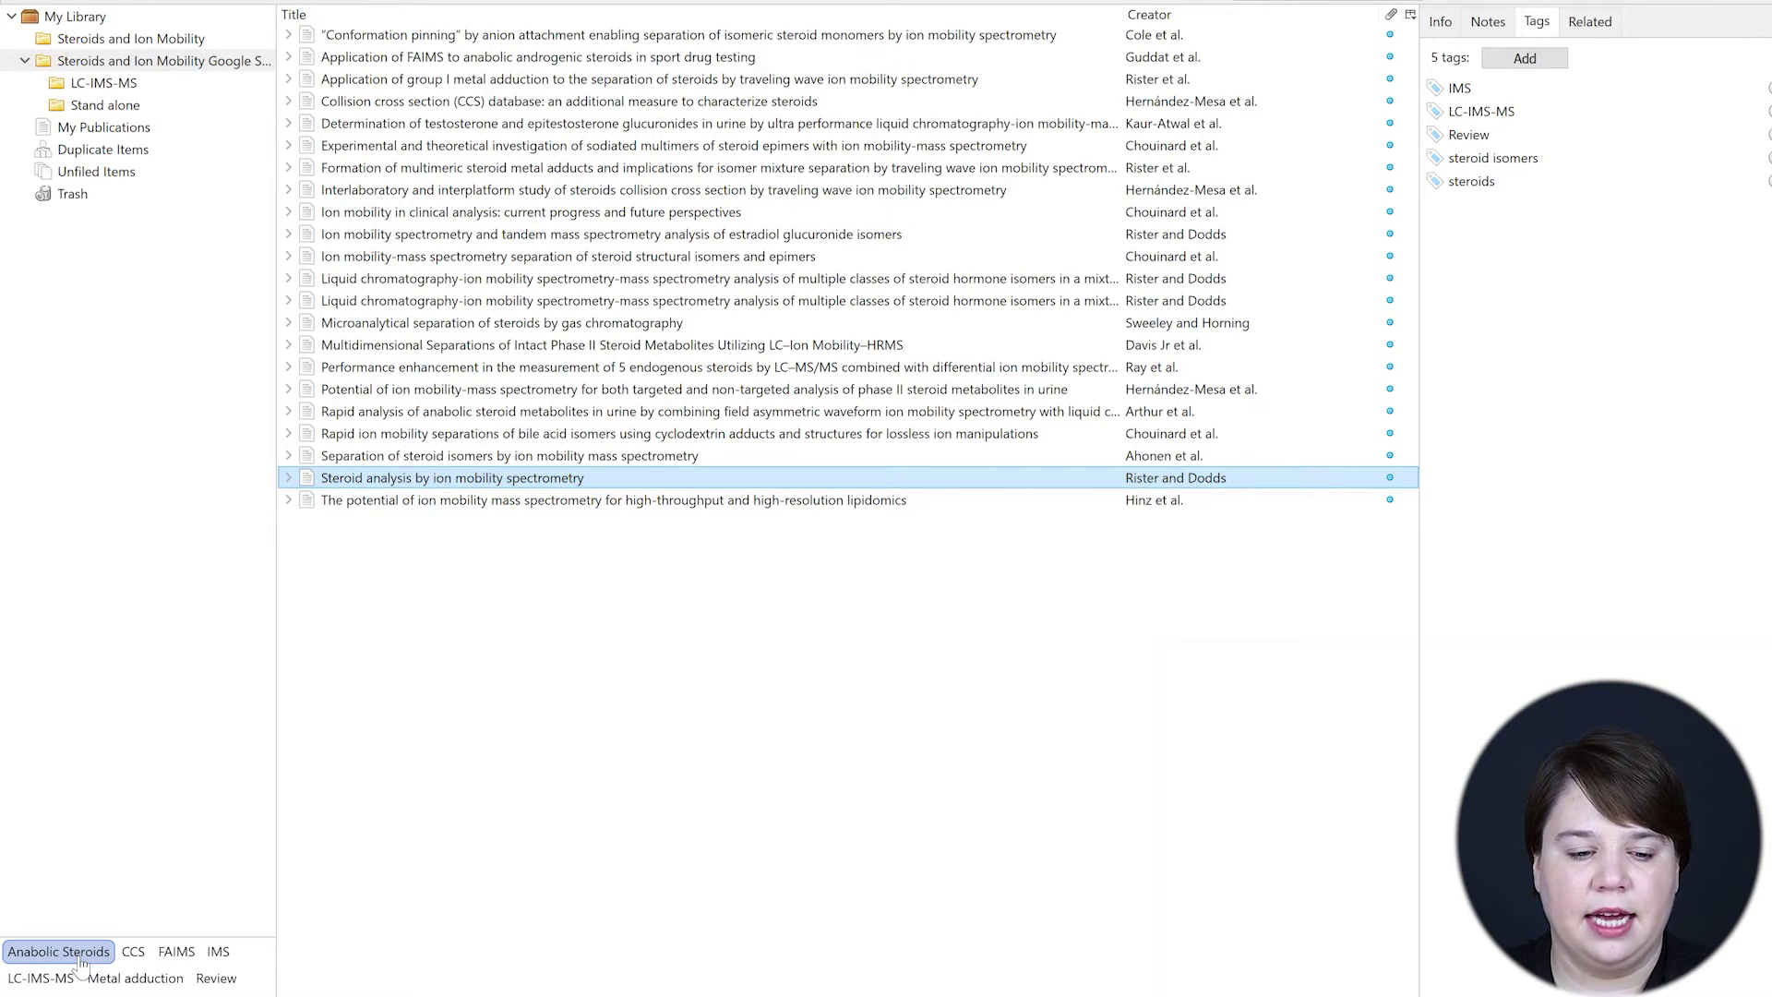
Step: Filter the collection by the CCS and capitalized Steroids tags, then by the lowercase steroids tag alone, clearing the filters after each check
left_click(136, 952)
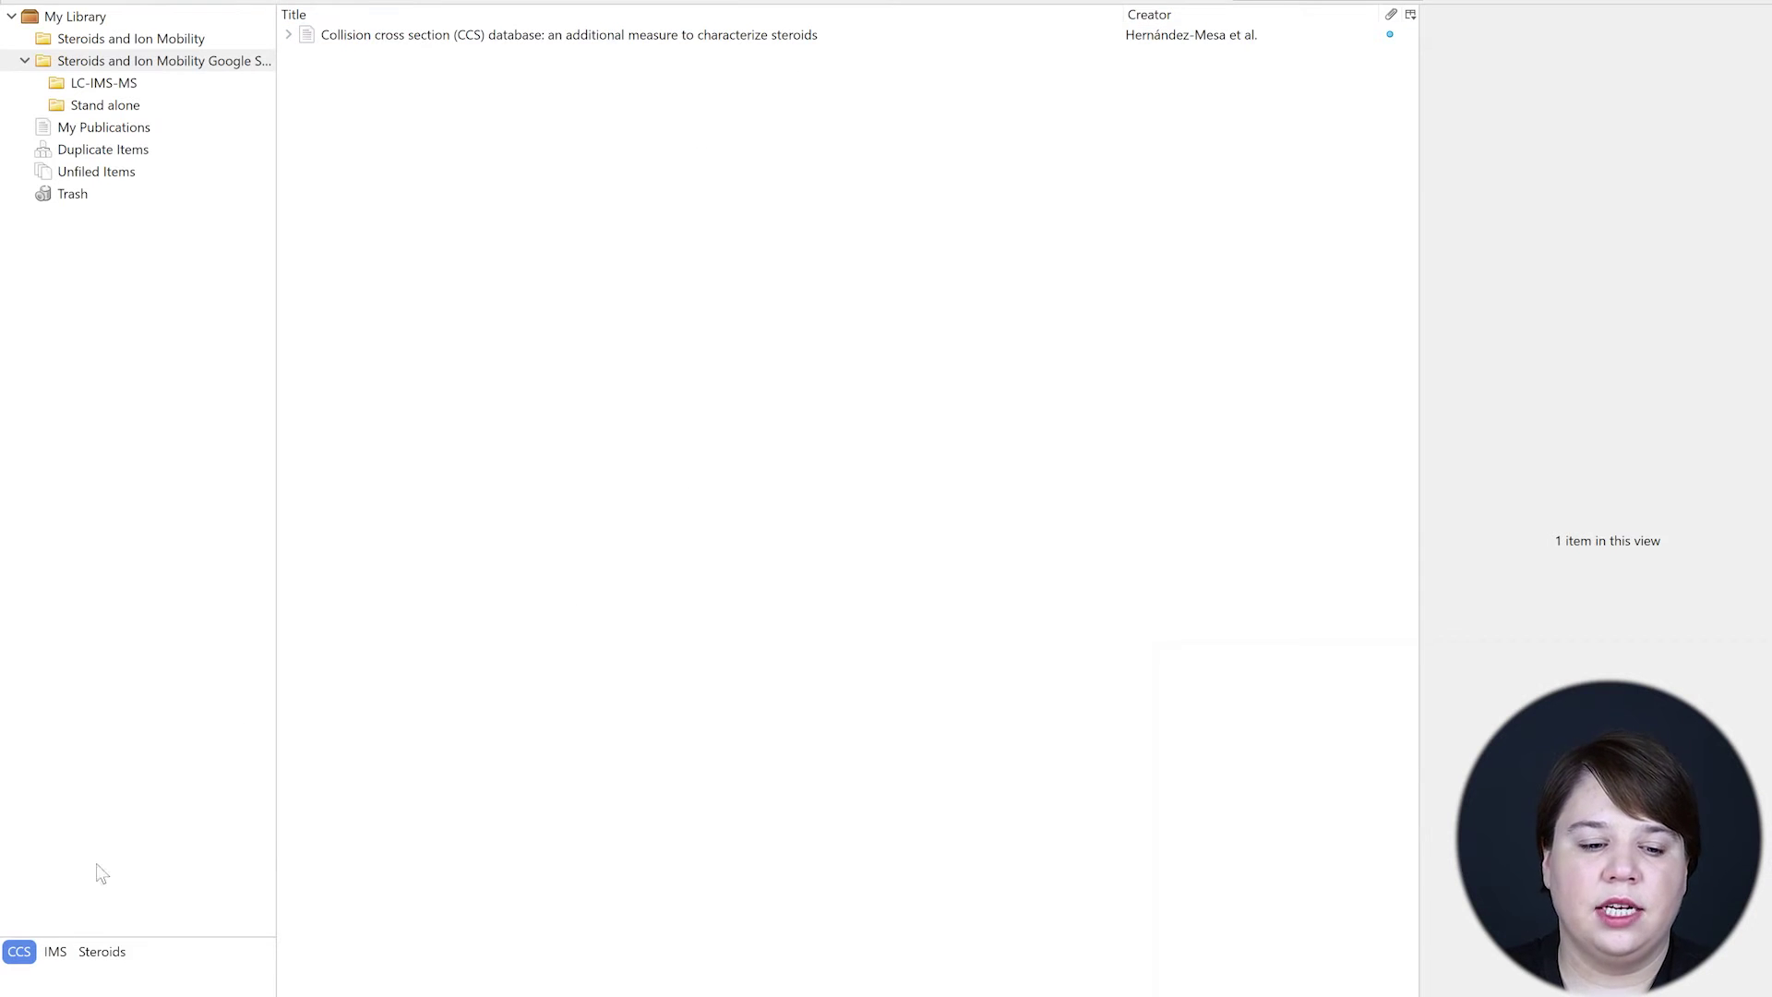
left_click(17, 960)
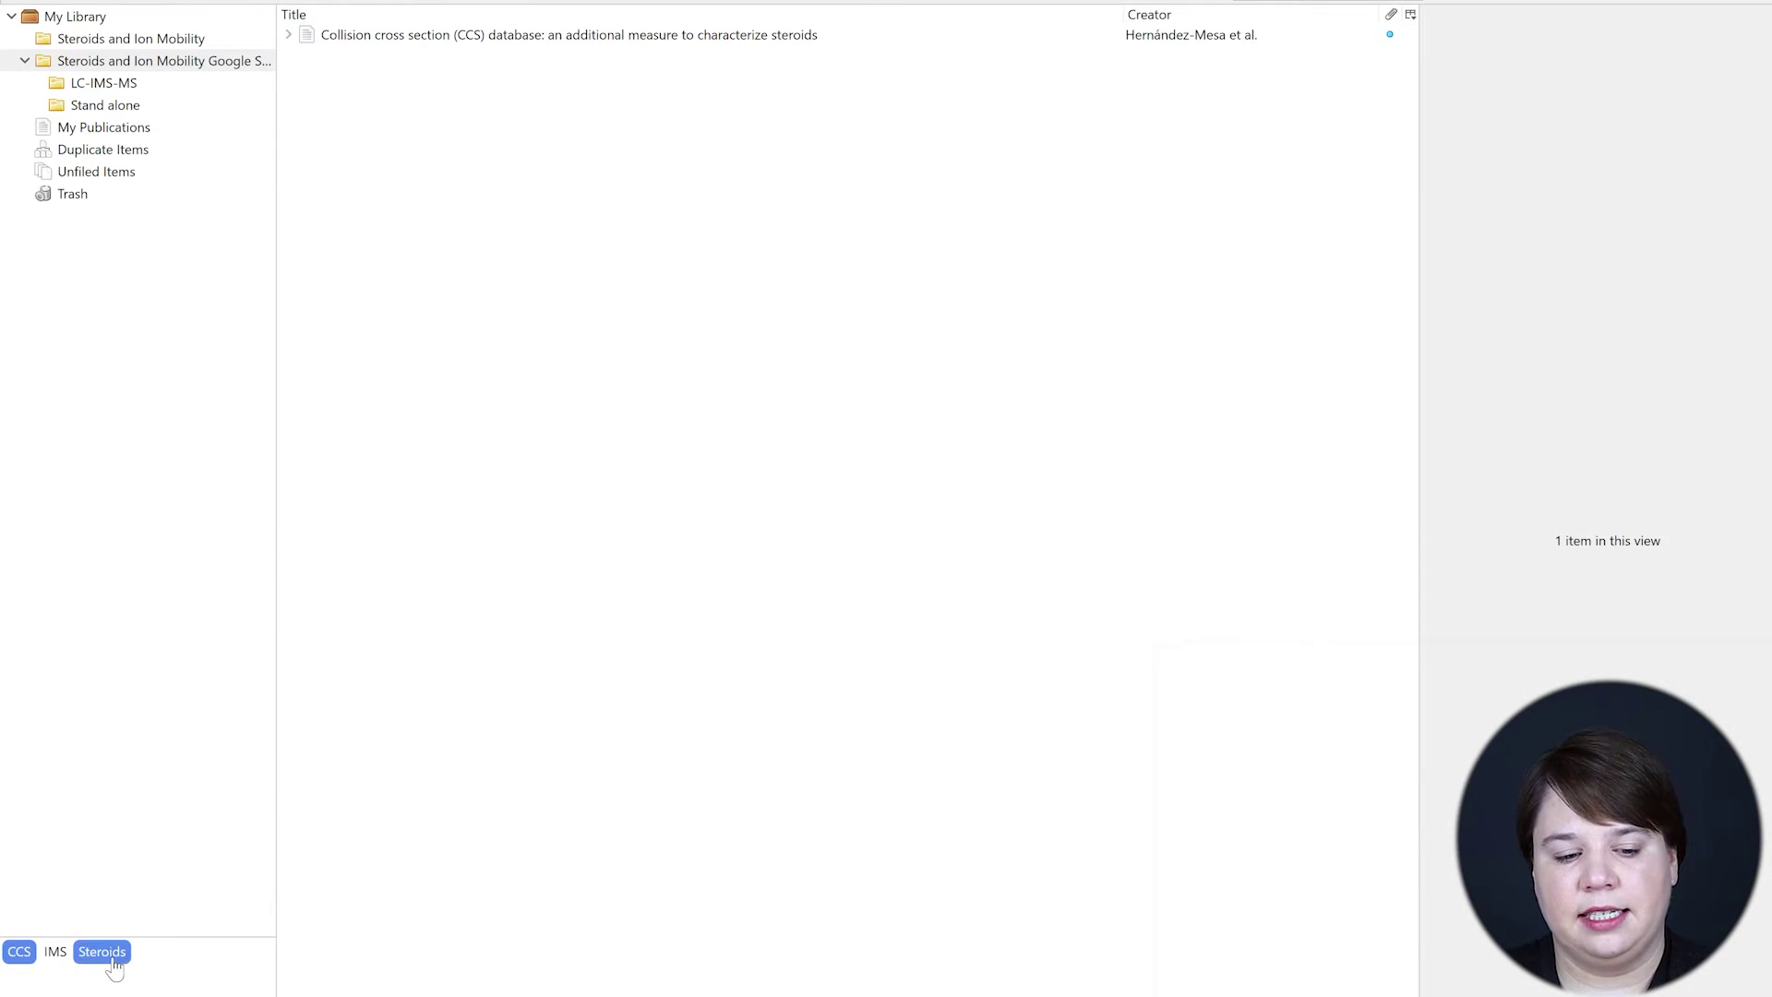
left_click(111, 962)
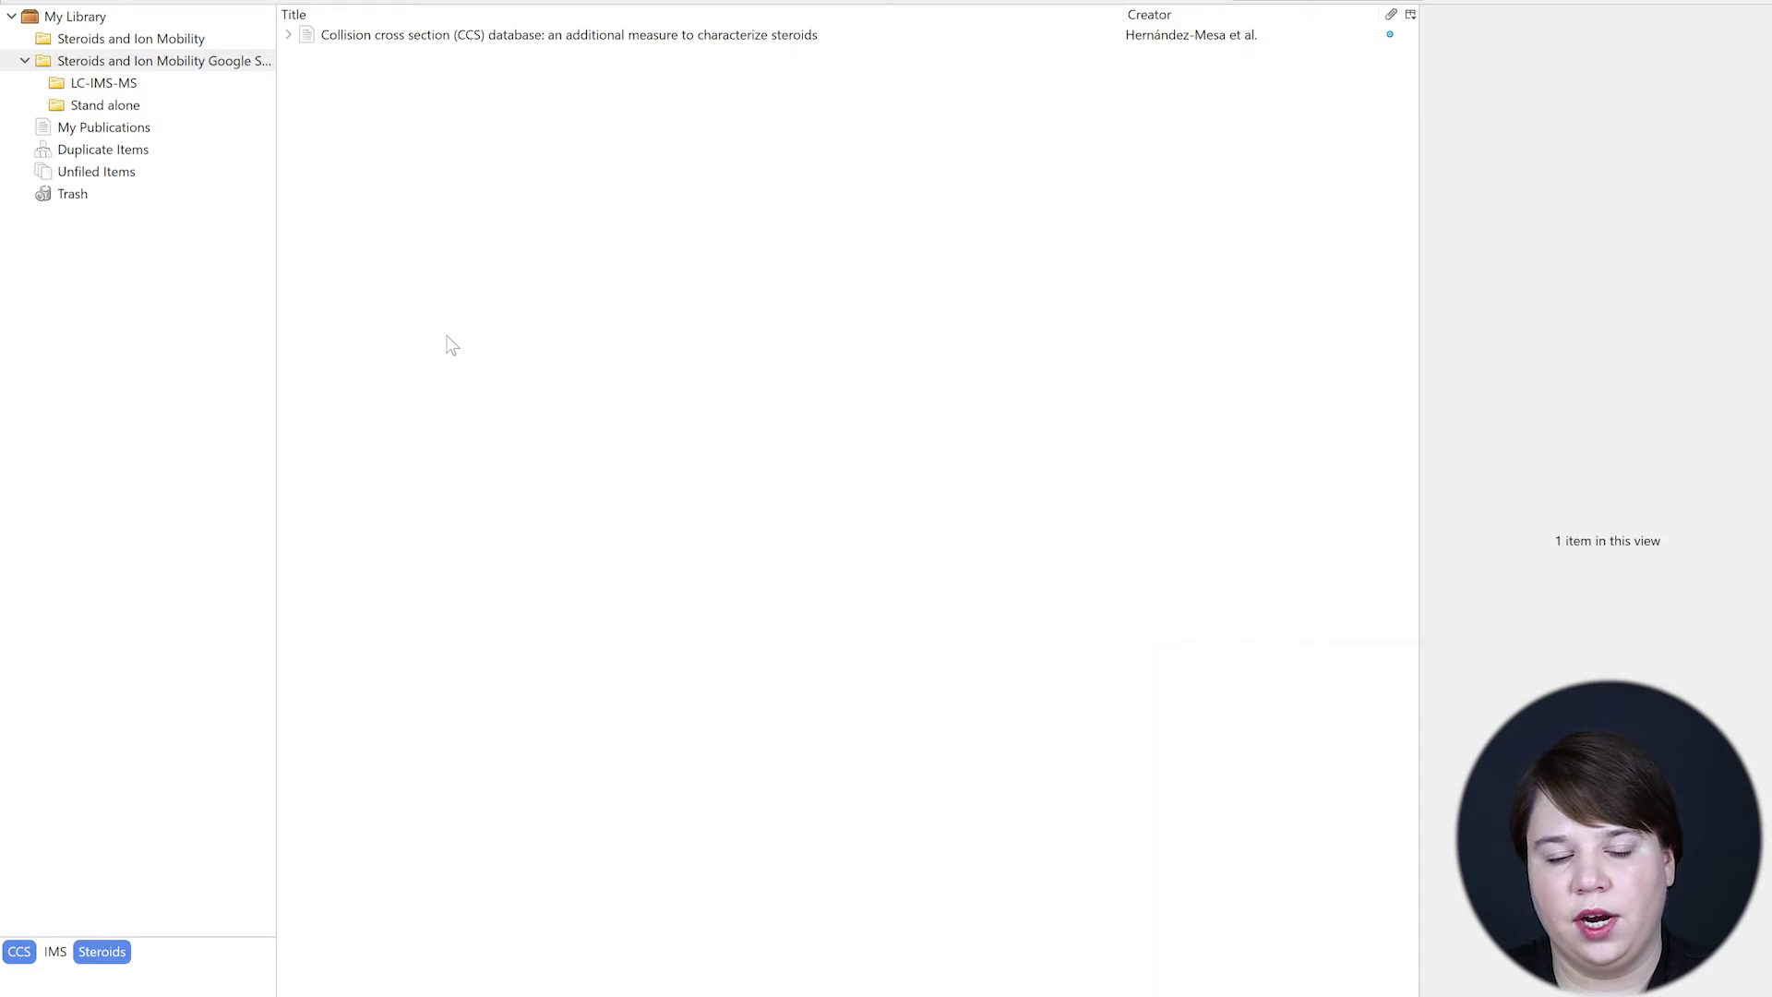
left_click(111, 963)
left_click(19, 959)
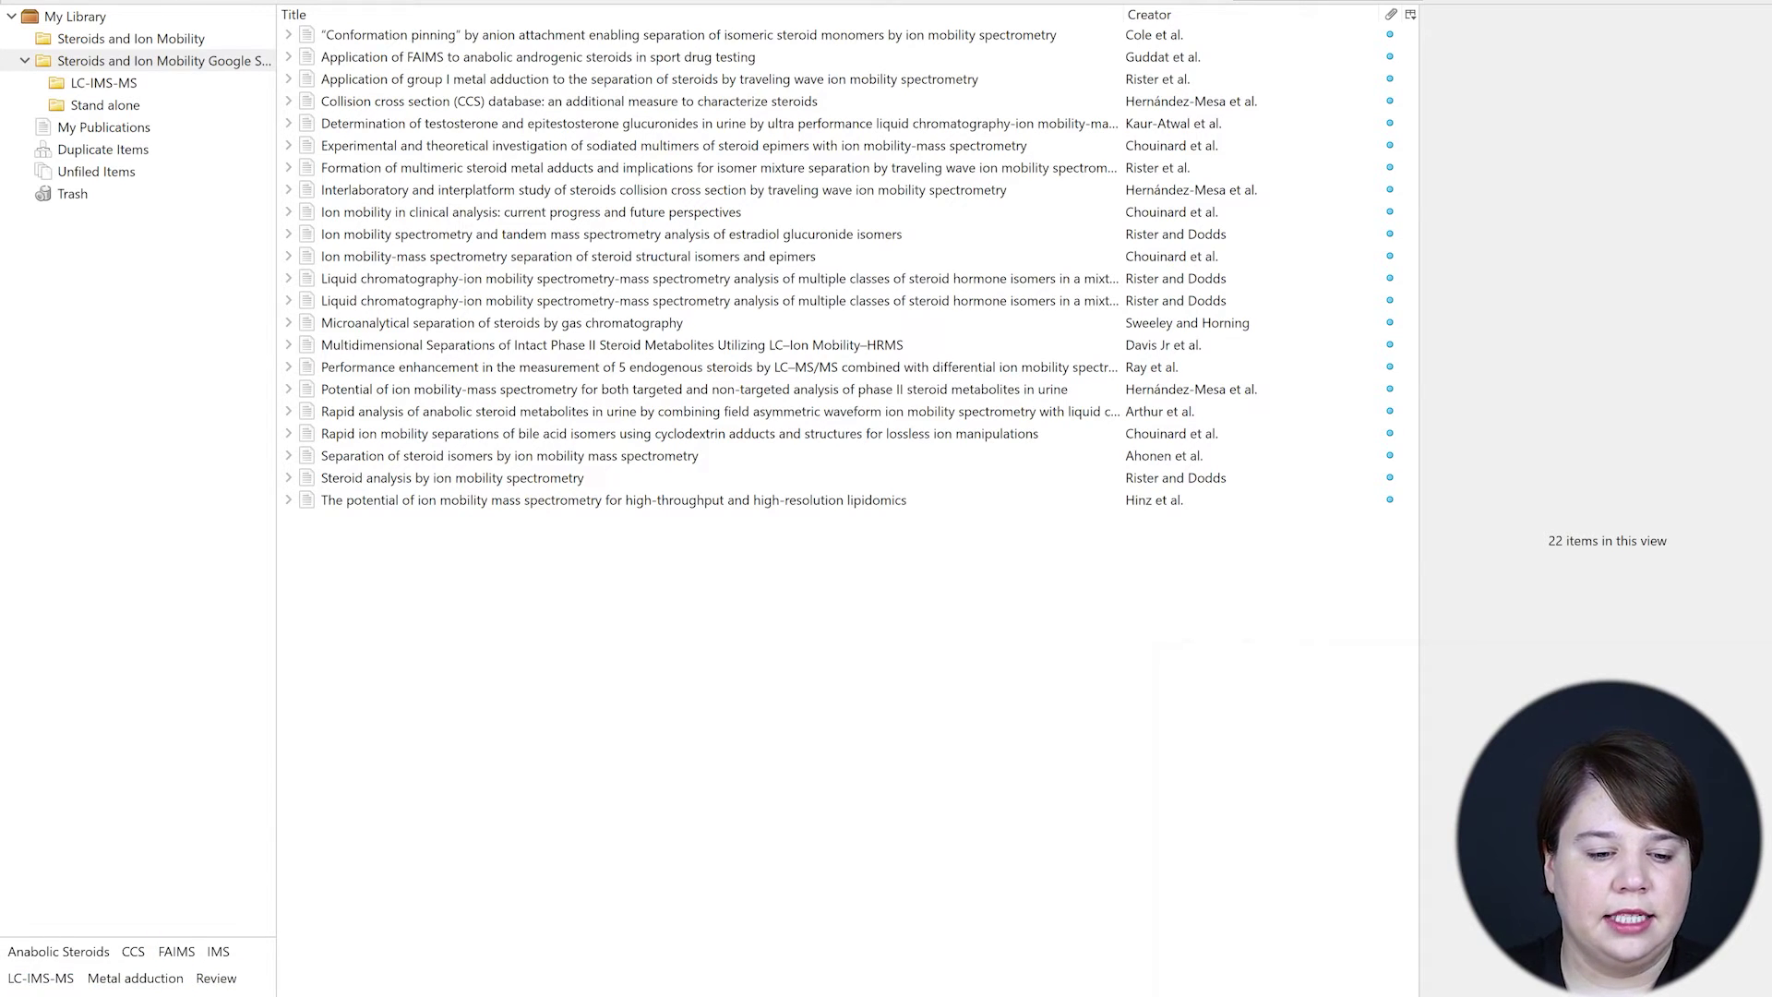
left_click(131, 994)
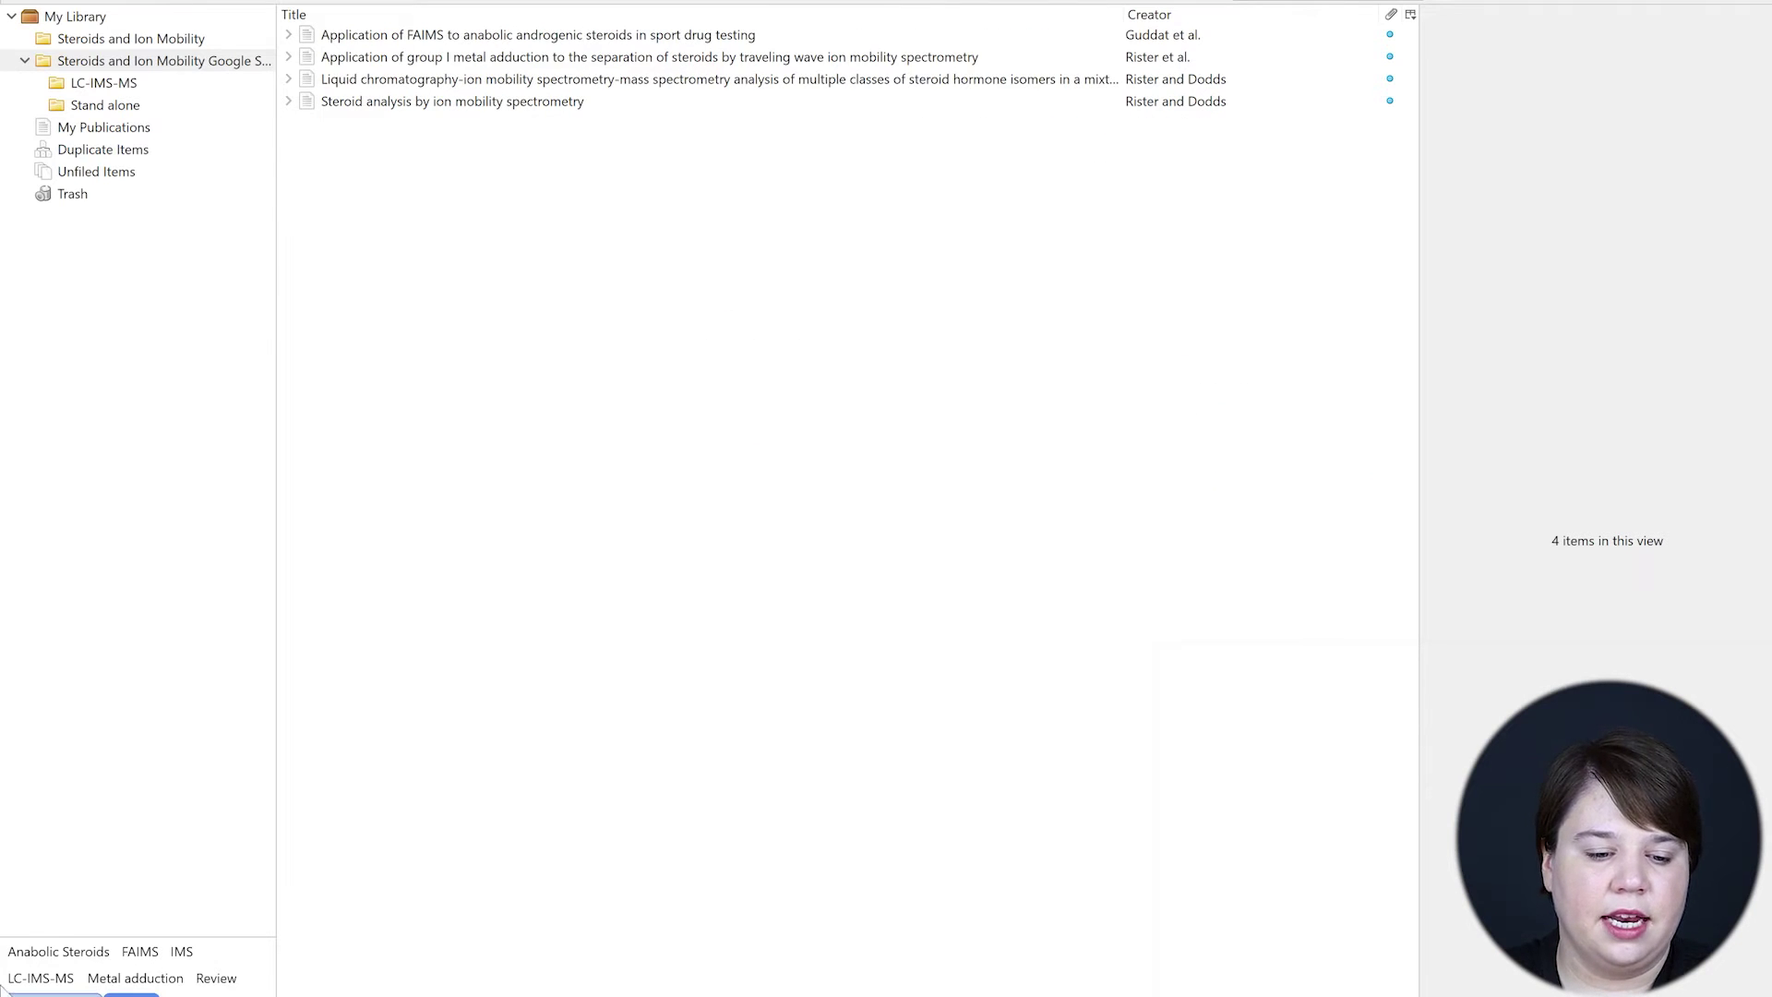
left_click(131, 994)
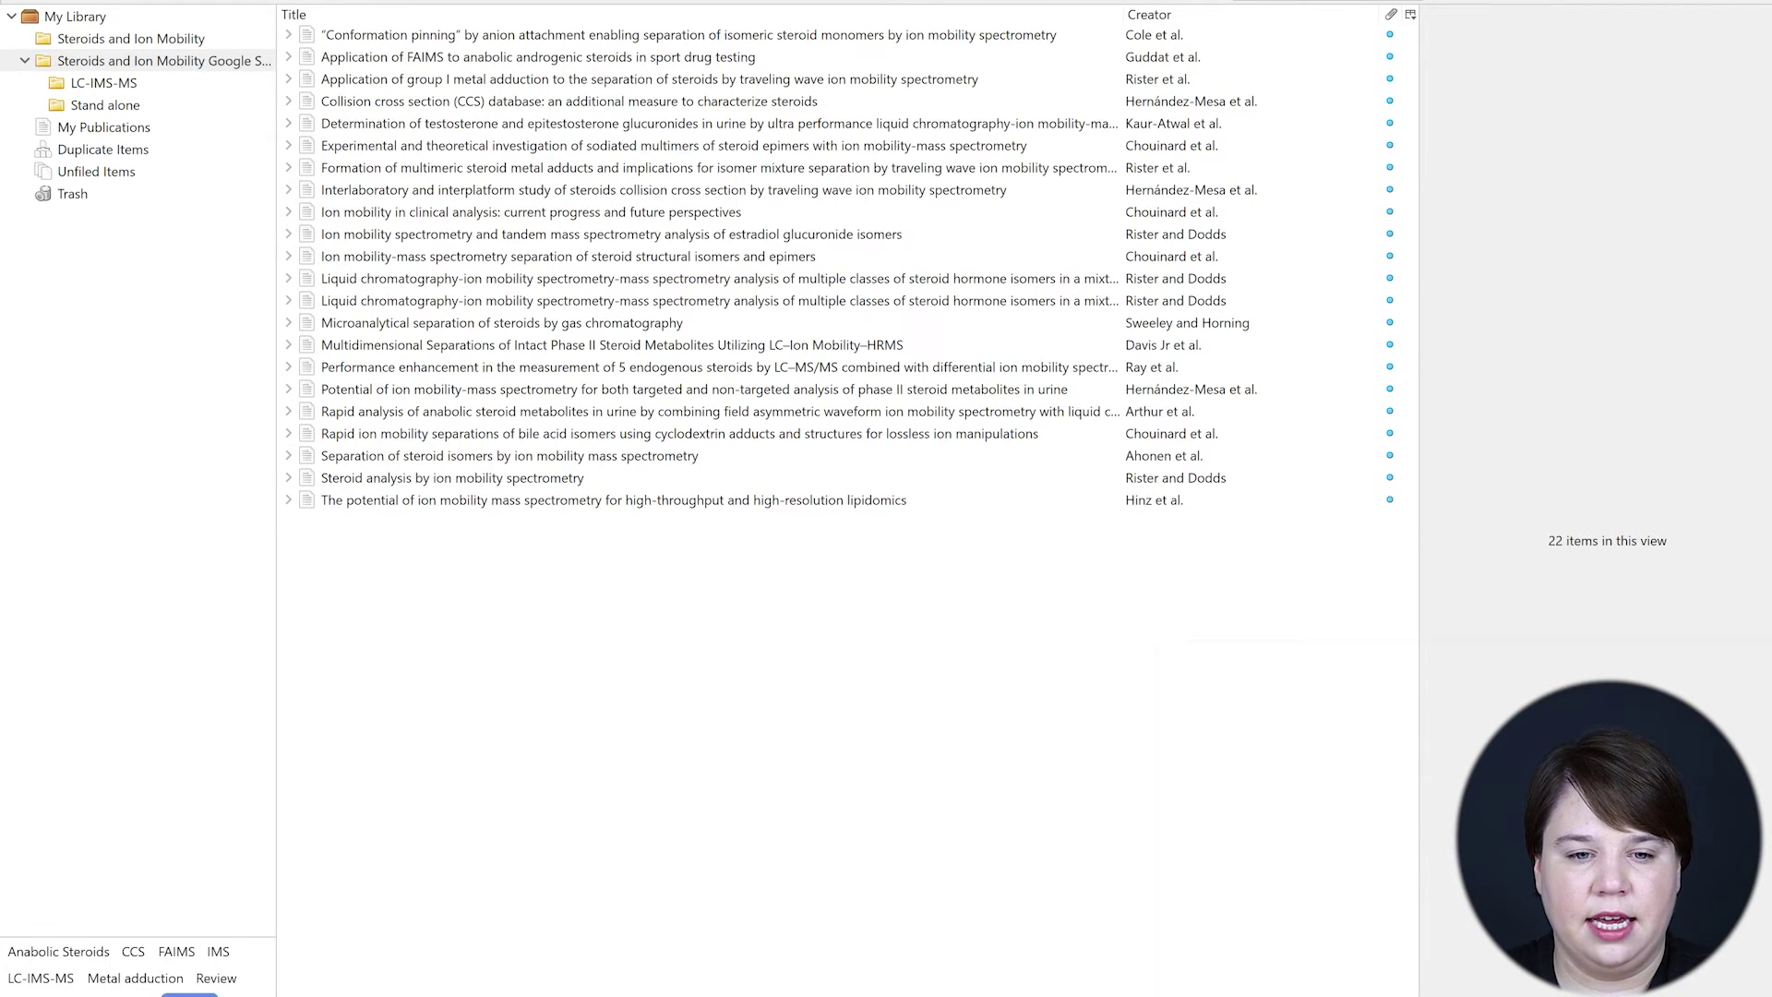
Step: Find the article carrying the capitalized Steroids tag and rename that tag to steroids
left_click(189, 994)
left_click(672, 37)
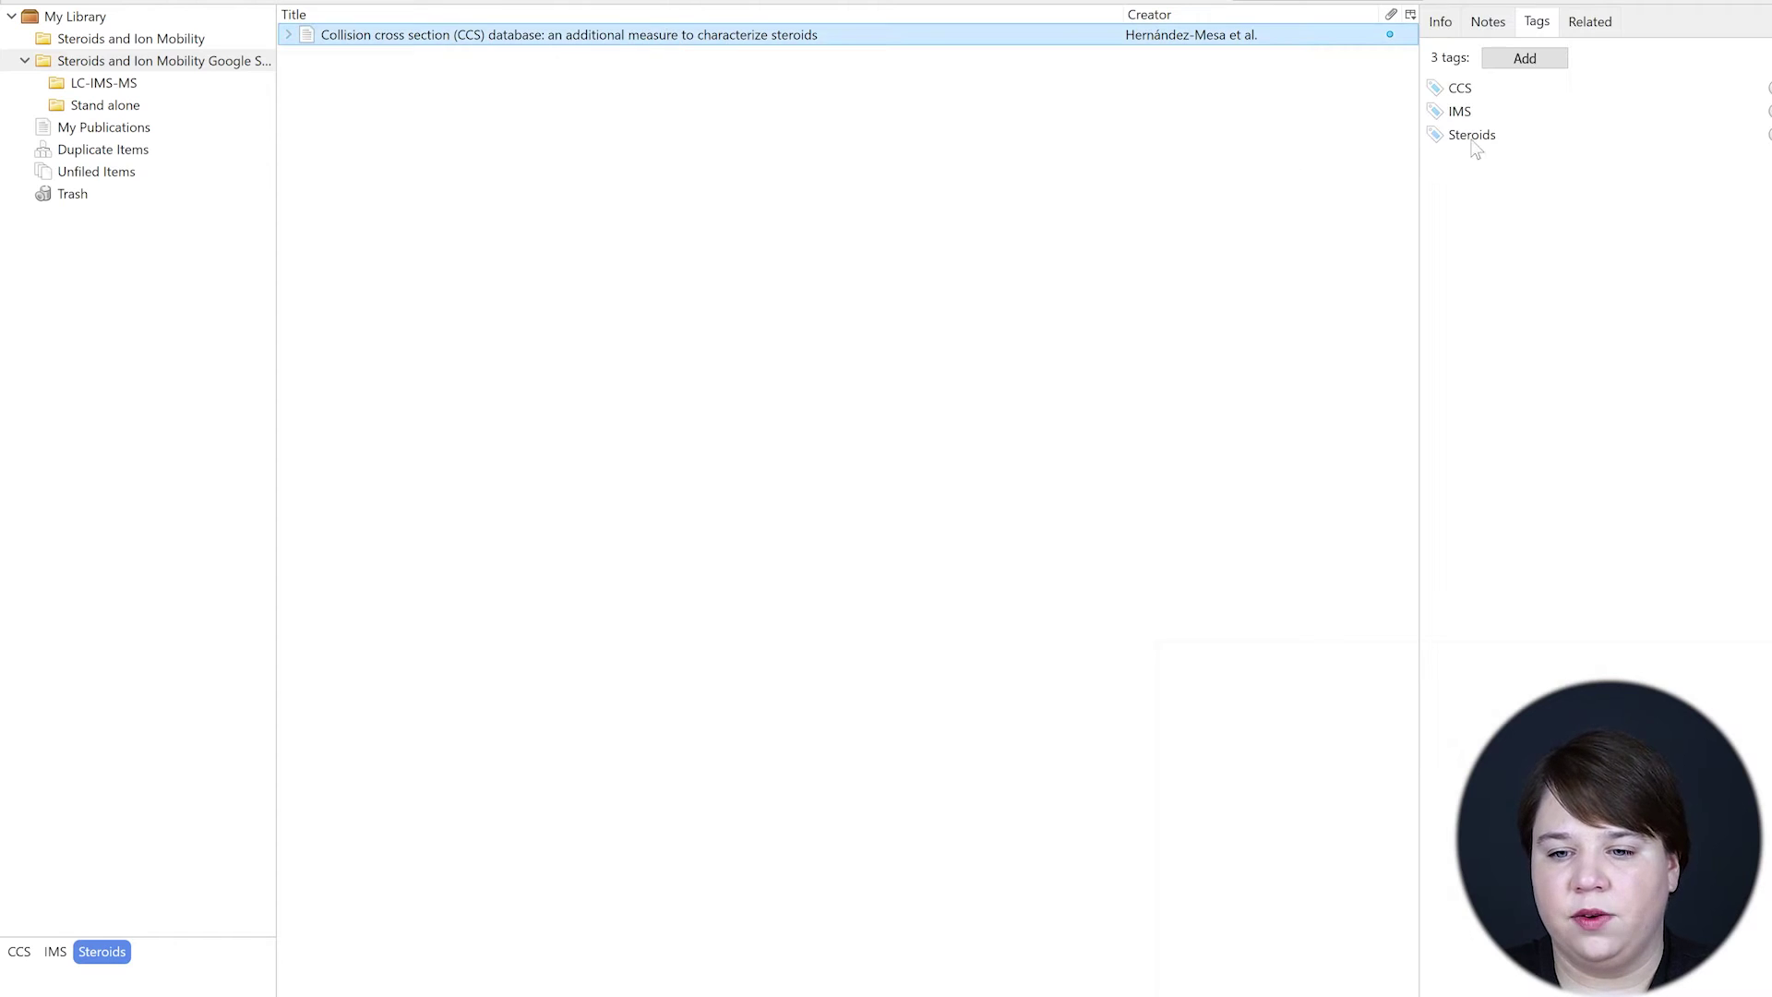
left_click(1477, 136)
key("Home")
key("BackSpace")
type("s")
key("Return")
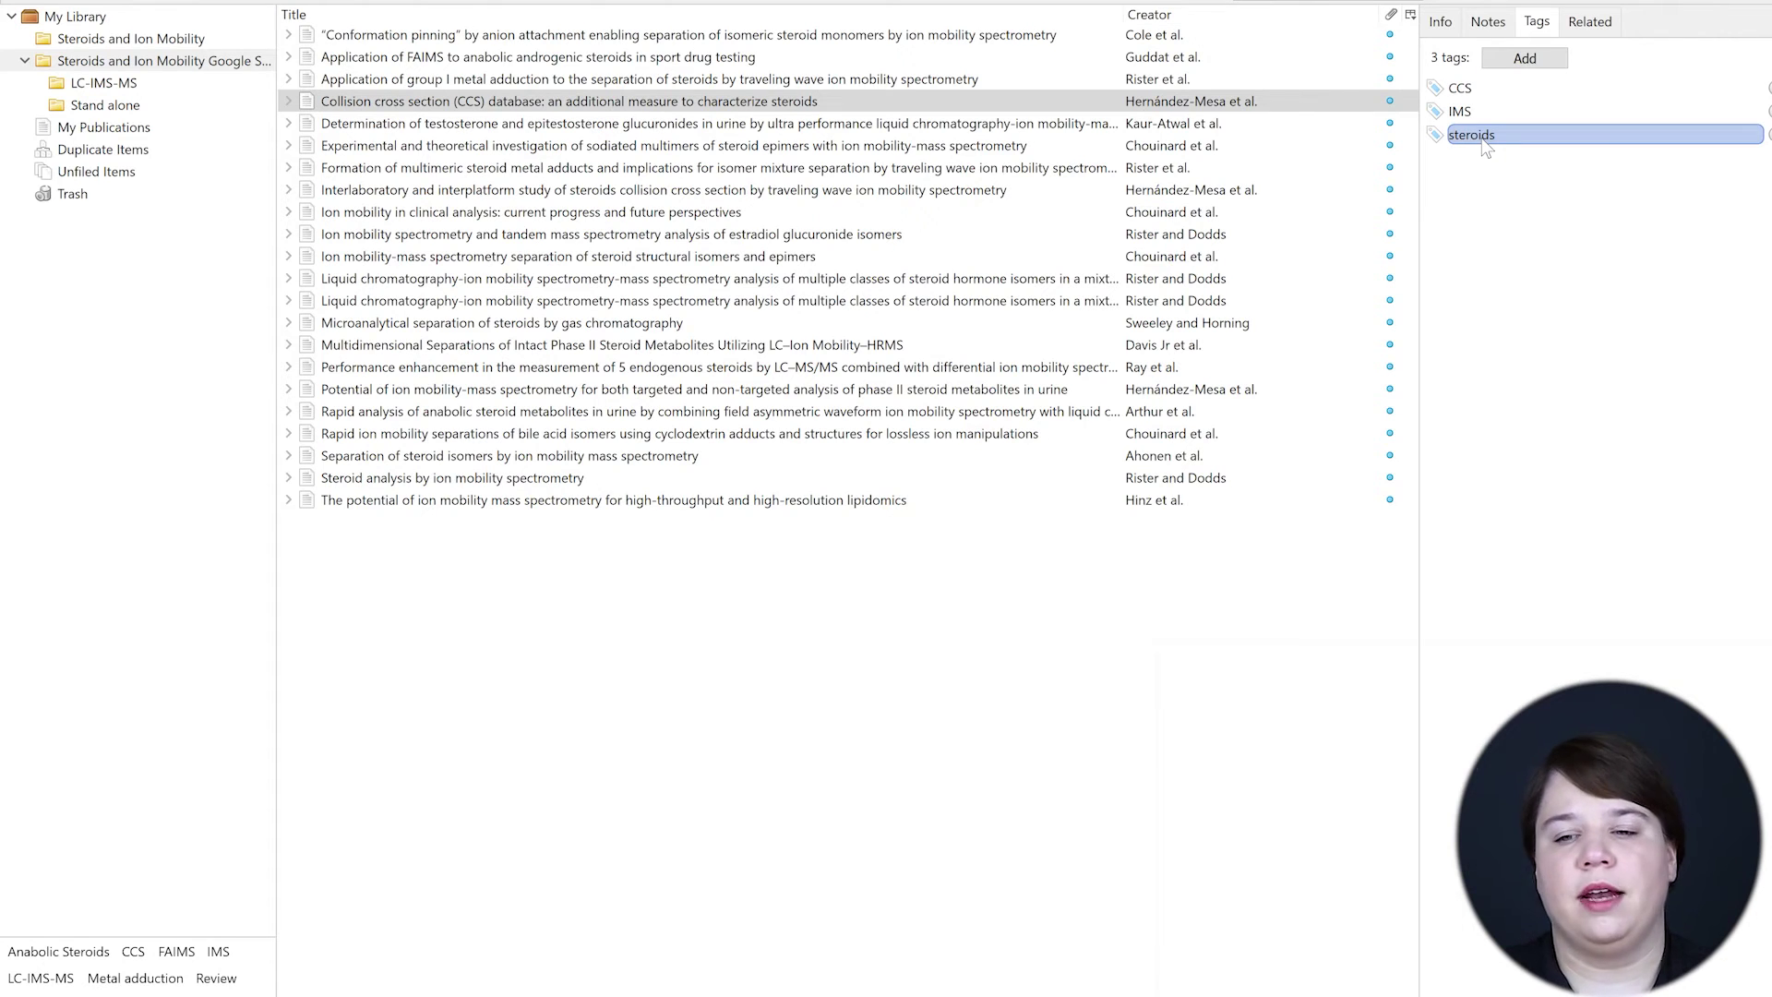
left_click(1501, 212)
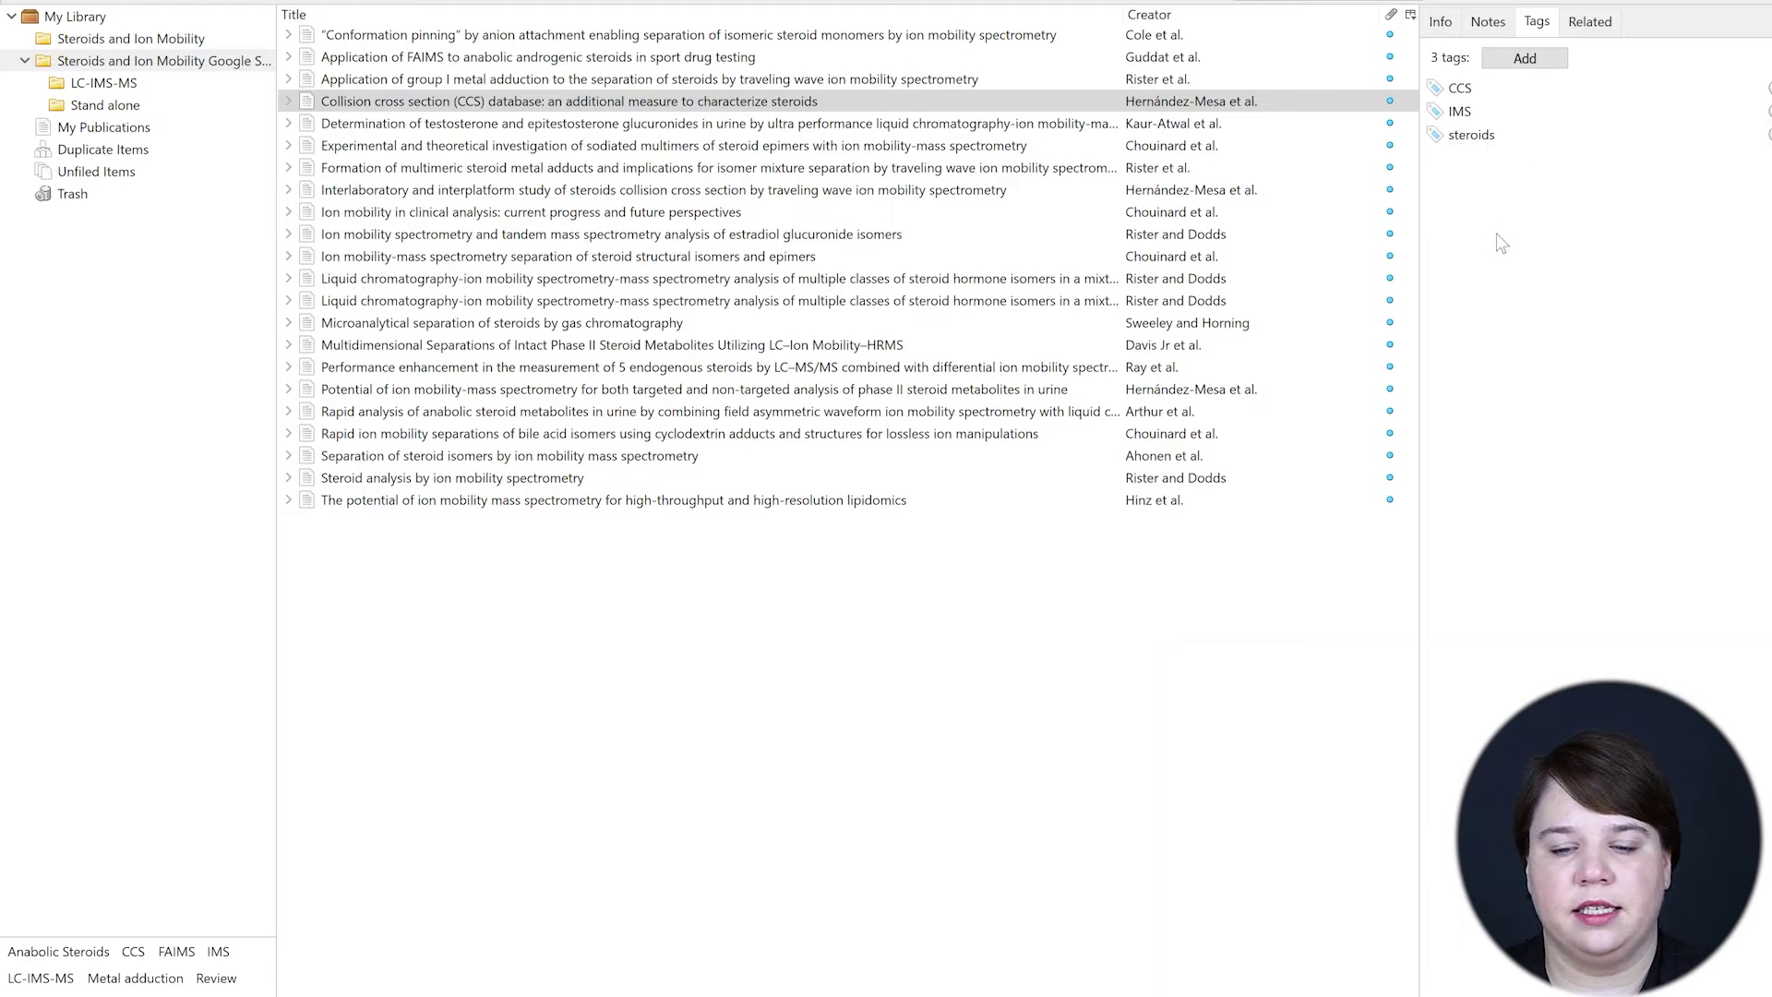
Step: Filter the collection by the steroids tag, check the Collision cross section article, and narrow the filter with CCS
left_click(58, 951)
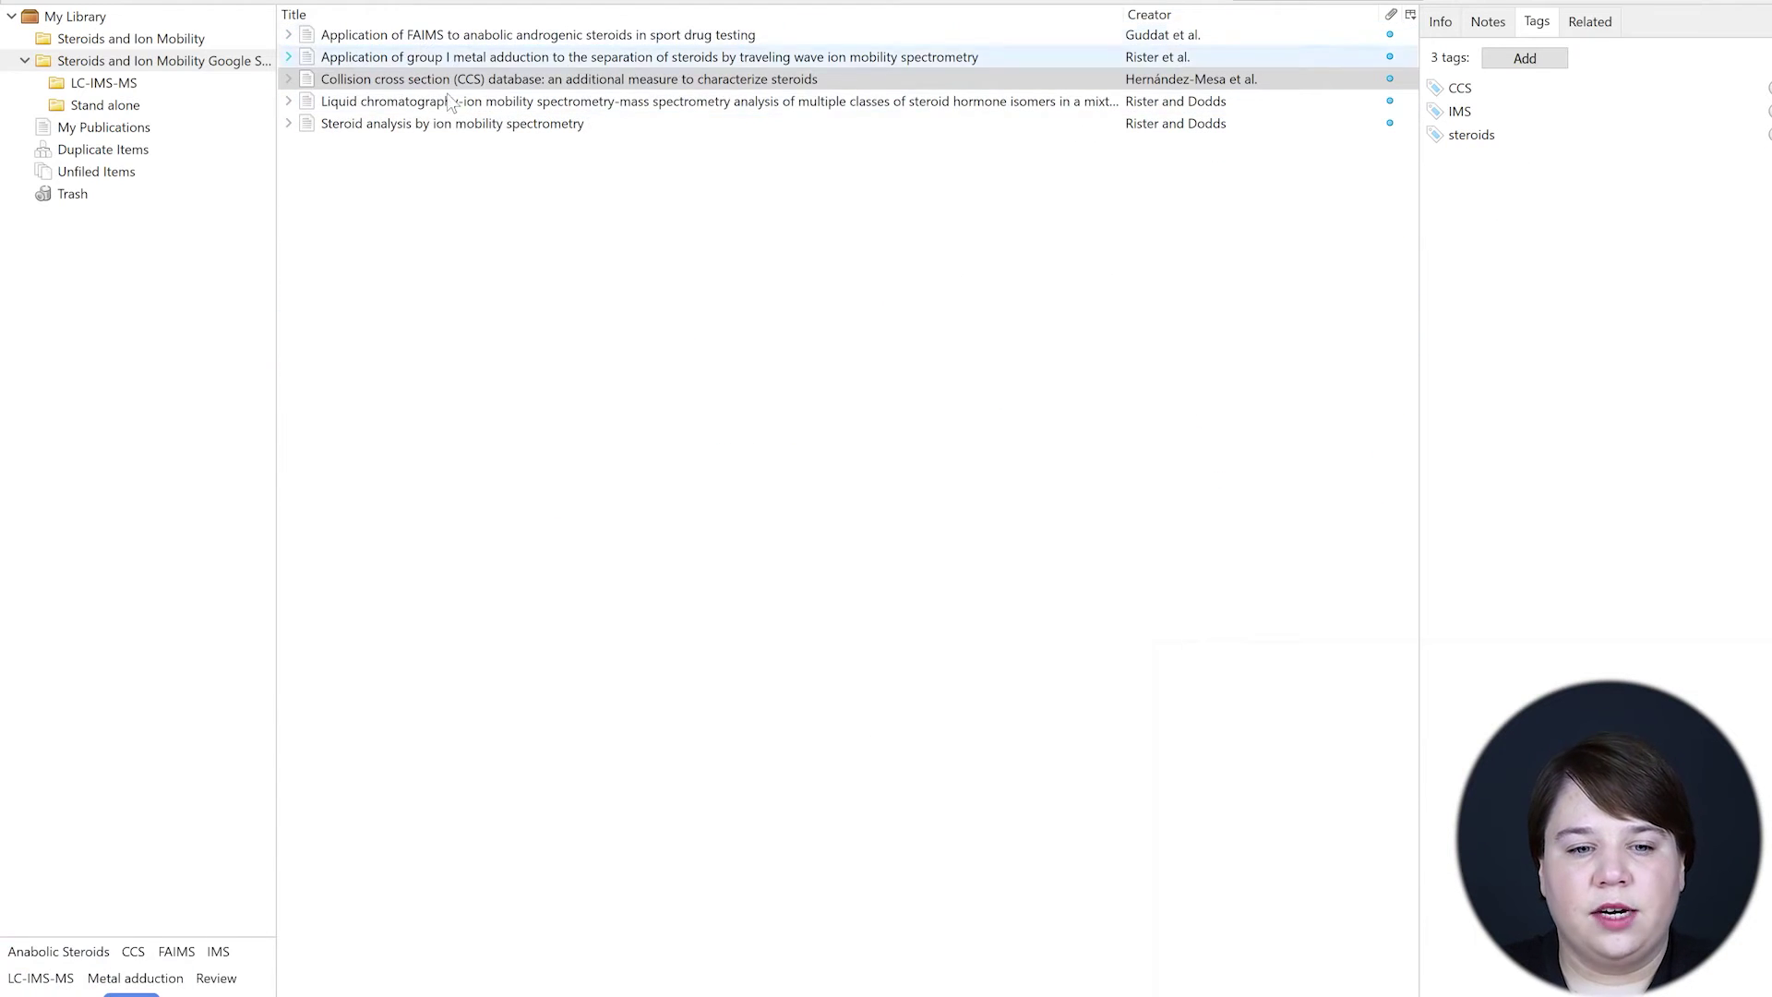
left_click(447, 78)
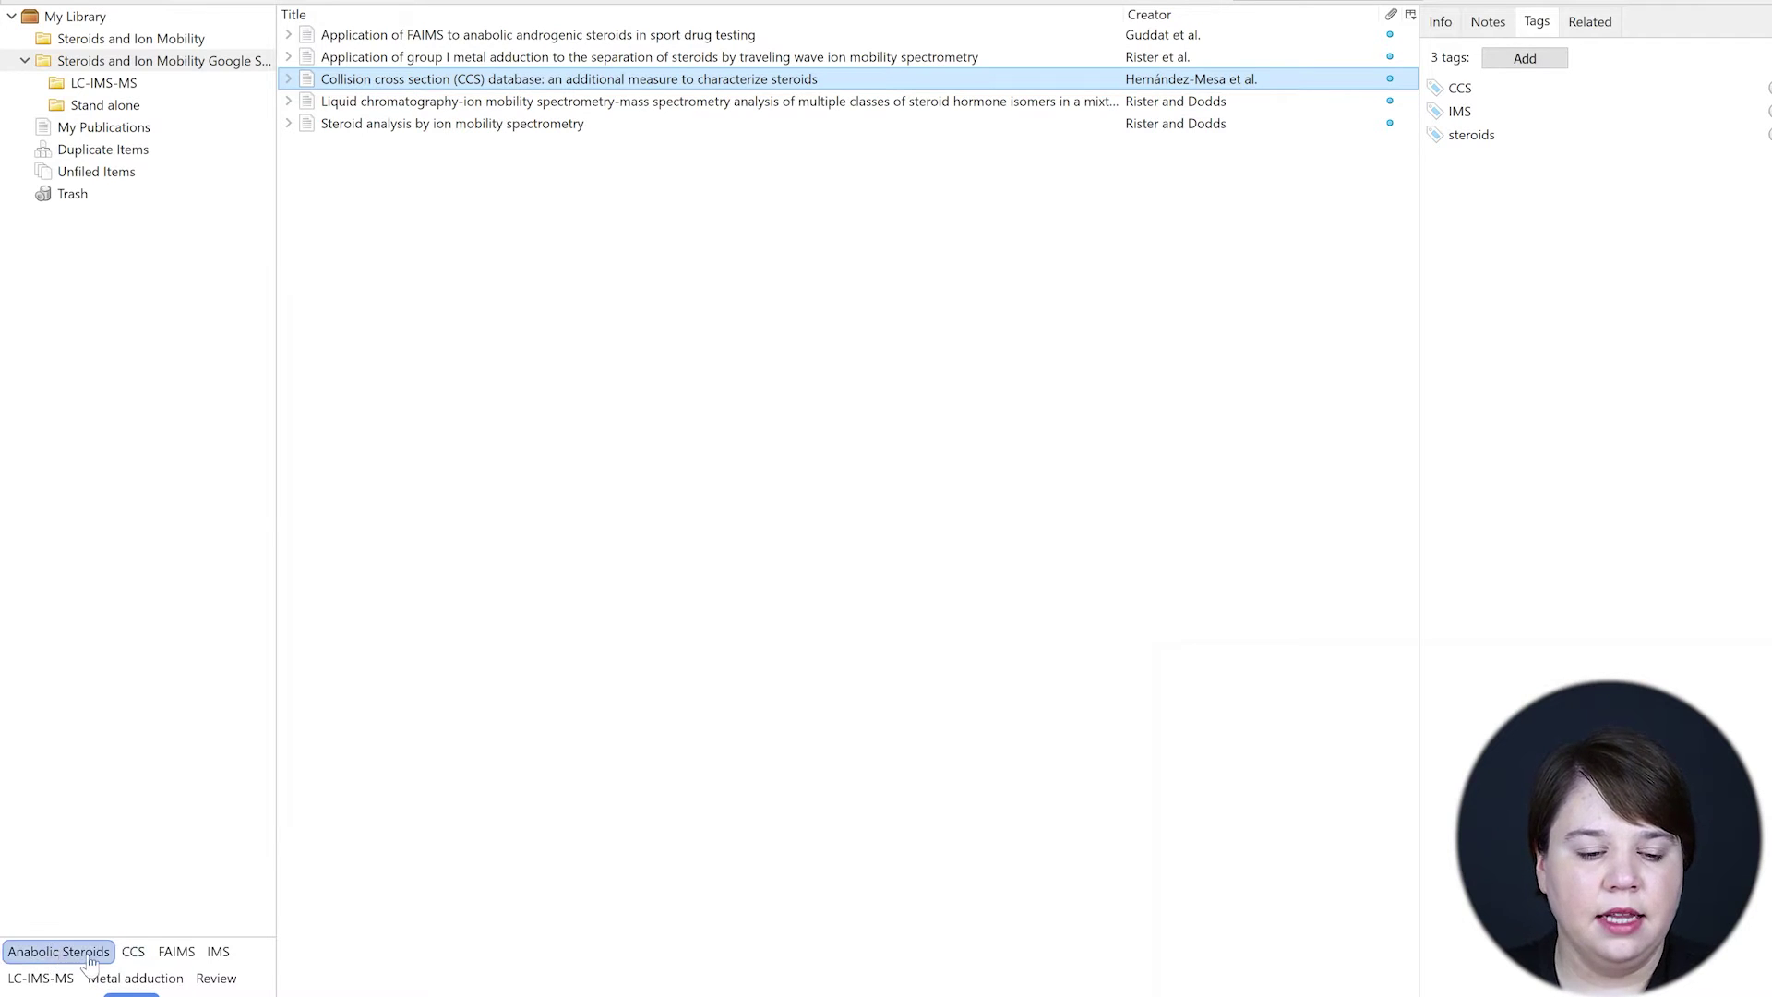
left_click(133, 952)
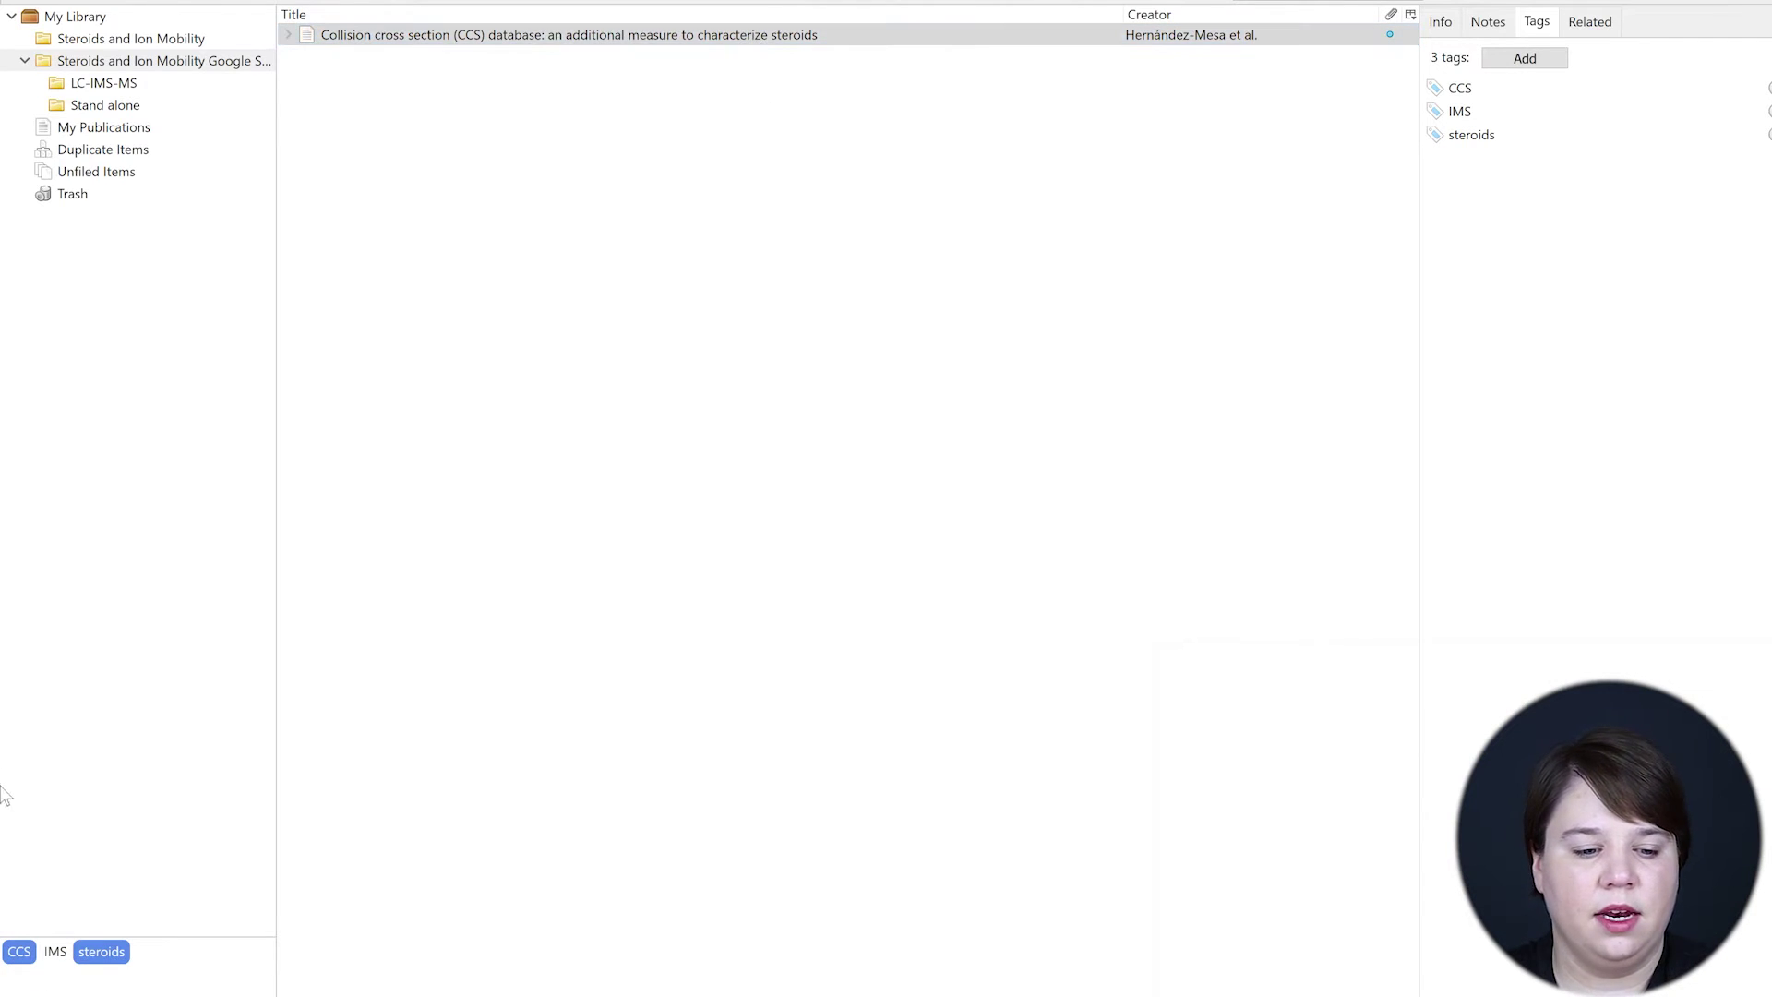
Step: Replace the CCS filter with LC-IMS-MS and Review alongside steroids, then clear the tag filters
left_click(17, 951)
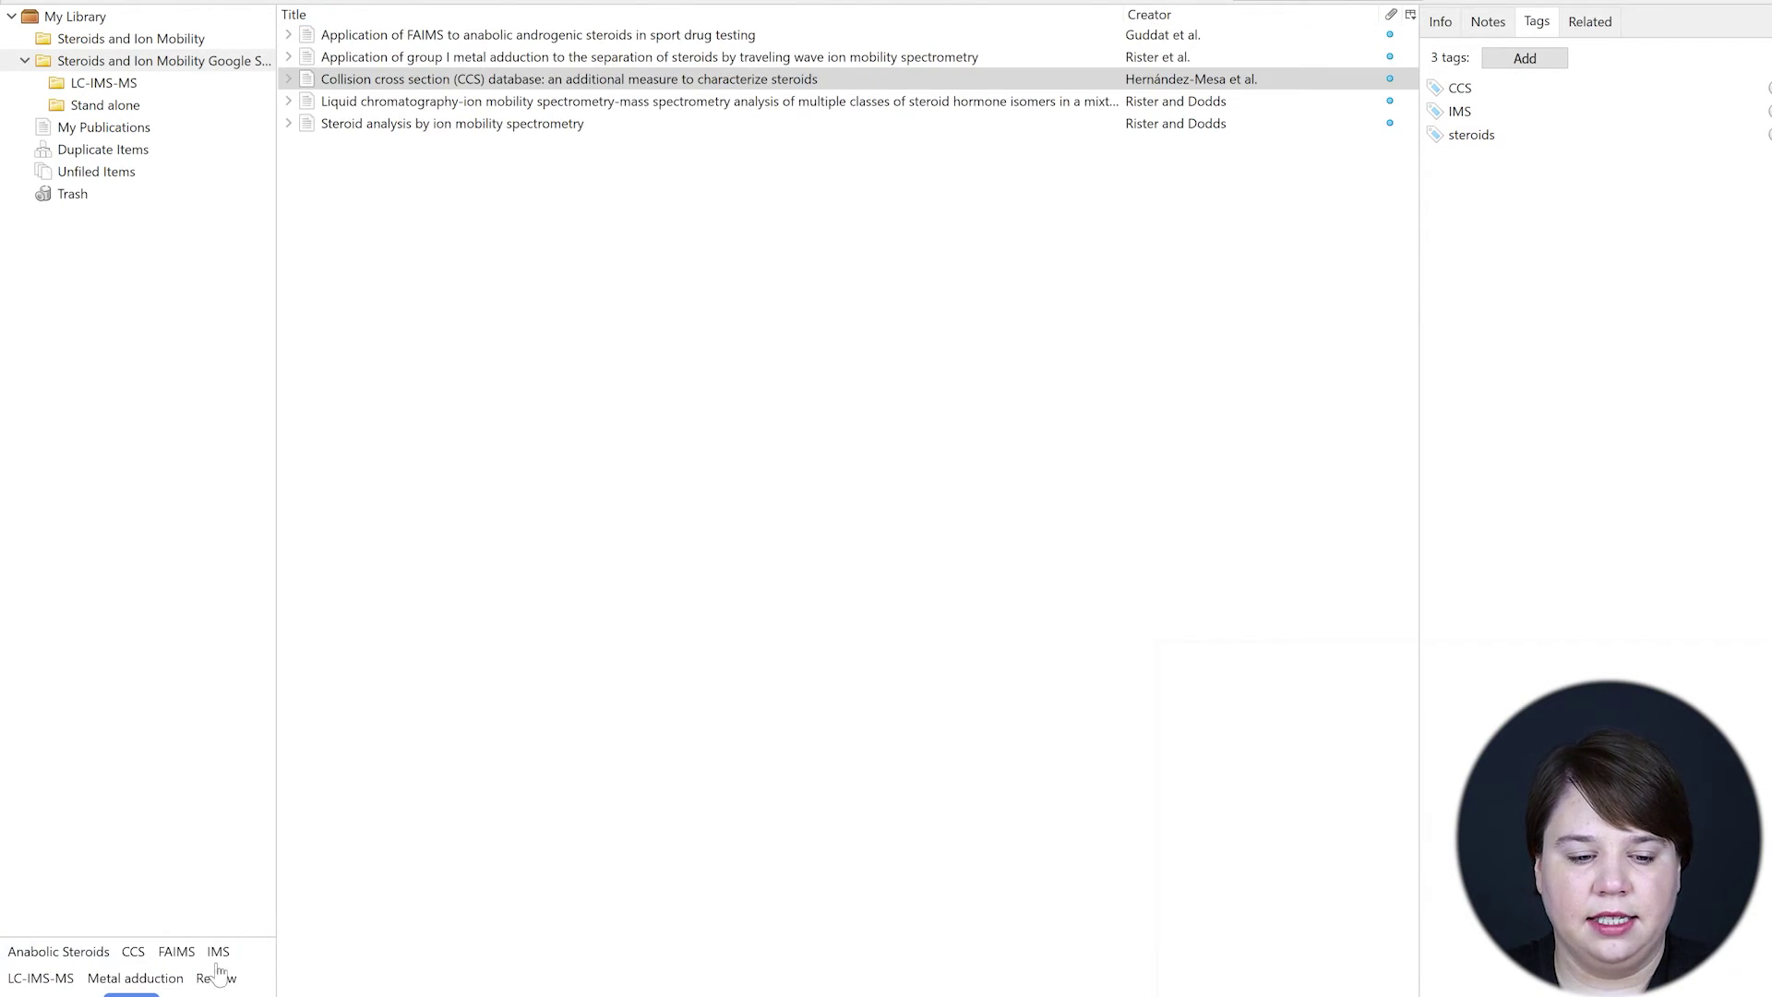
left_click(41, 978)
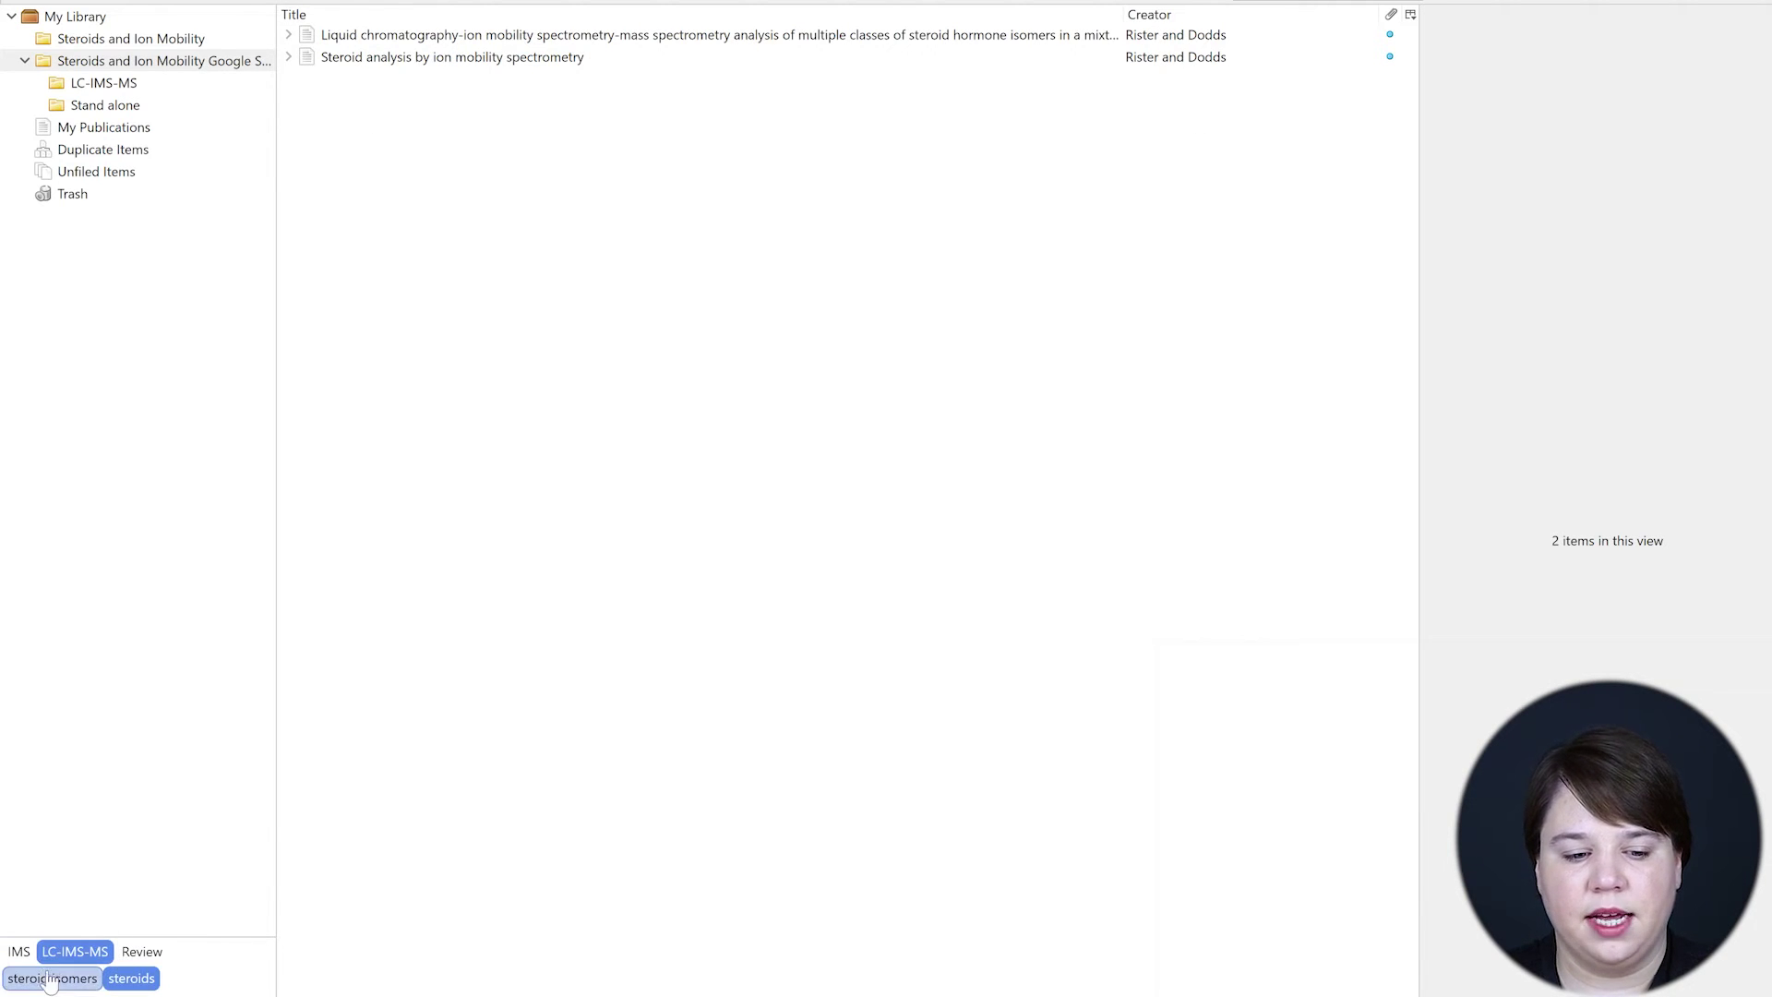
left_click(136, 953)
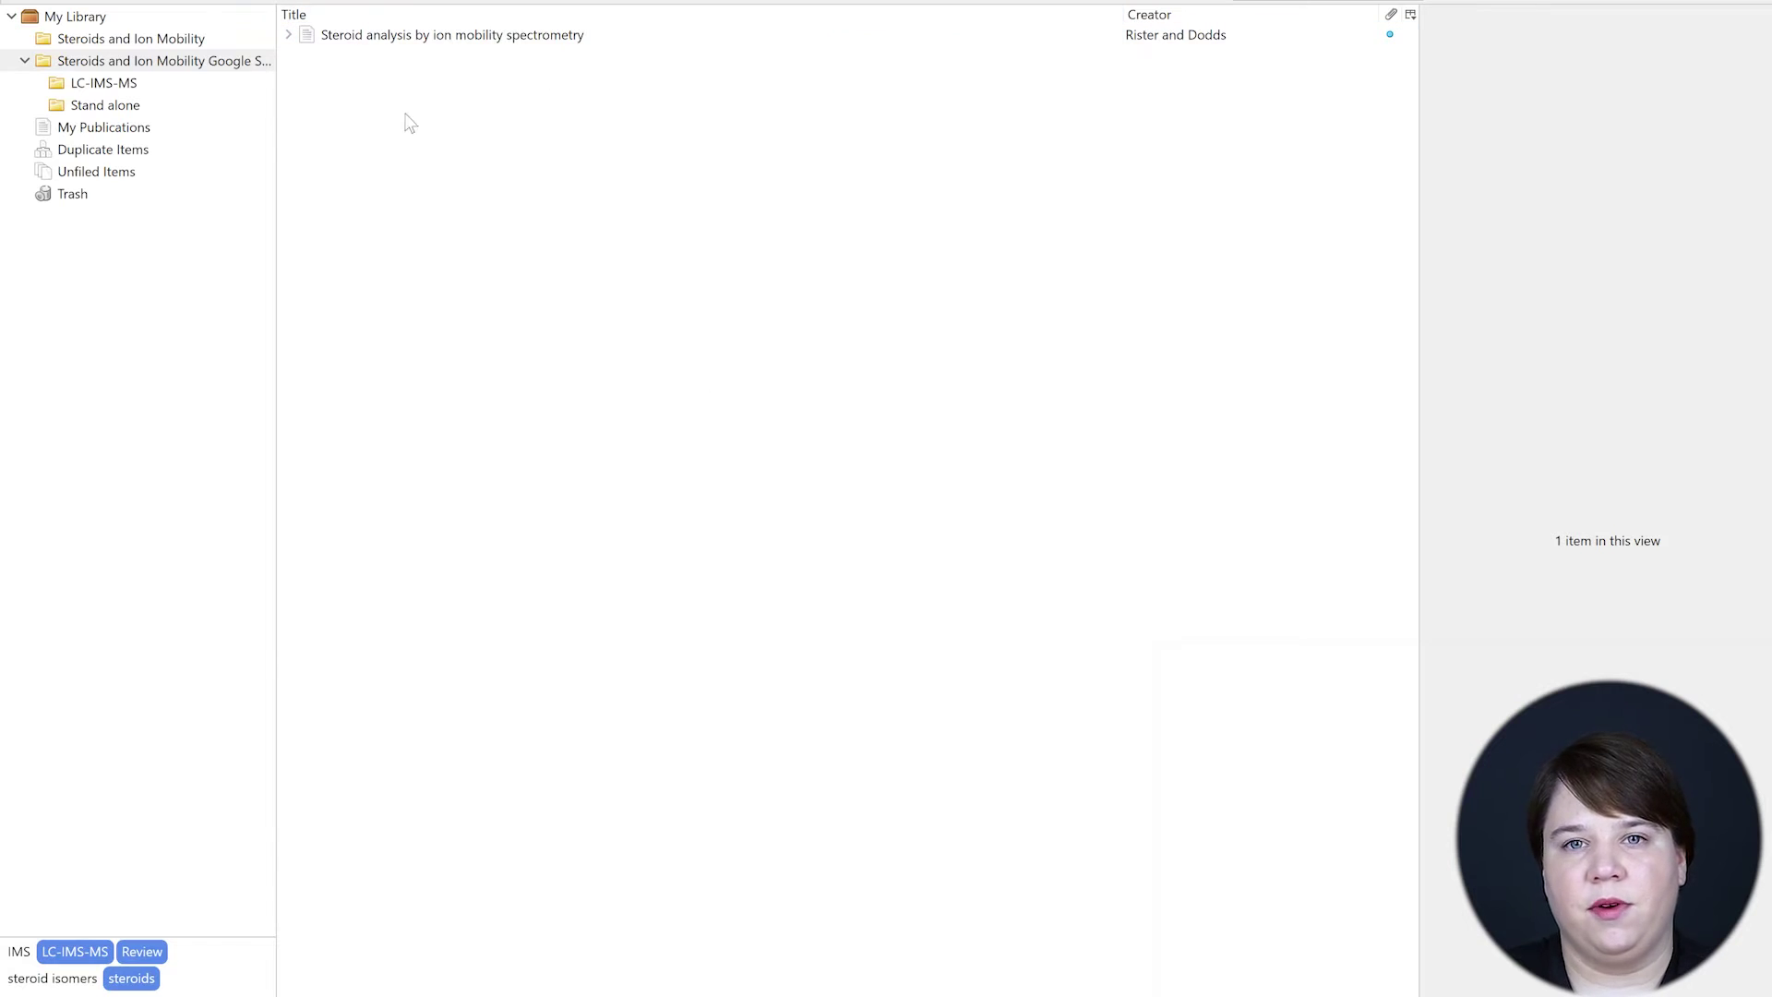
left_click(142, 951)
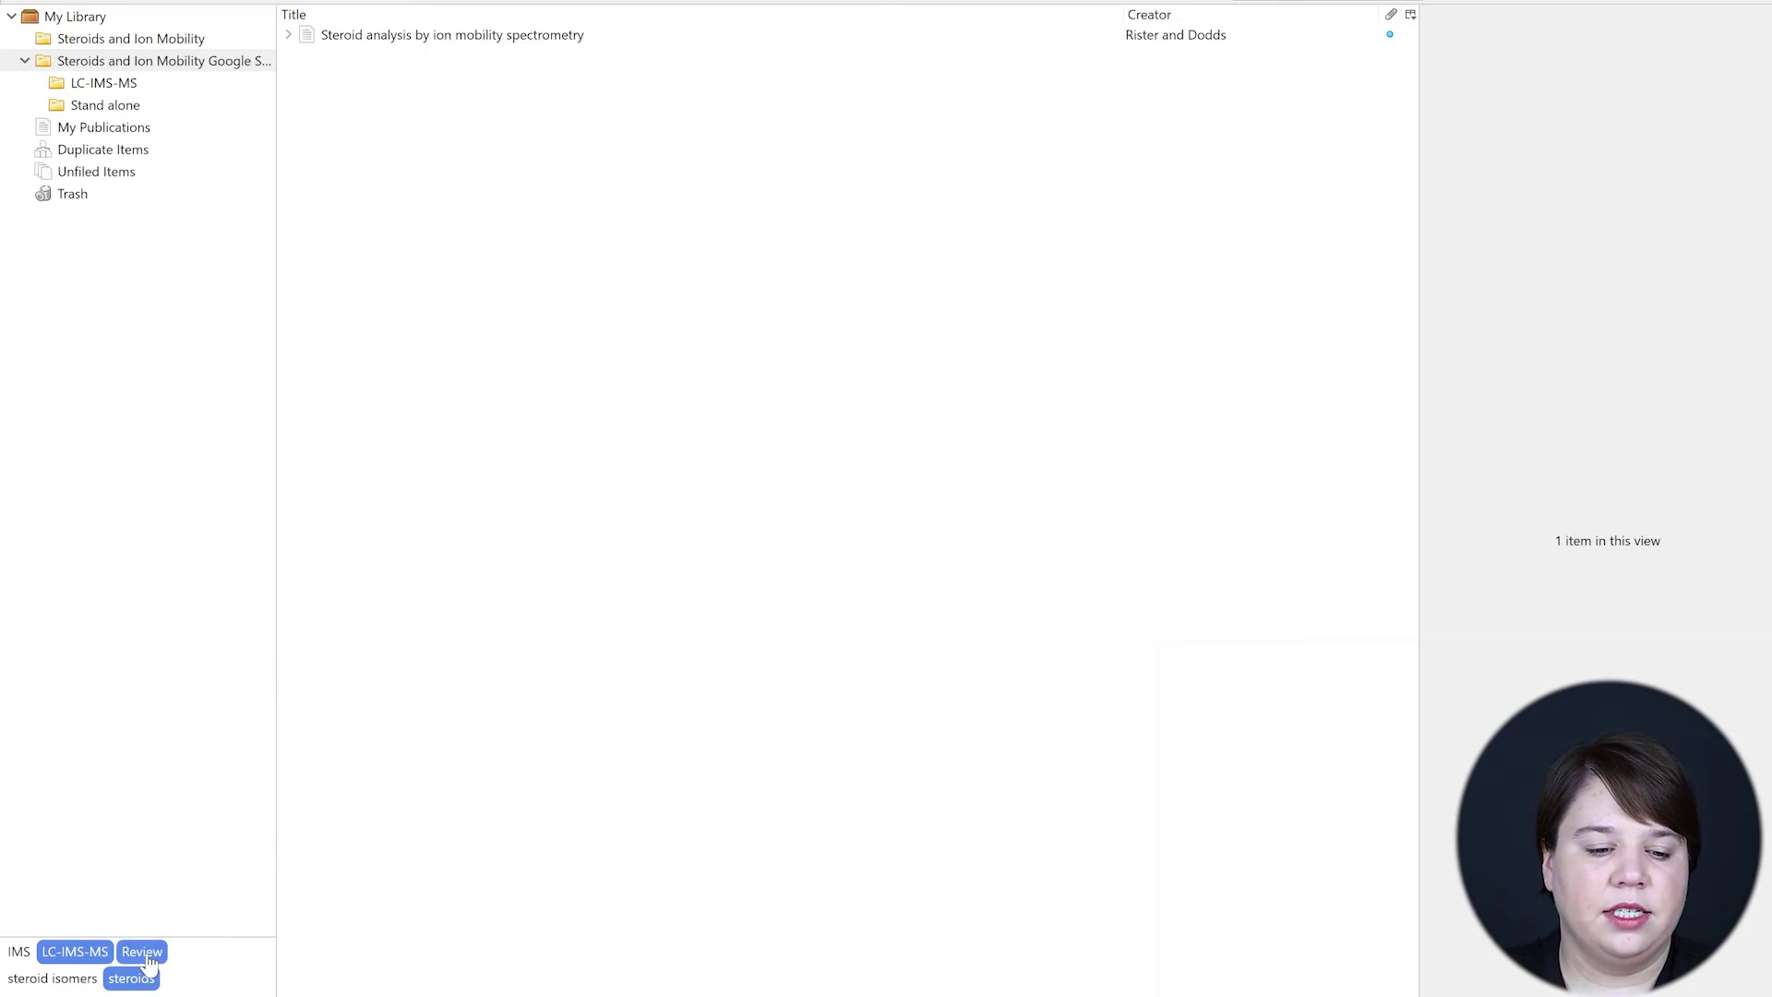
left_click(76, 952)
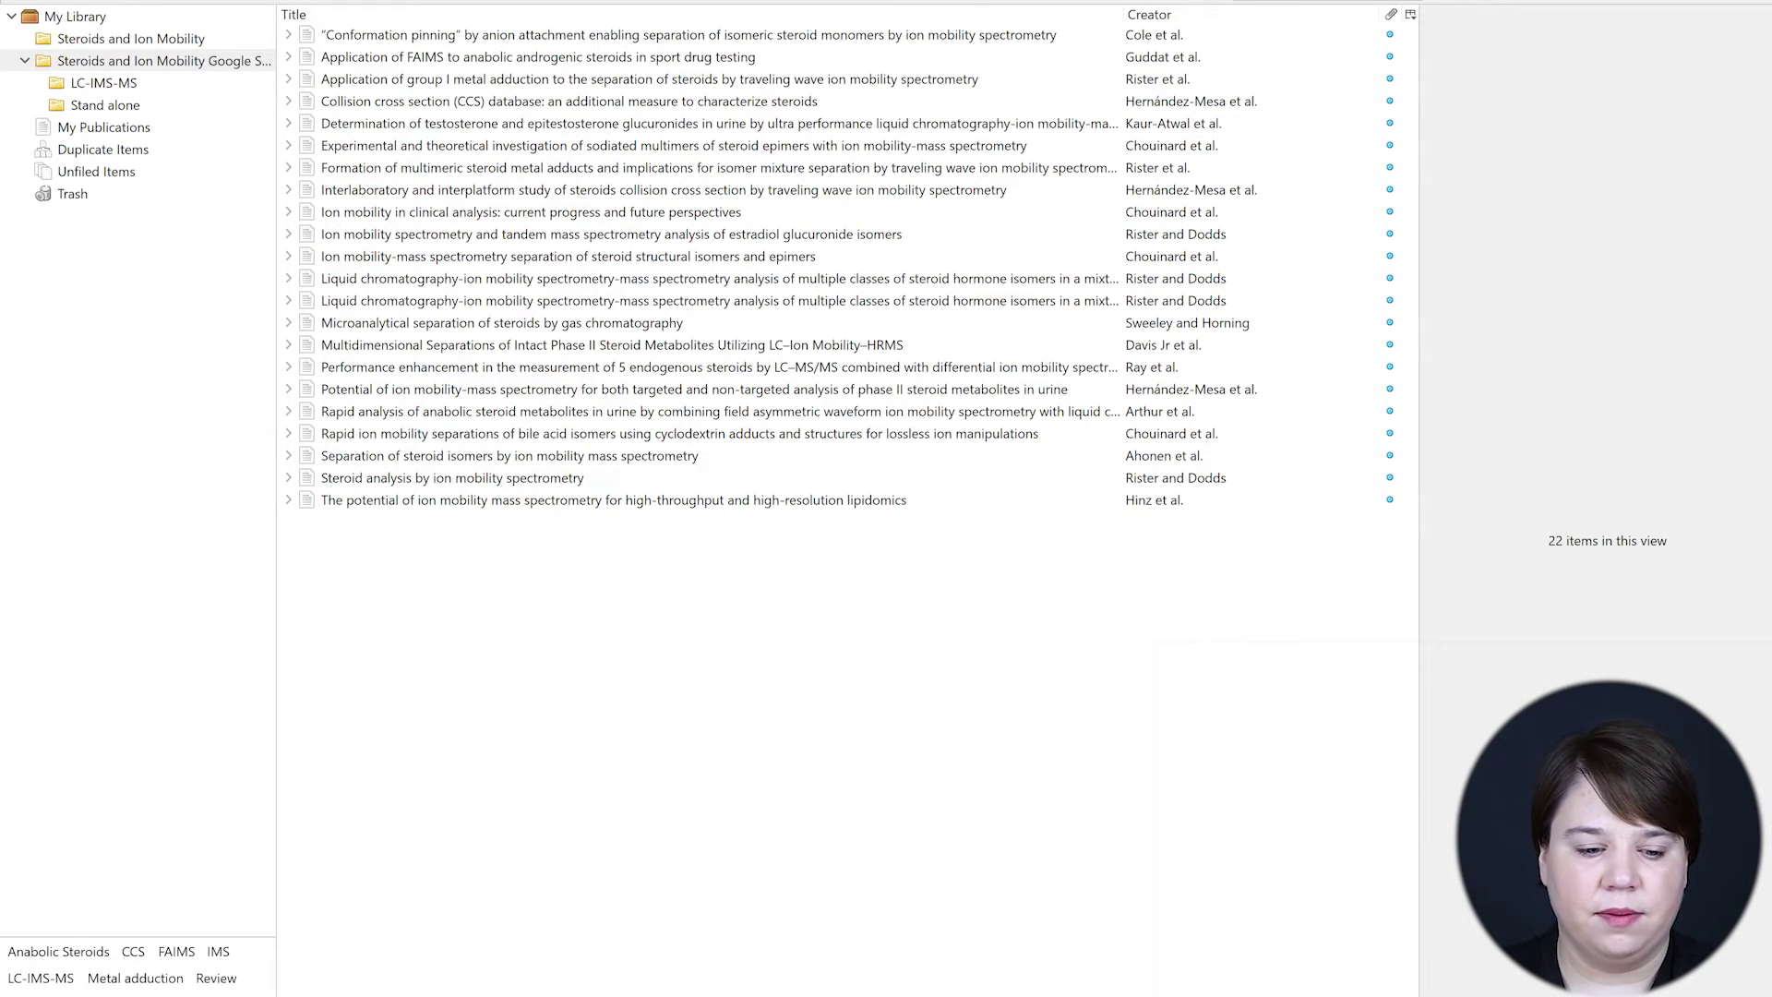
Step: Search the tag list for Review, filter the collection by that tag, and clear both the filter and the search
left_click(110, 981)
type("Review")
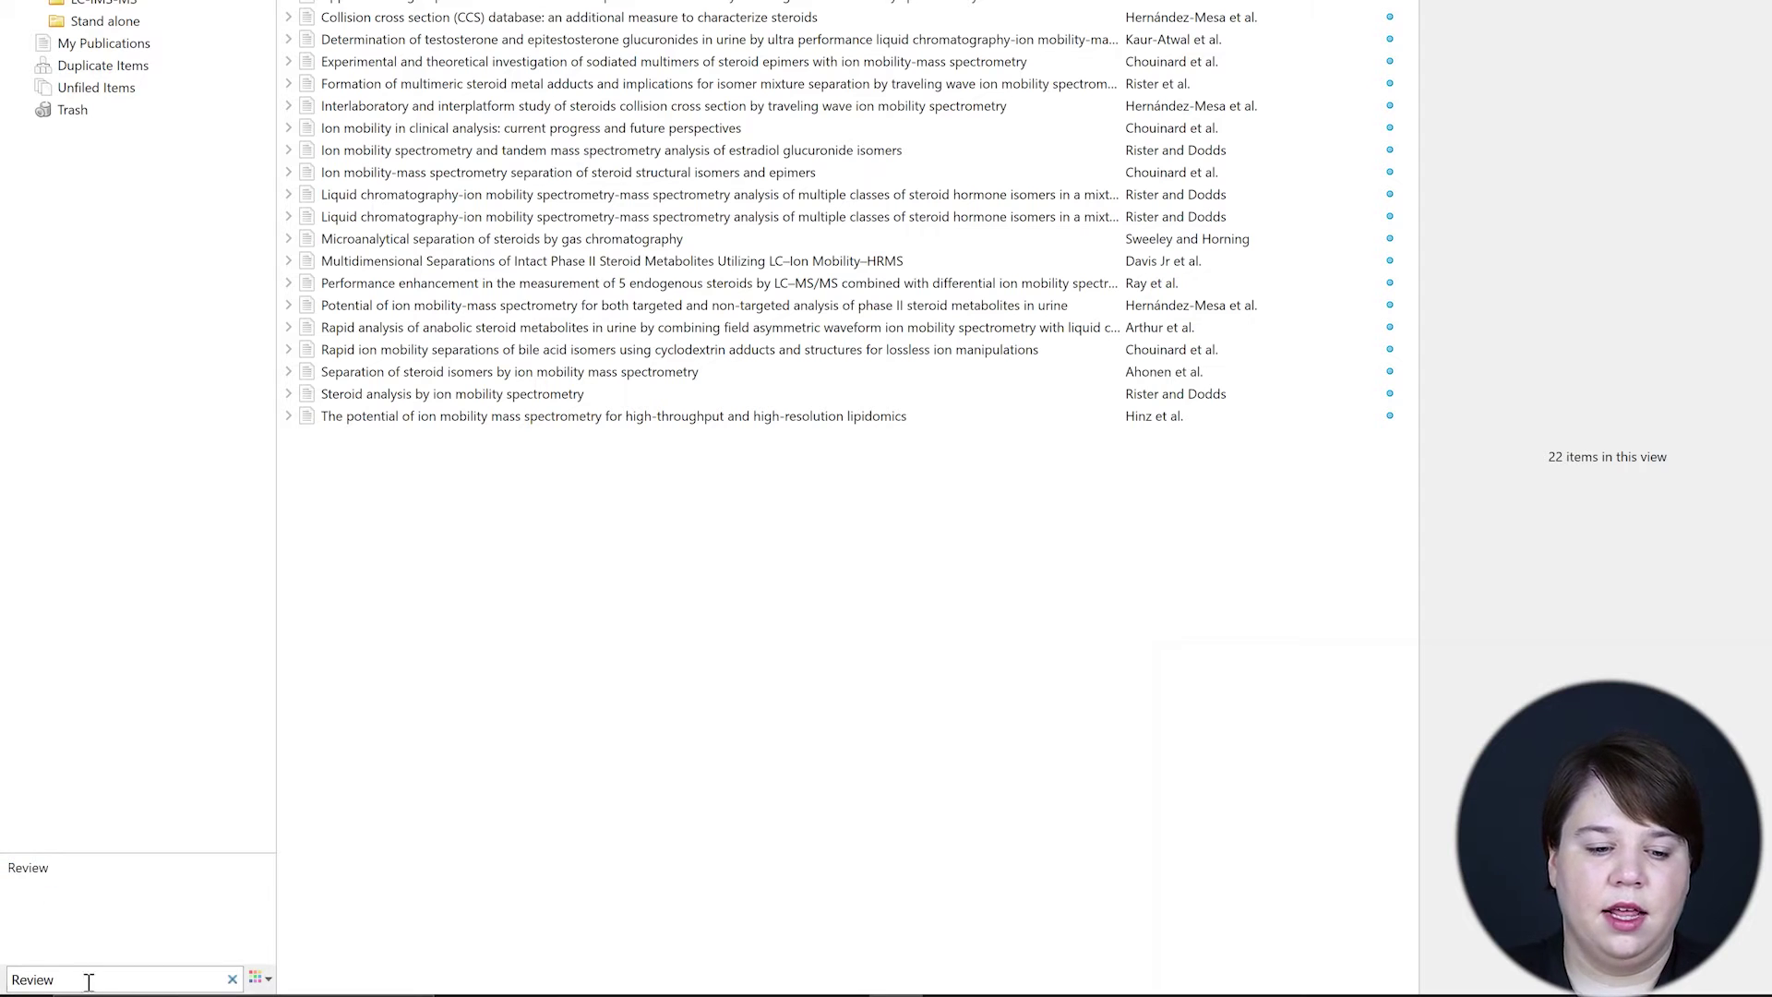
left_click(20, 873)
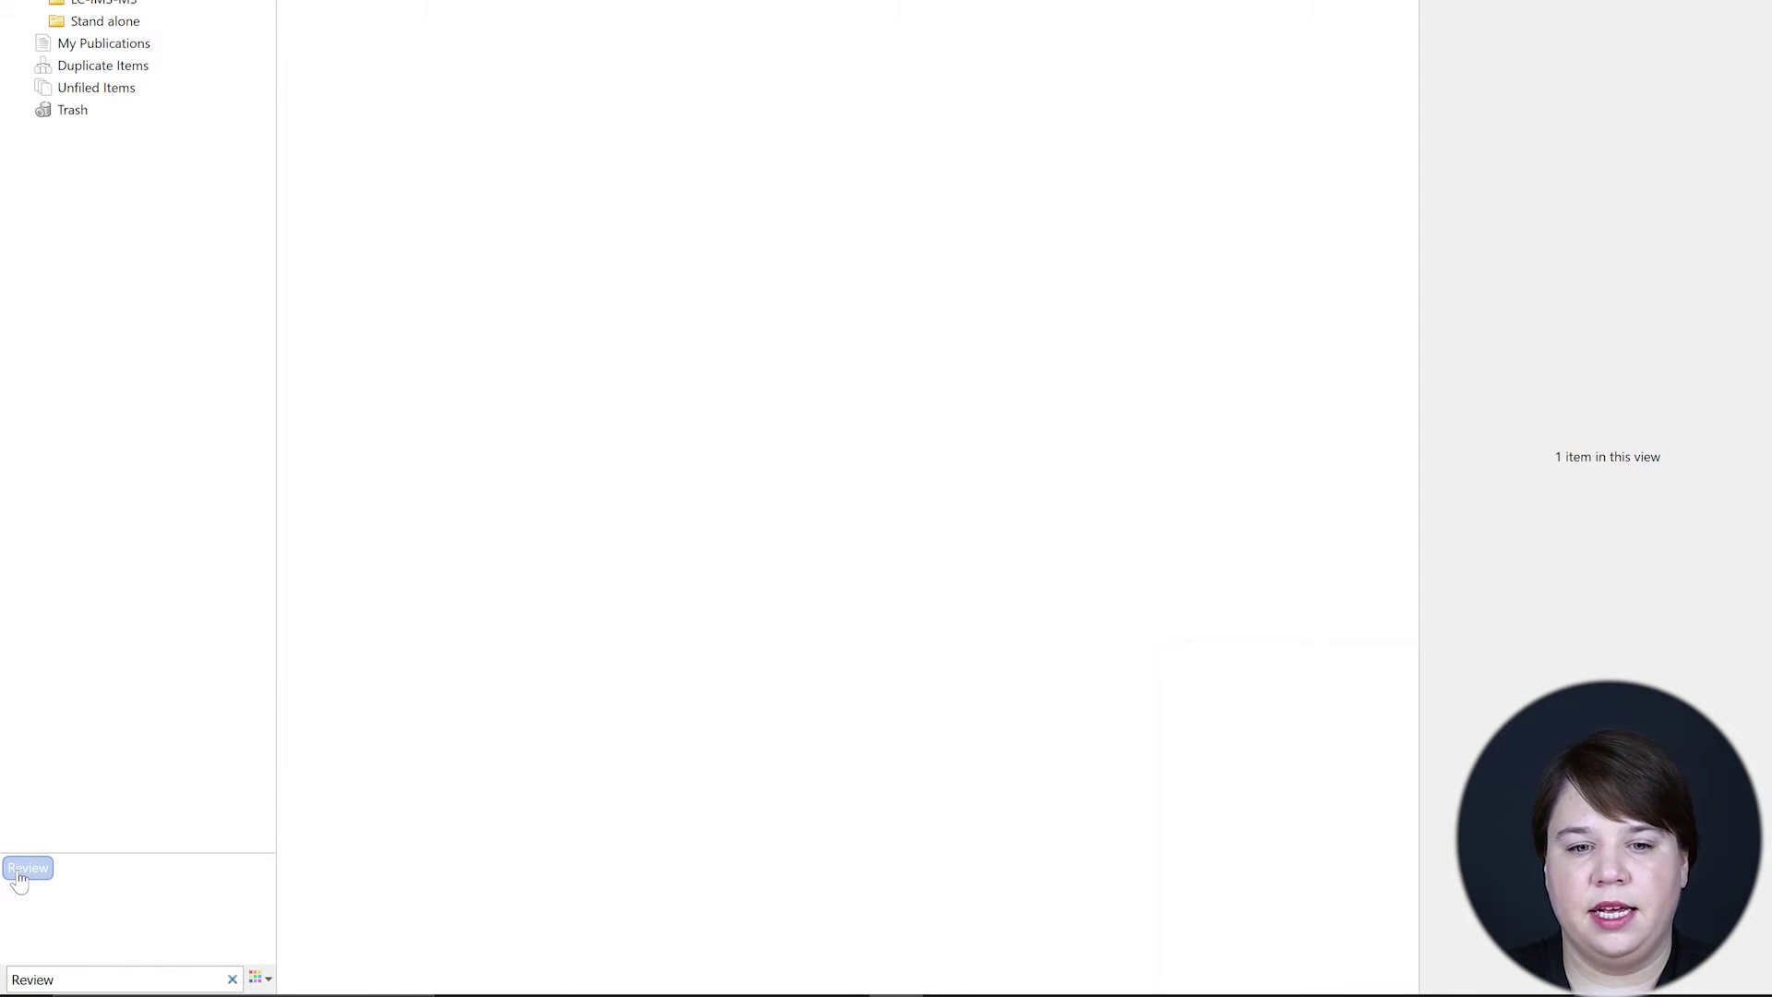
left_click(20, 873)
left_click(231, 979)
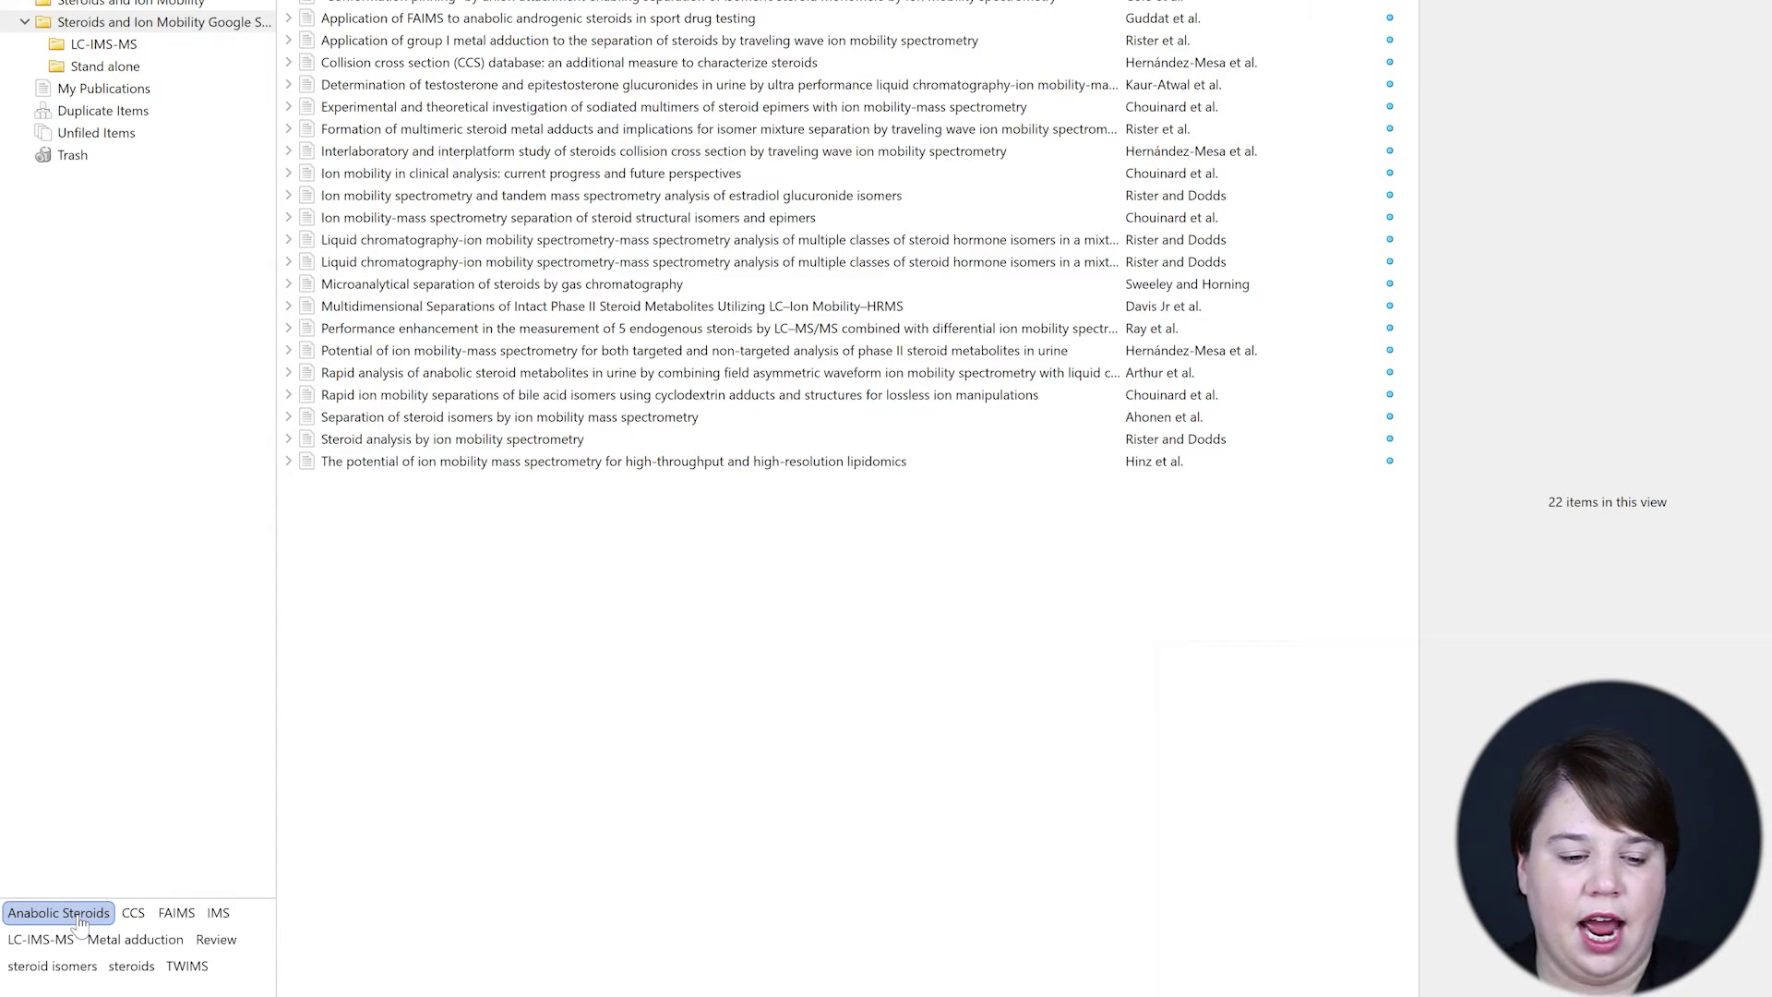
Step: Assign the light blue color to the Anabolic Steroids tag and check its marker on the Application of FAIMS article
right_click(81, 924)
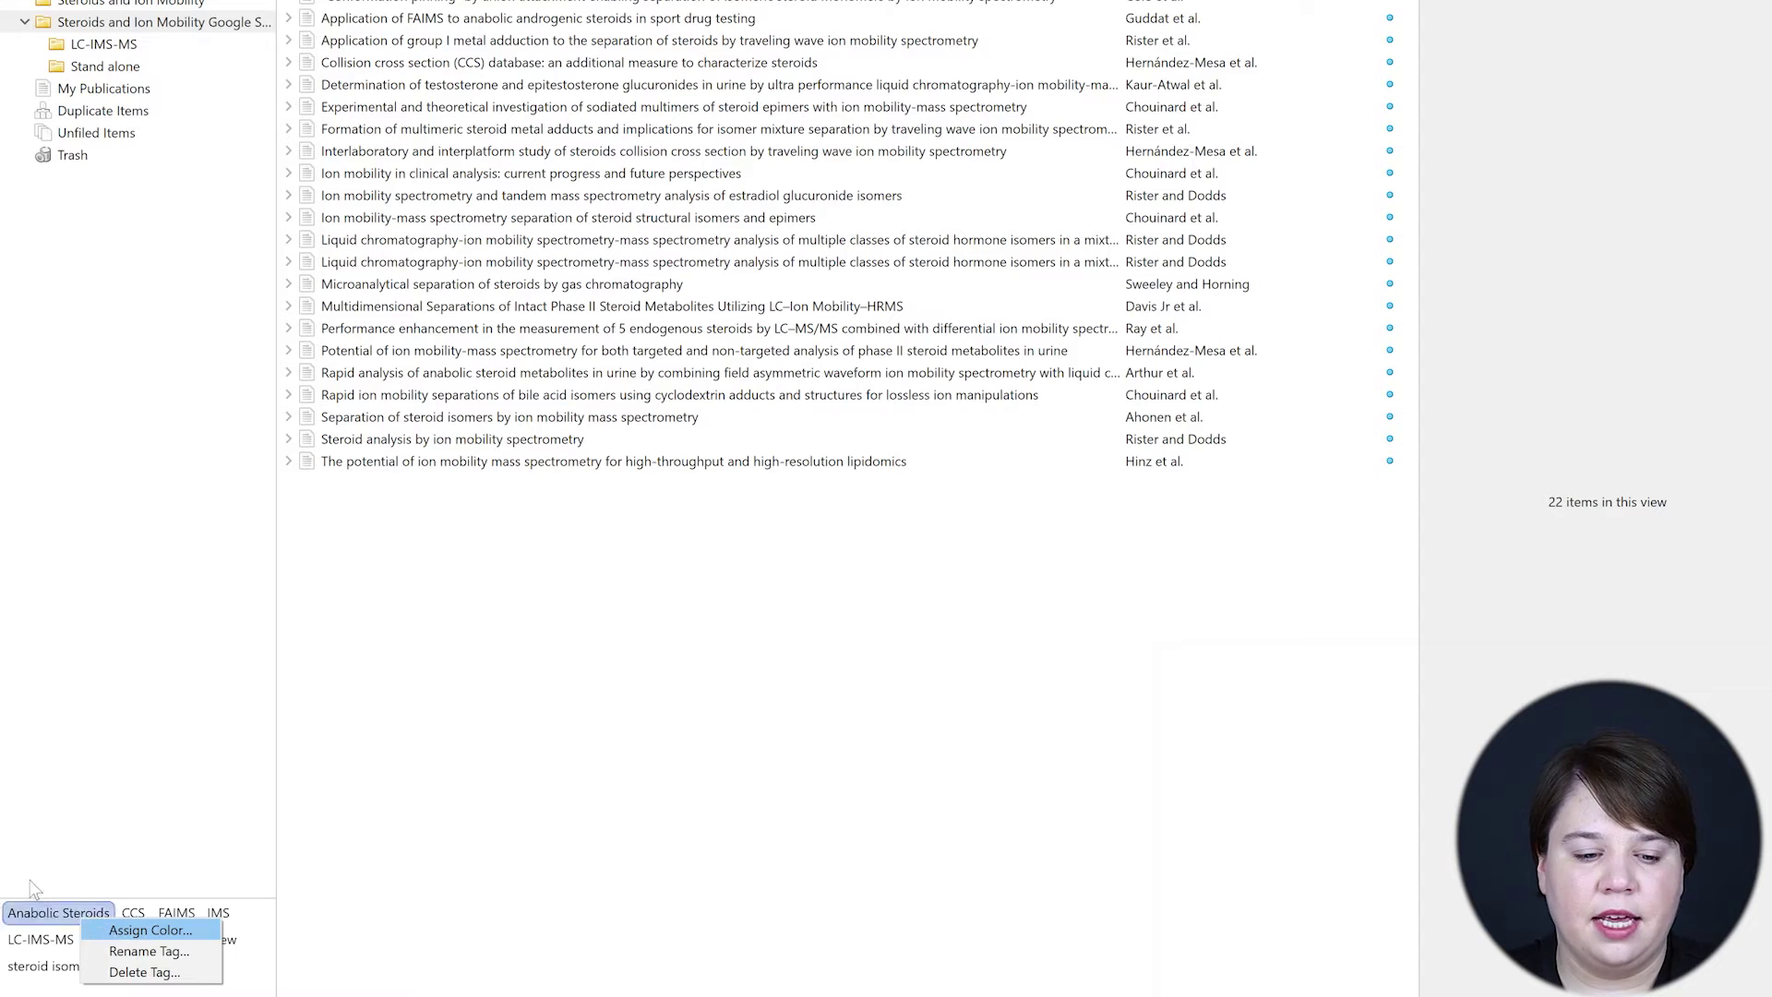
left_click(51, 842)
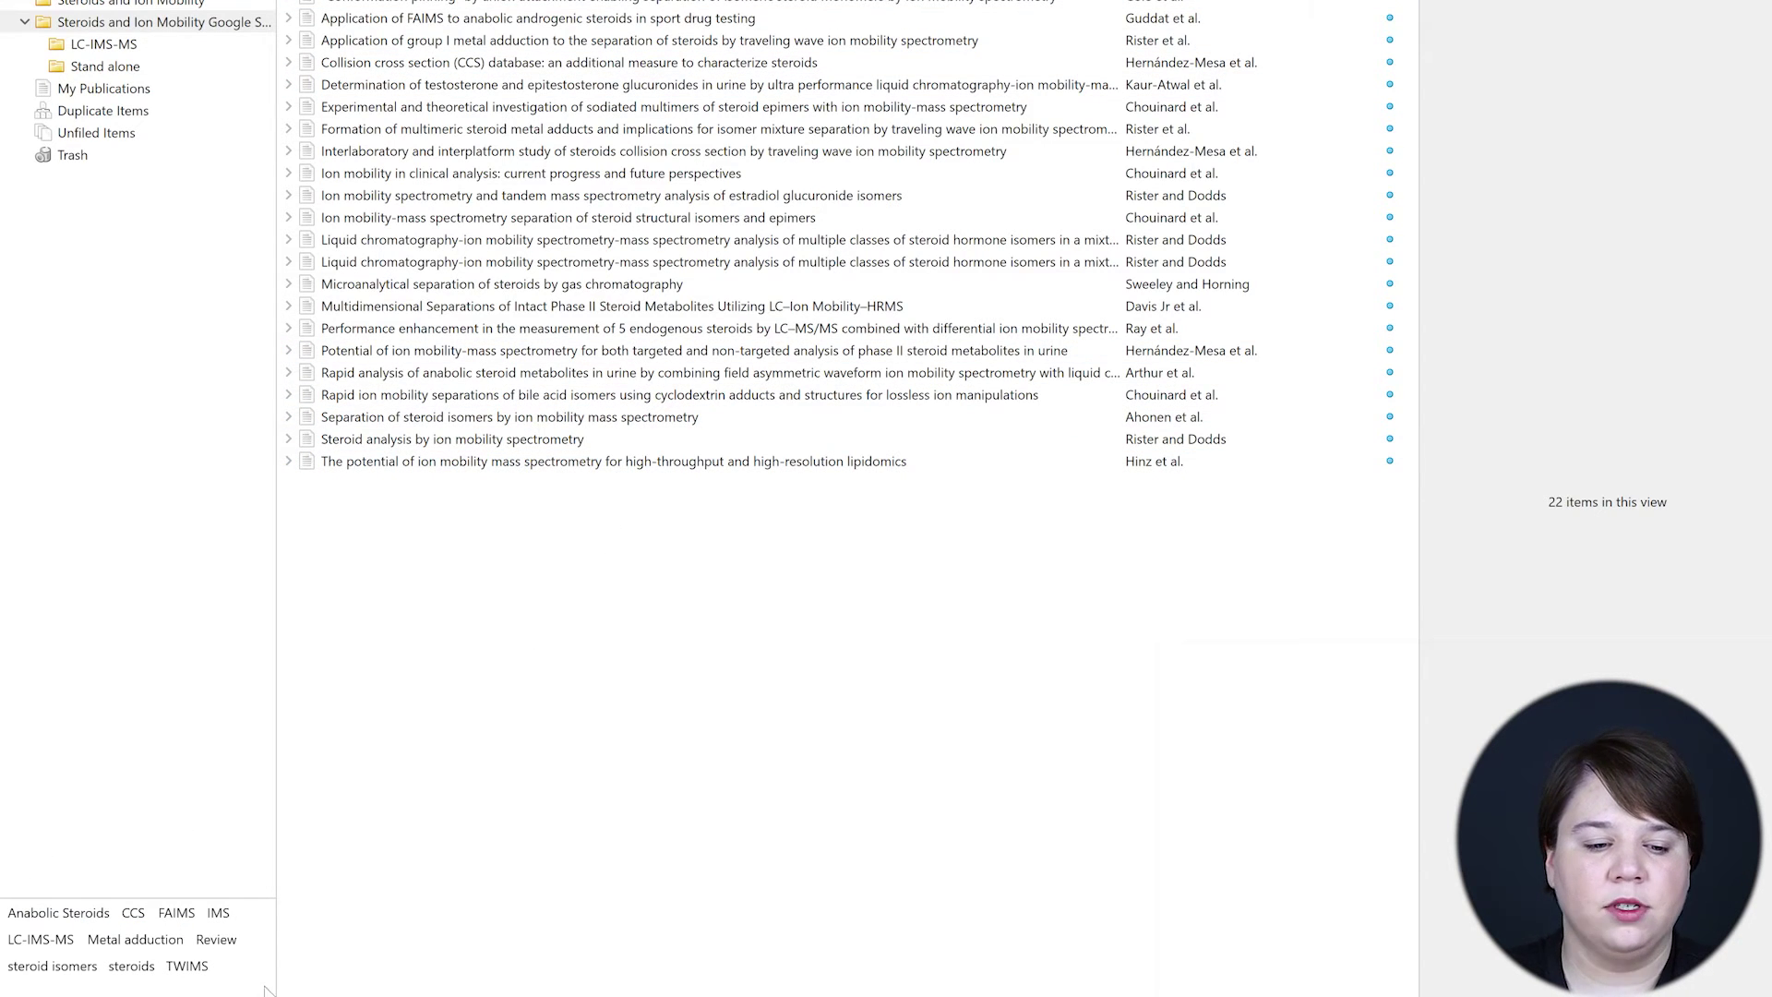
right_click(38, 918)
left_click(113, 923)
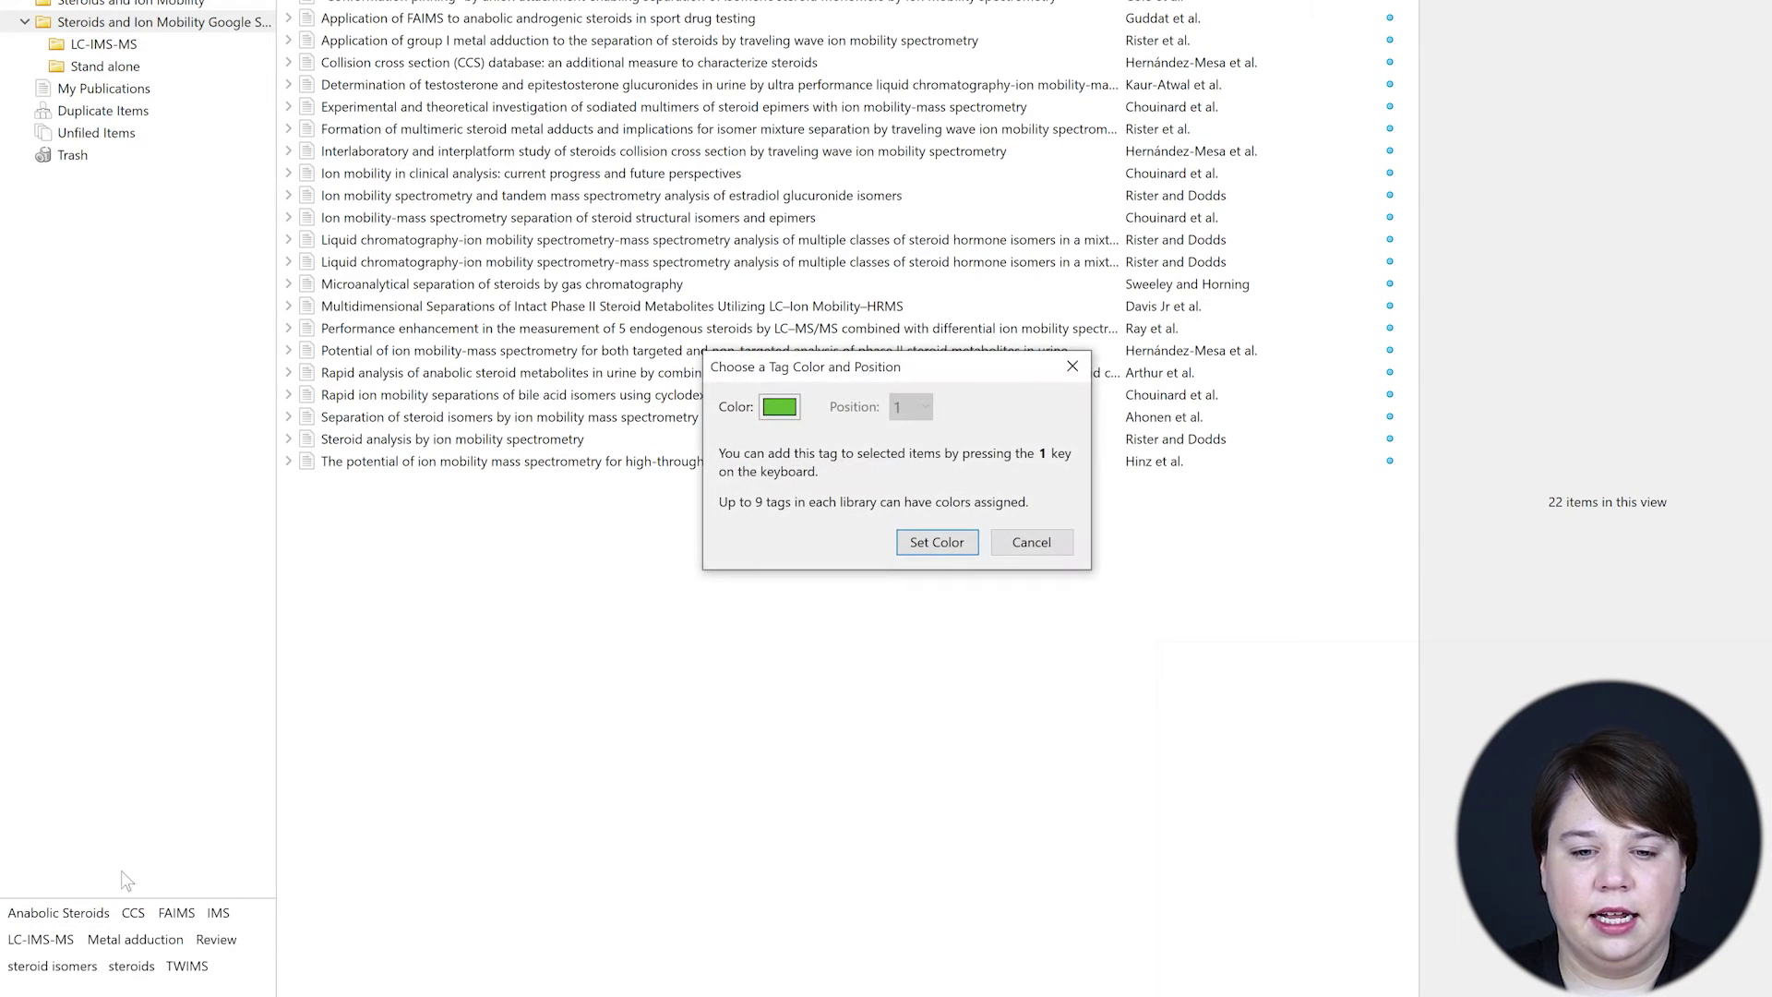
left_click(777, 411)
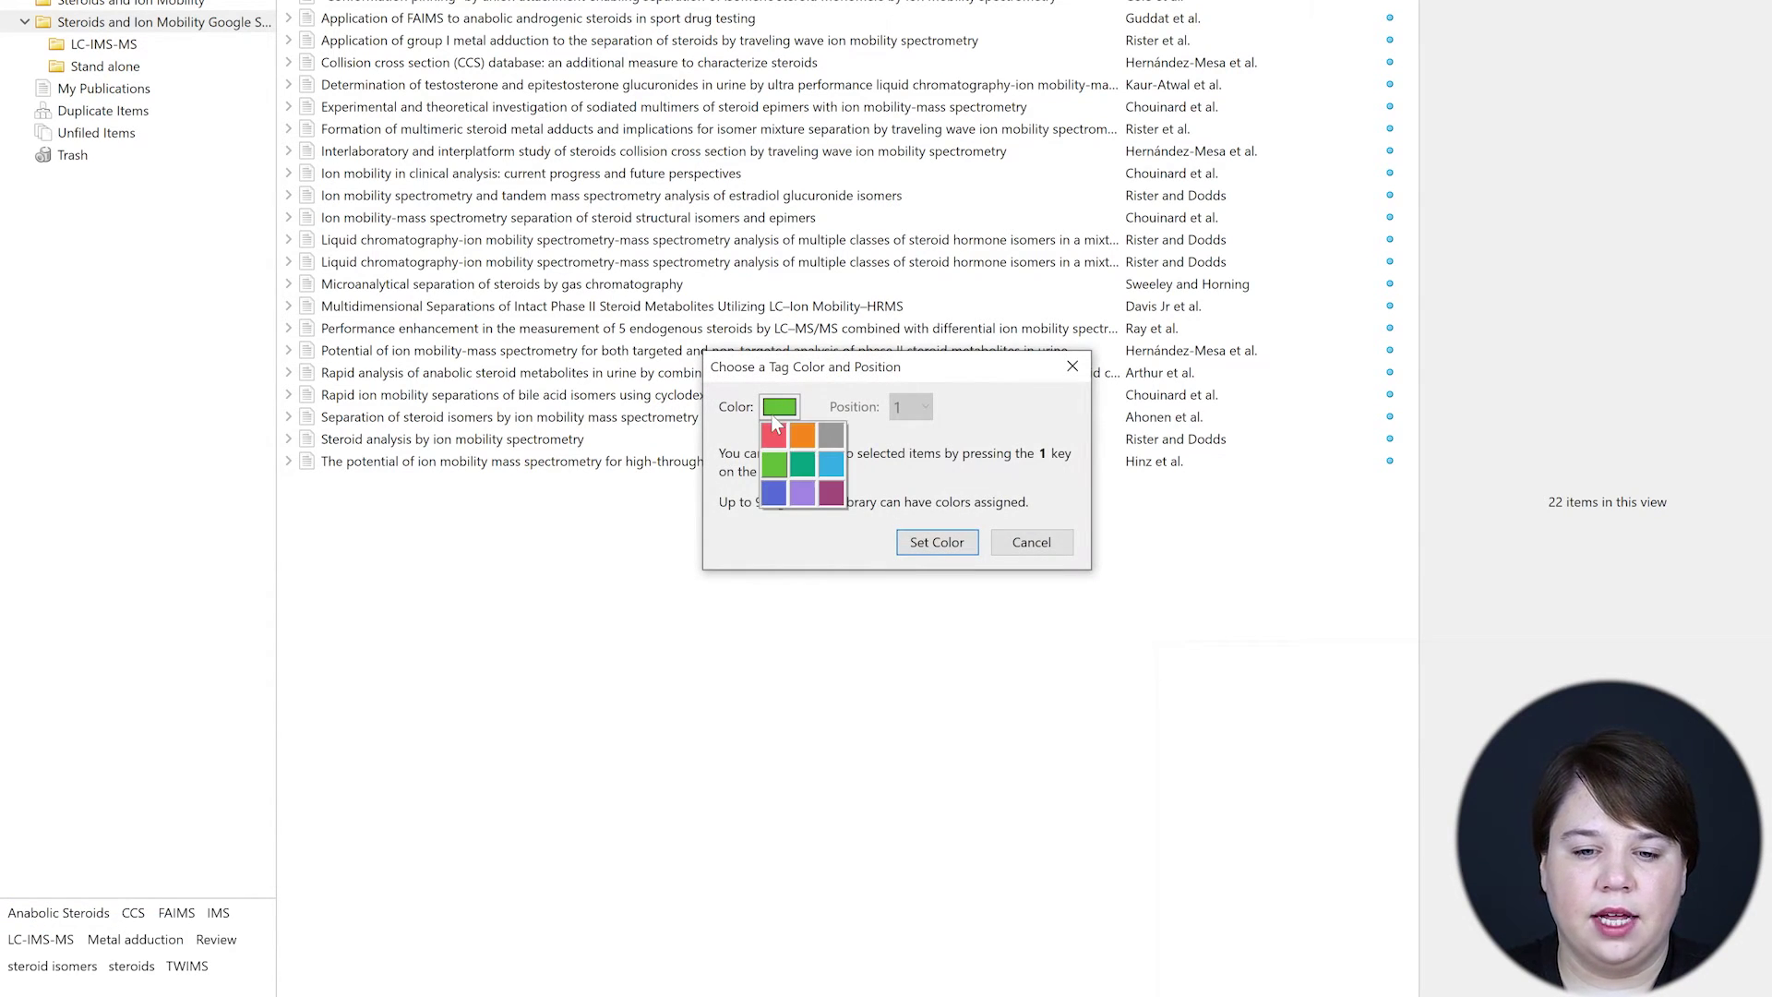
left_click(831, 467)
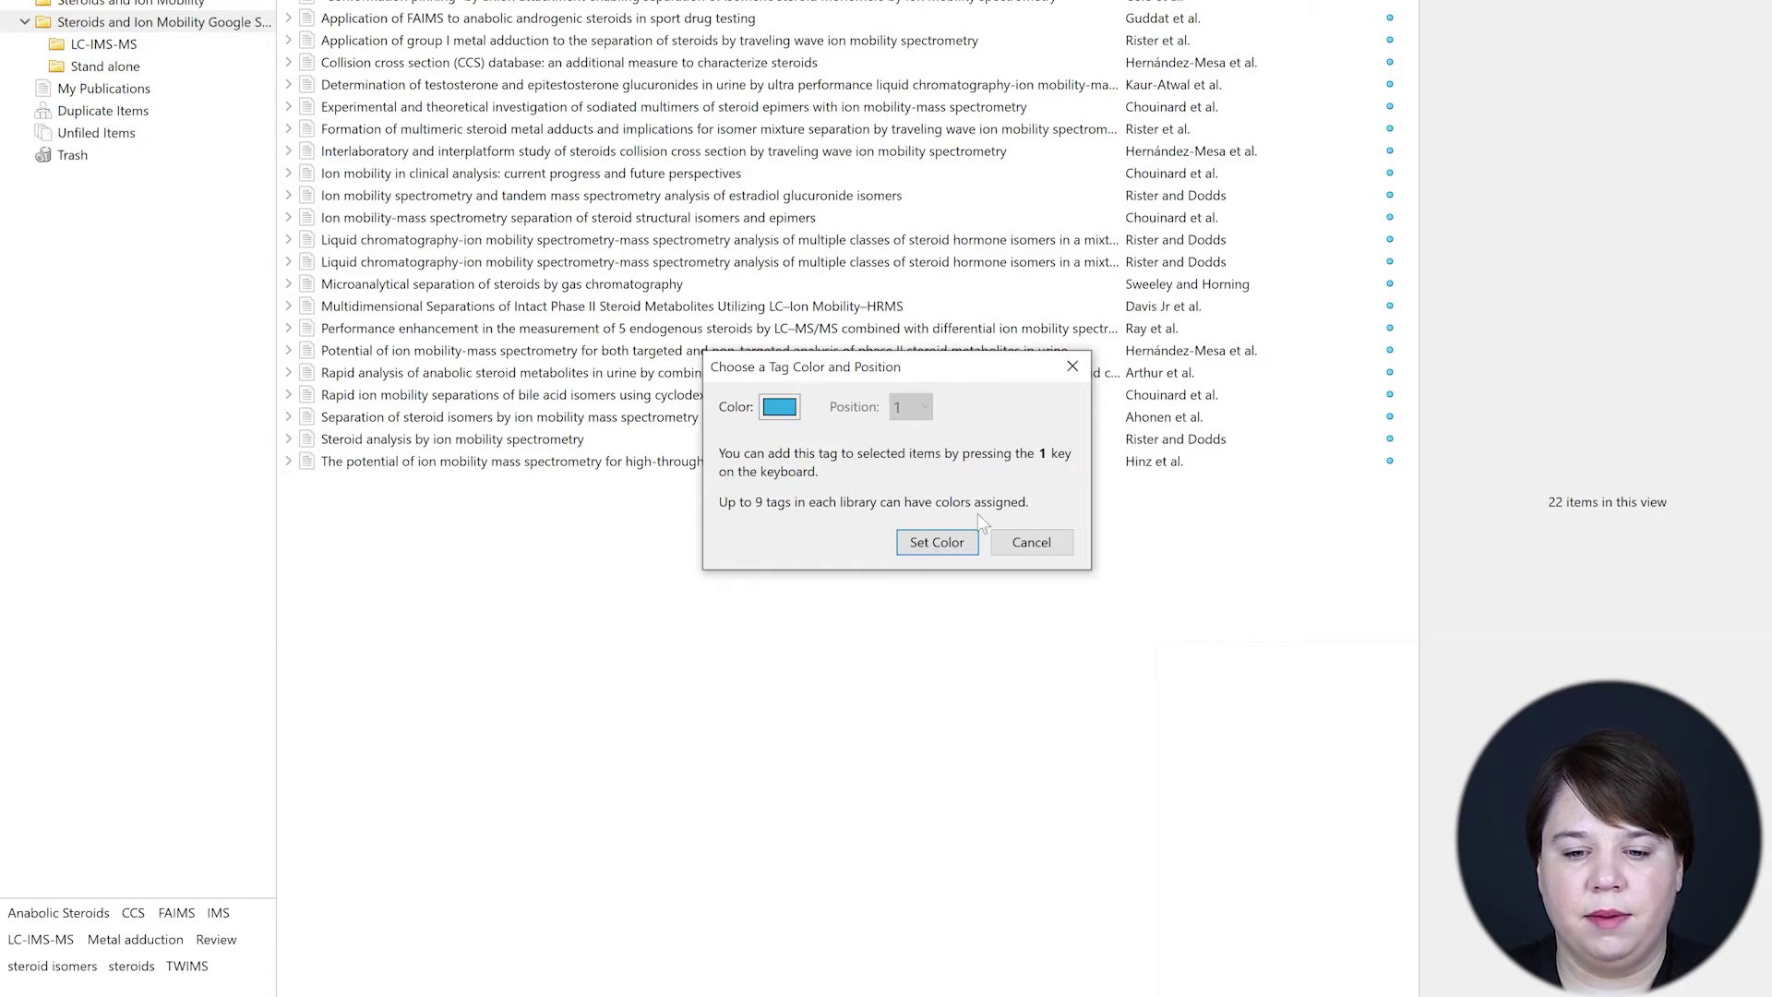
left_click(939, 547)
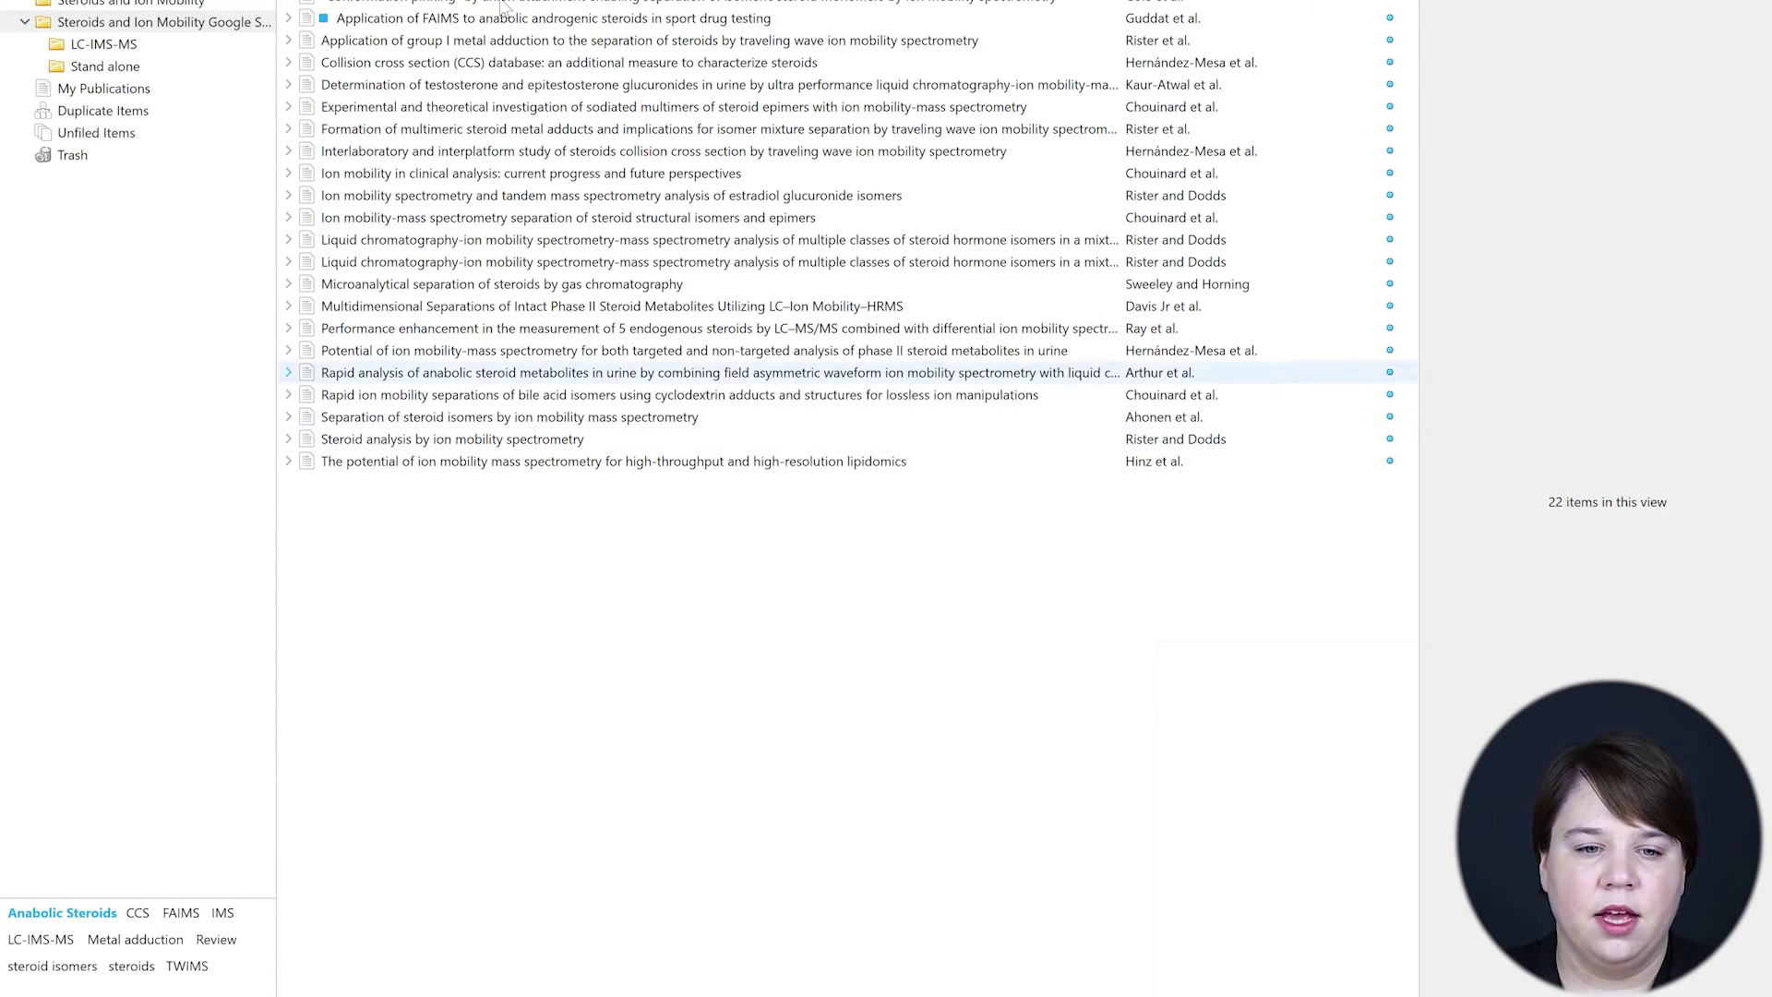
left_click(349, 20)
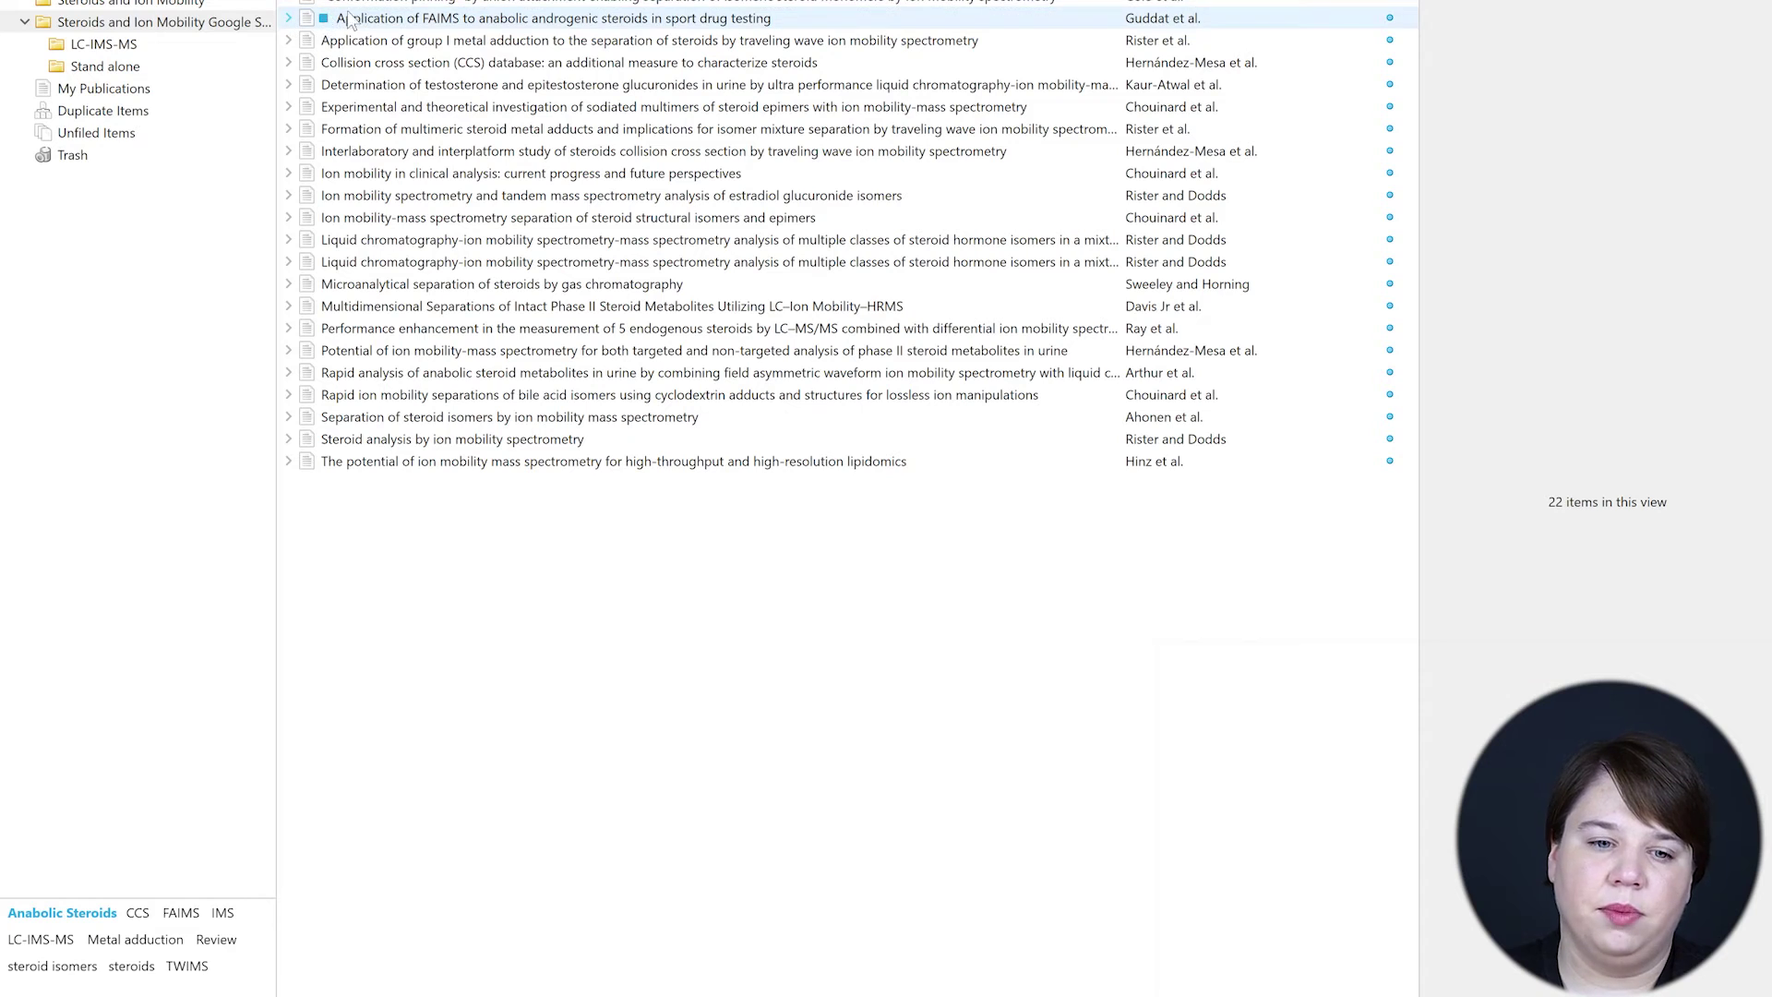
Step: Assign the teal green color to the steroids tag at position 2
right_click(126, 978)
left_click(173, 985)
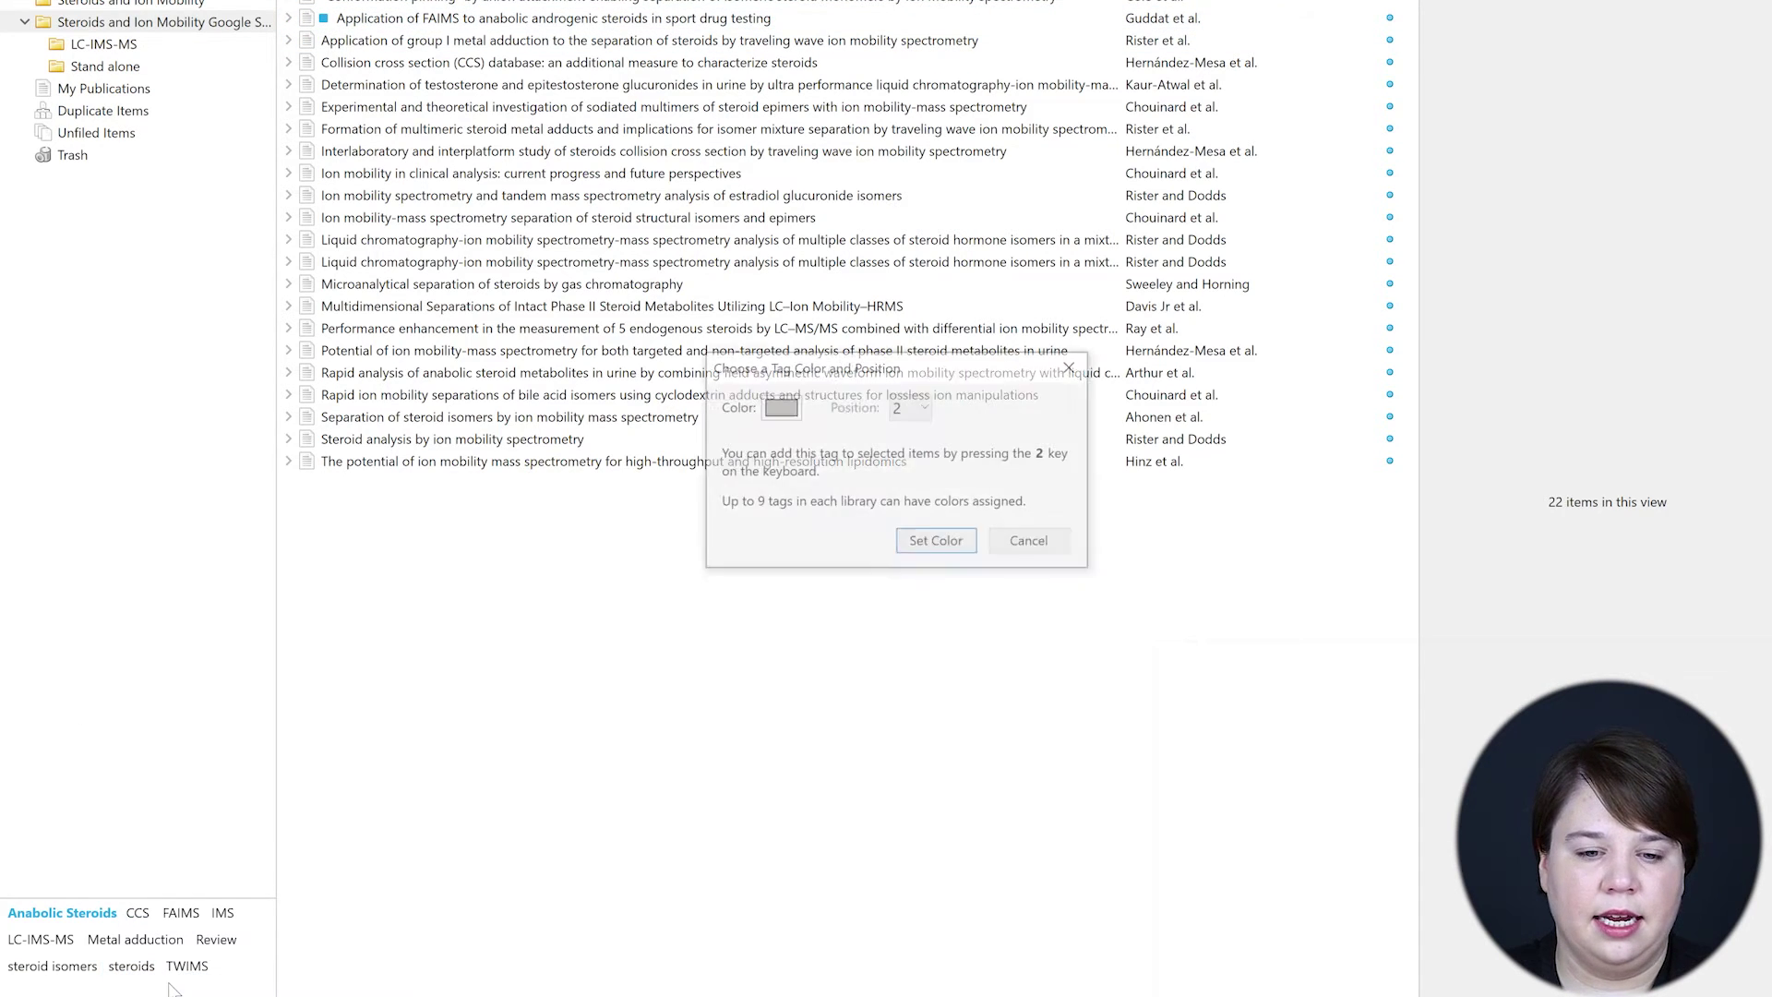
left_click(791, 412)
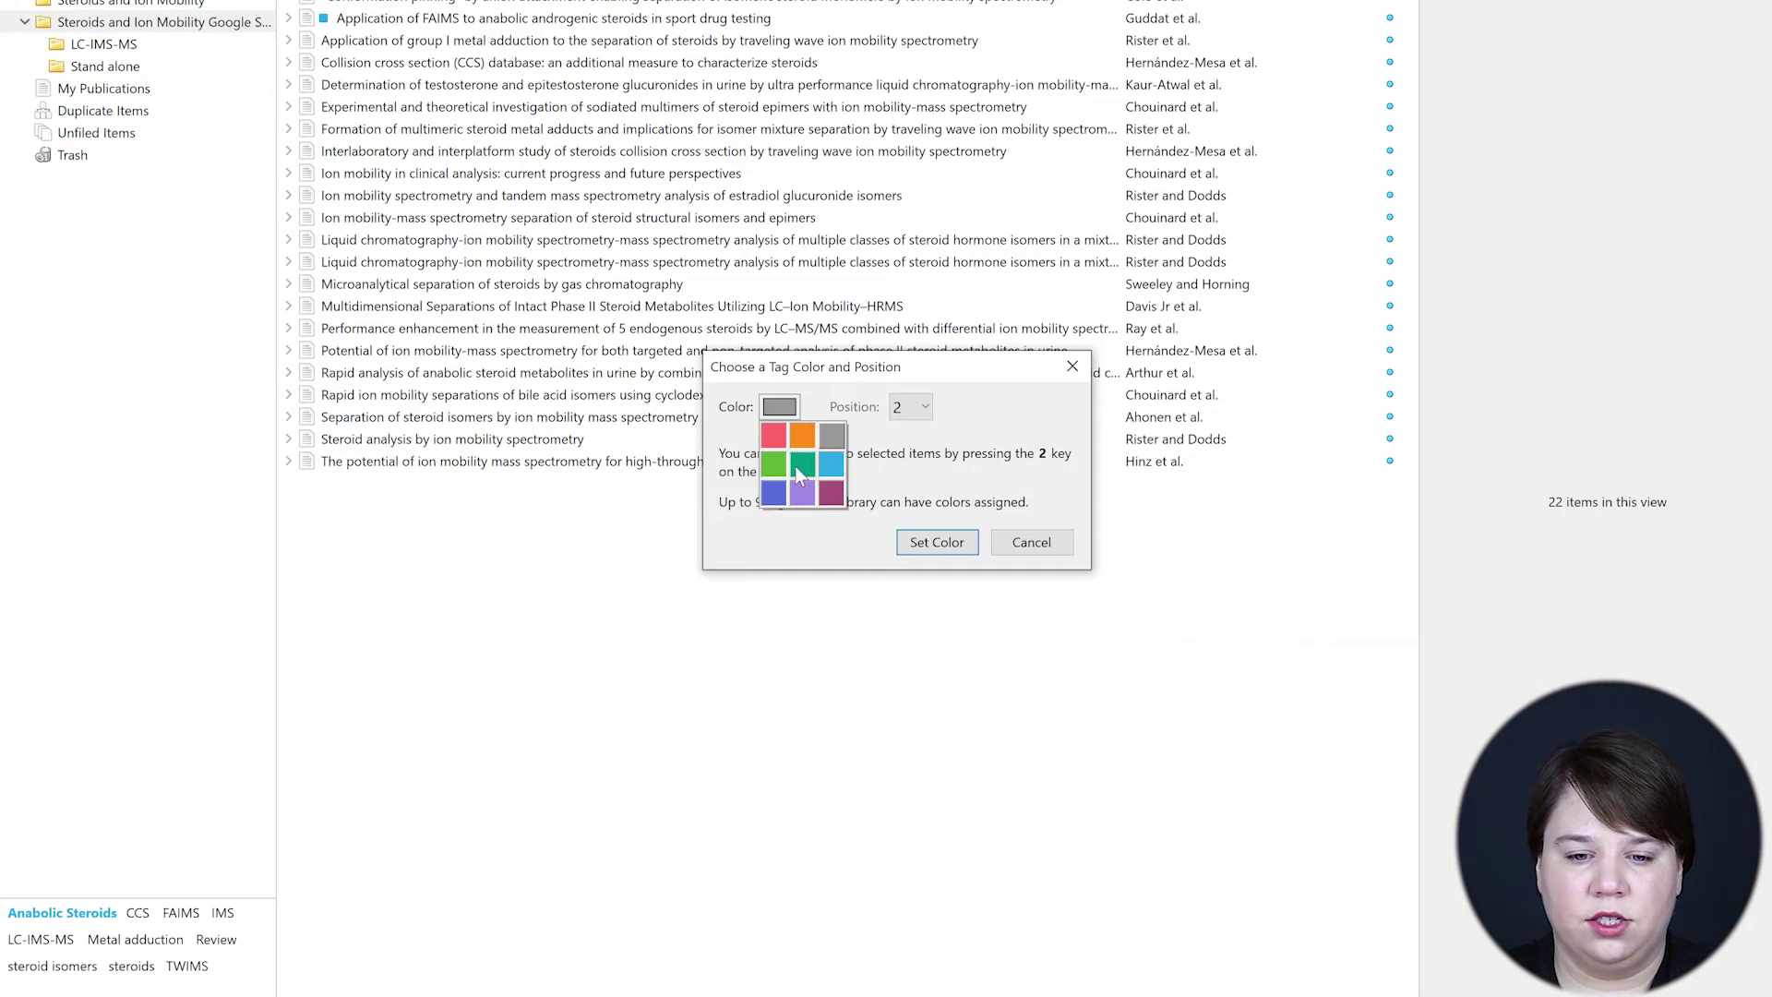
left_click(803, 472)
left_click(937, 543)
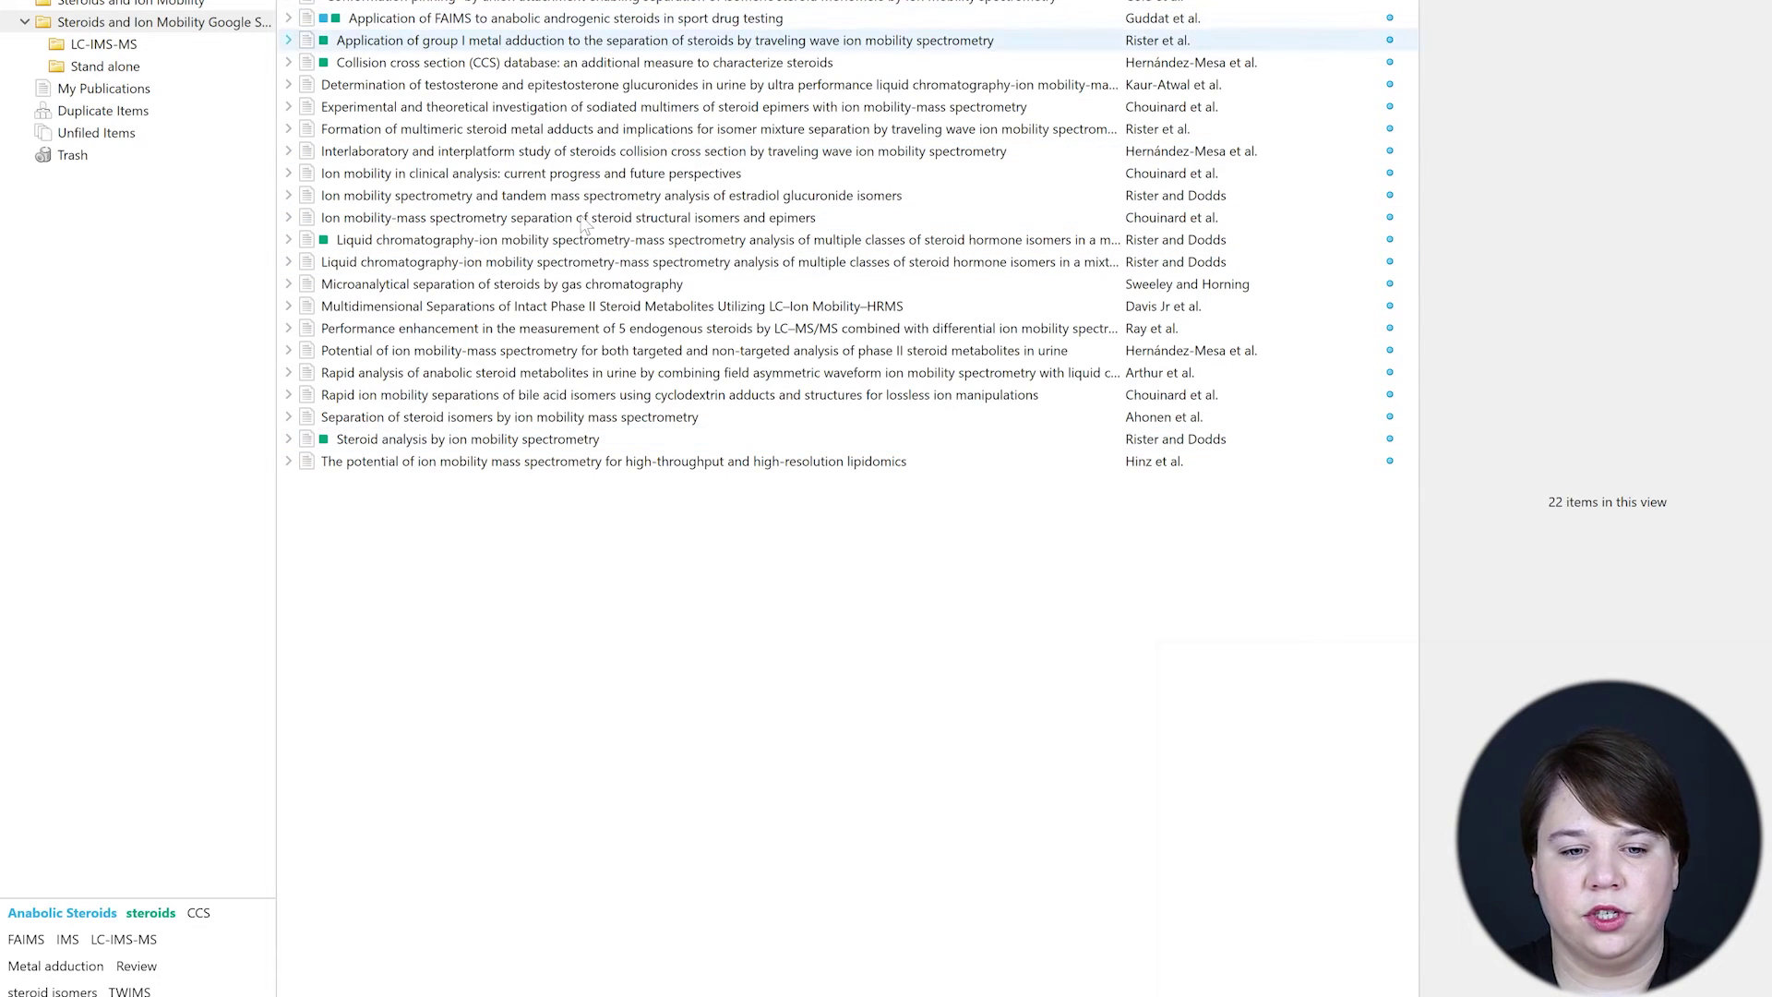
Step: Remove the assigned color from the steroids tag
right_click(200, 913)
right_click(147, 914)
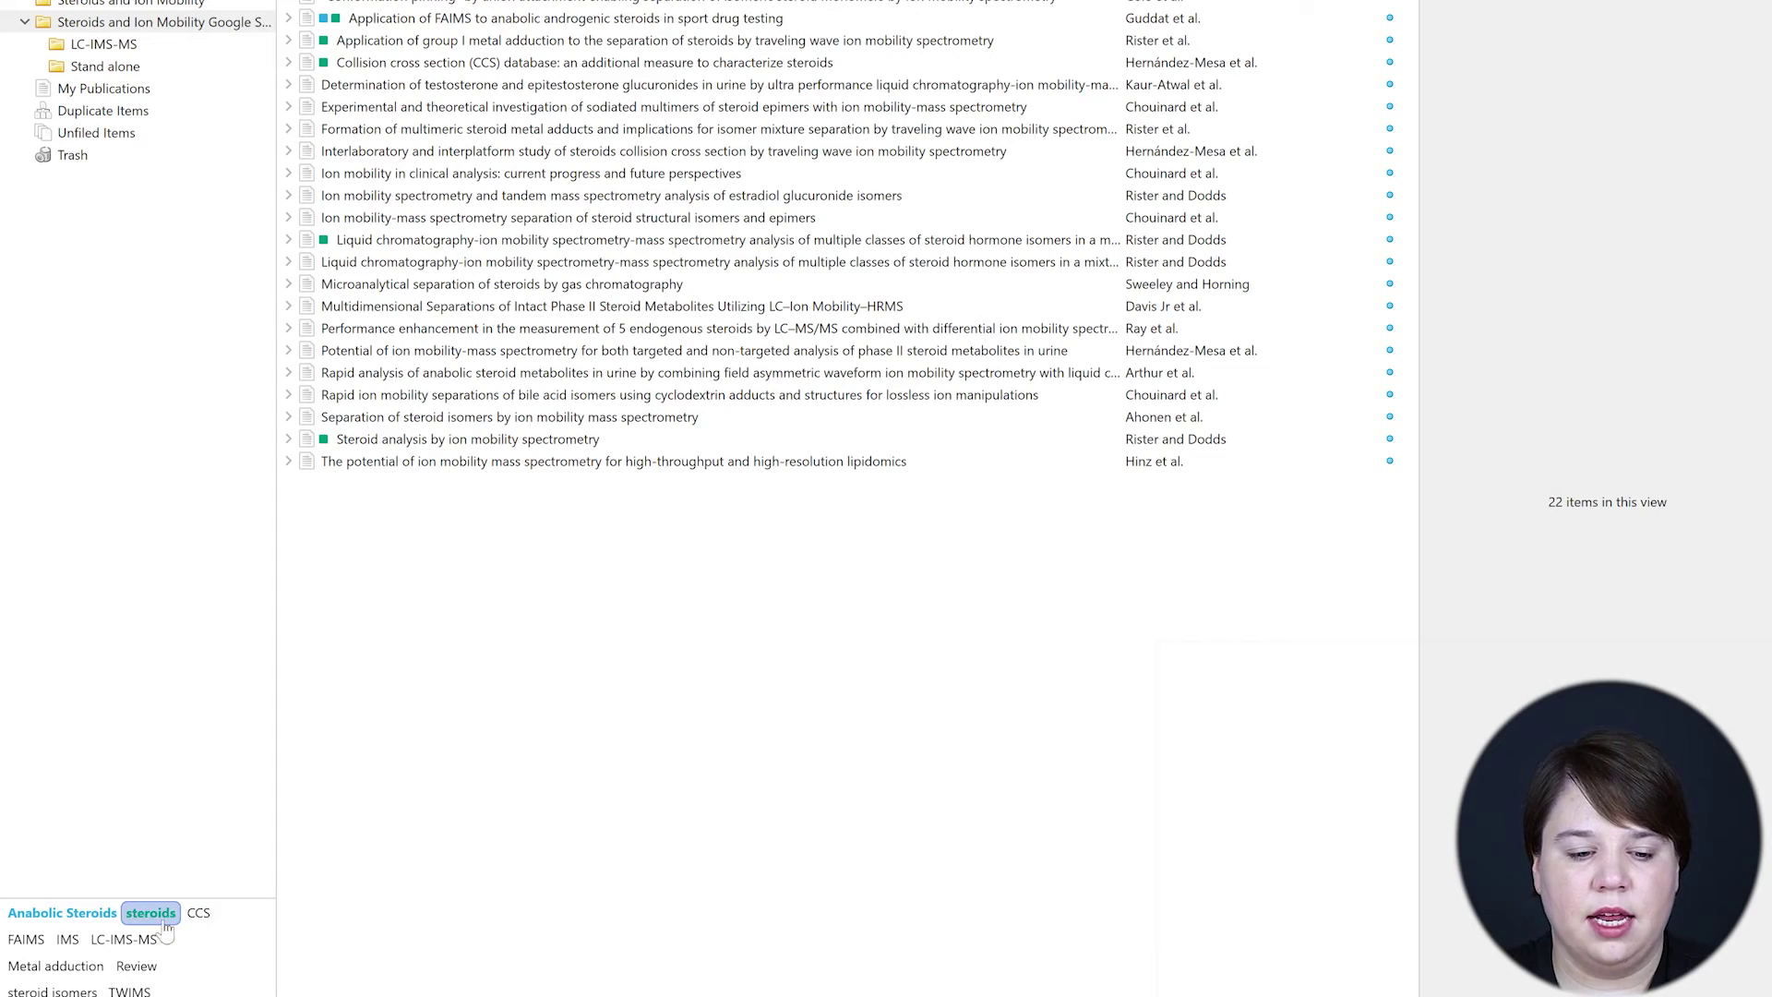
right_click(146, 915)
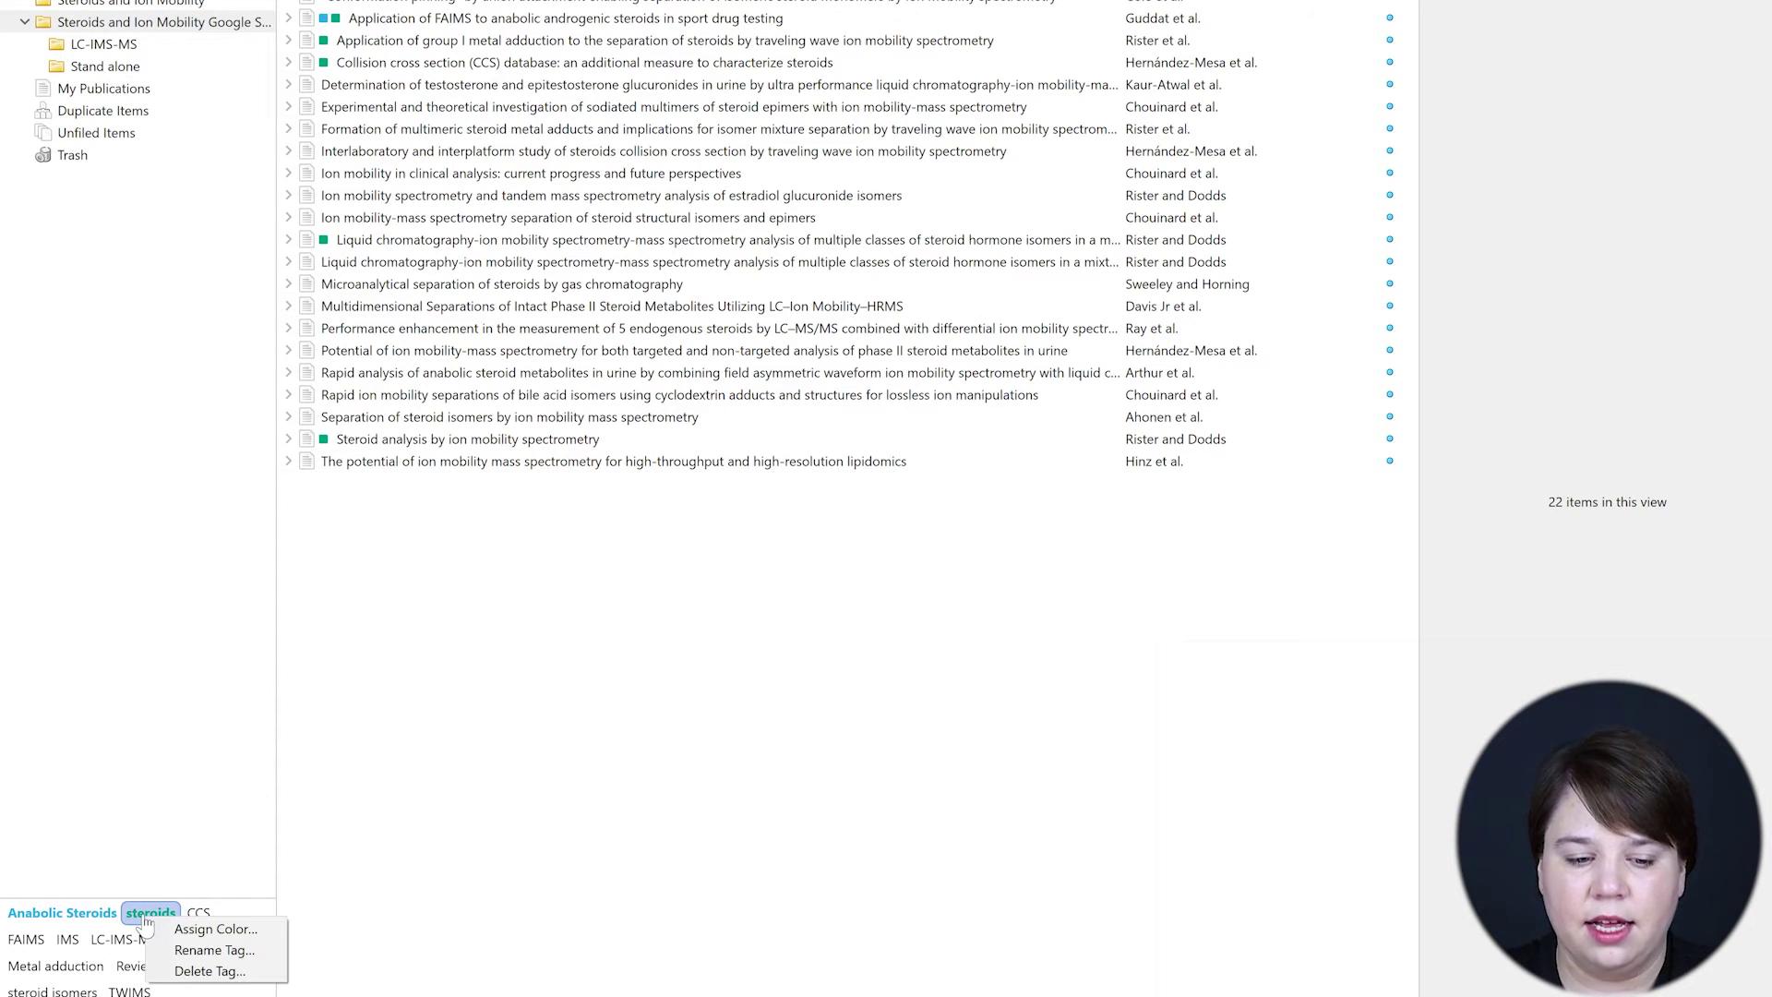
left_click(207, 930)
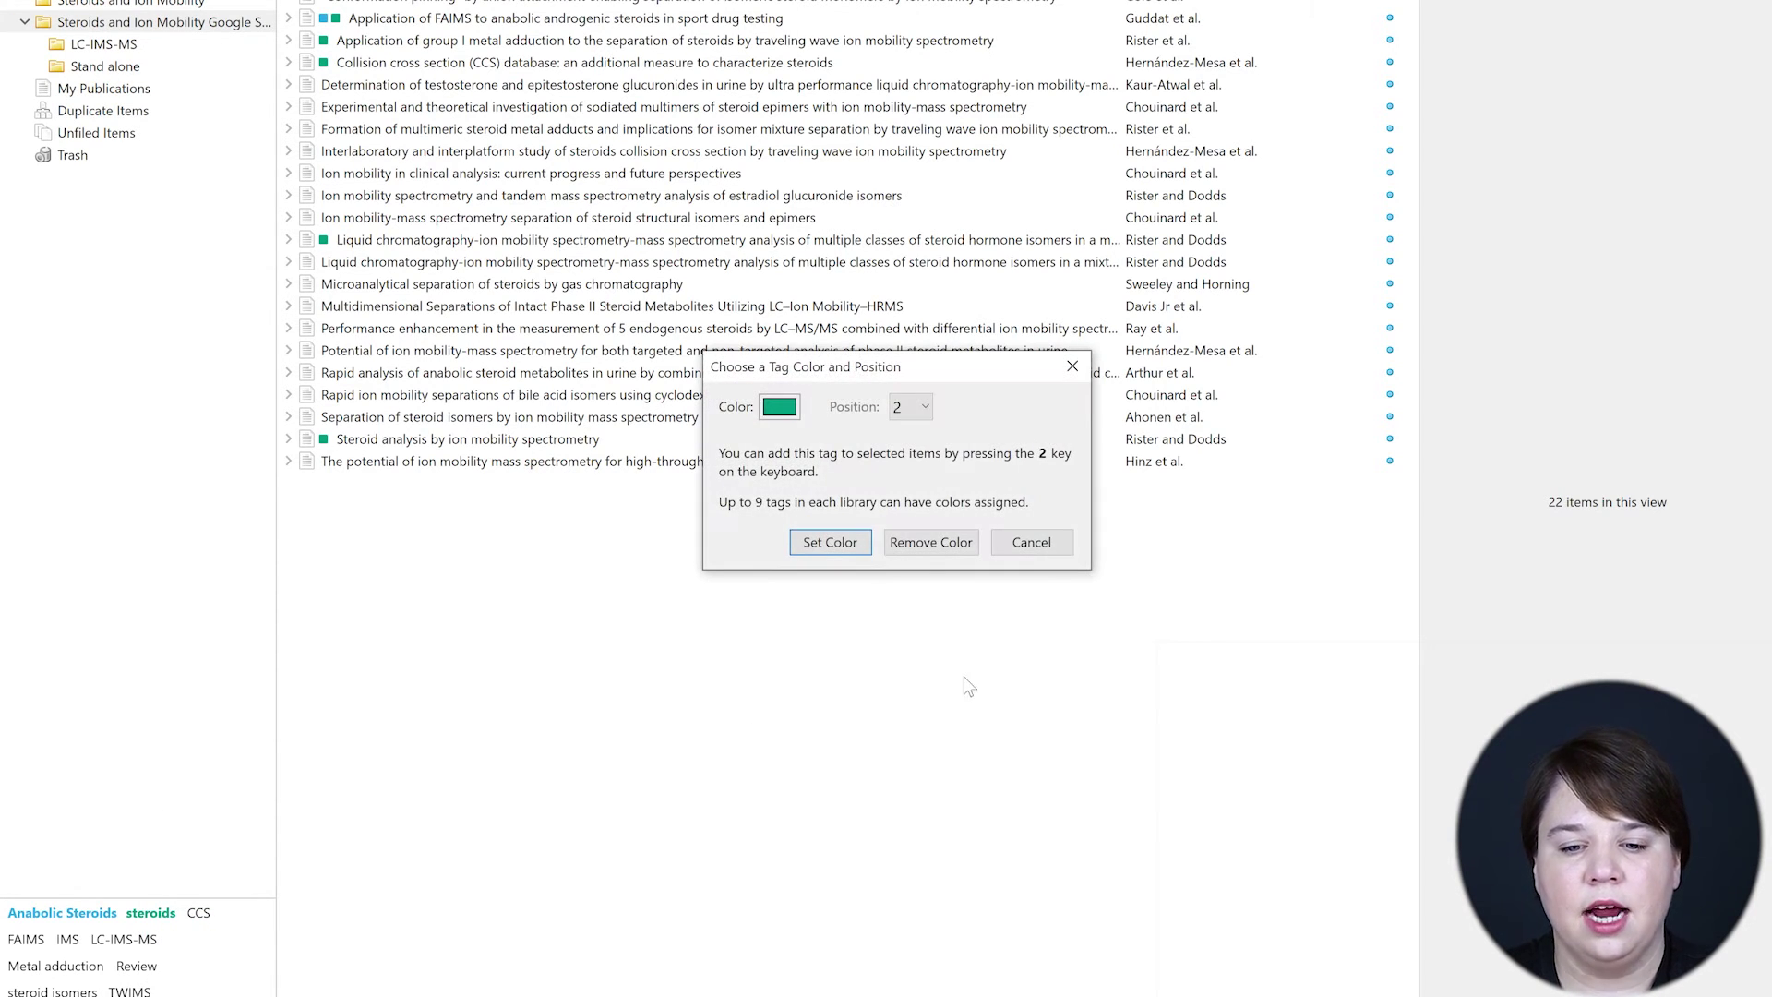
left_click(928, 547)
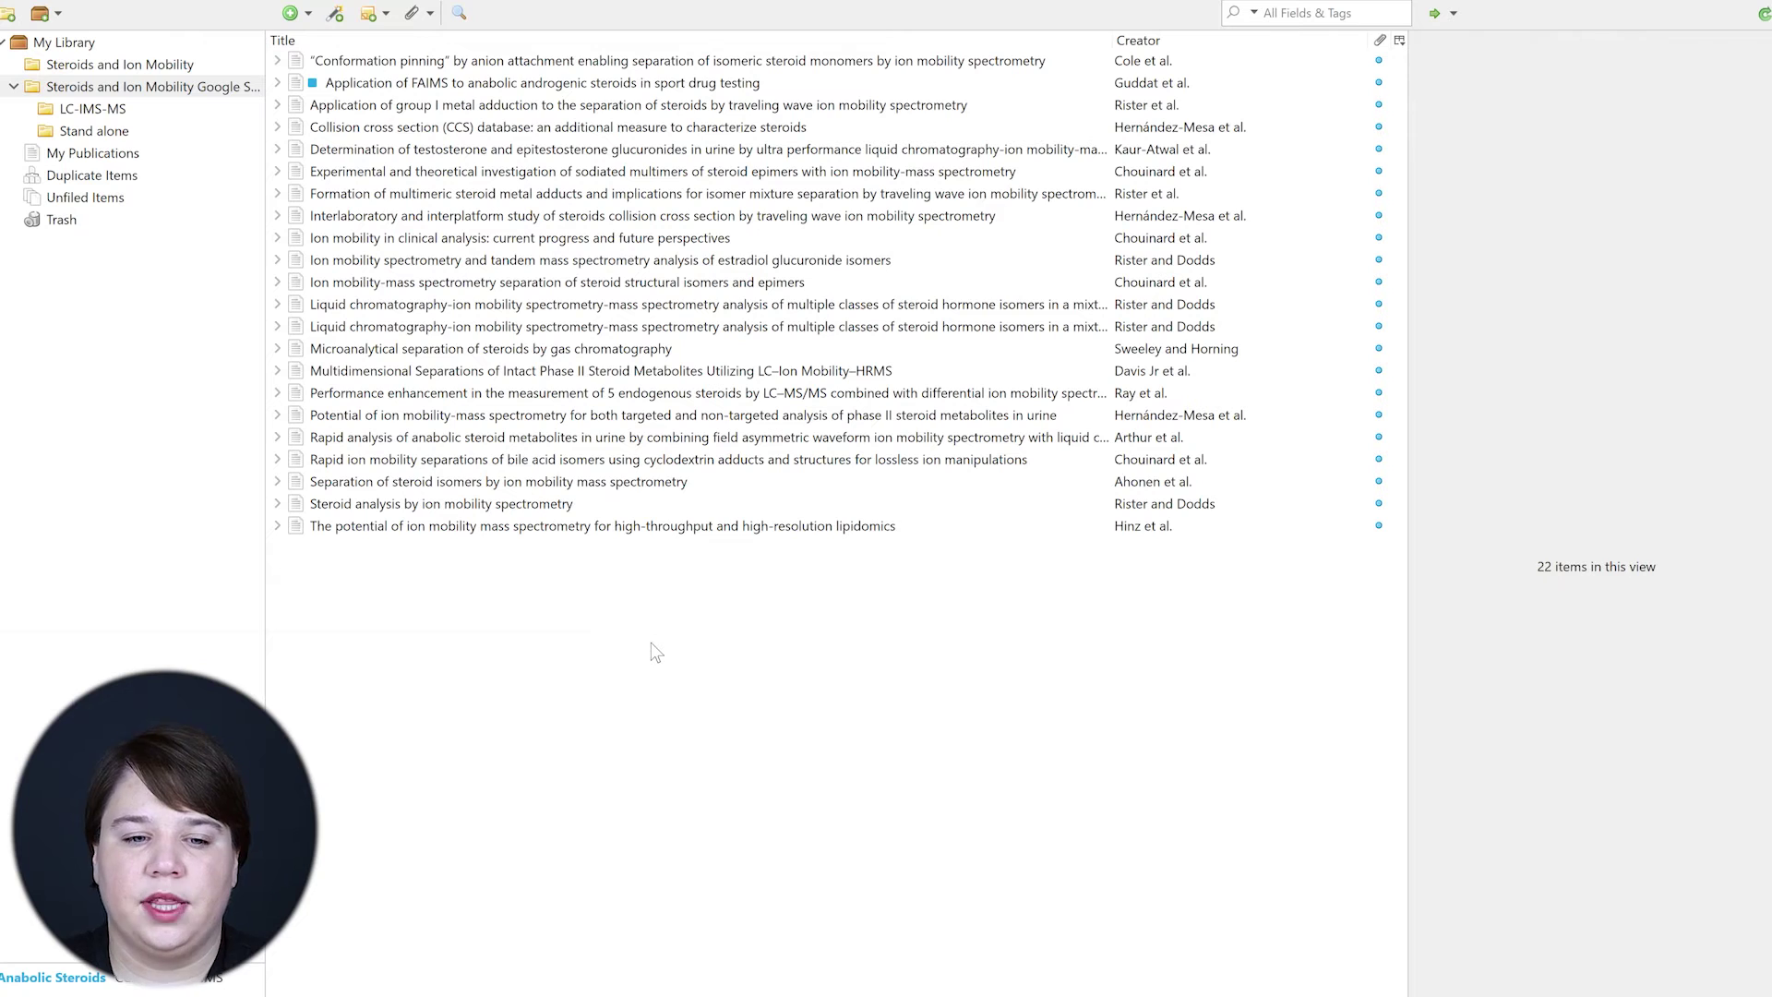
Step: Add the Formation of multimeric steroid metal adducts article as a related item of the Application of group I metal adduction article
left_click(637, 193)
left_click(616, 104, "ctrl")
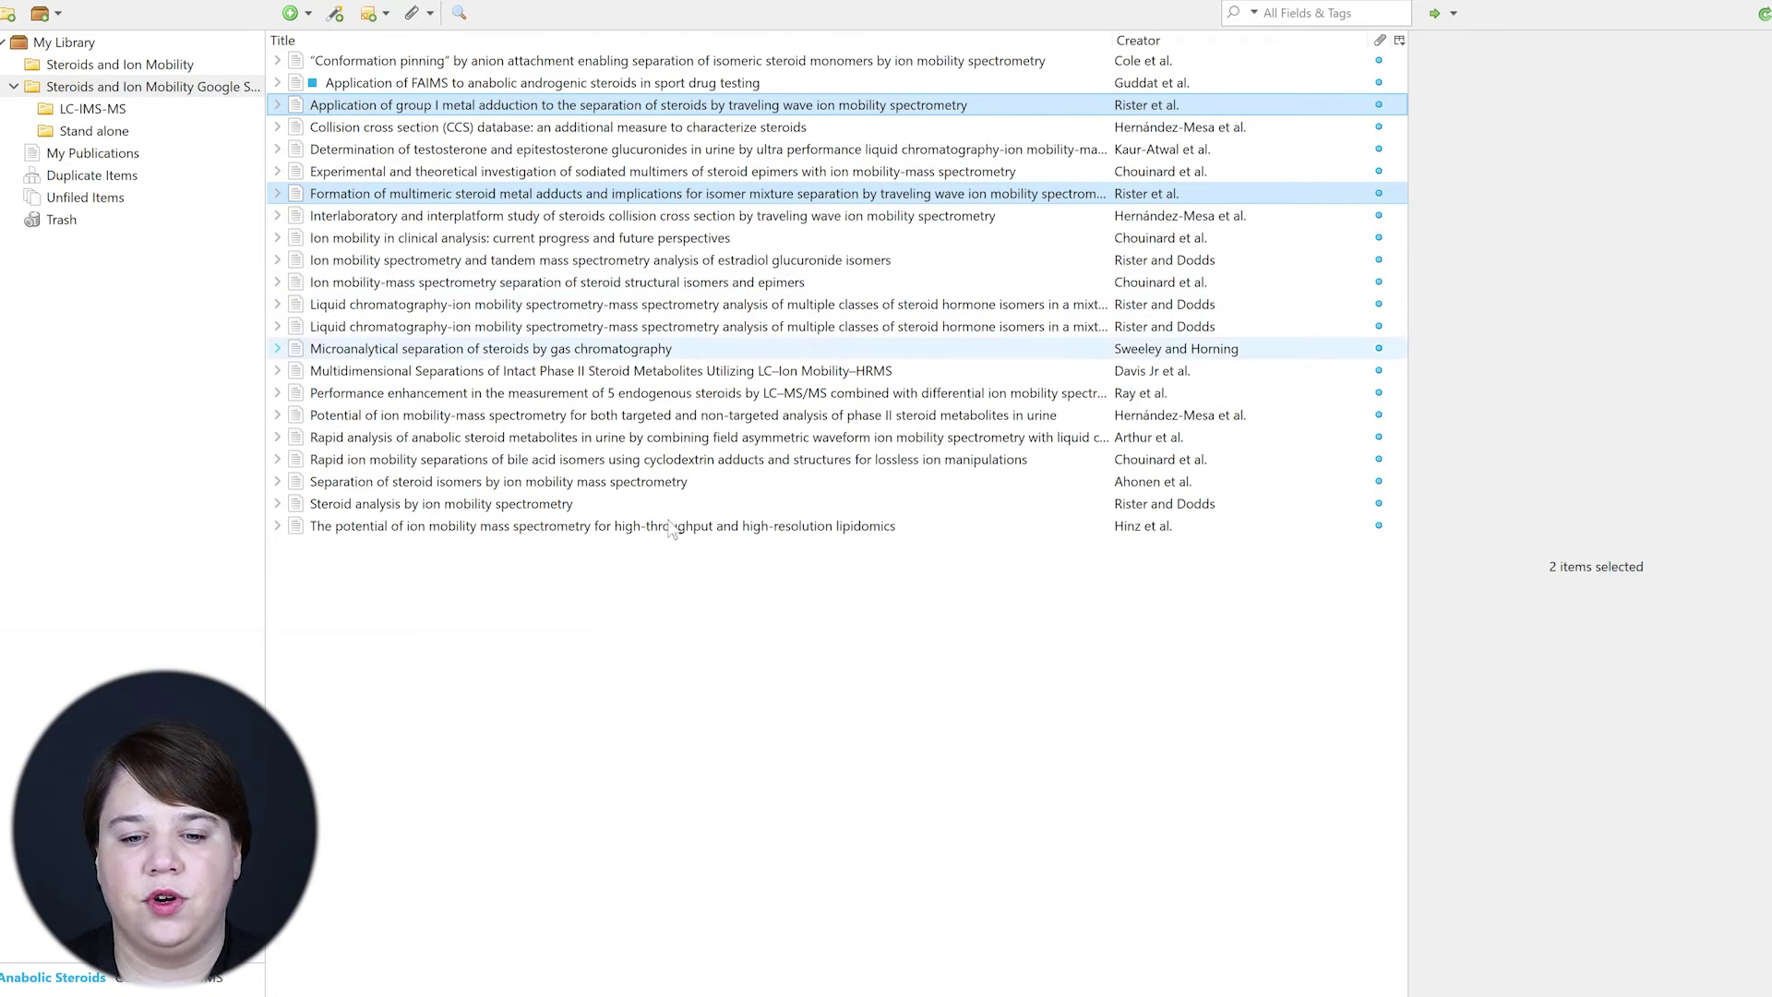
left_click(604, 132)
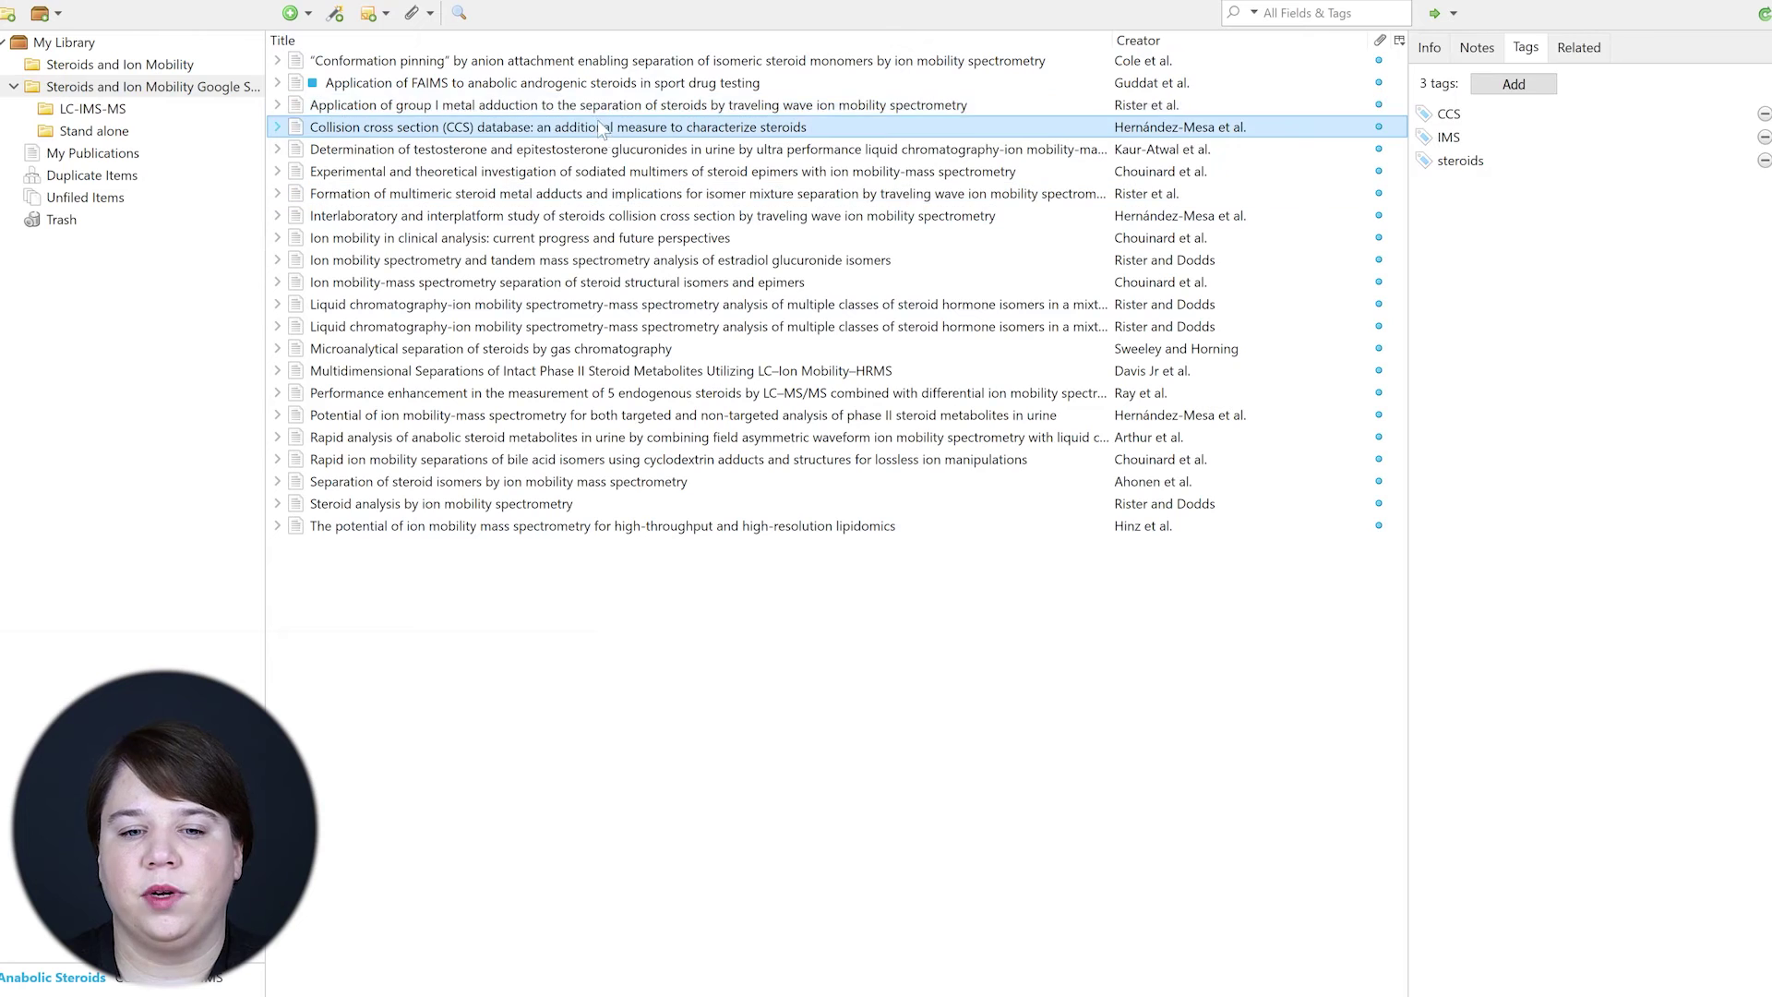
left_click(597, 105)
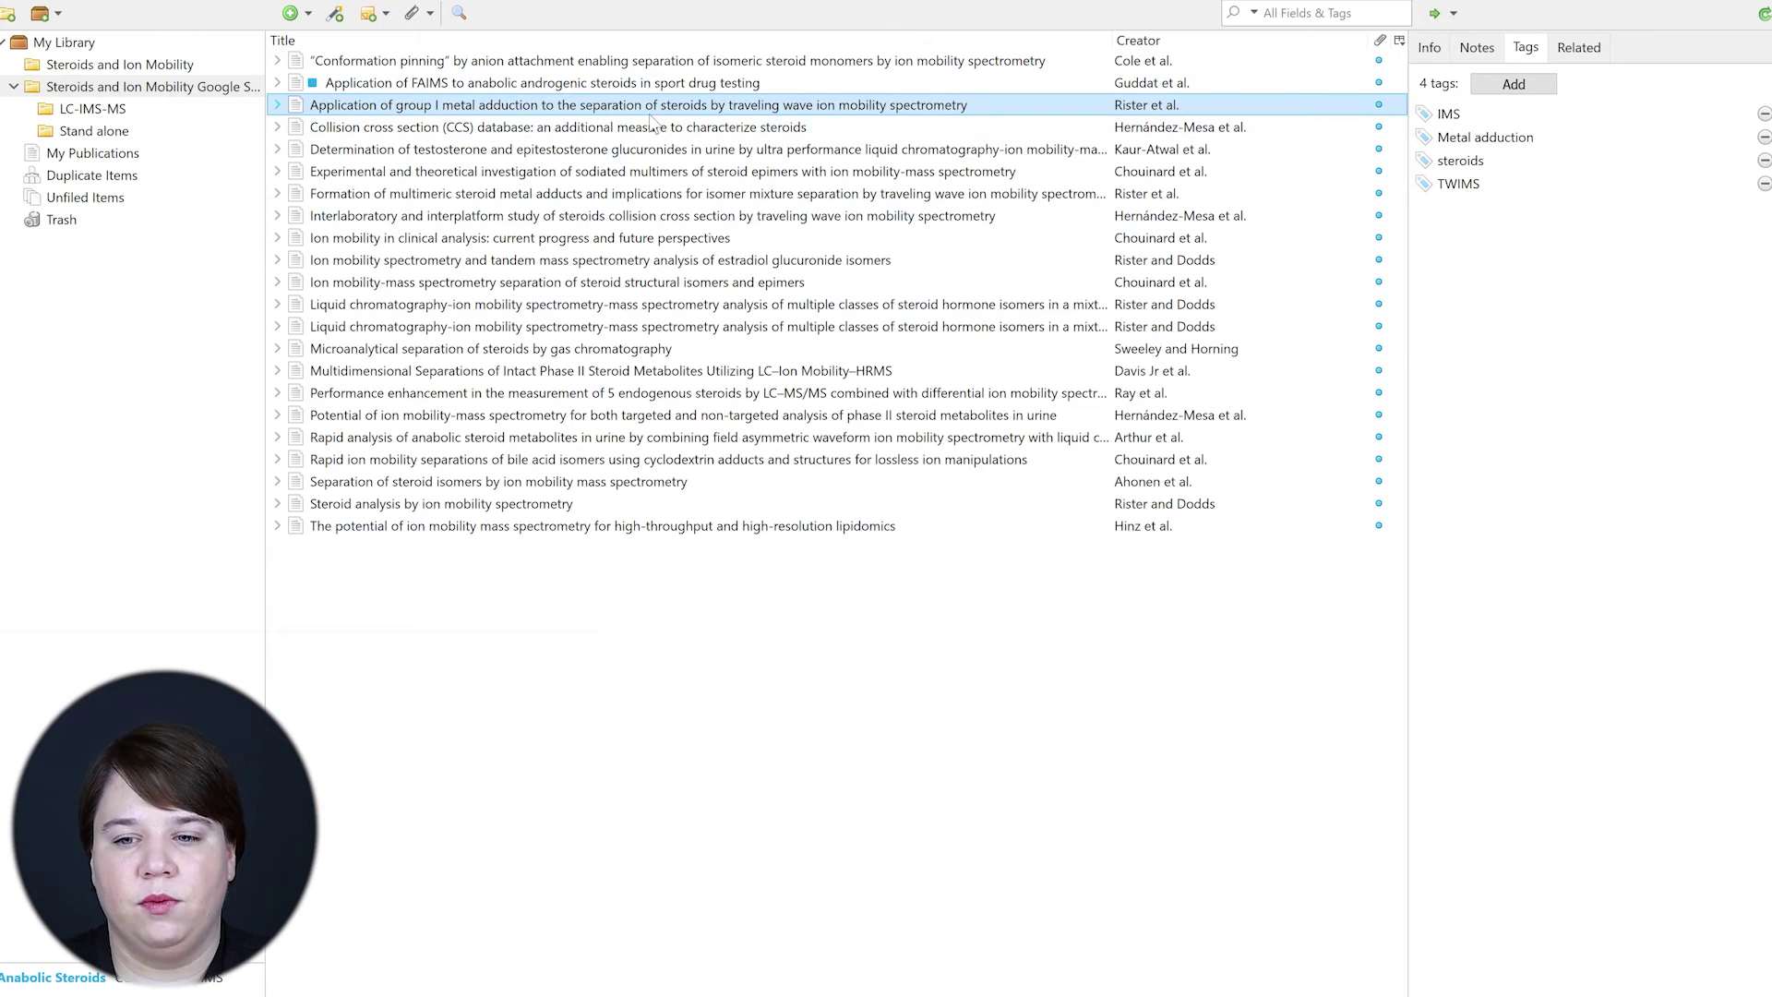
left_click(1580, 51)
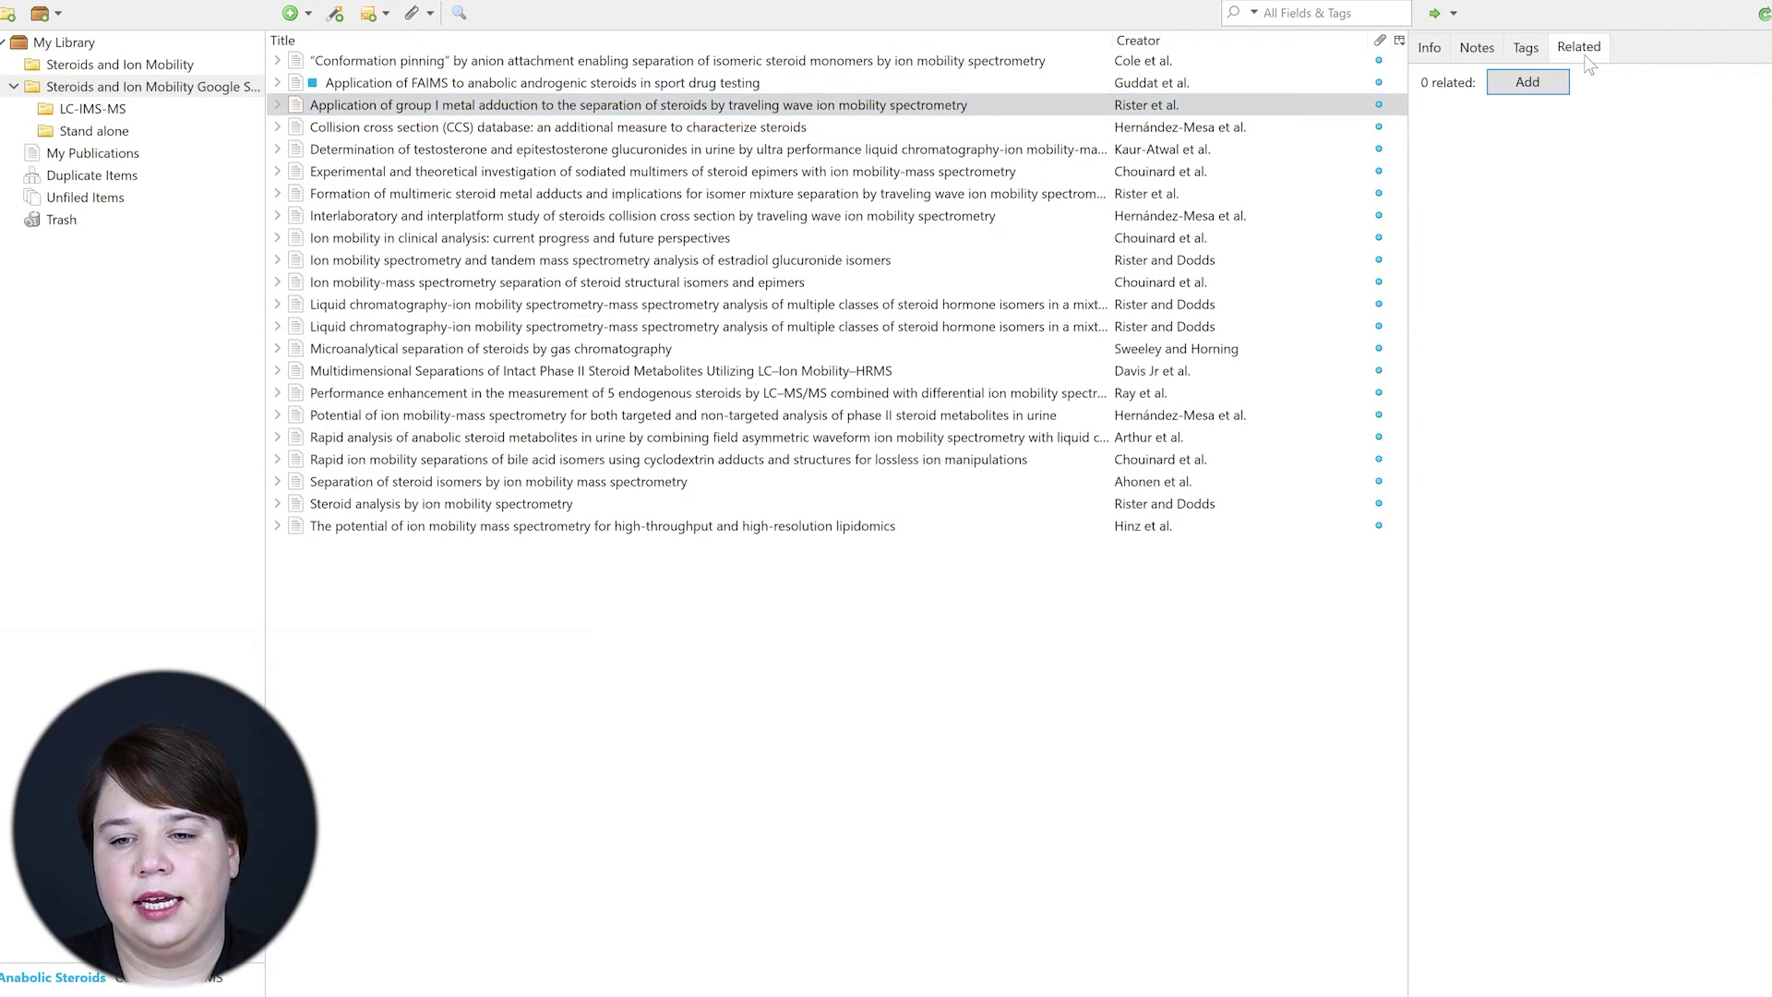
left_click(1525, 87)
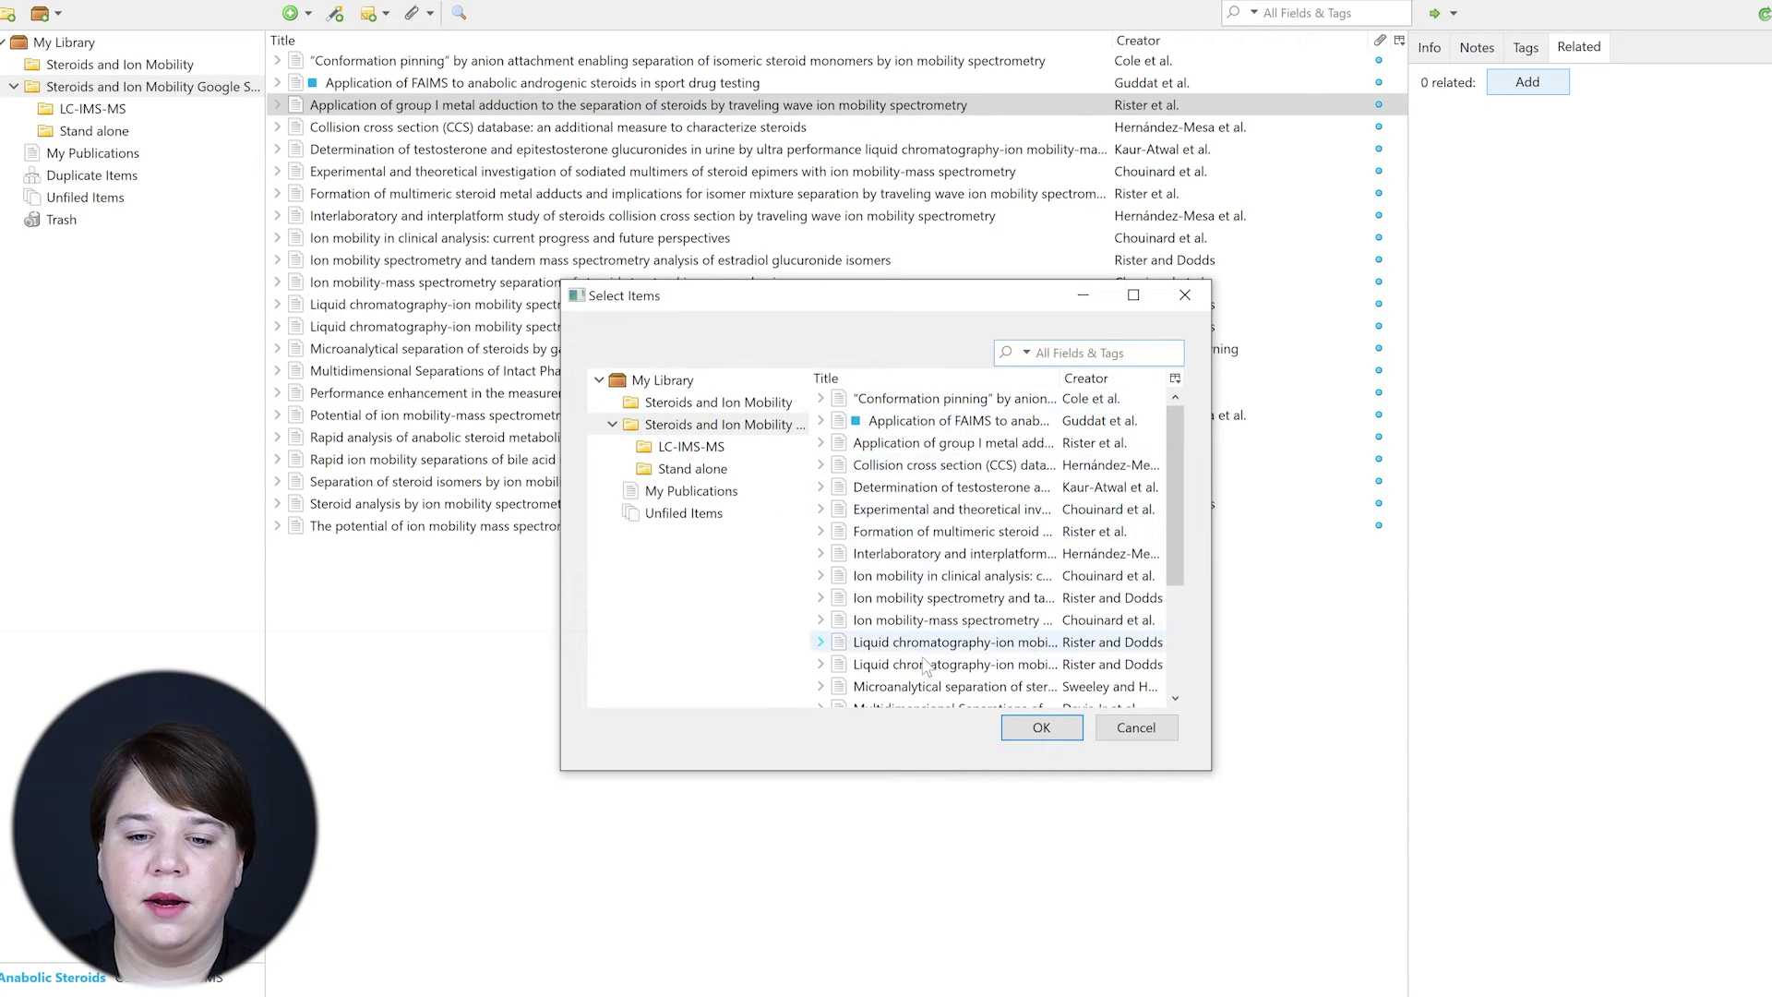
scroll(957, 605, "down", 1)
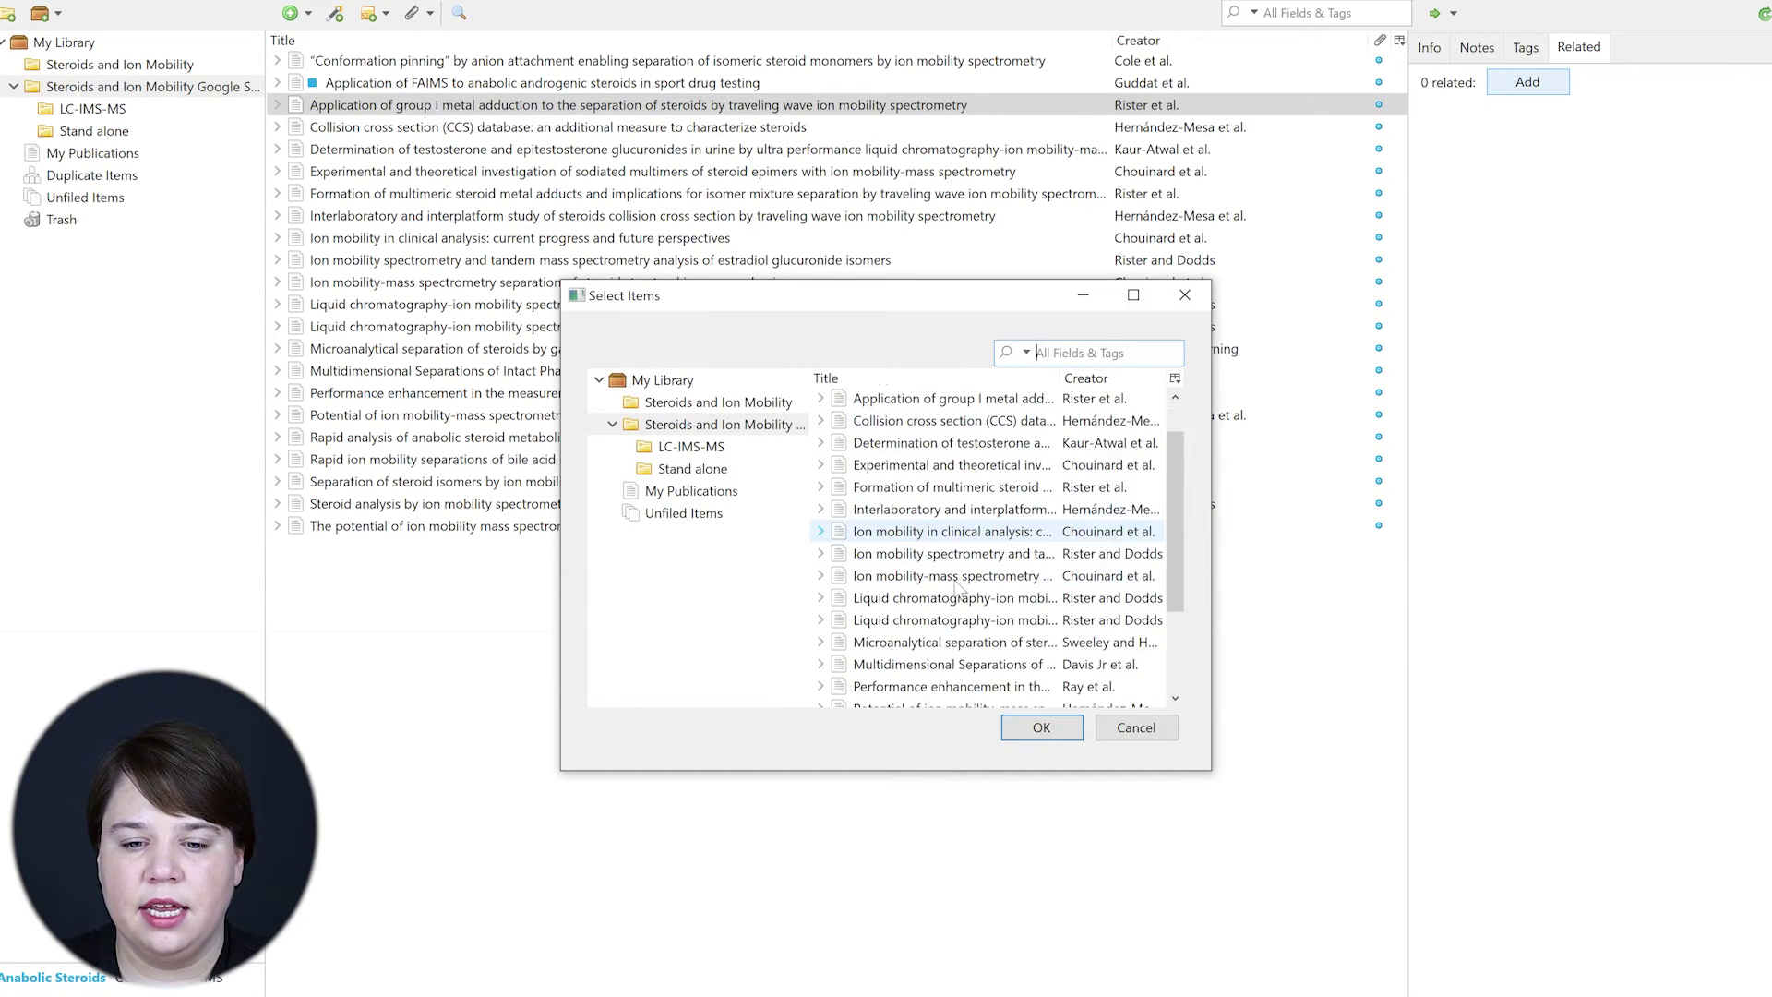
scroll(957, 586, "up", 1)
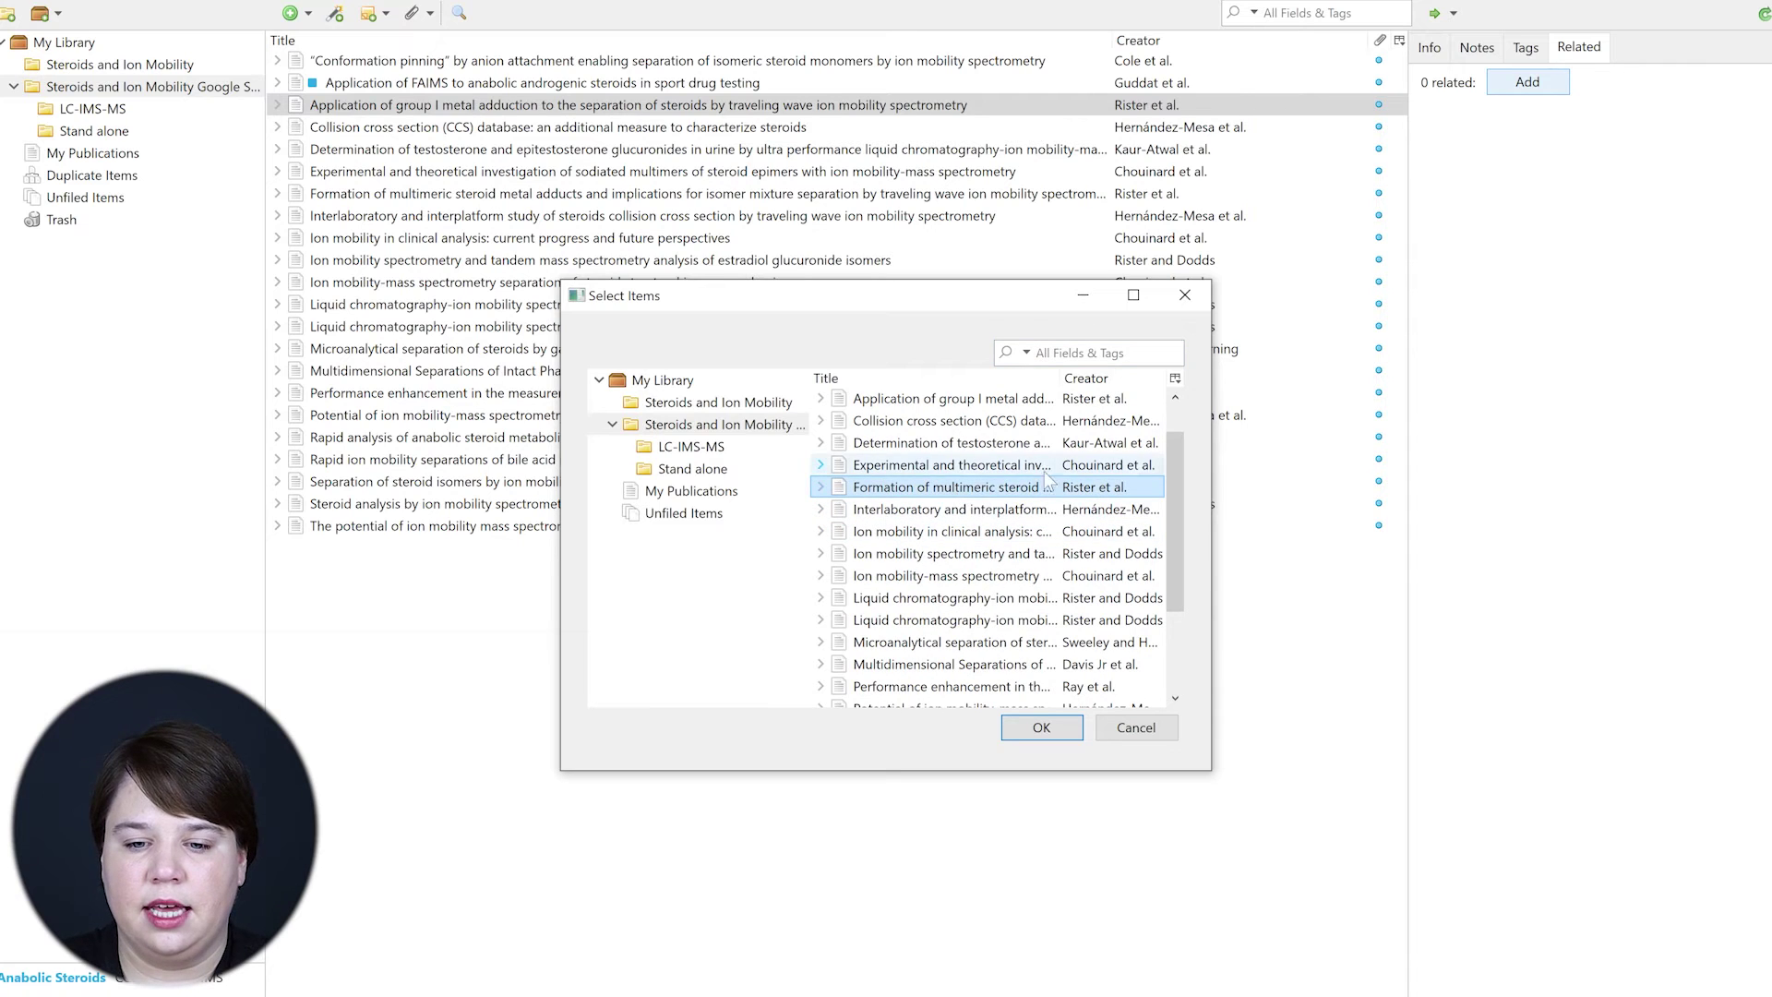
left_click(1070, 733)
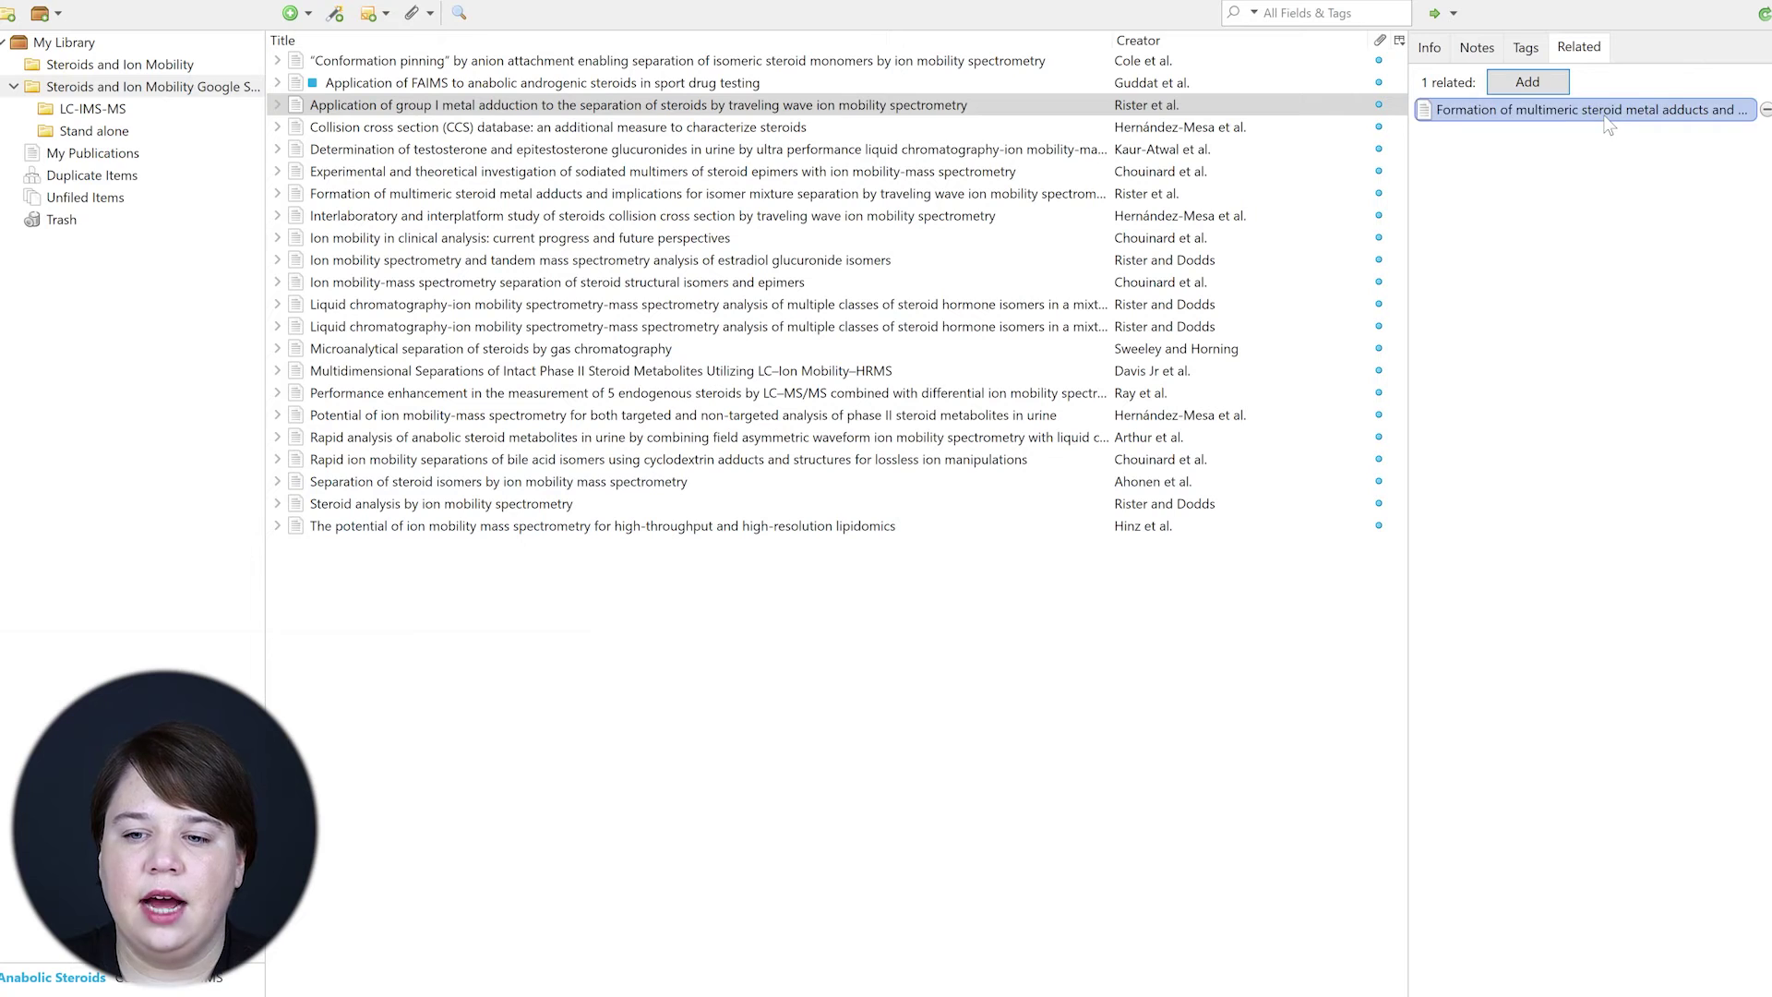
Step: Check the related item on the Formation of multimeric article, then the tags and related item of the Application of group I metal adduction article
left_click(1190, 194)
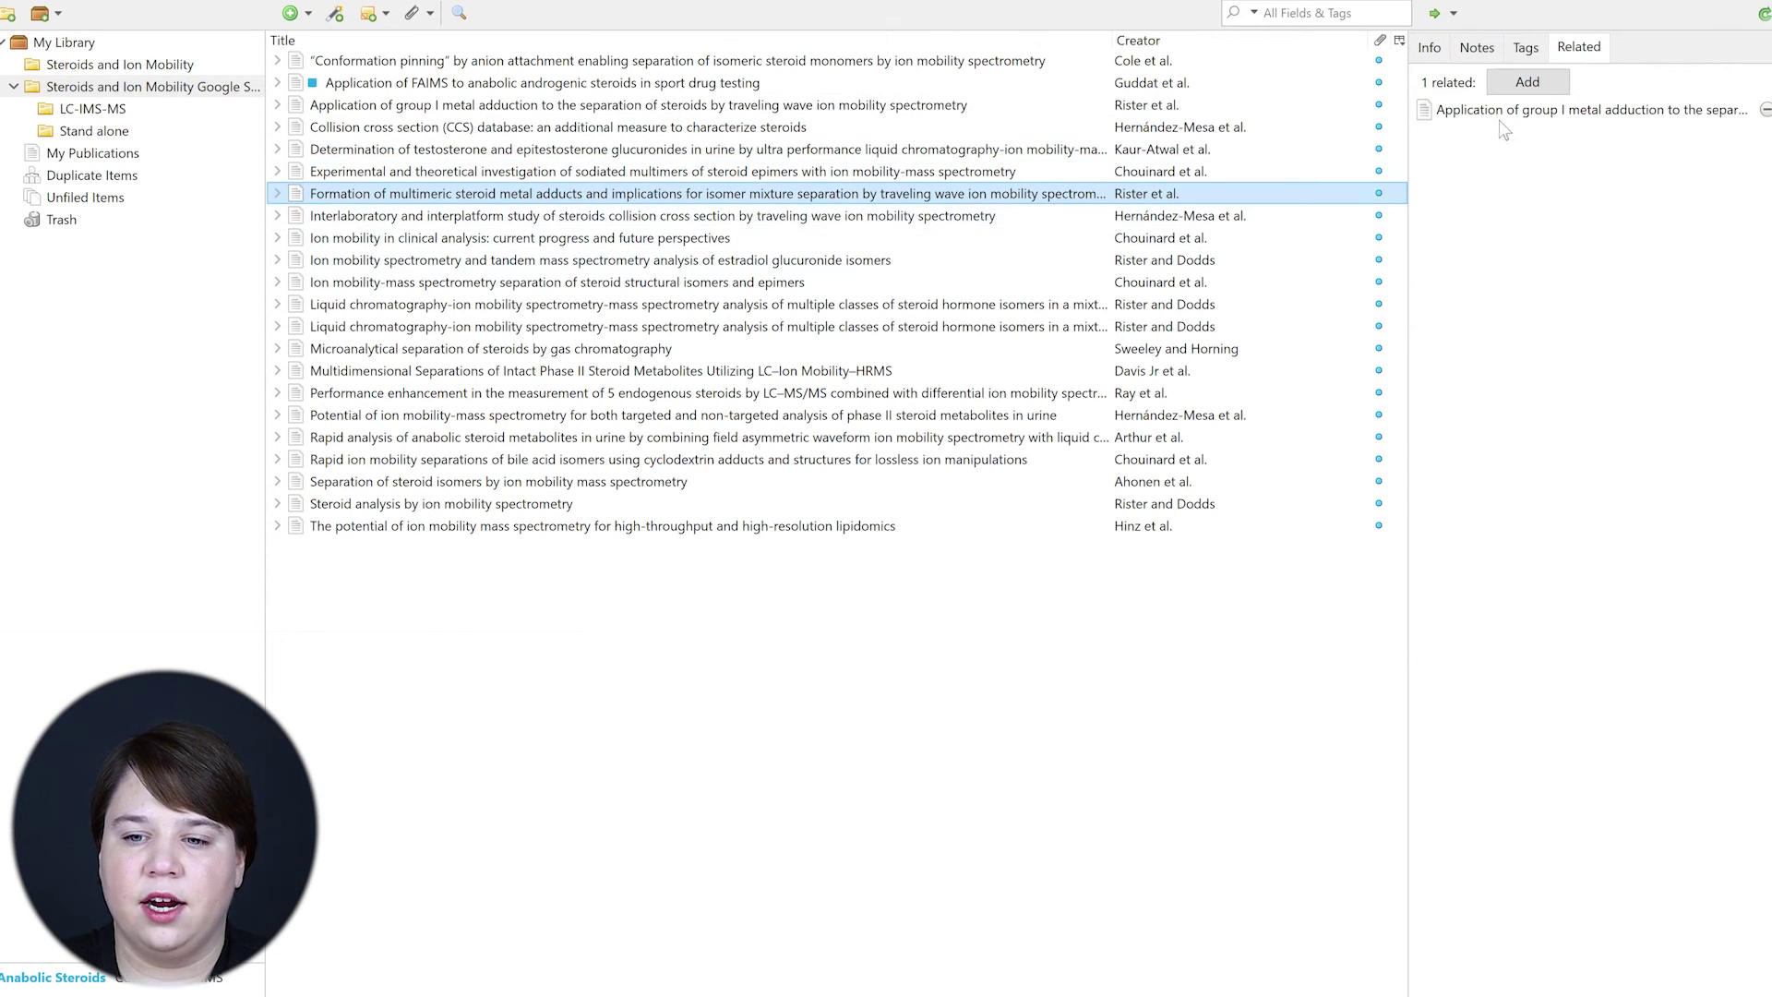
left_click(601, 108)
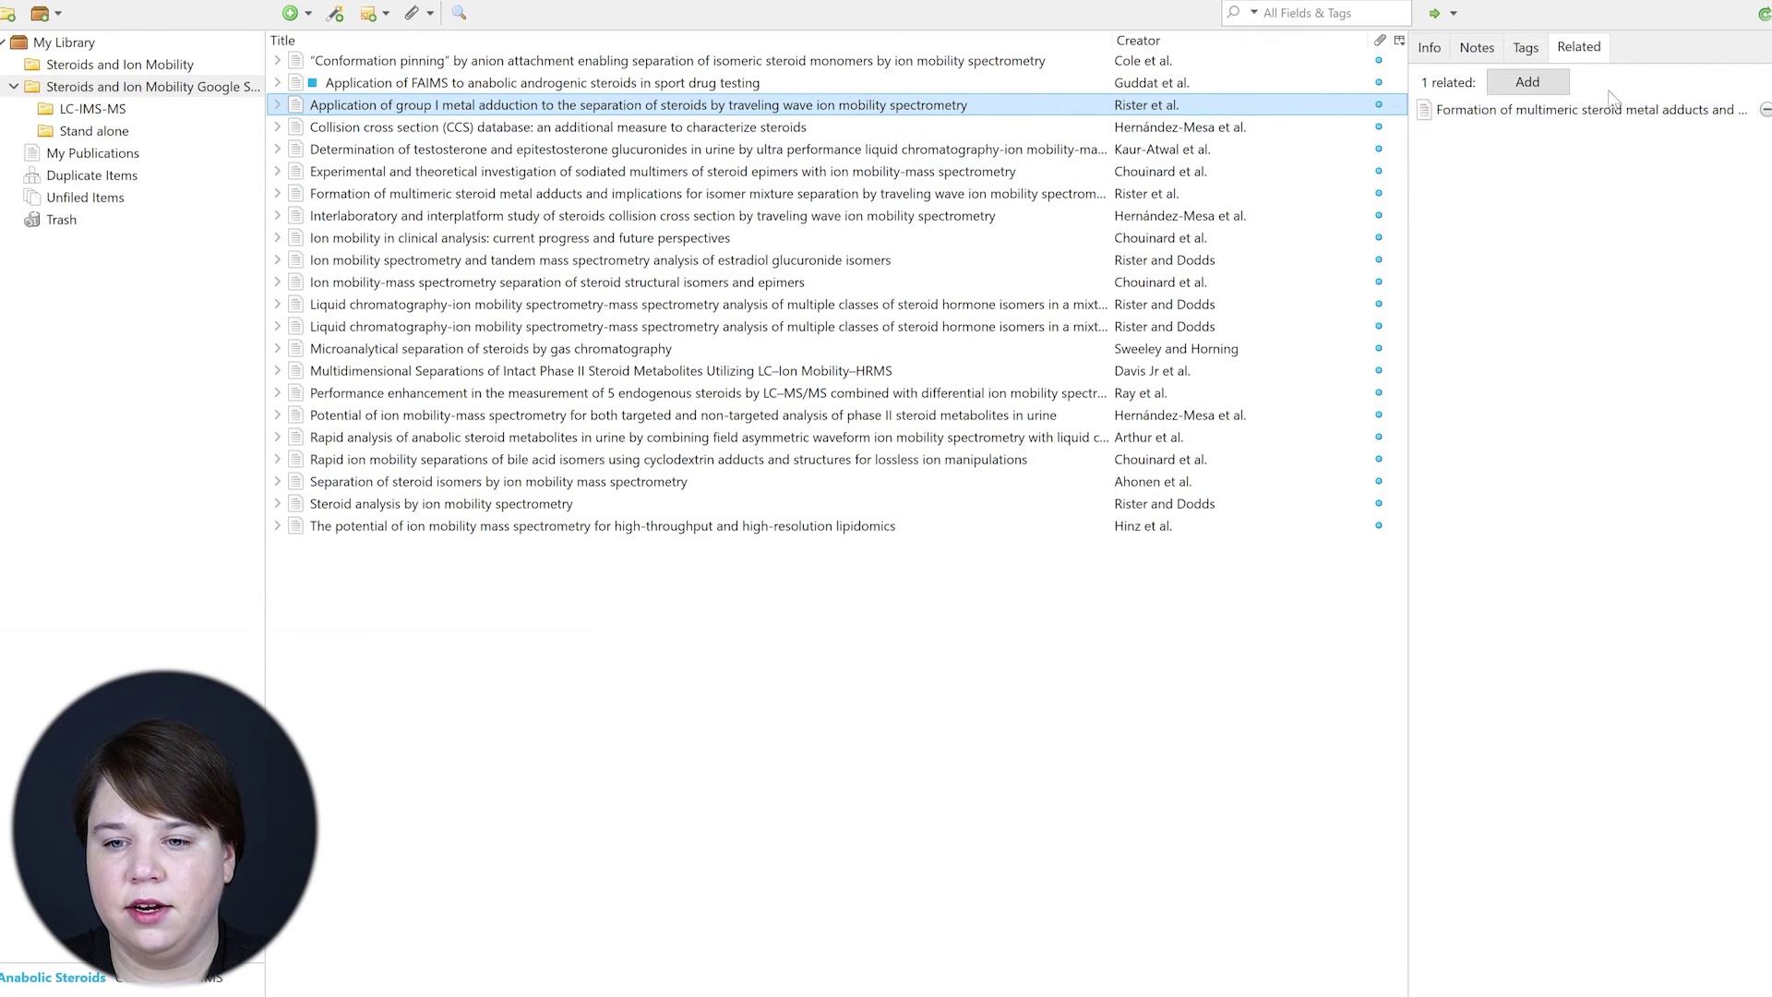
left_click(1525, 47)
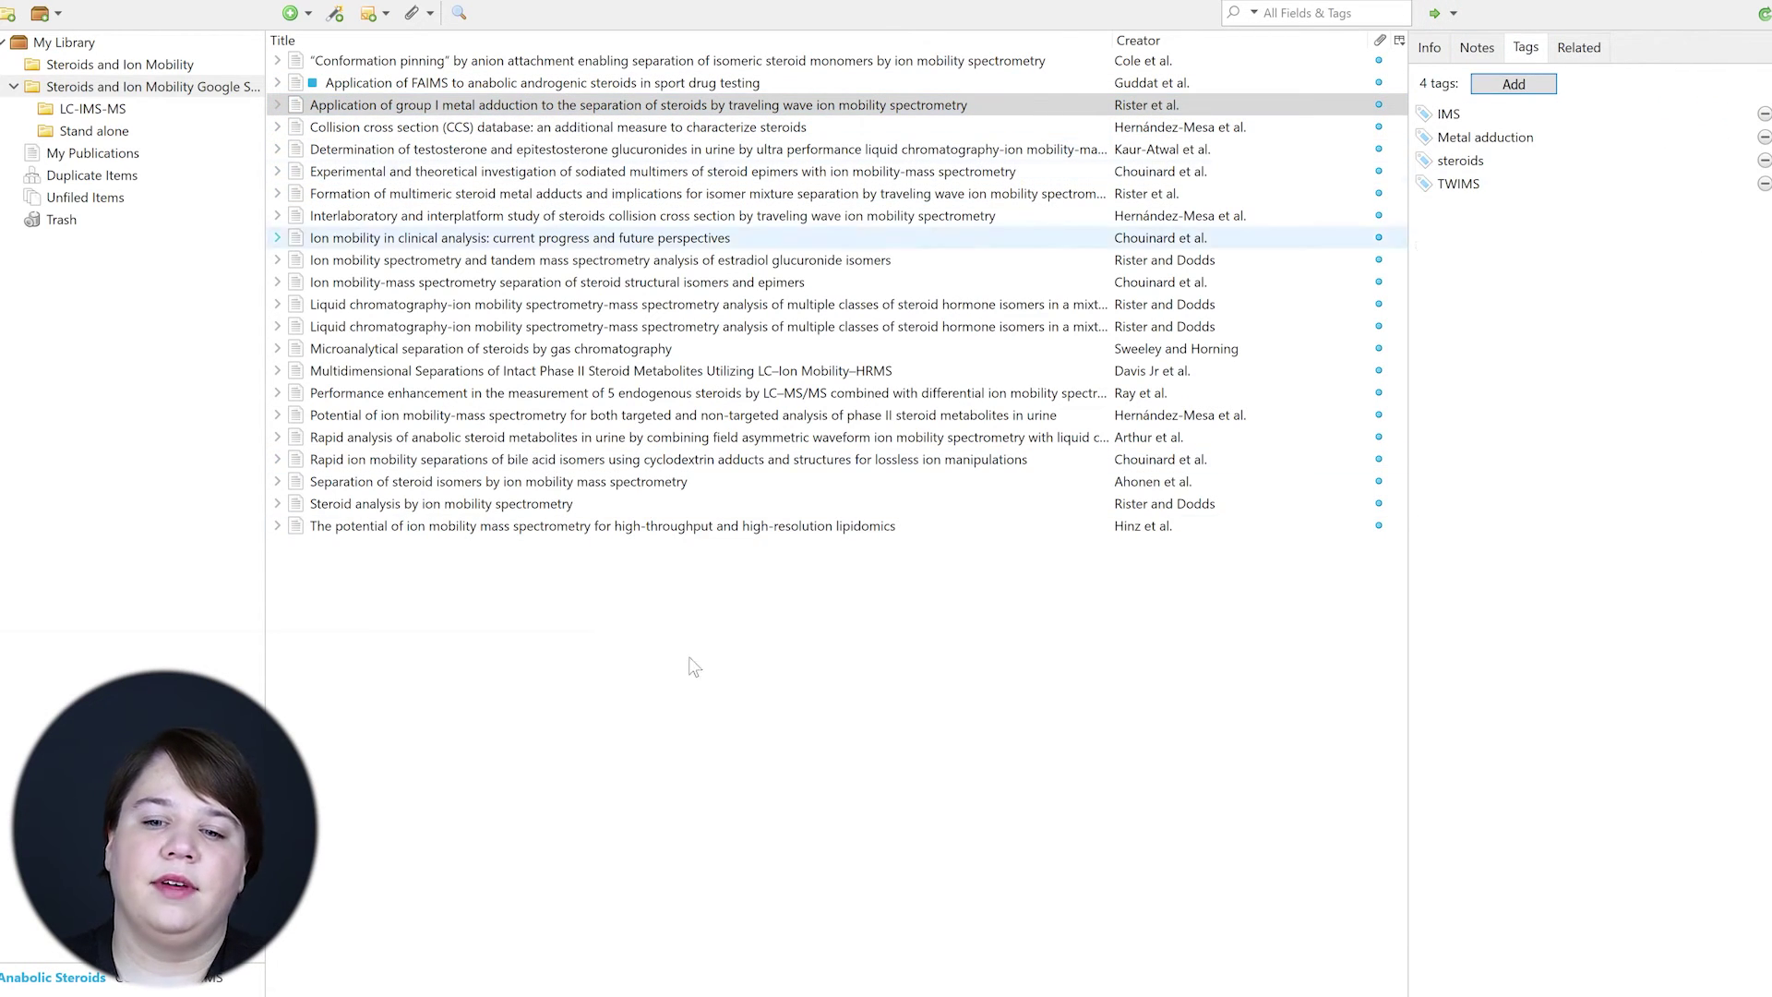
left_click(1594, 50)
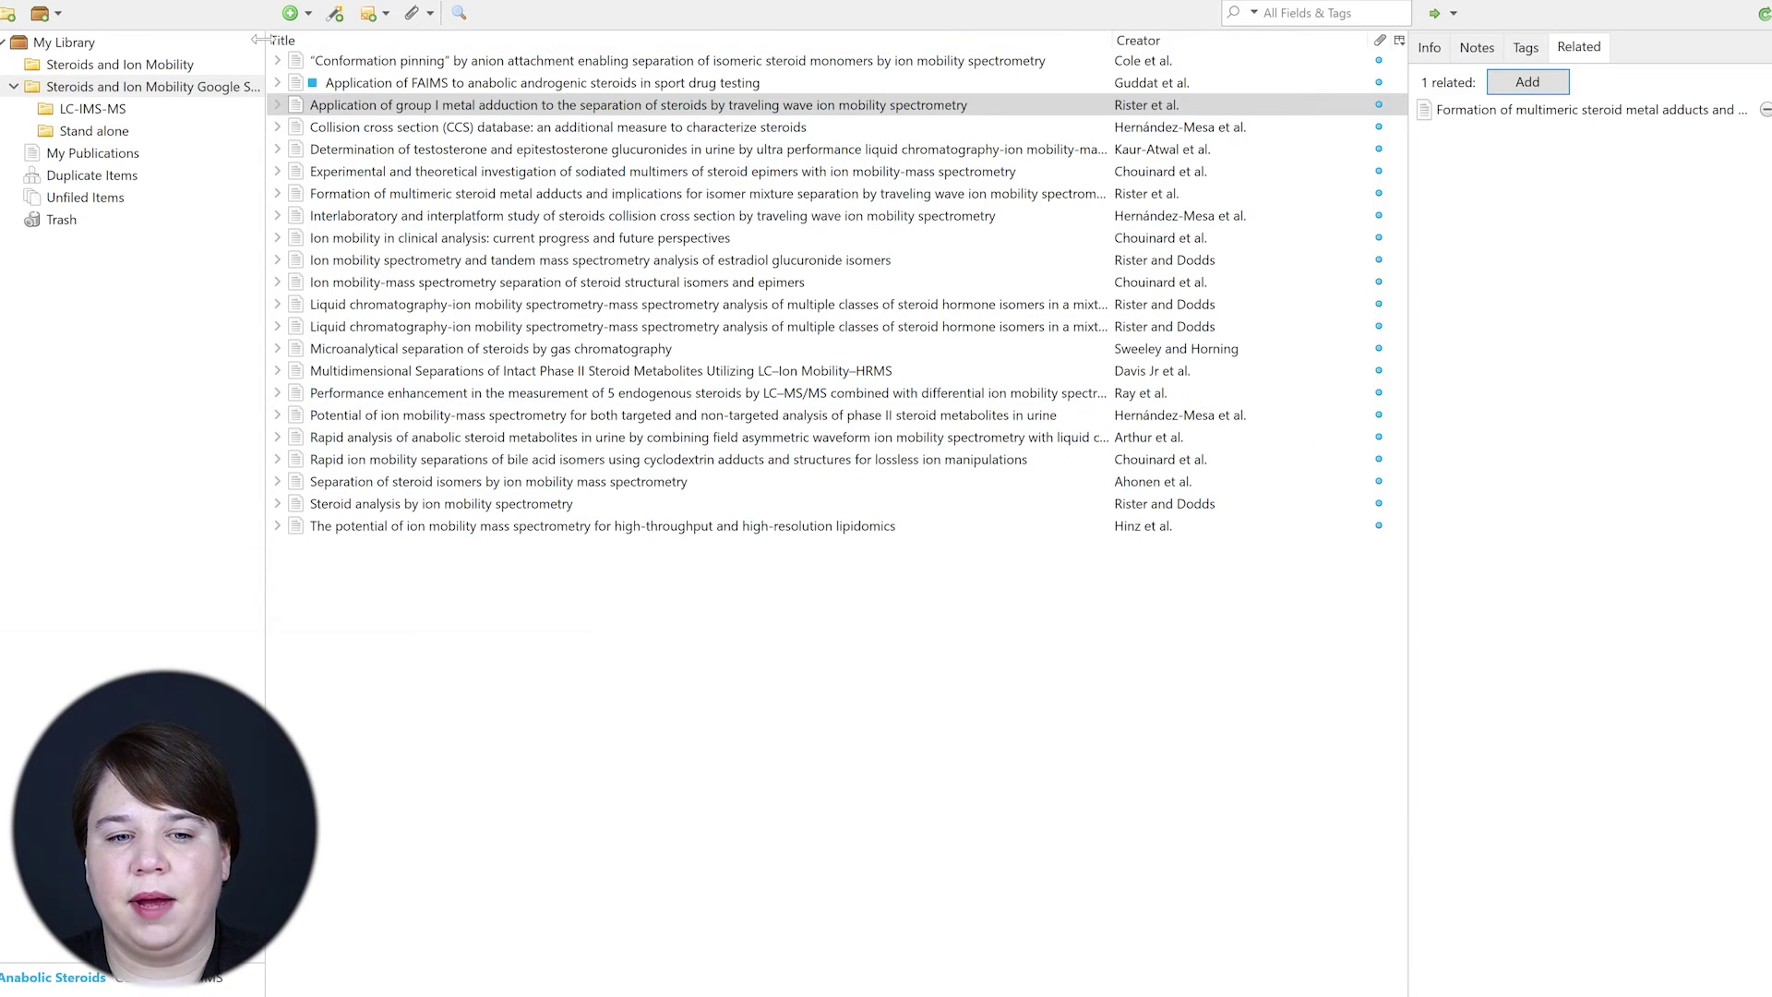
Step: Sort the articles in the collection by title
left_click(823, 46)
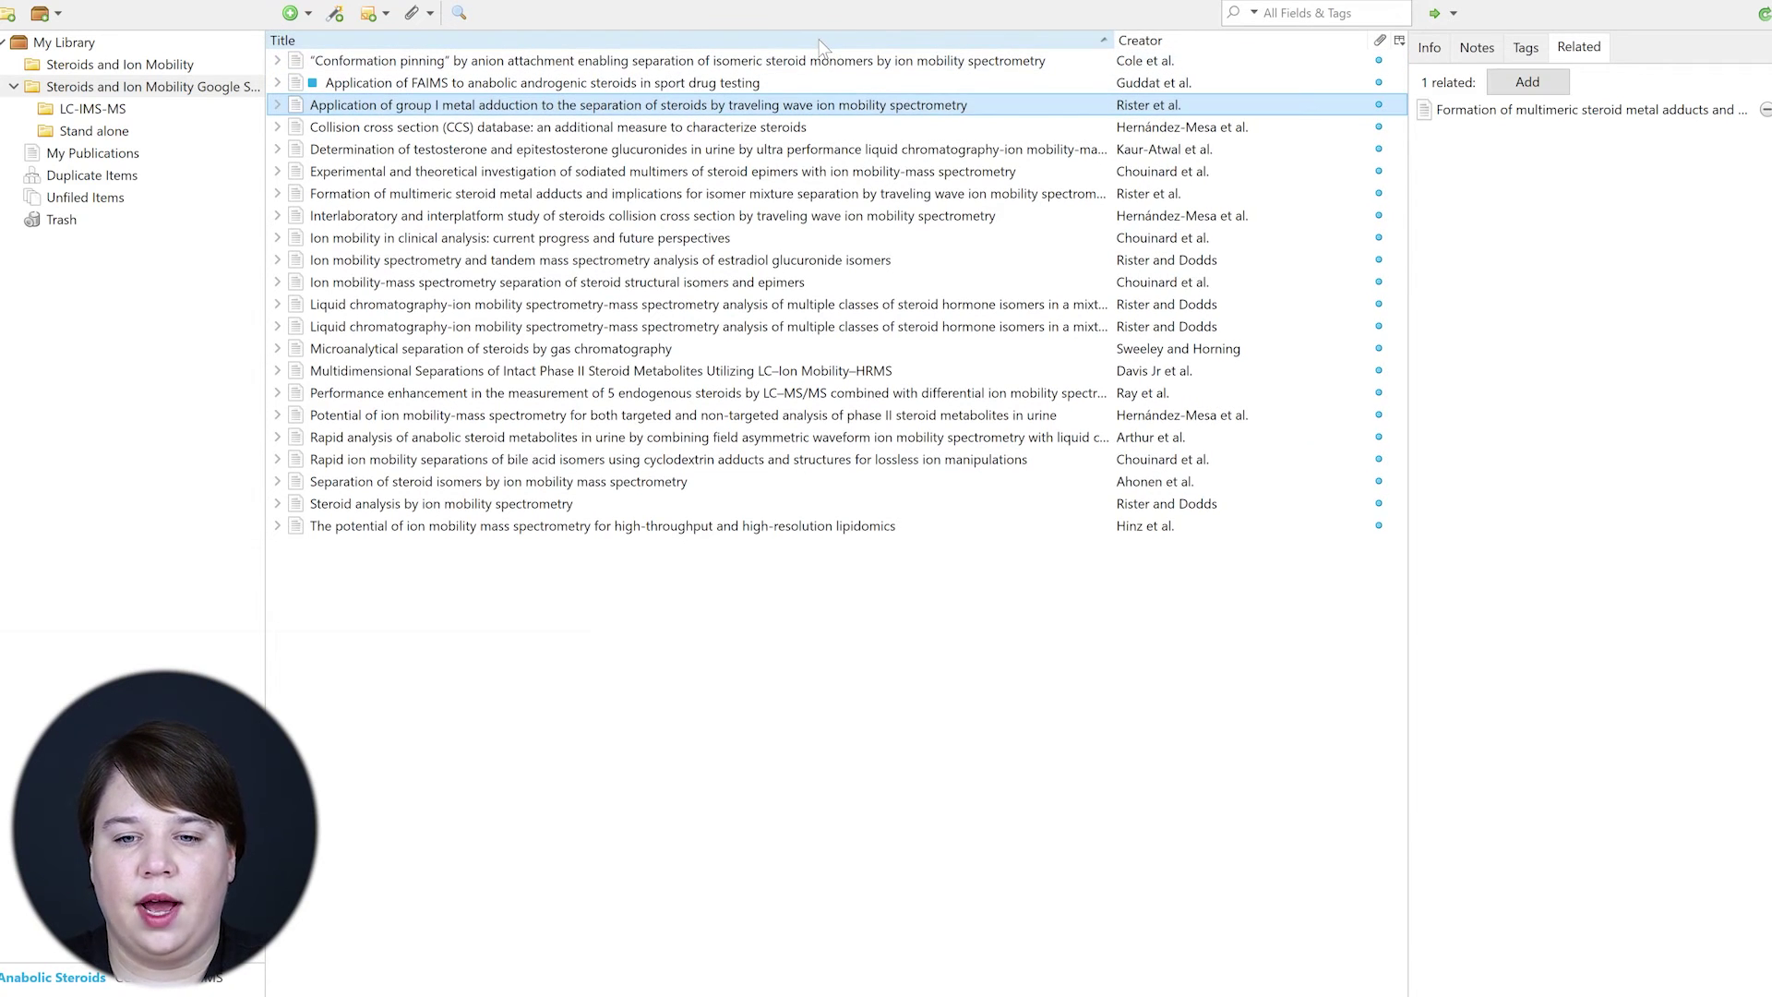
Step: Sort the articles in the collection by creator and select the group of adjacent articles sharing the same lead author
left_click(1182, 37)
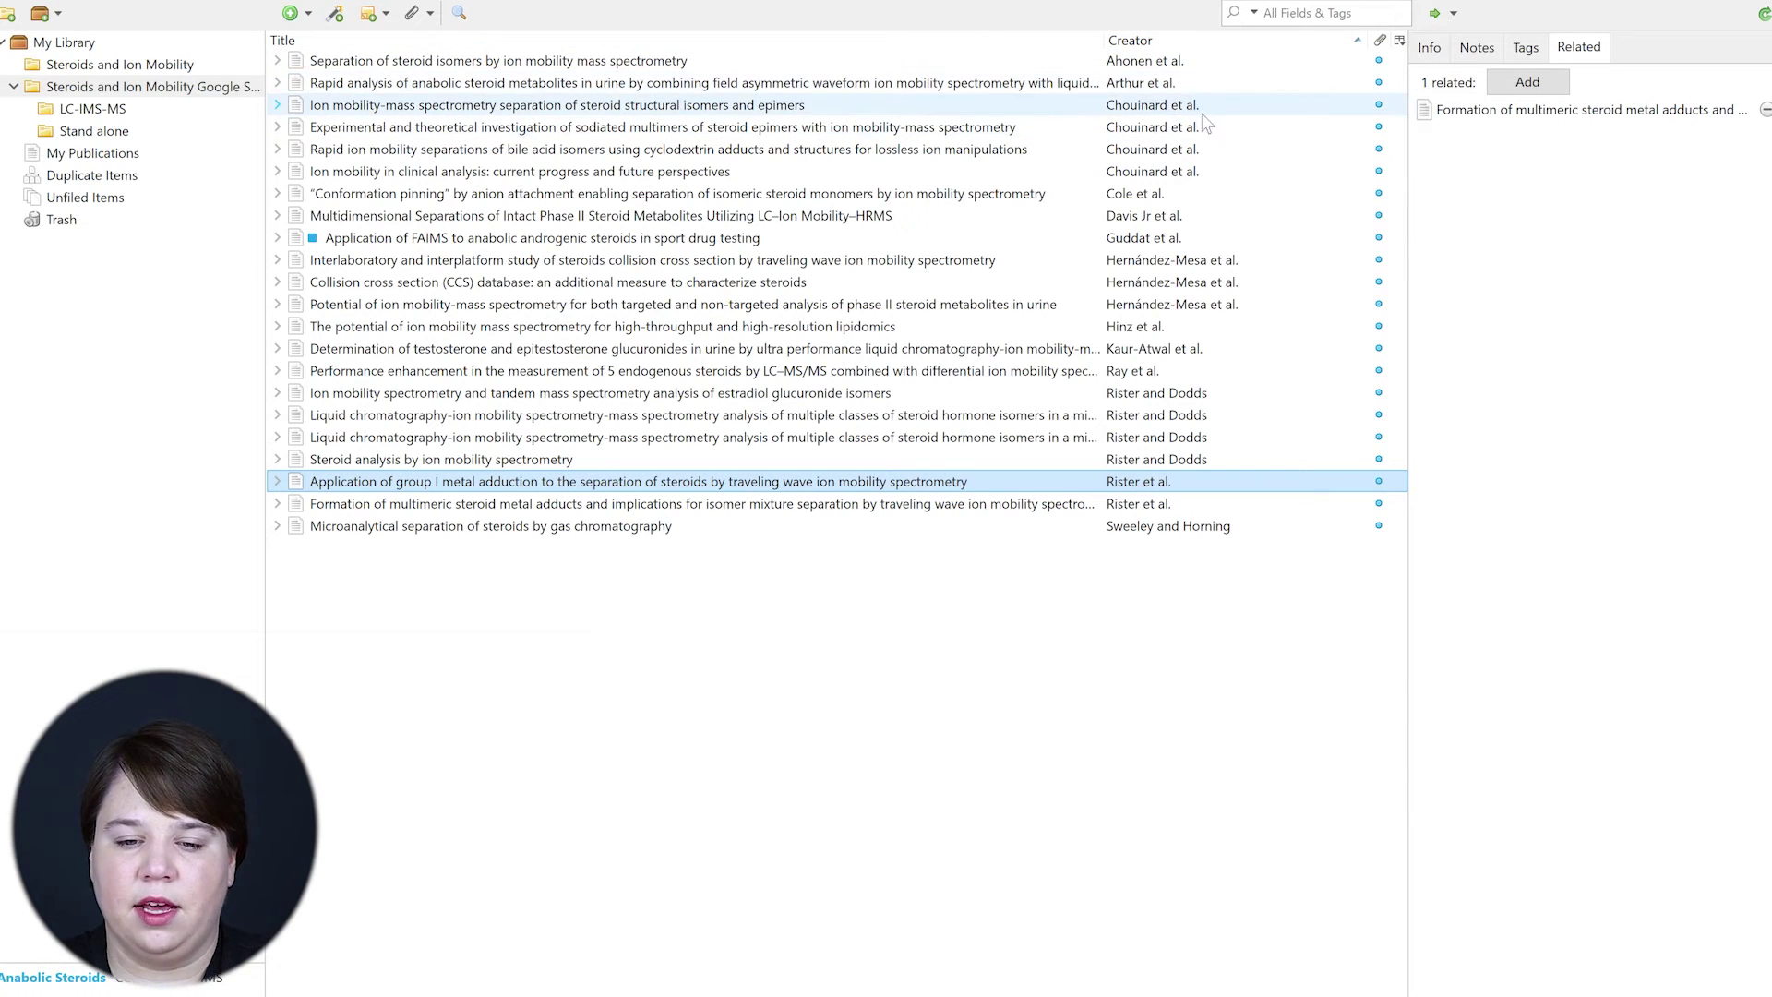
left_click(1197, 394)
left_click(1137, 504, "shift")
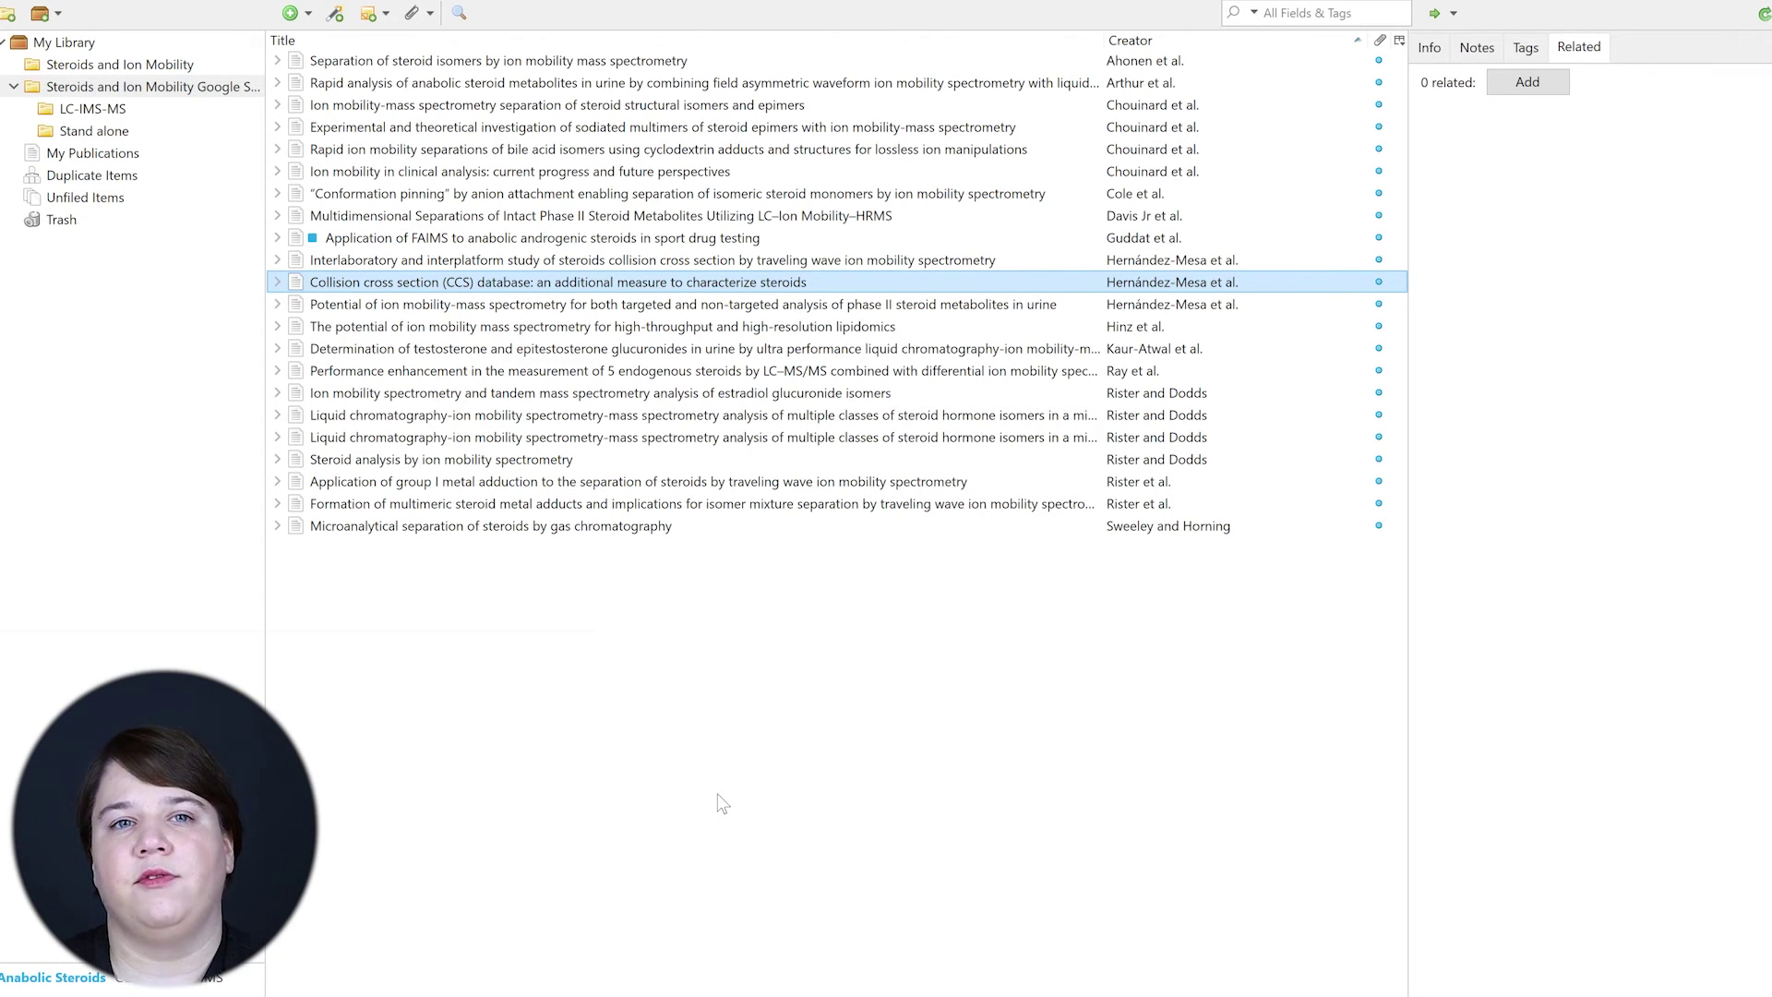
Step: Attach the article's PDF from the Downloads folder to the Application of group I metal adduction article
left_click(279, 484)
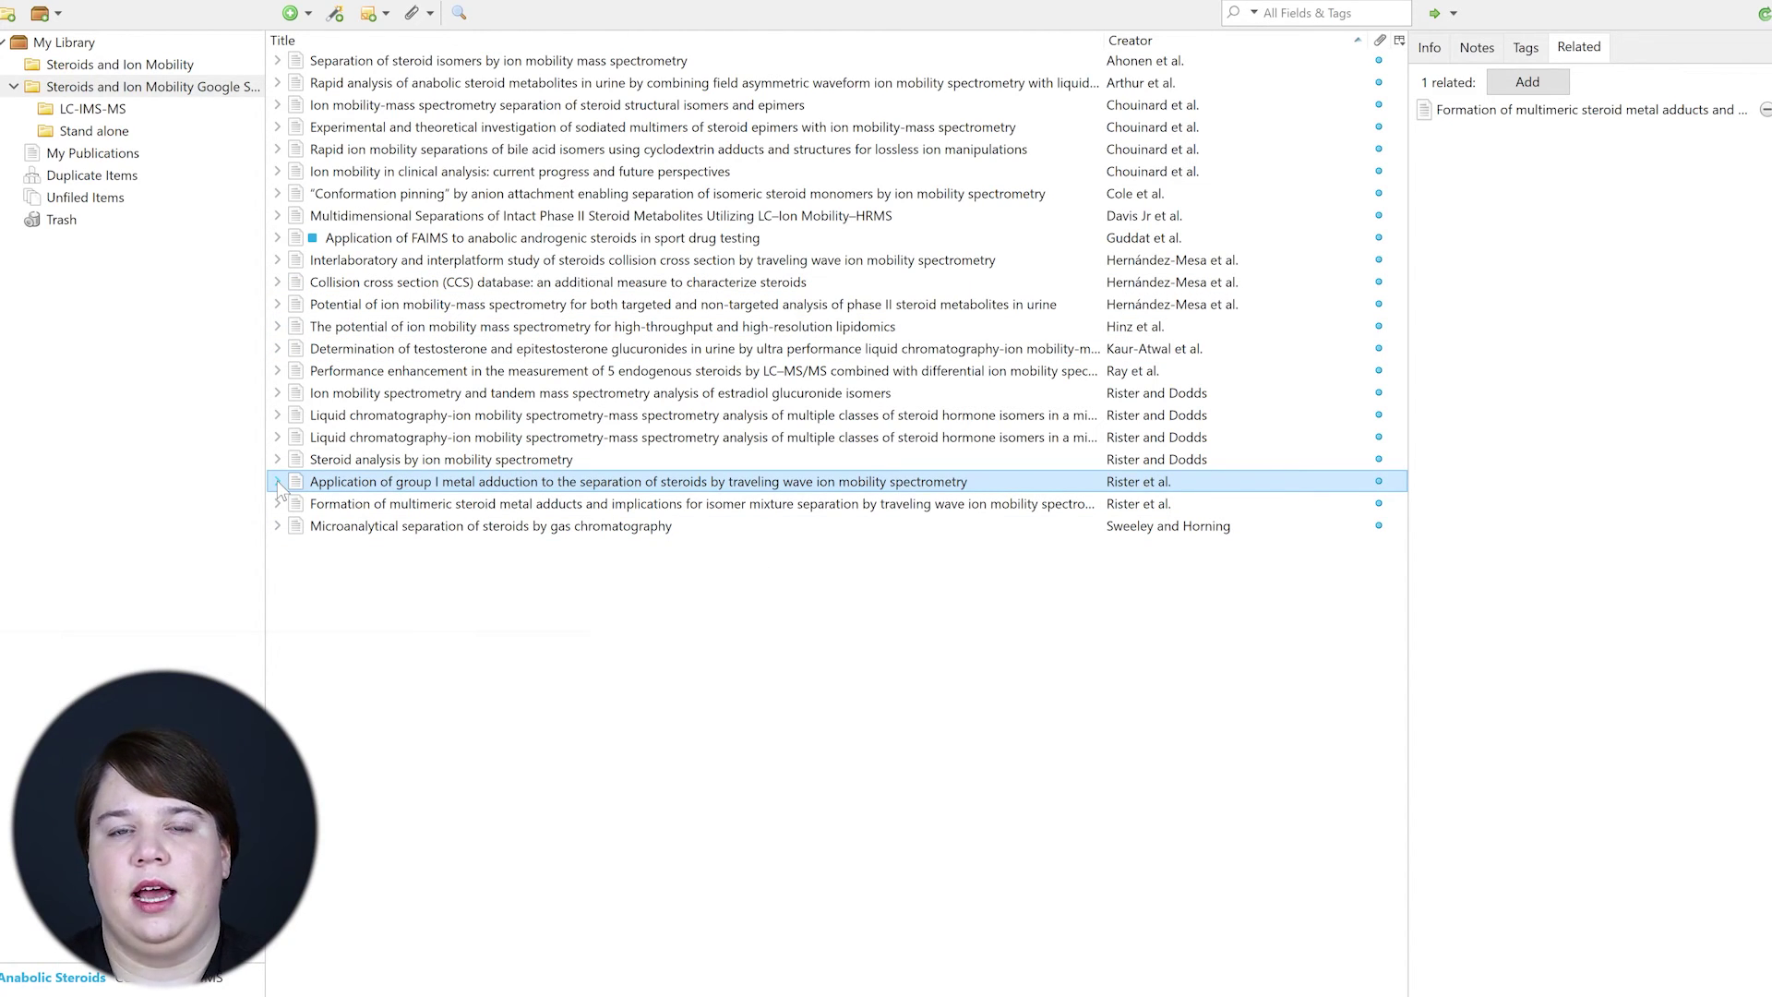
right_click(280, 488)
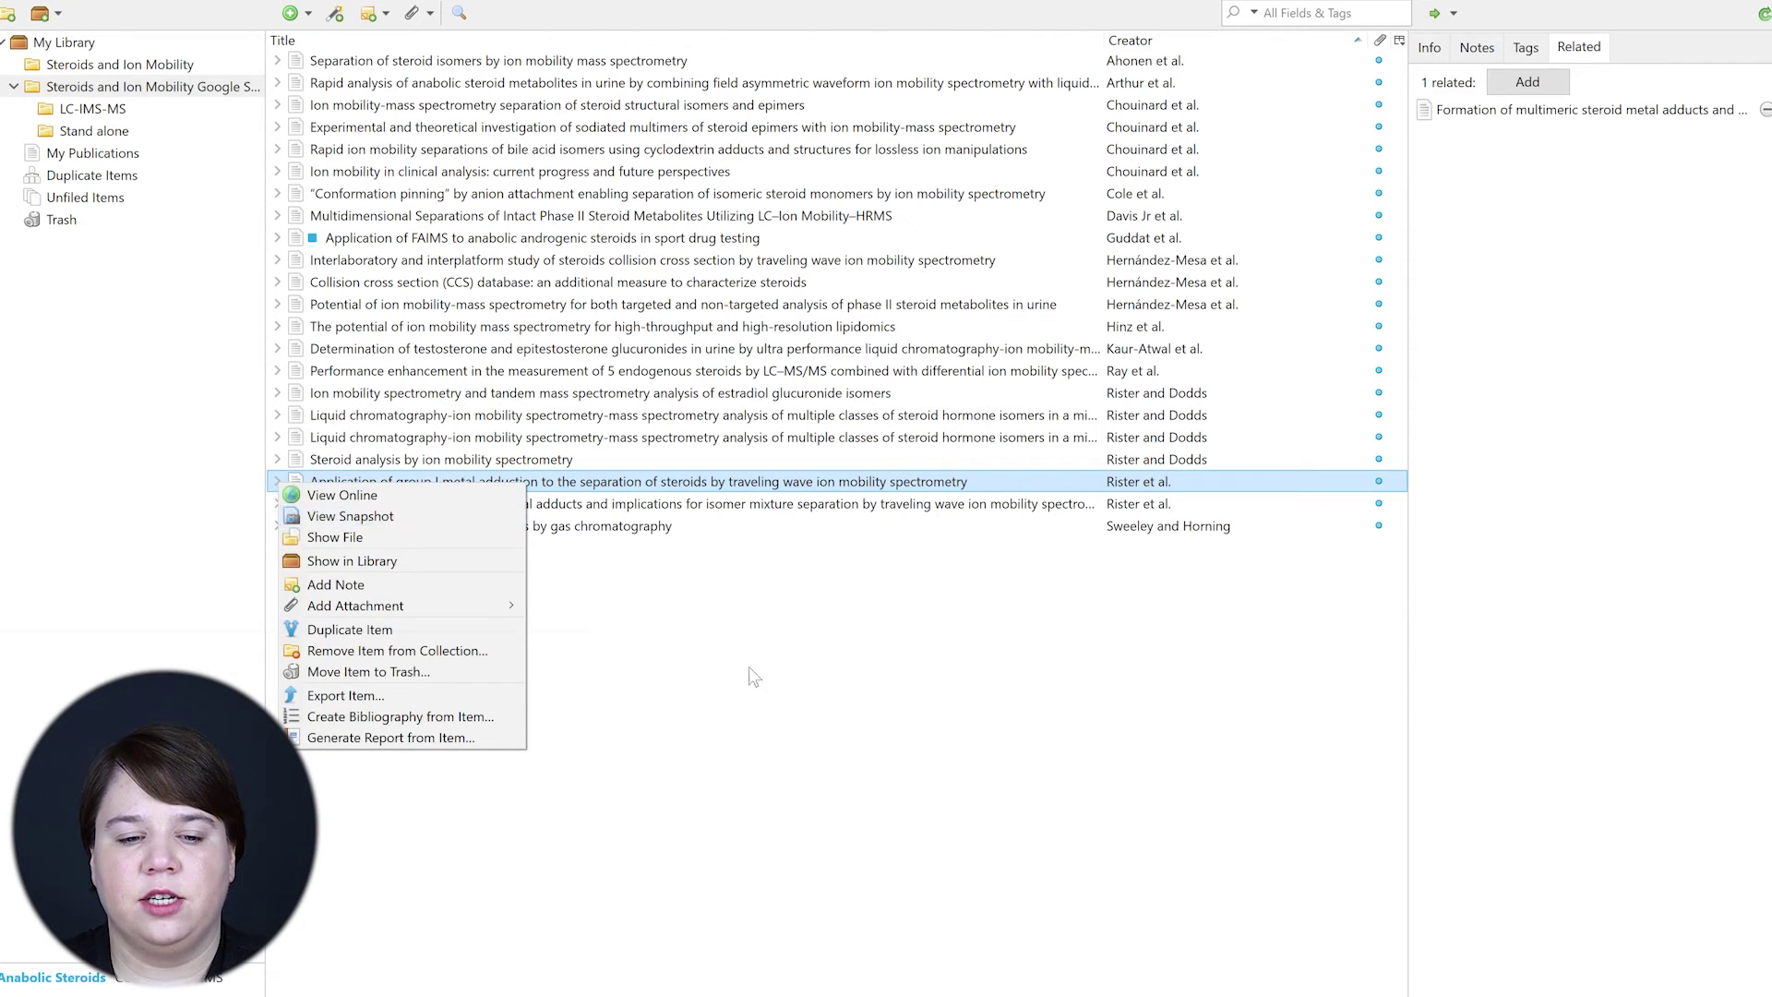
key("Escape")
left_click(277, 482)
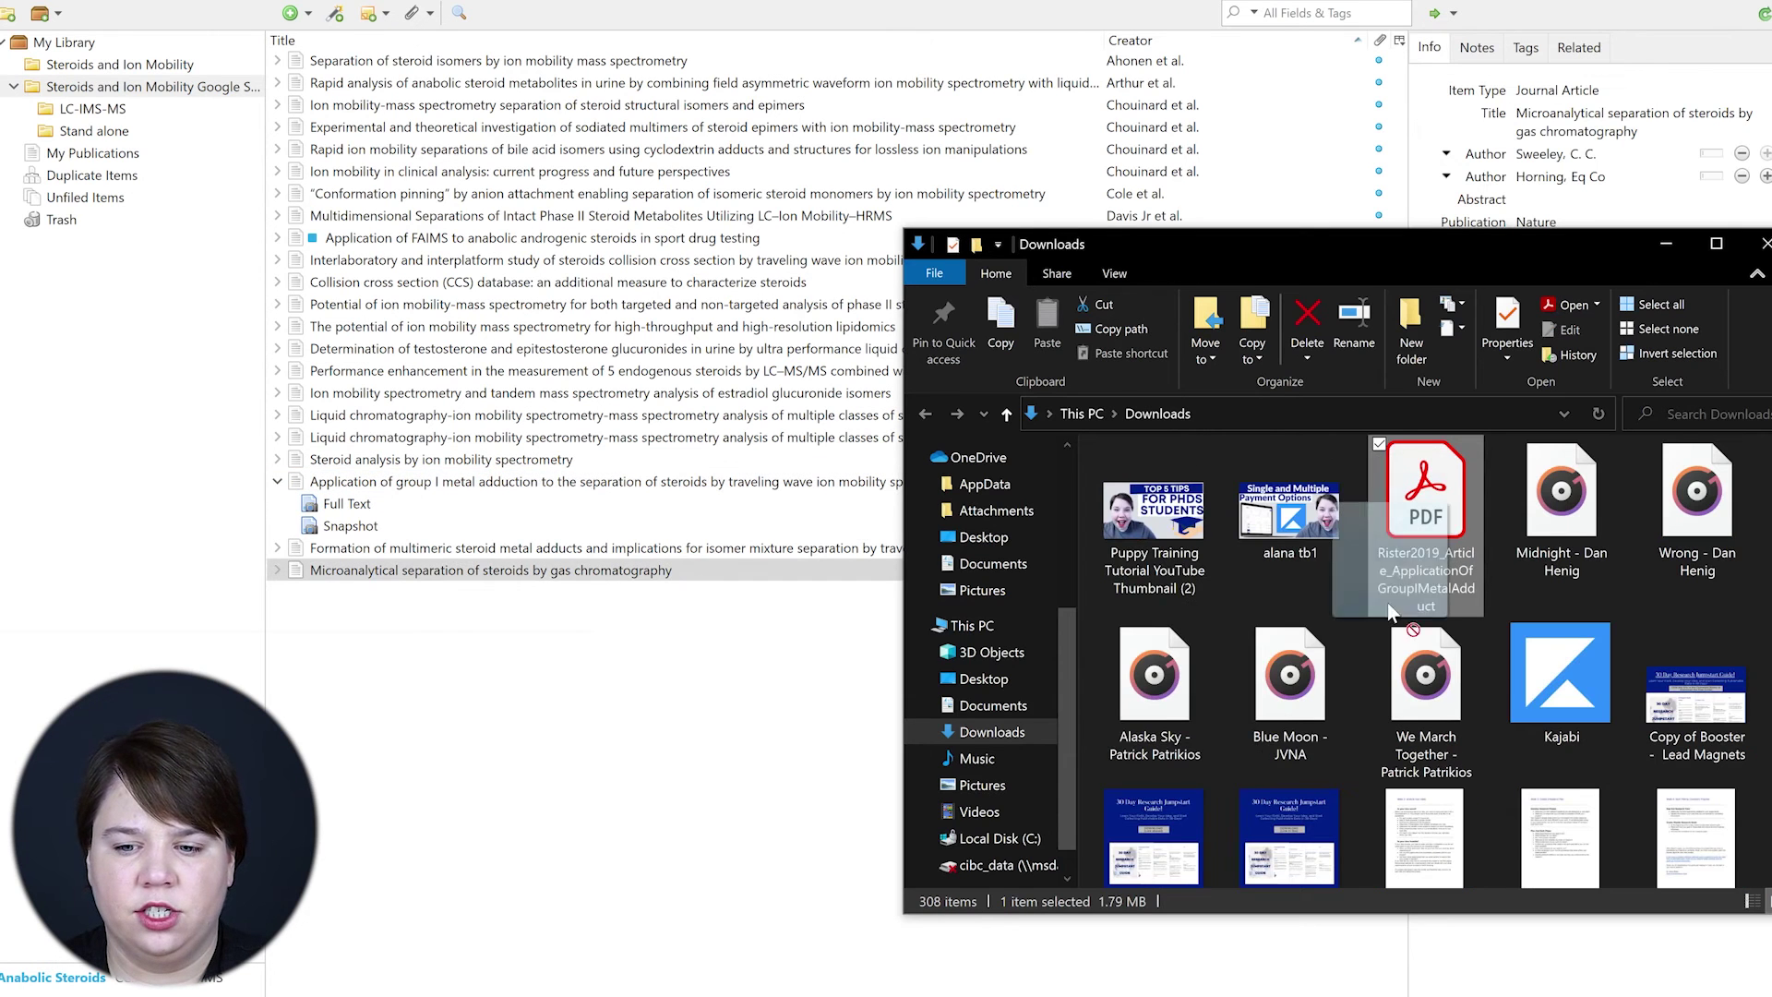
left_click_drag(1421, 528, 393, 488)
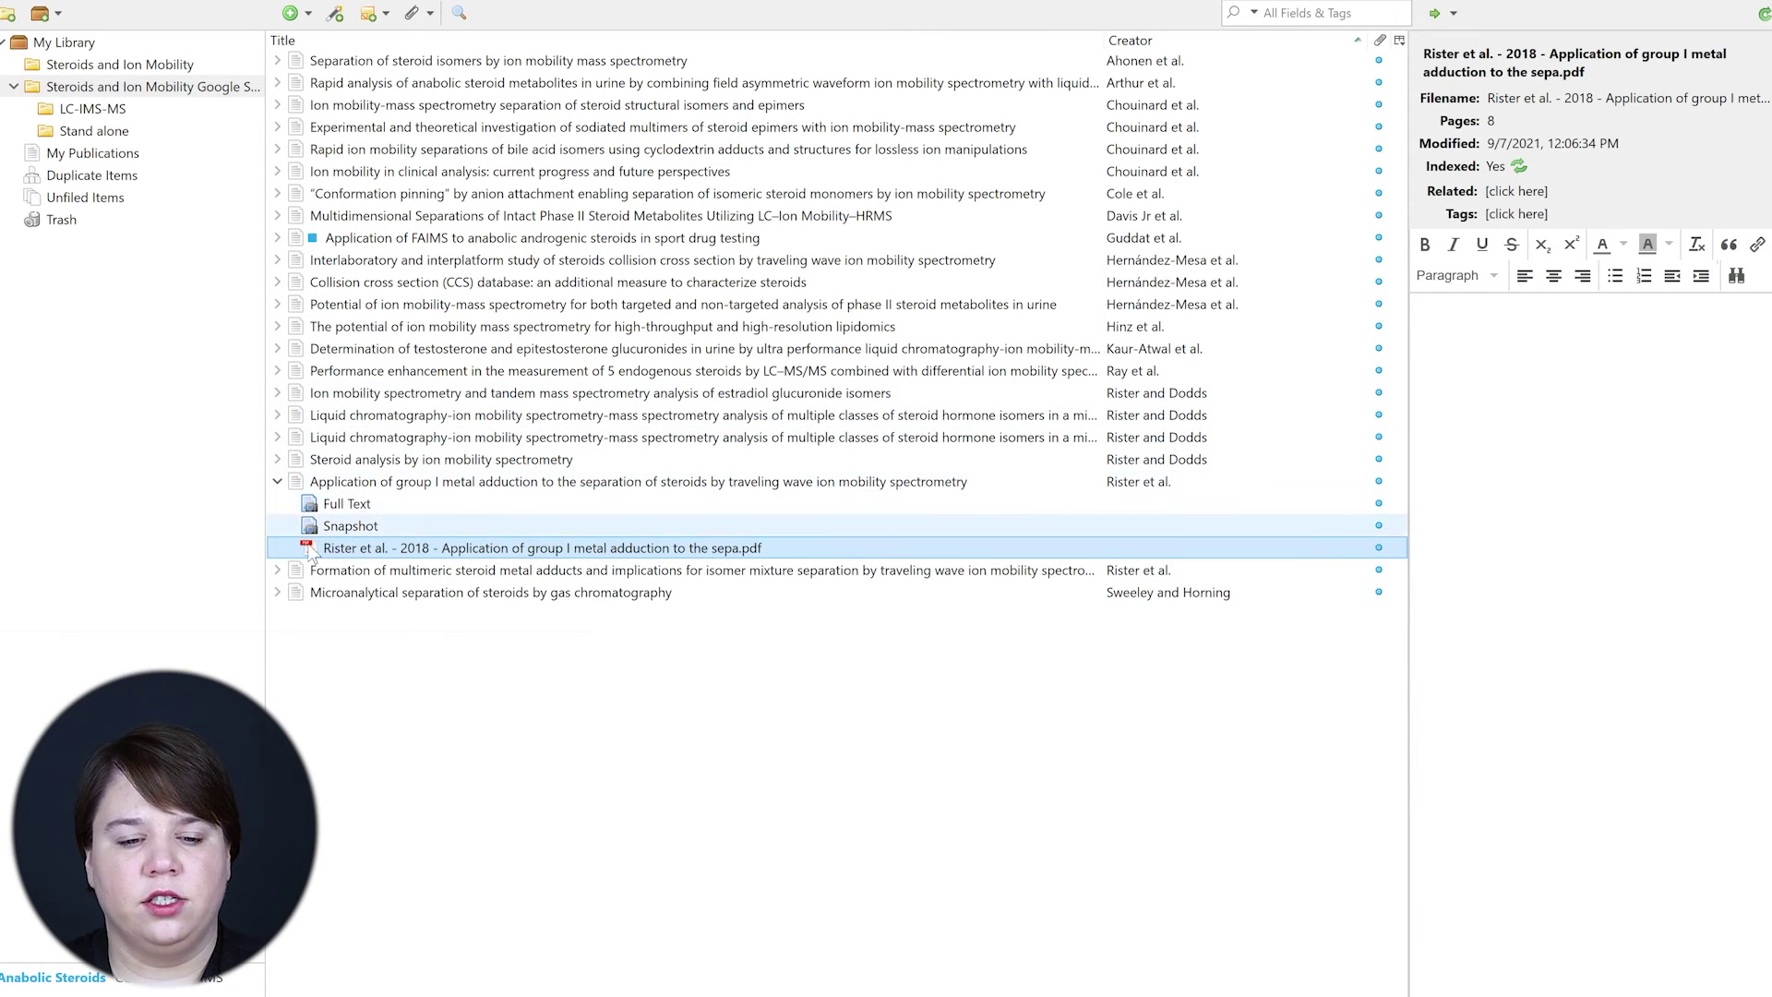
Step: View the PDF attached to the Application of group I metal adduction article, then return and check the article's list of attachments
double_click(412, 550)
left_click(732, 123)
key("Escape")
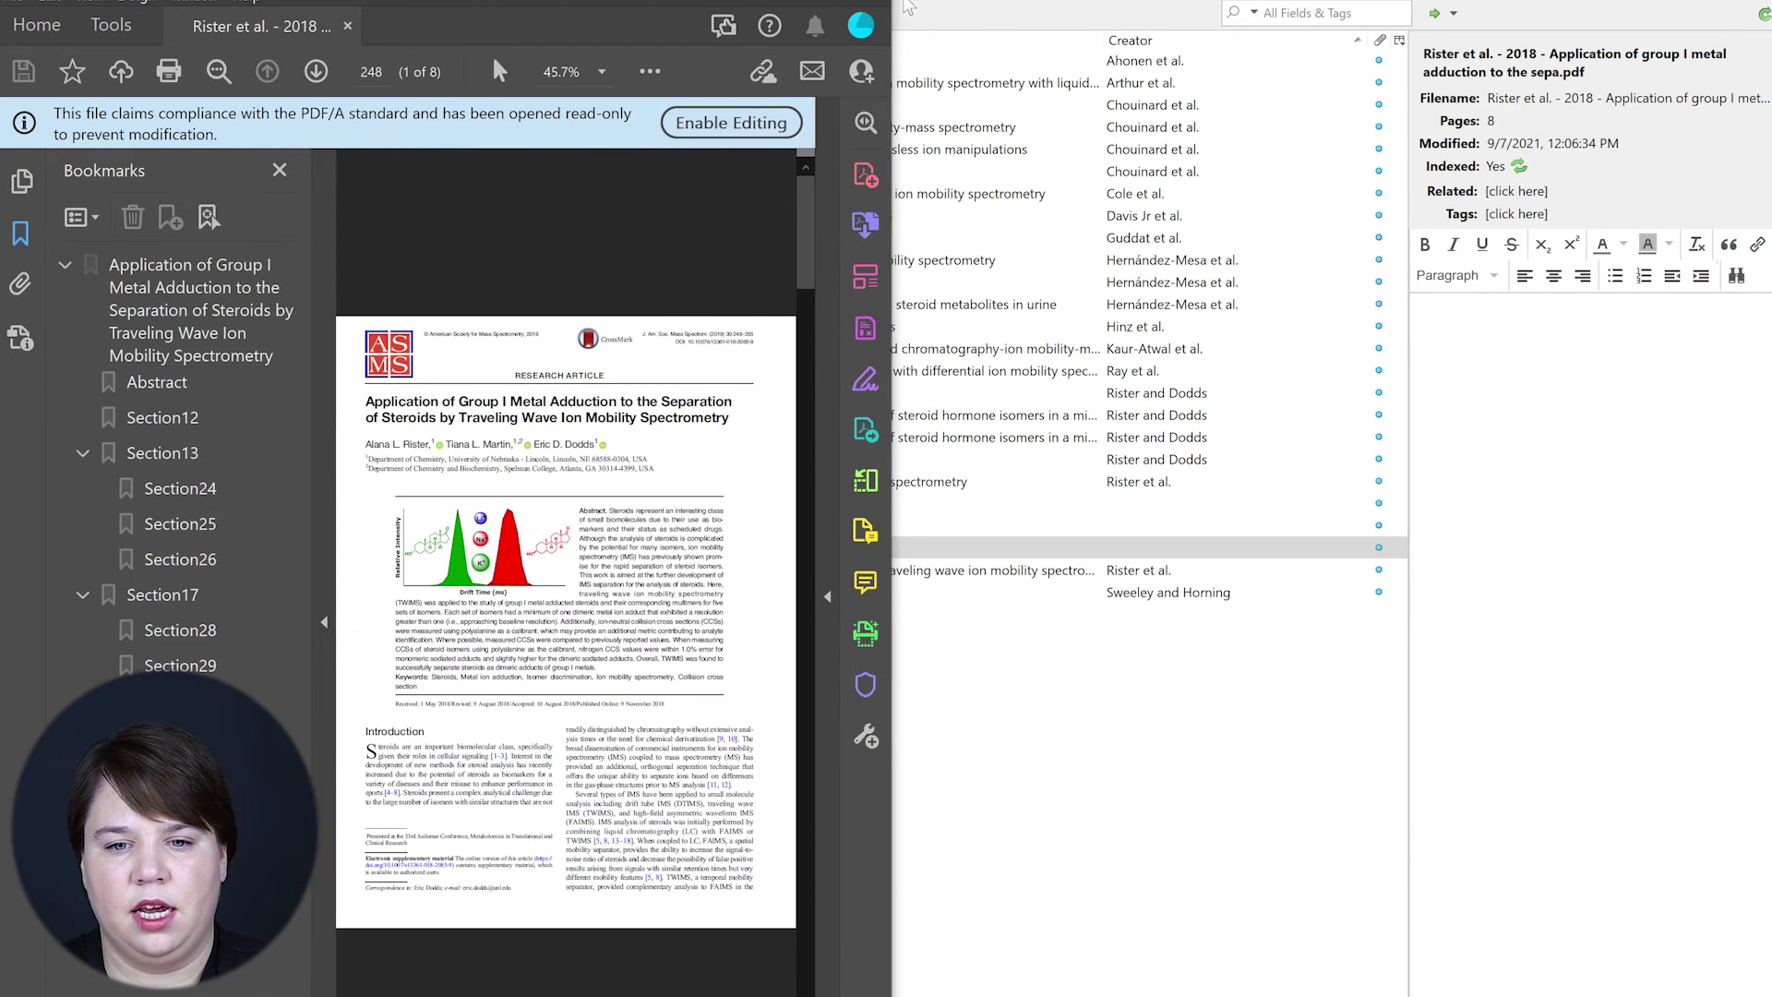
key("alt+Tab")
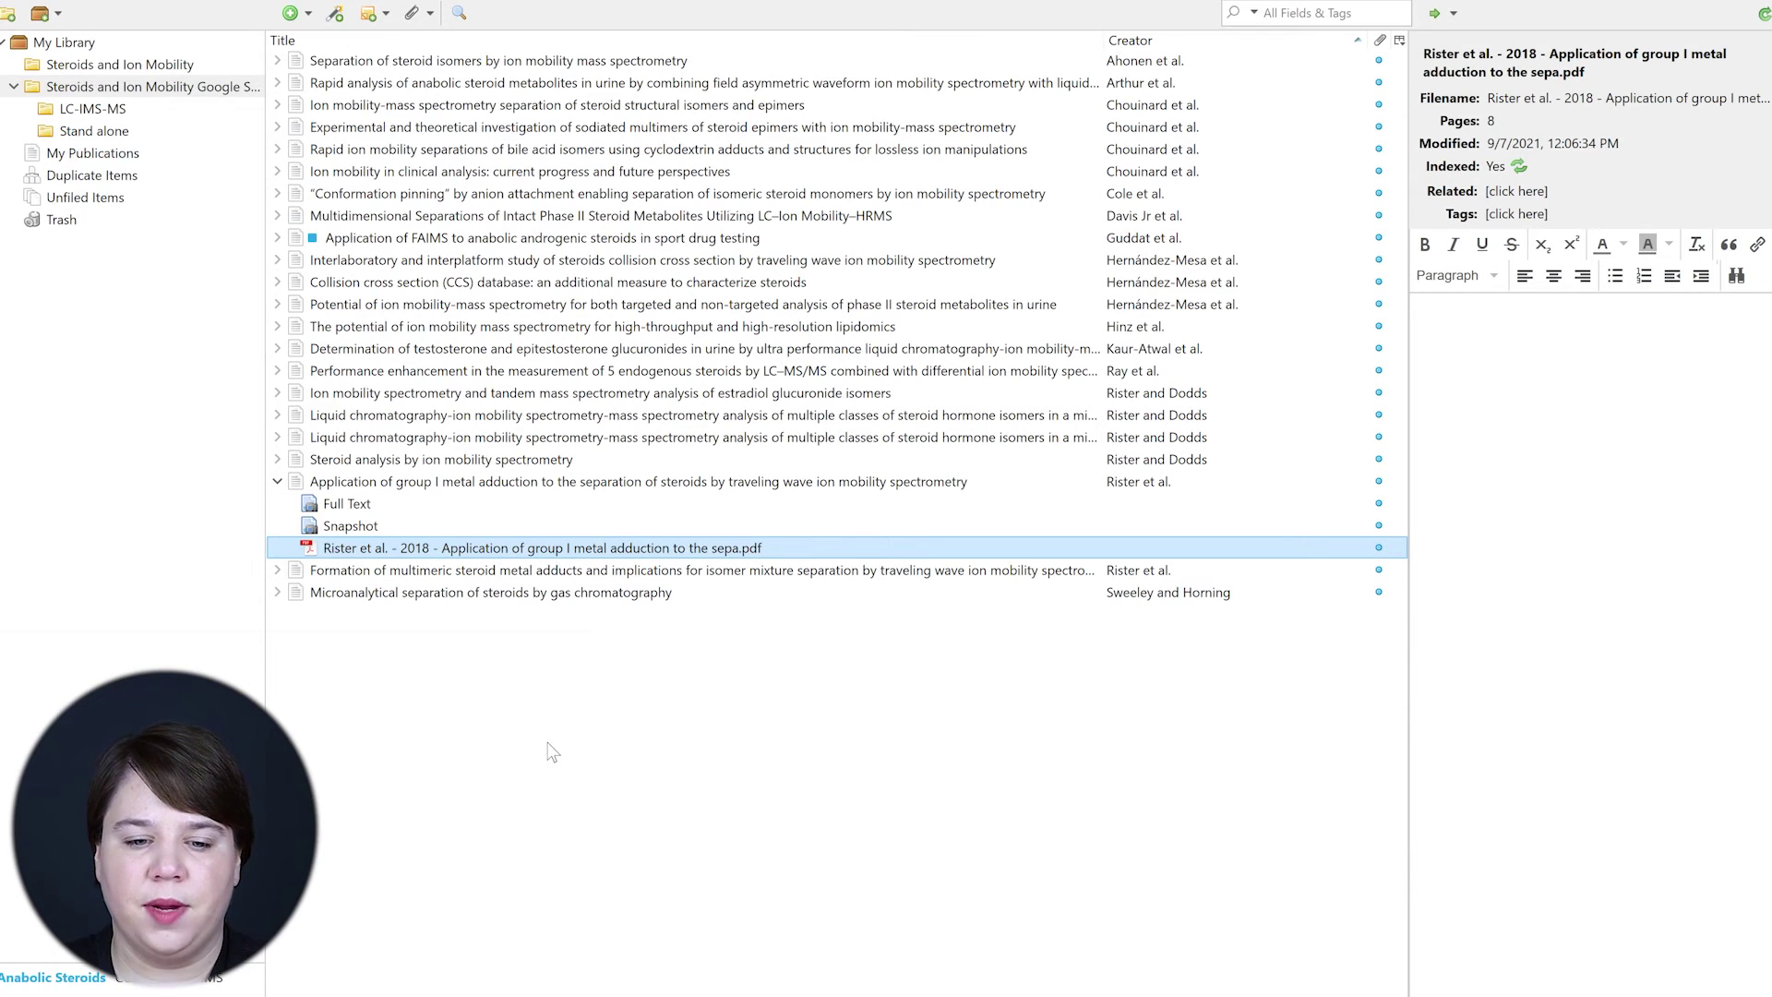
left_click(278, 482)
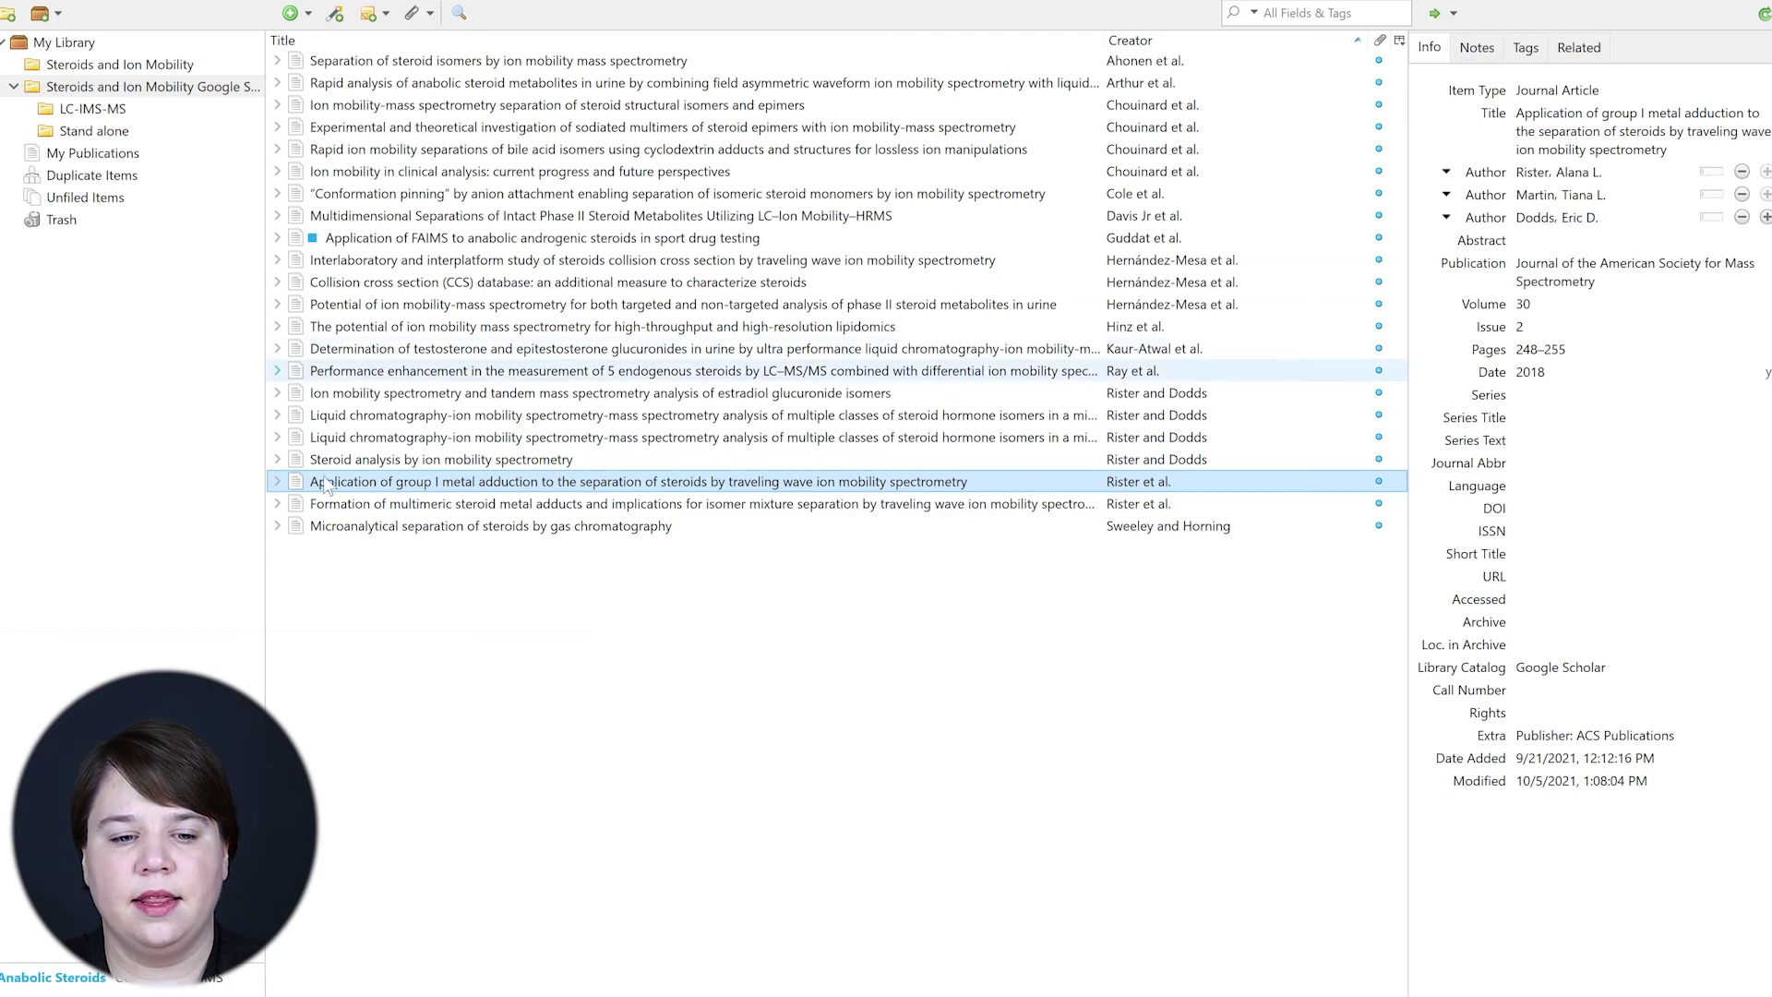
left_click(278, 480)
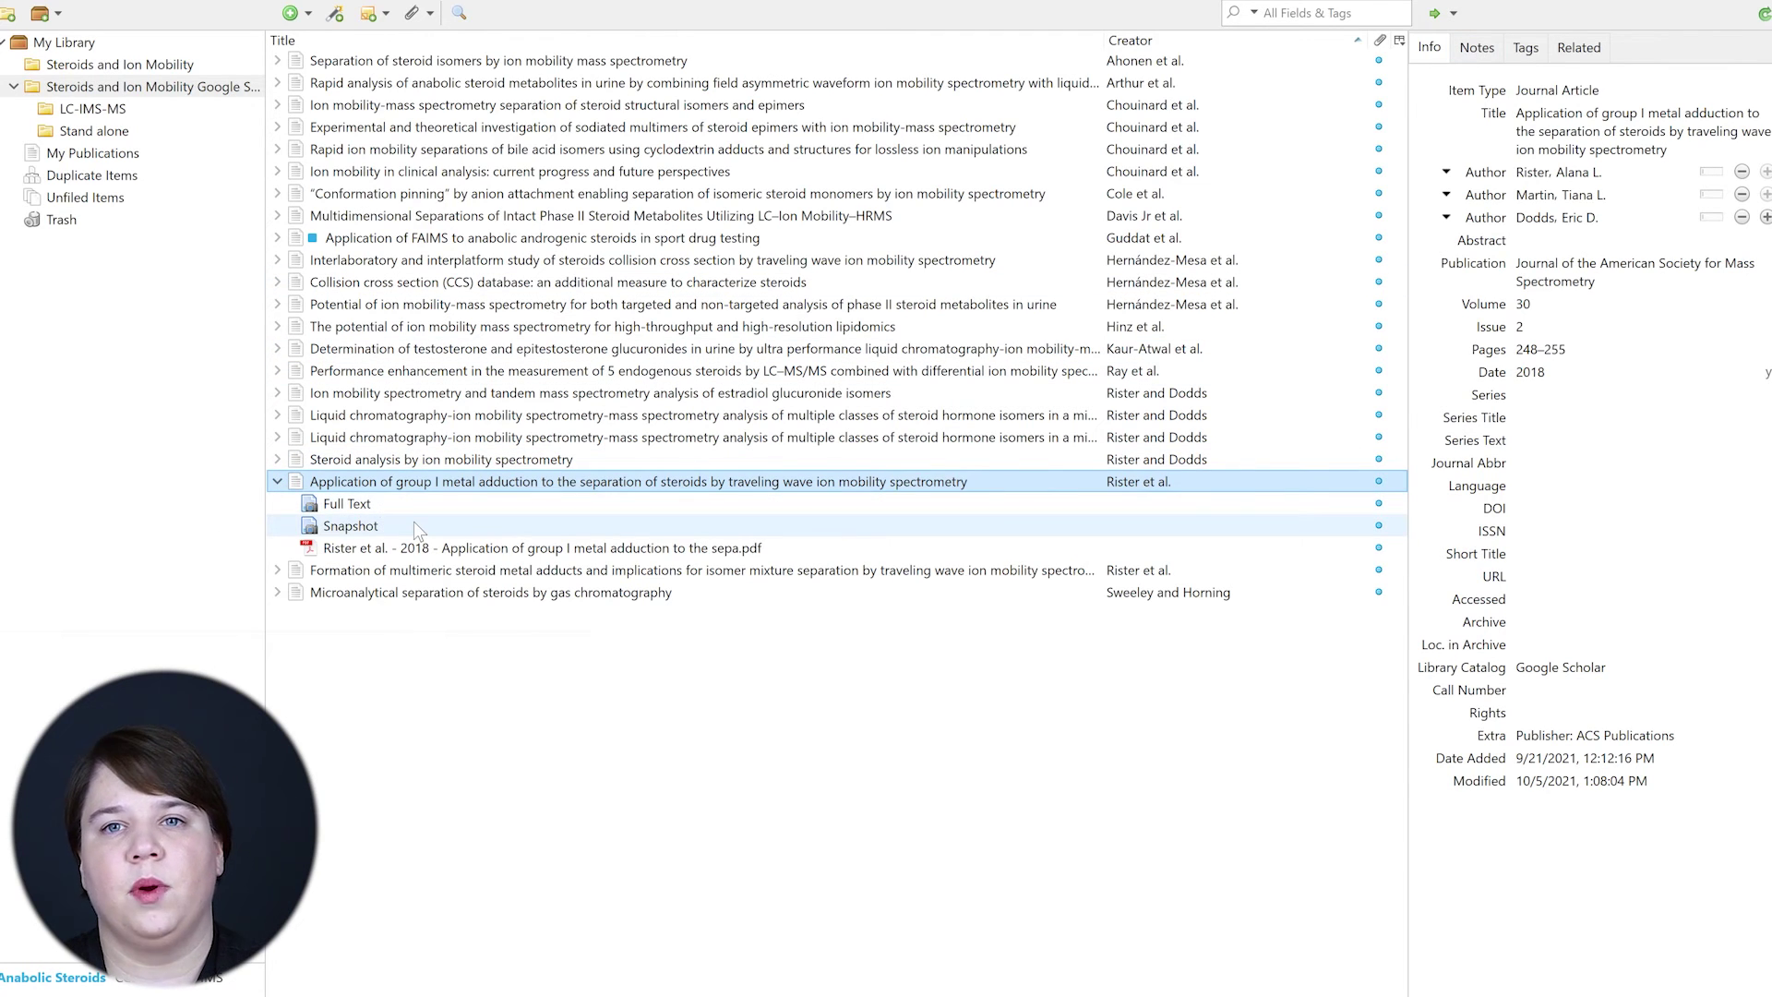
Step: Add a note to the article: "This was the first step to metal adduction stand alone", plus a line on CCS agreement with a cited study
left_click(1494, 56)
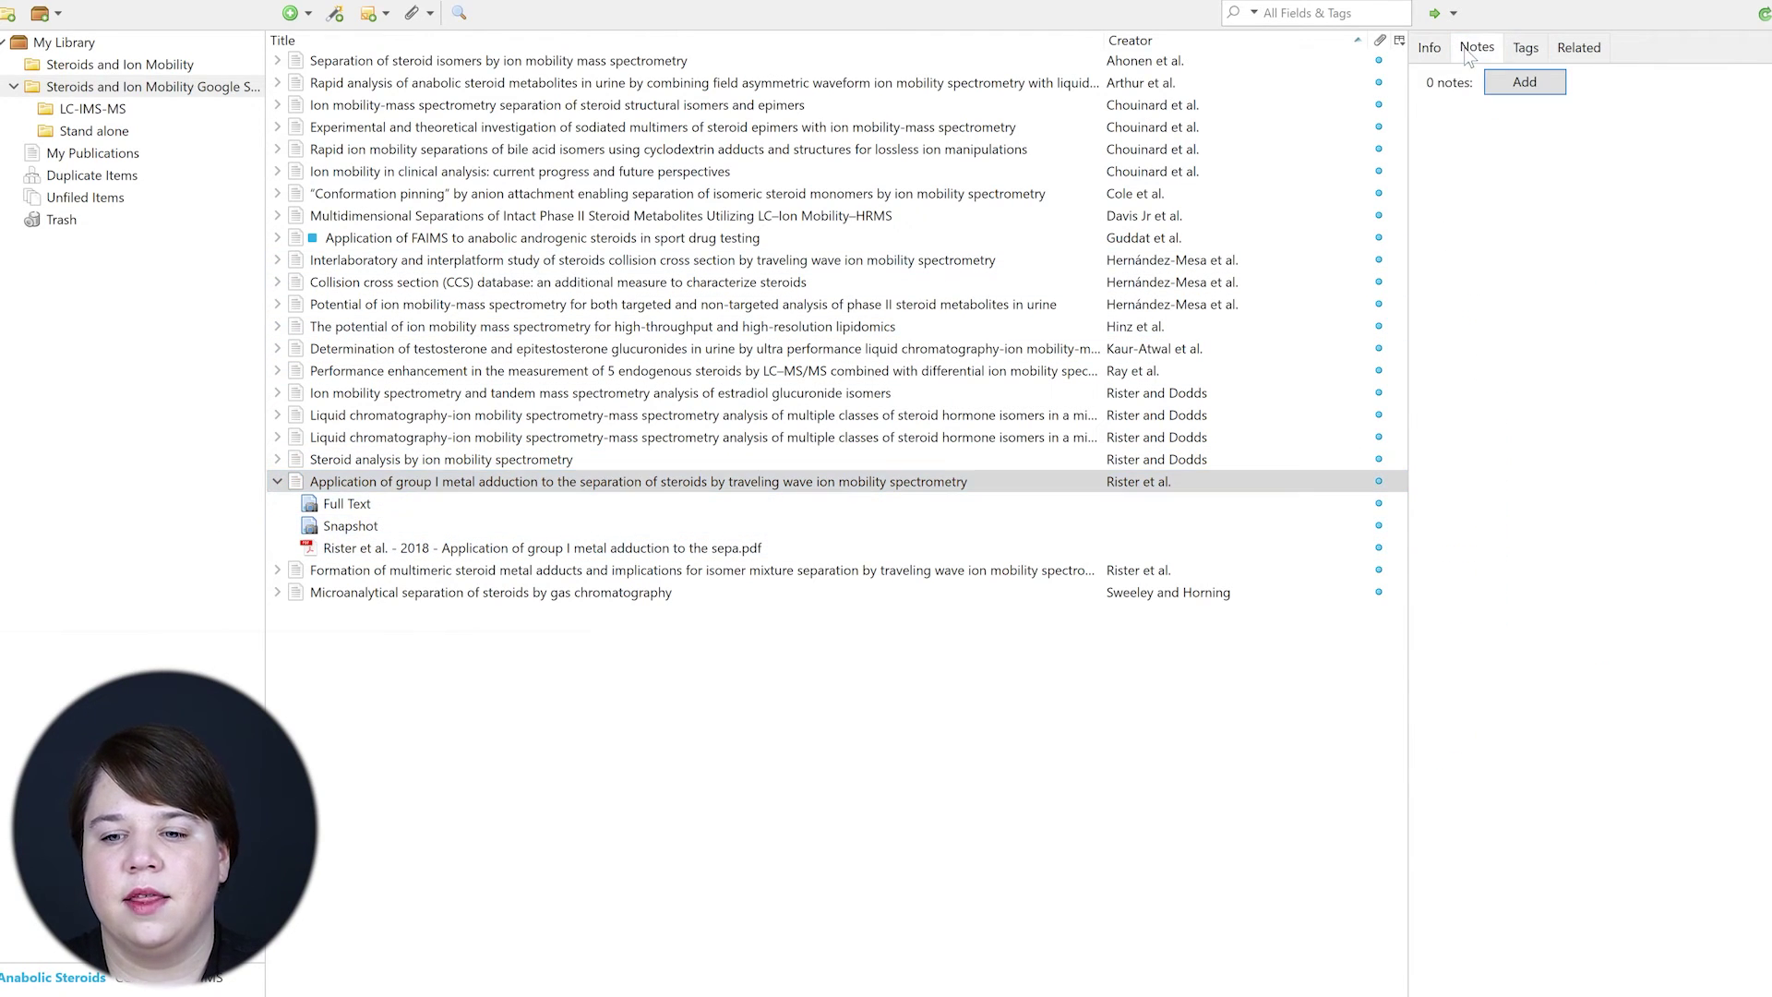
left_click(1514, 91)
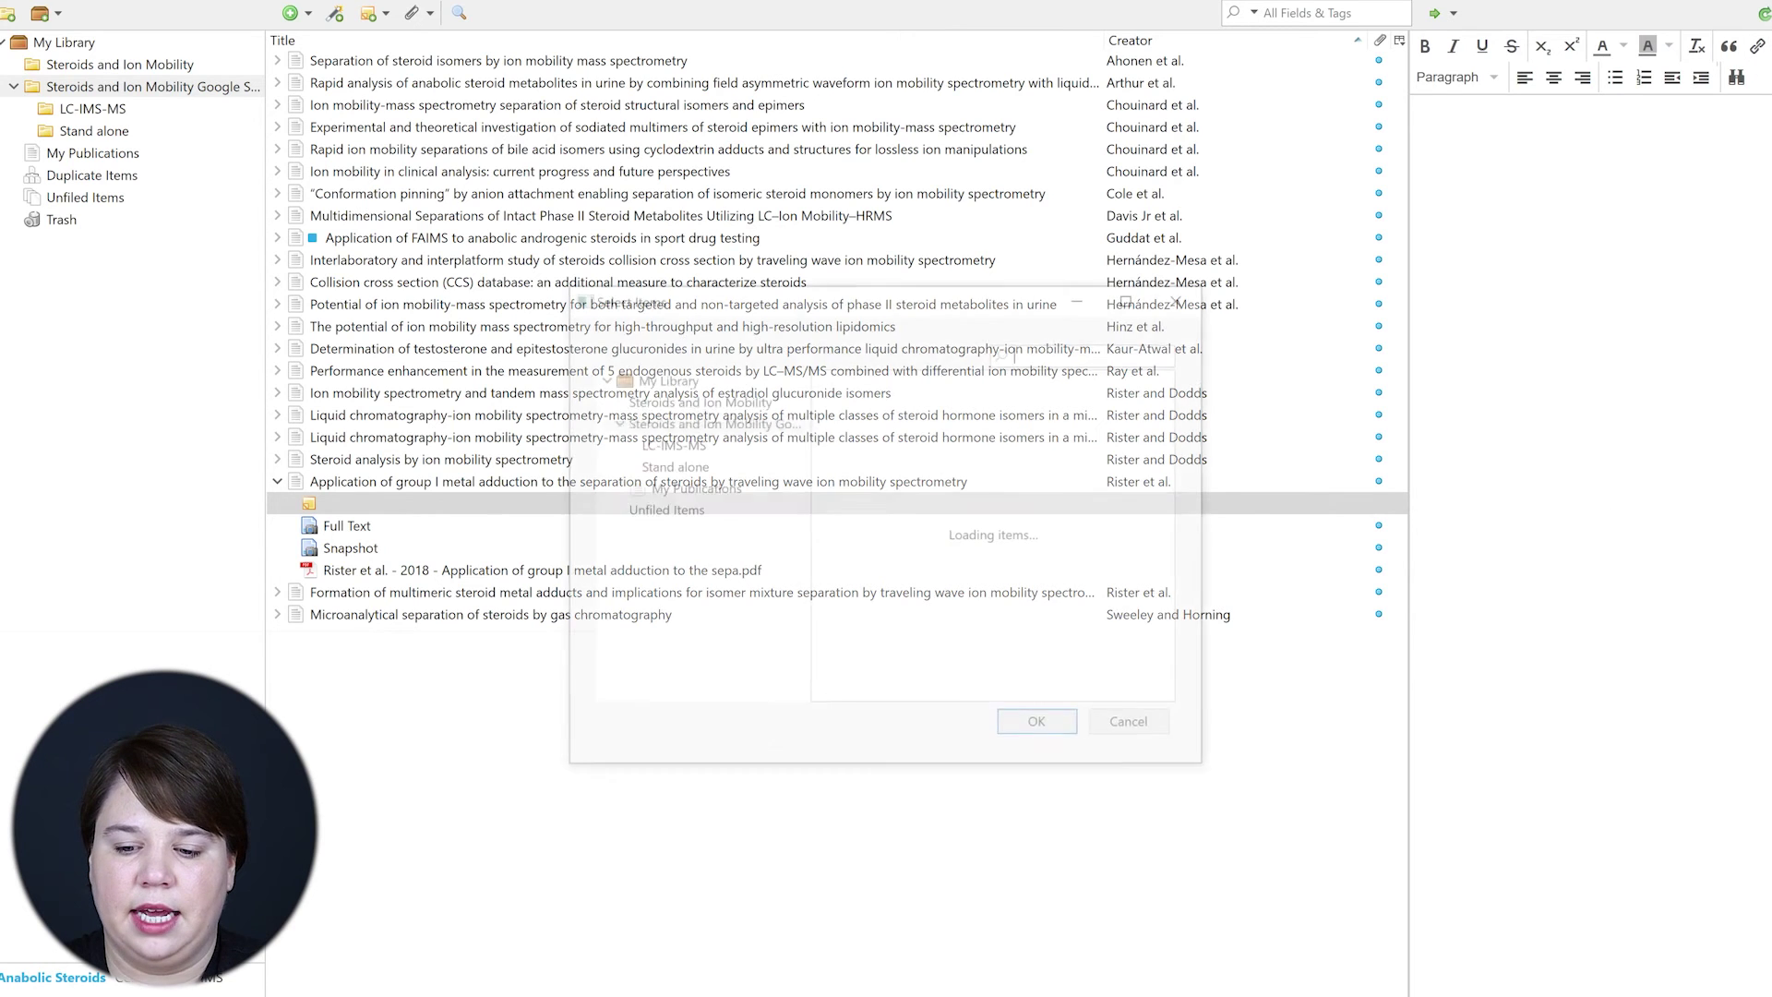
left_click(1184, 294)
type("This was the first step to m")
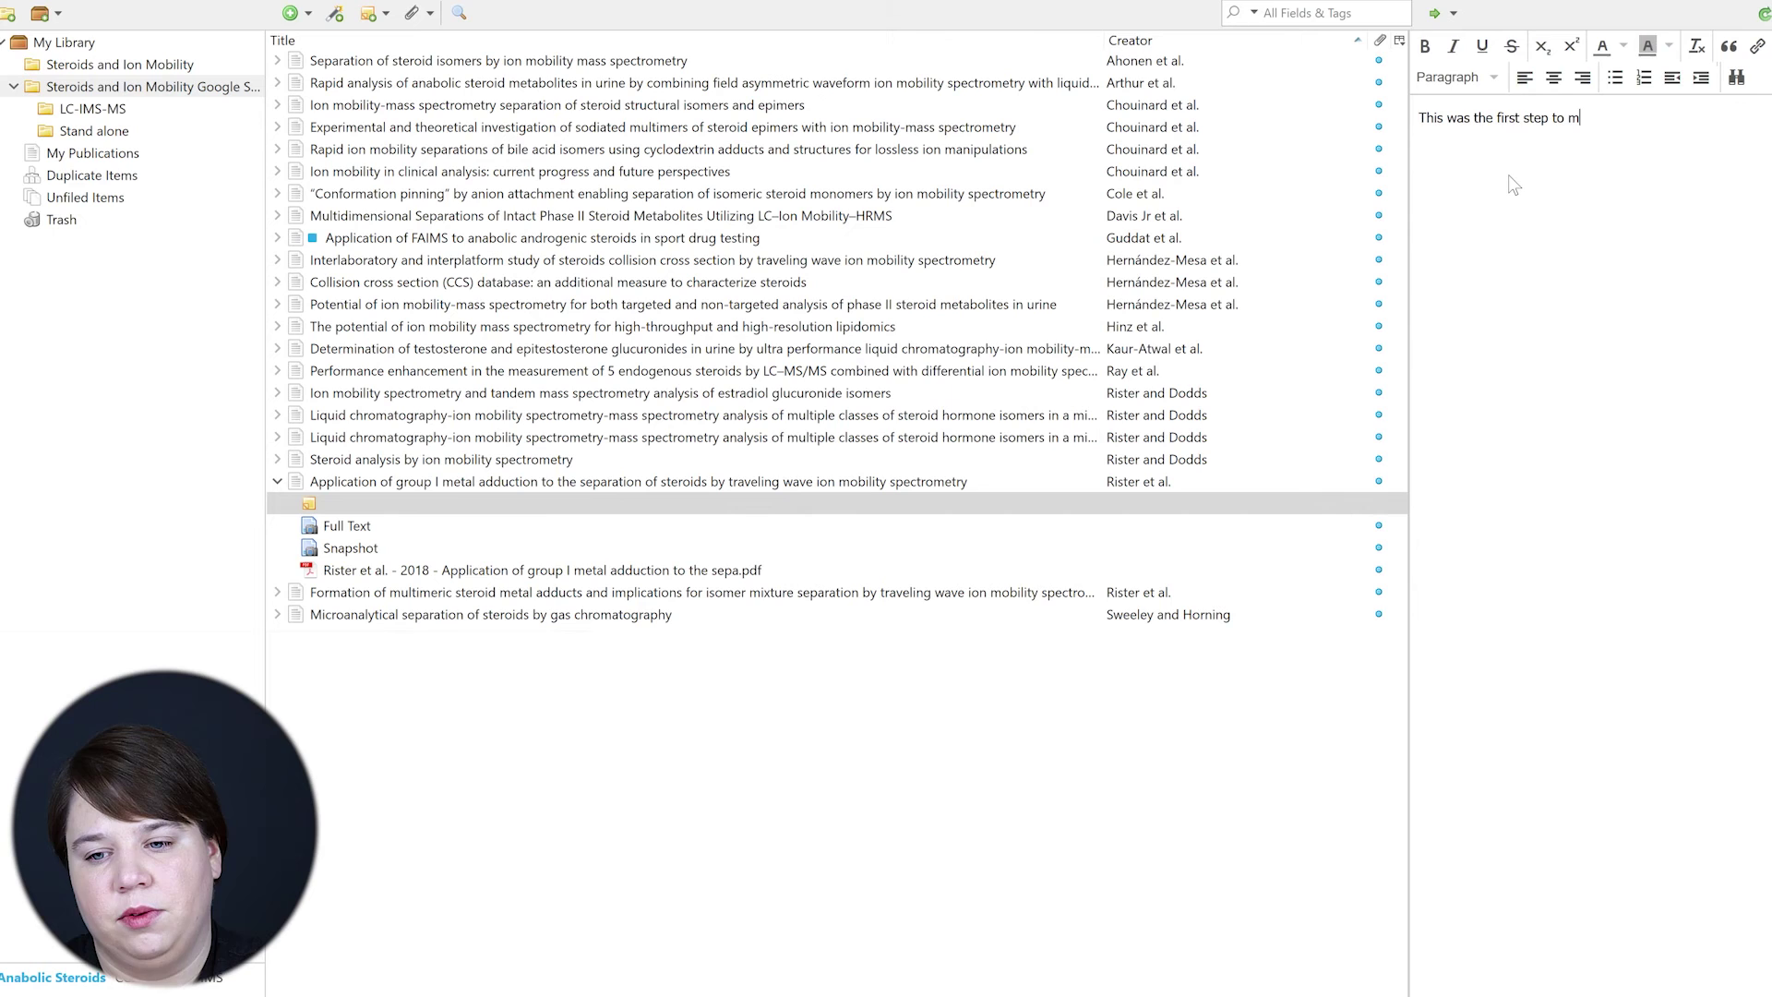
type("etal adduction ")
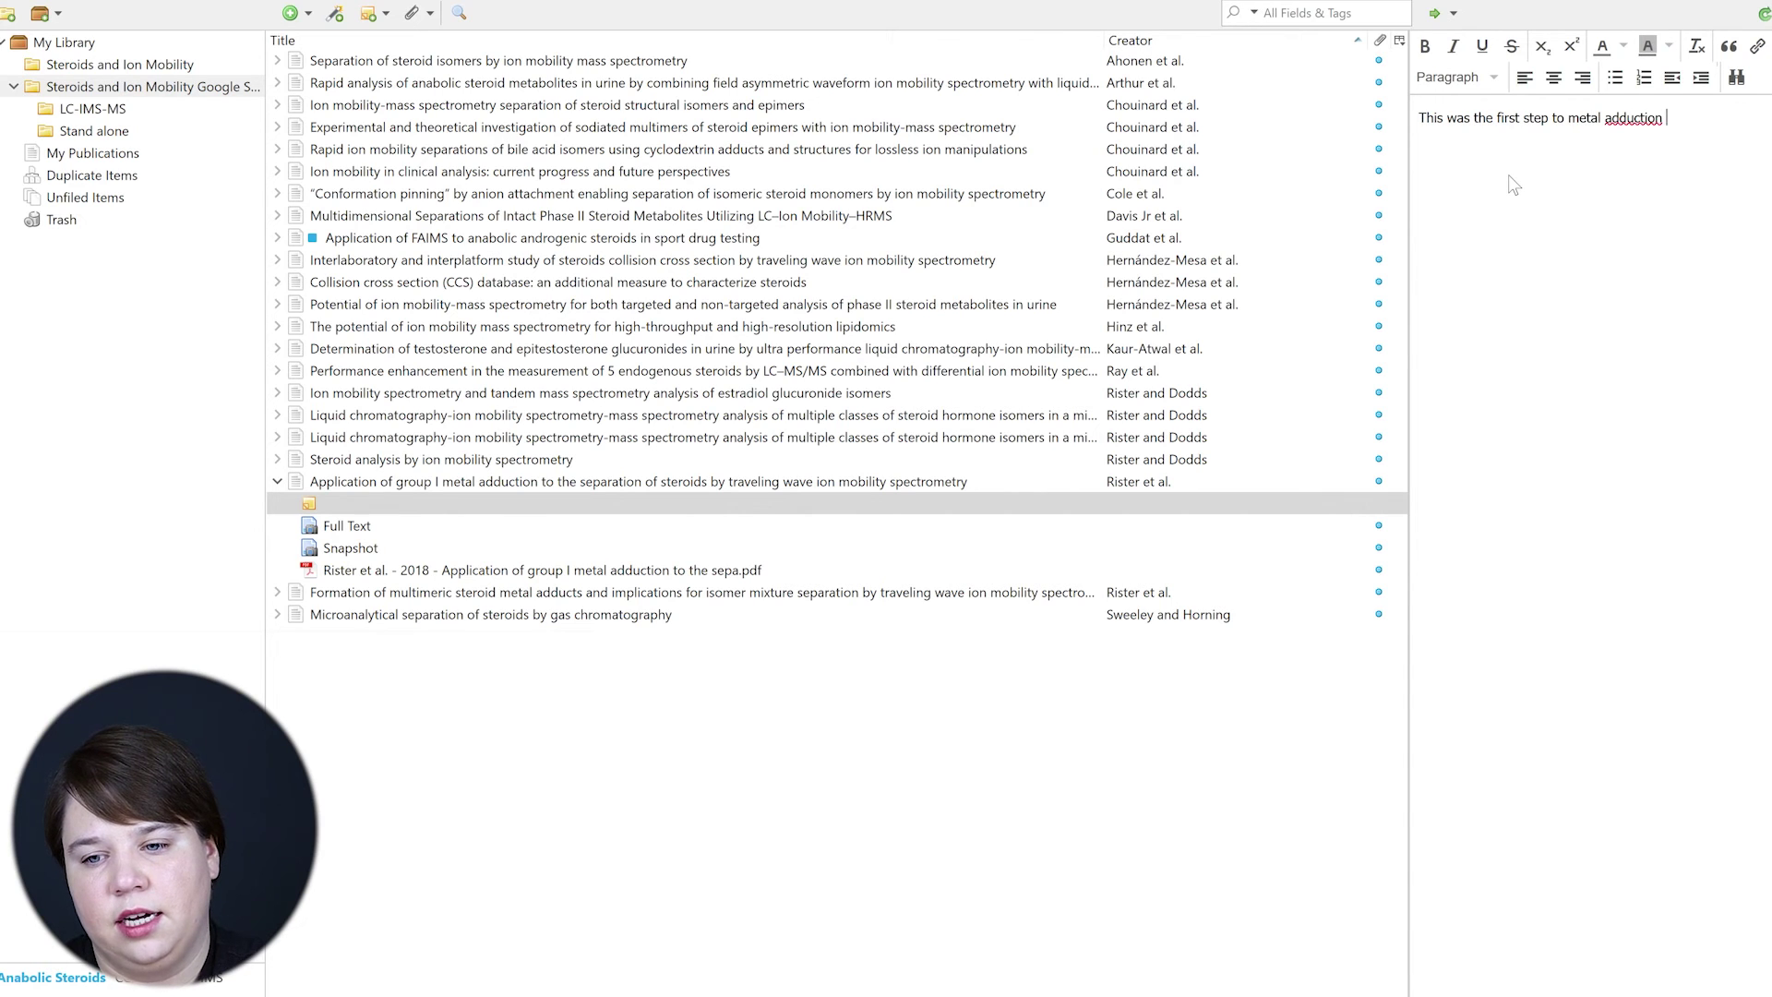
type("stand alone")
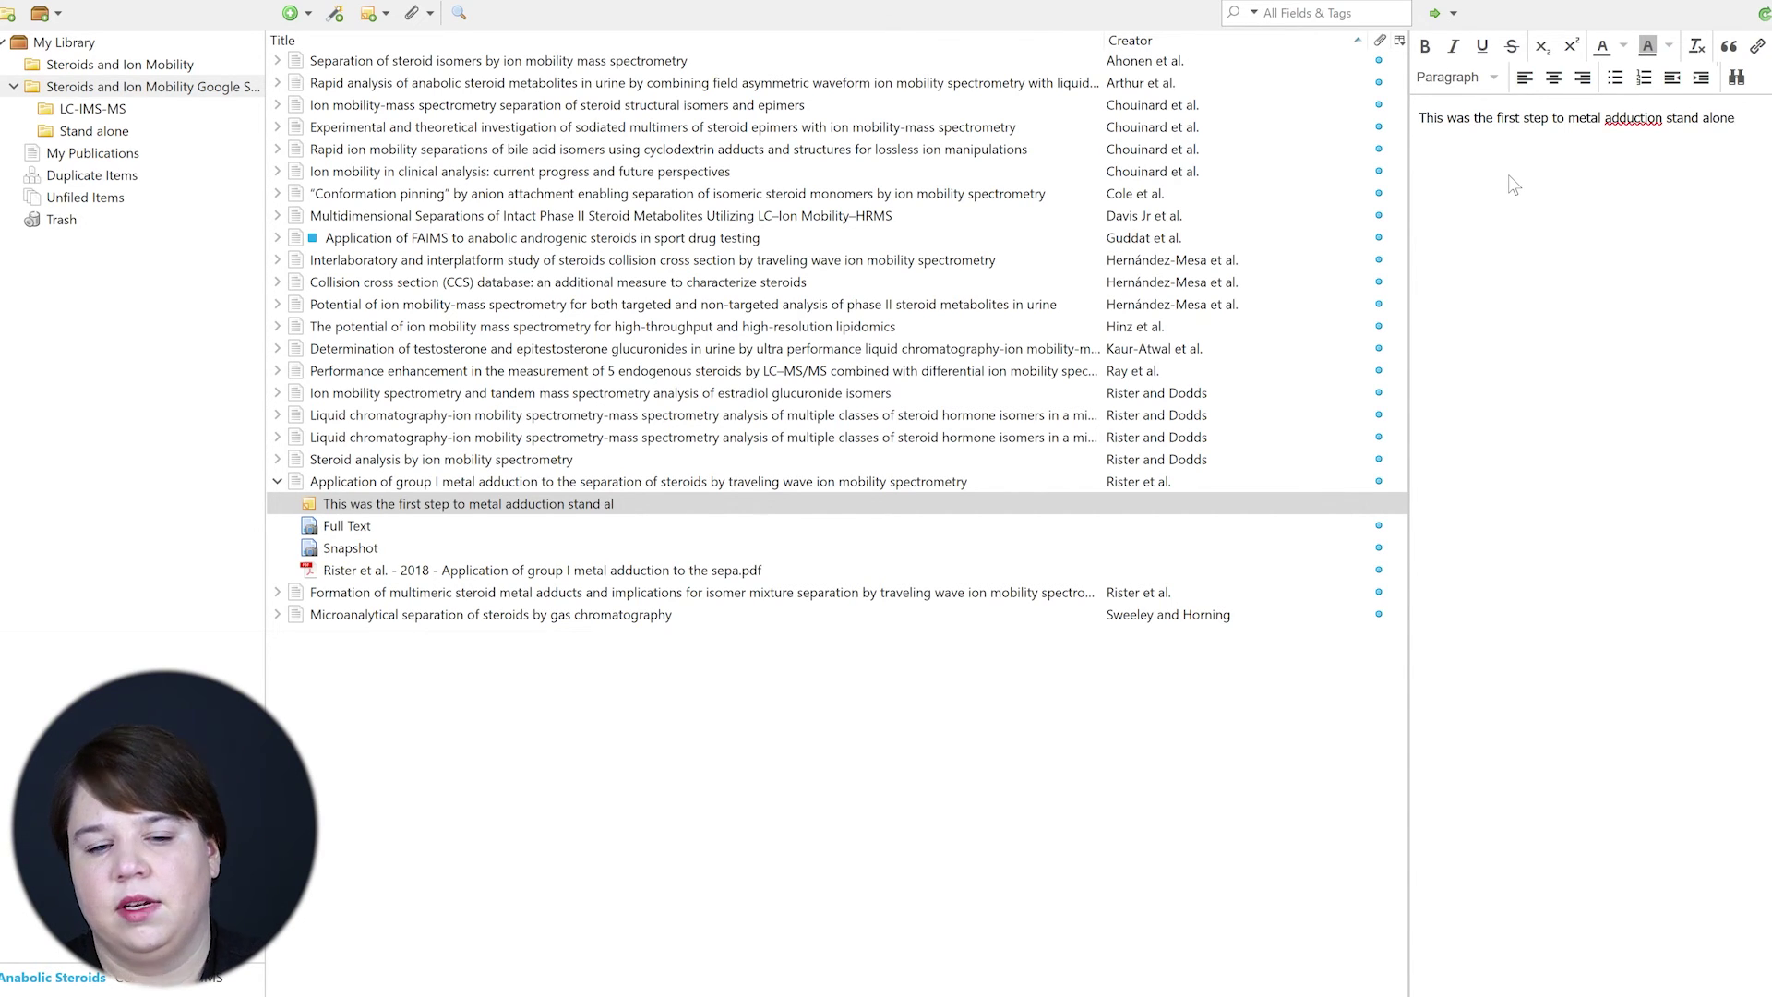
type("The CCS are in good agreement with Chouinard et al.")
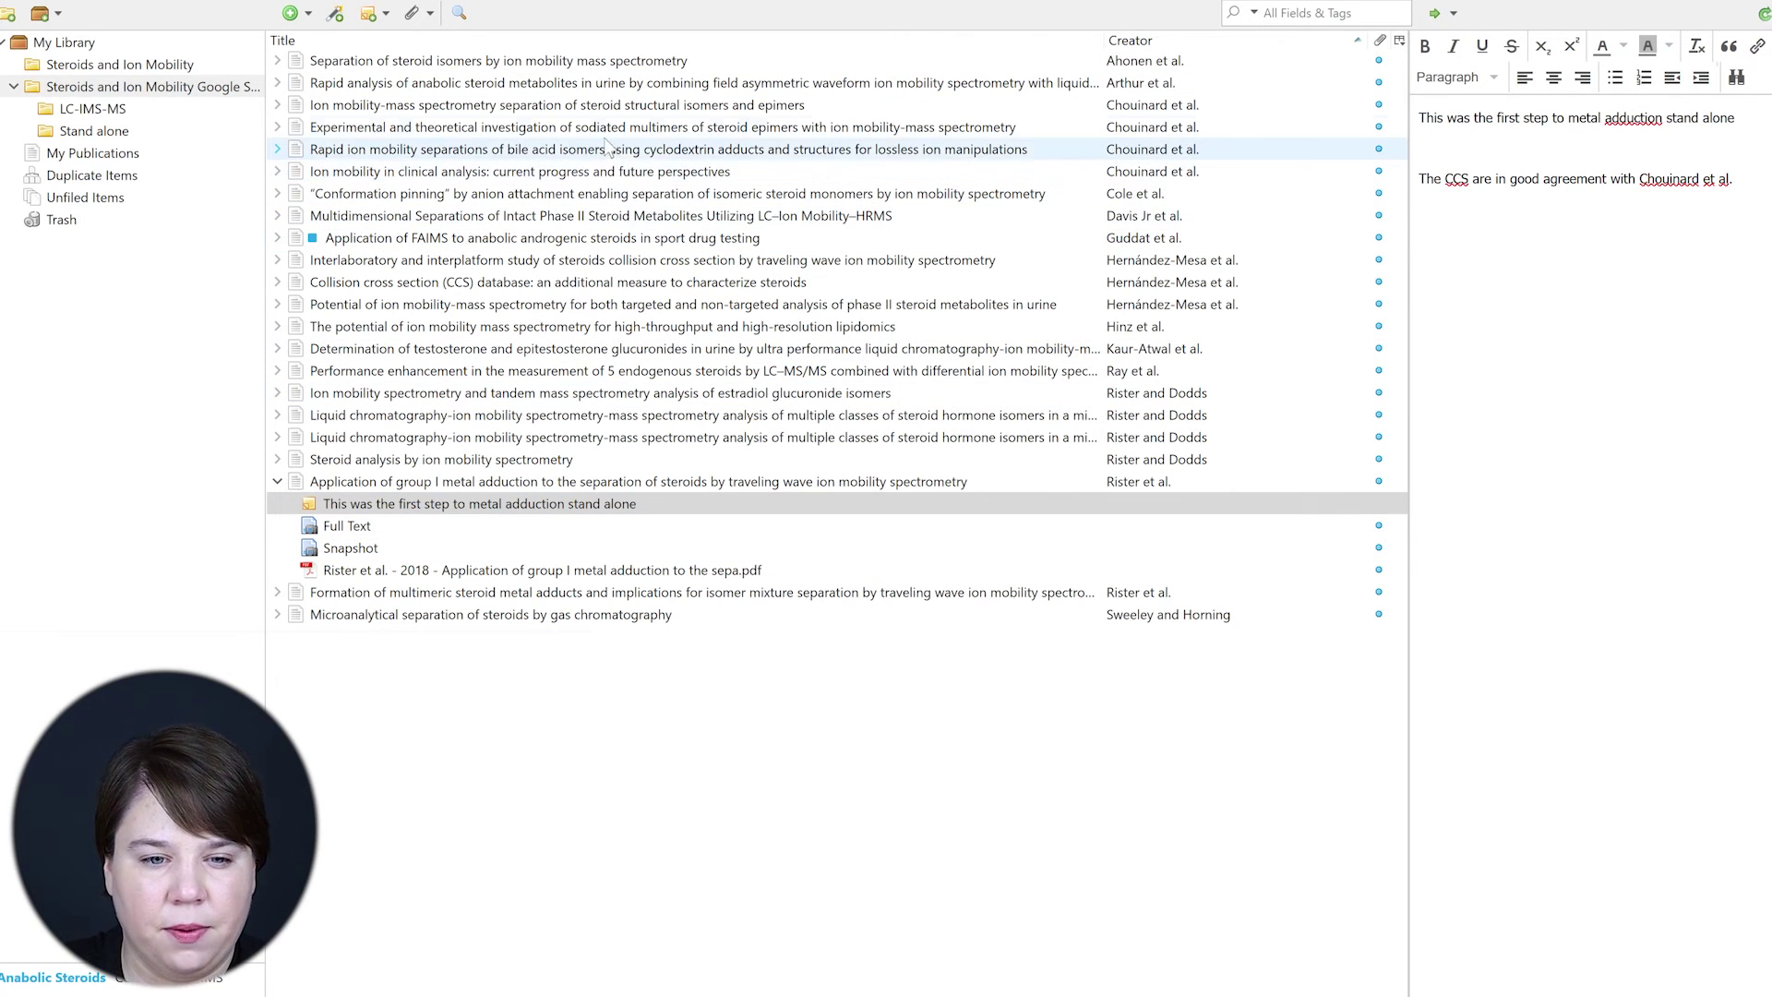
Step: Add the Ion mobility-mass spectrometry separation of steroid structural isomers and epimers article as a related item of the note
left_click(598, 109)
left_click(417, 502)
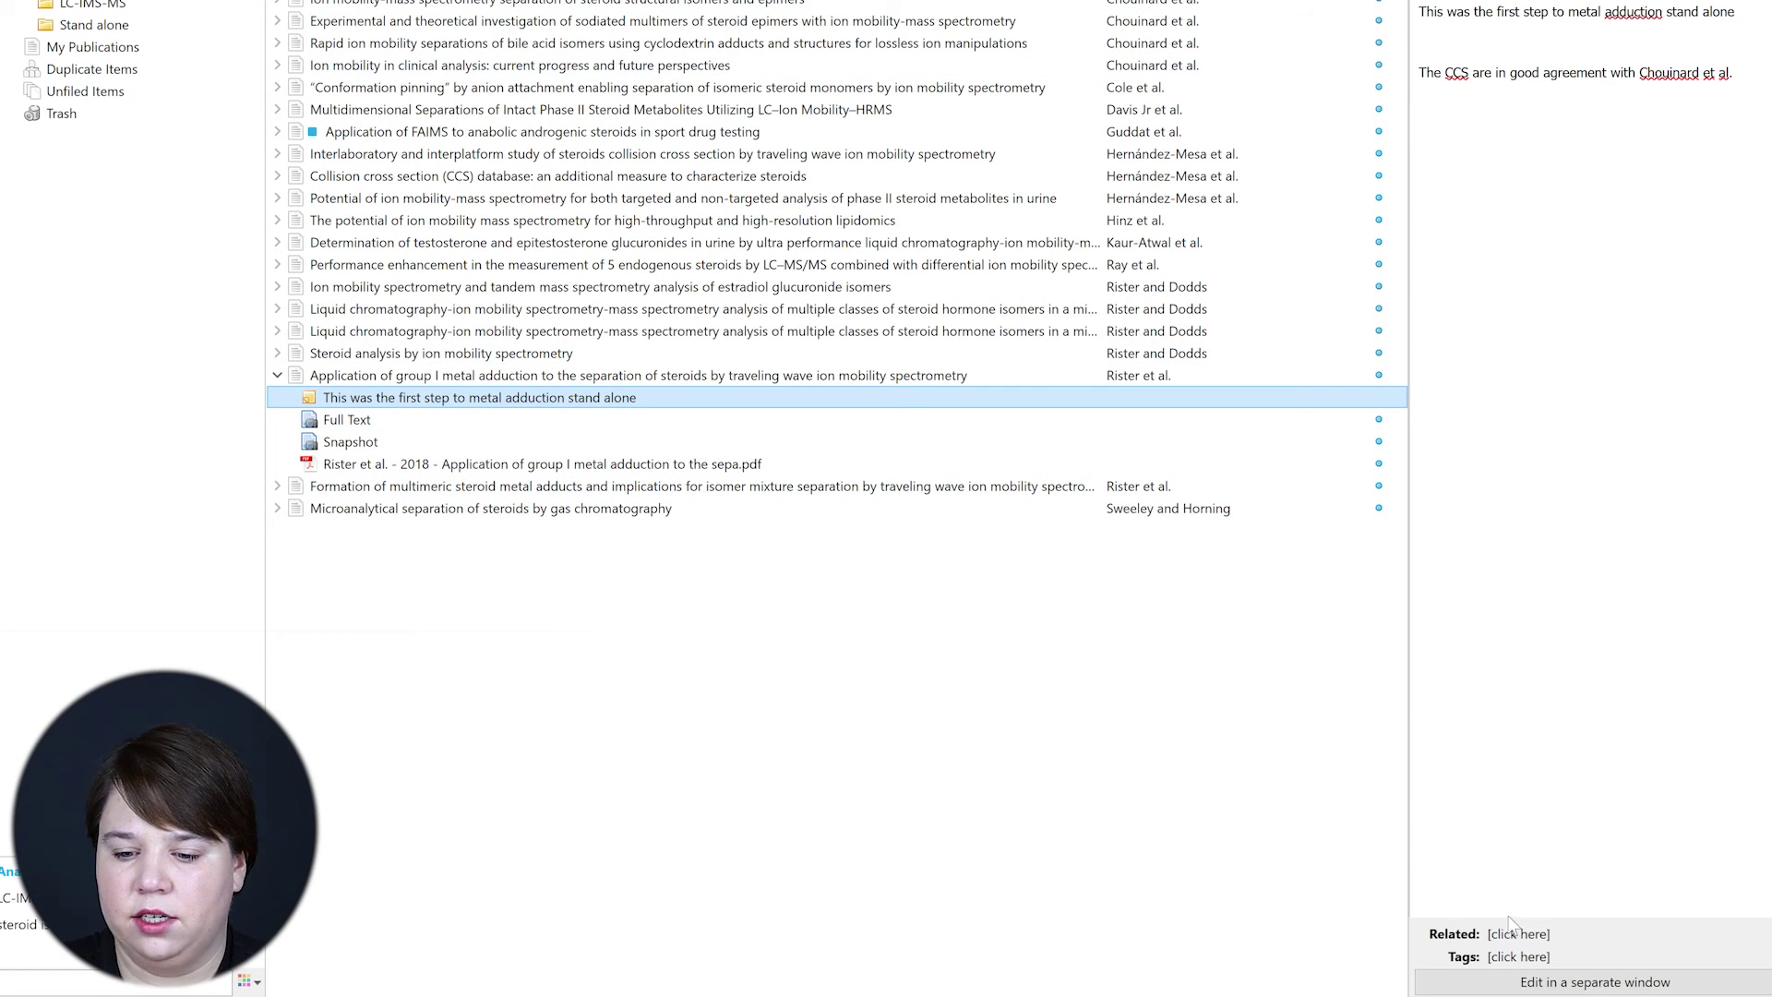
left_click(1518, 935)
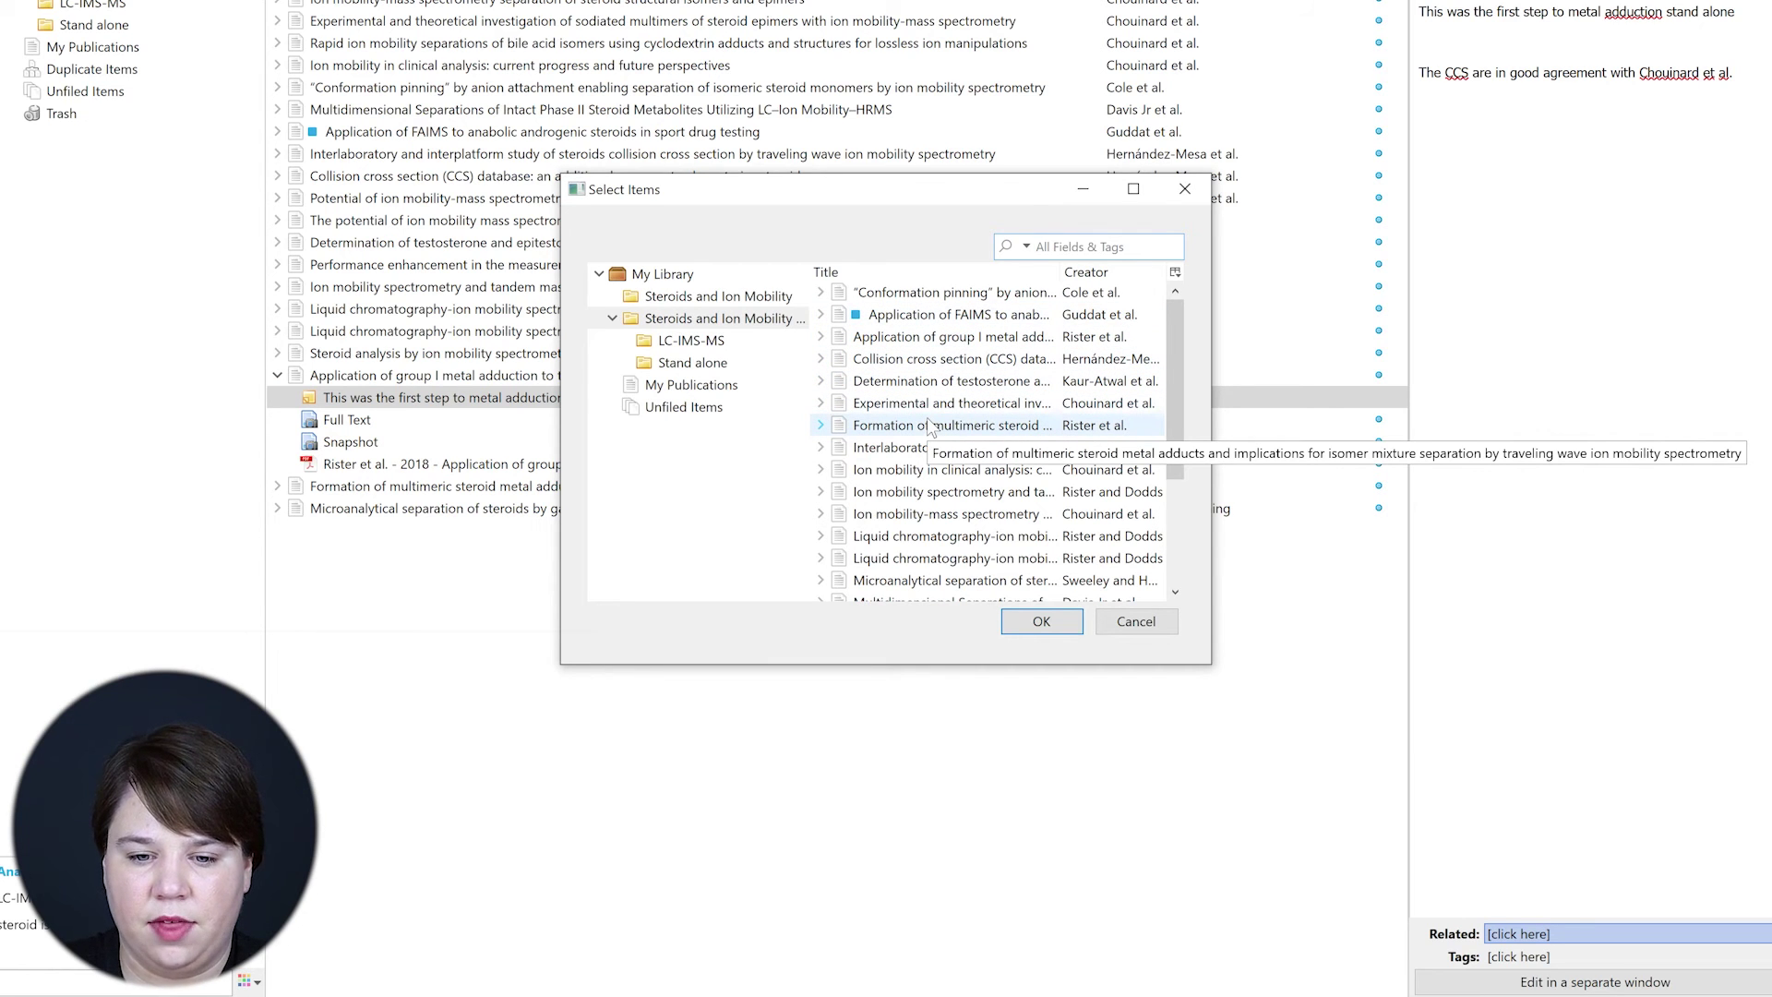
scroll(932, 426, "down", 2)
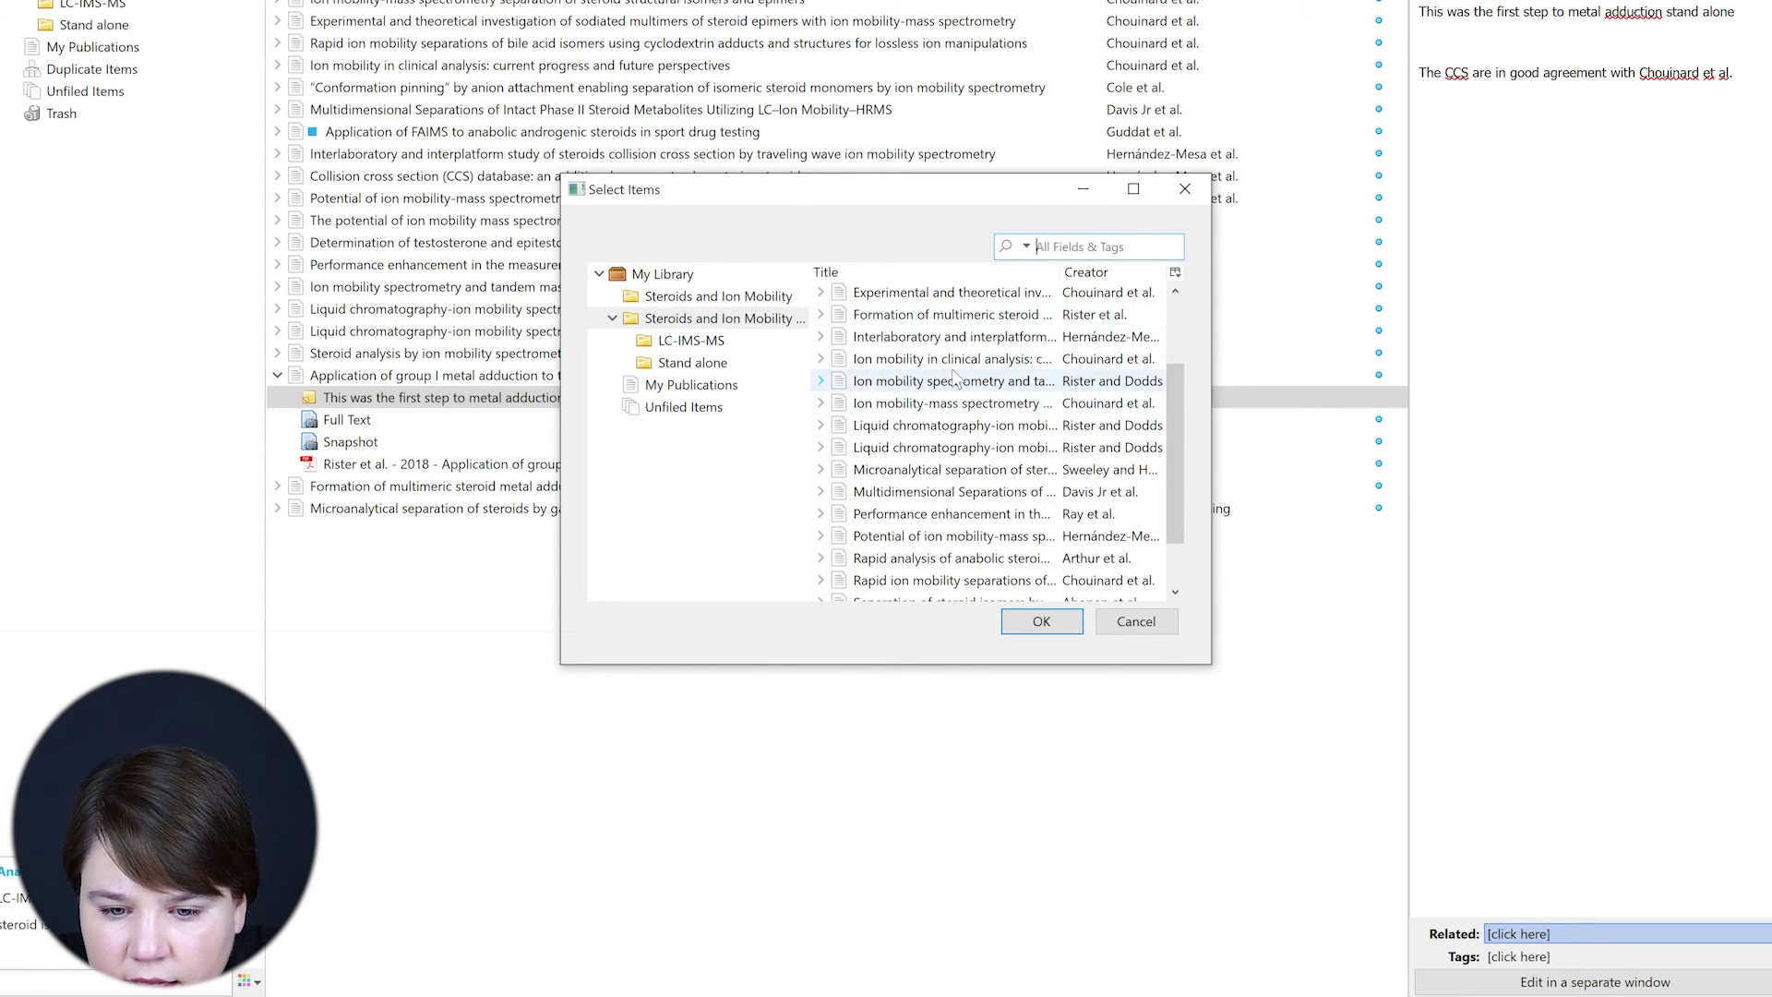
left_click(955, 408)
left_click(1040, 727)
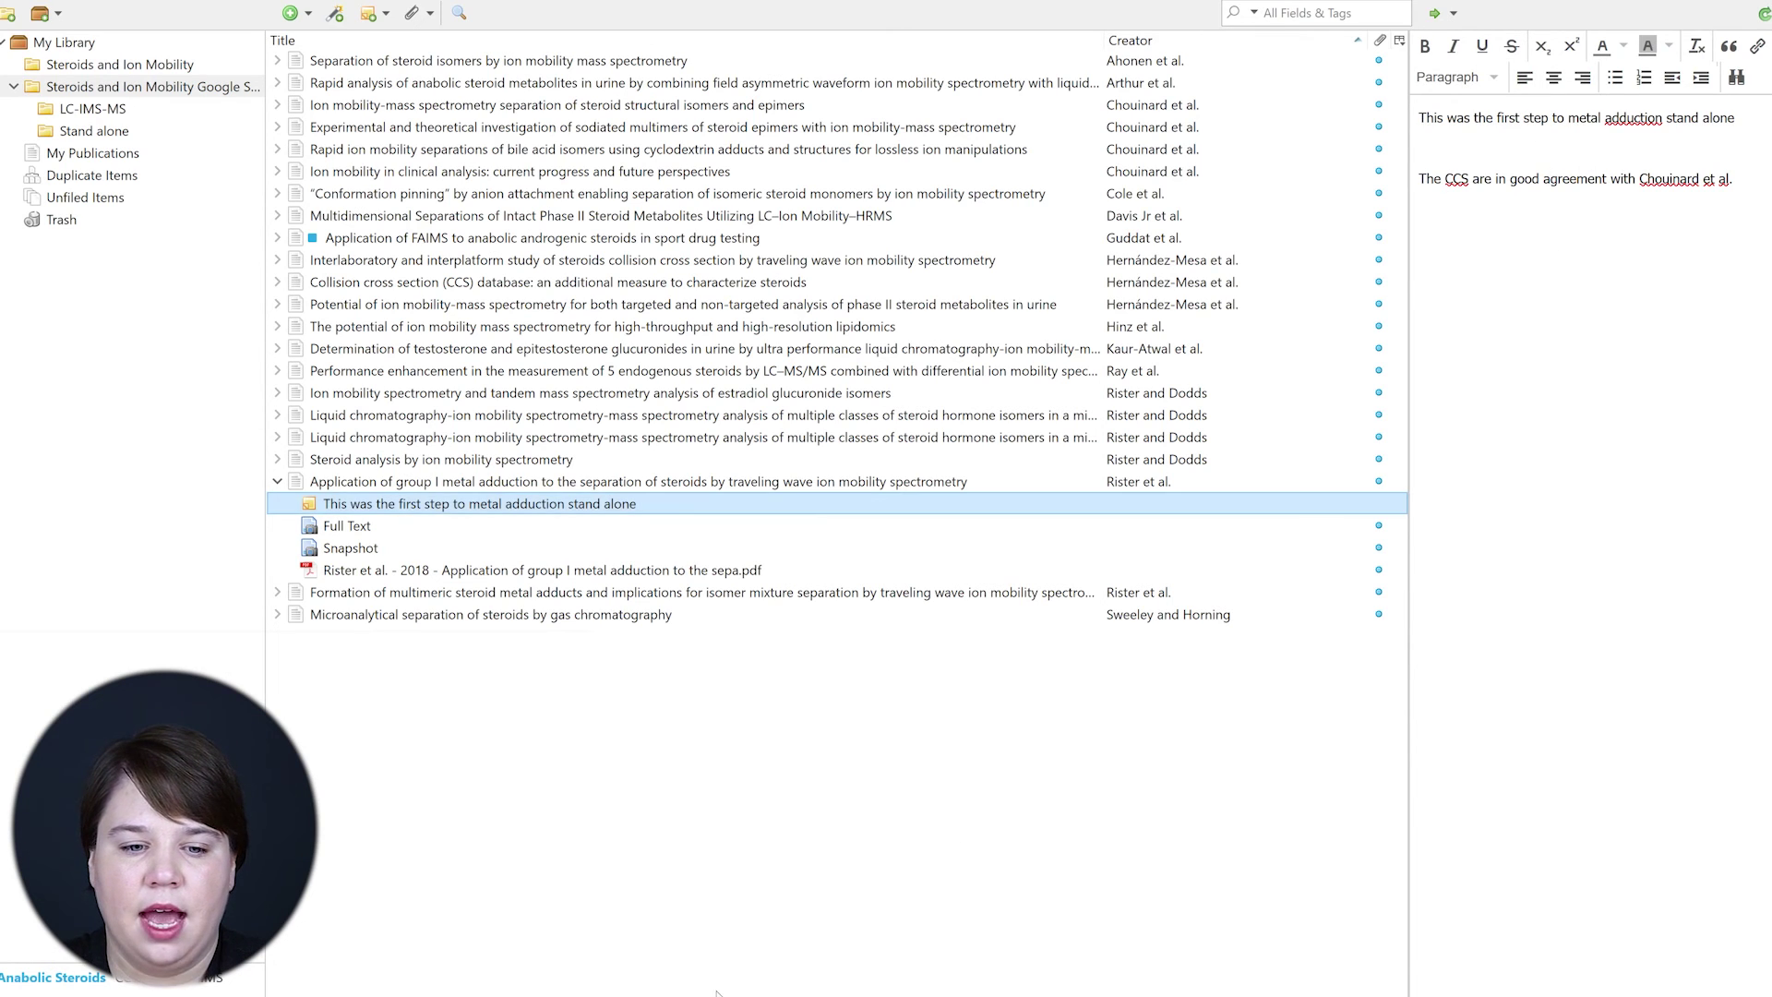
left_click(387, 370)
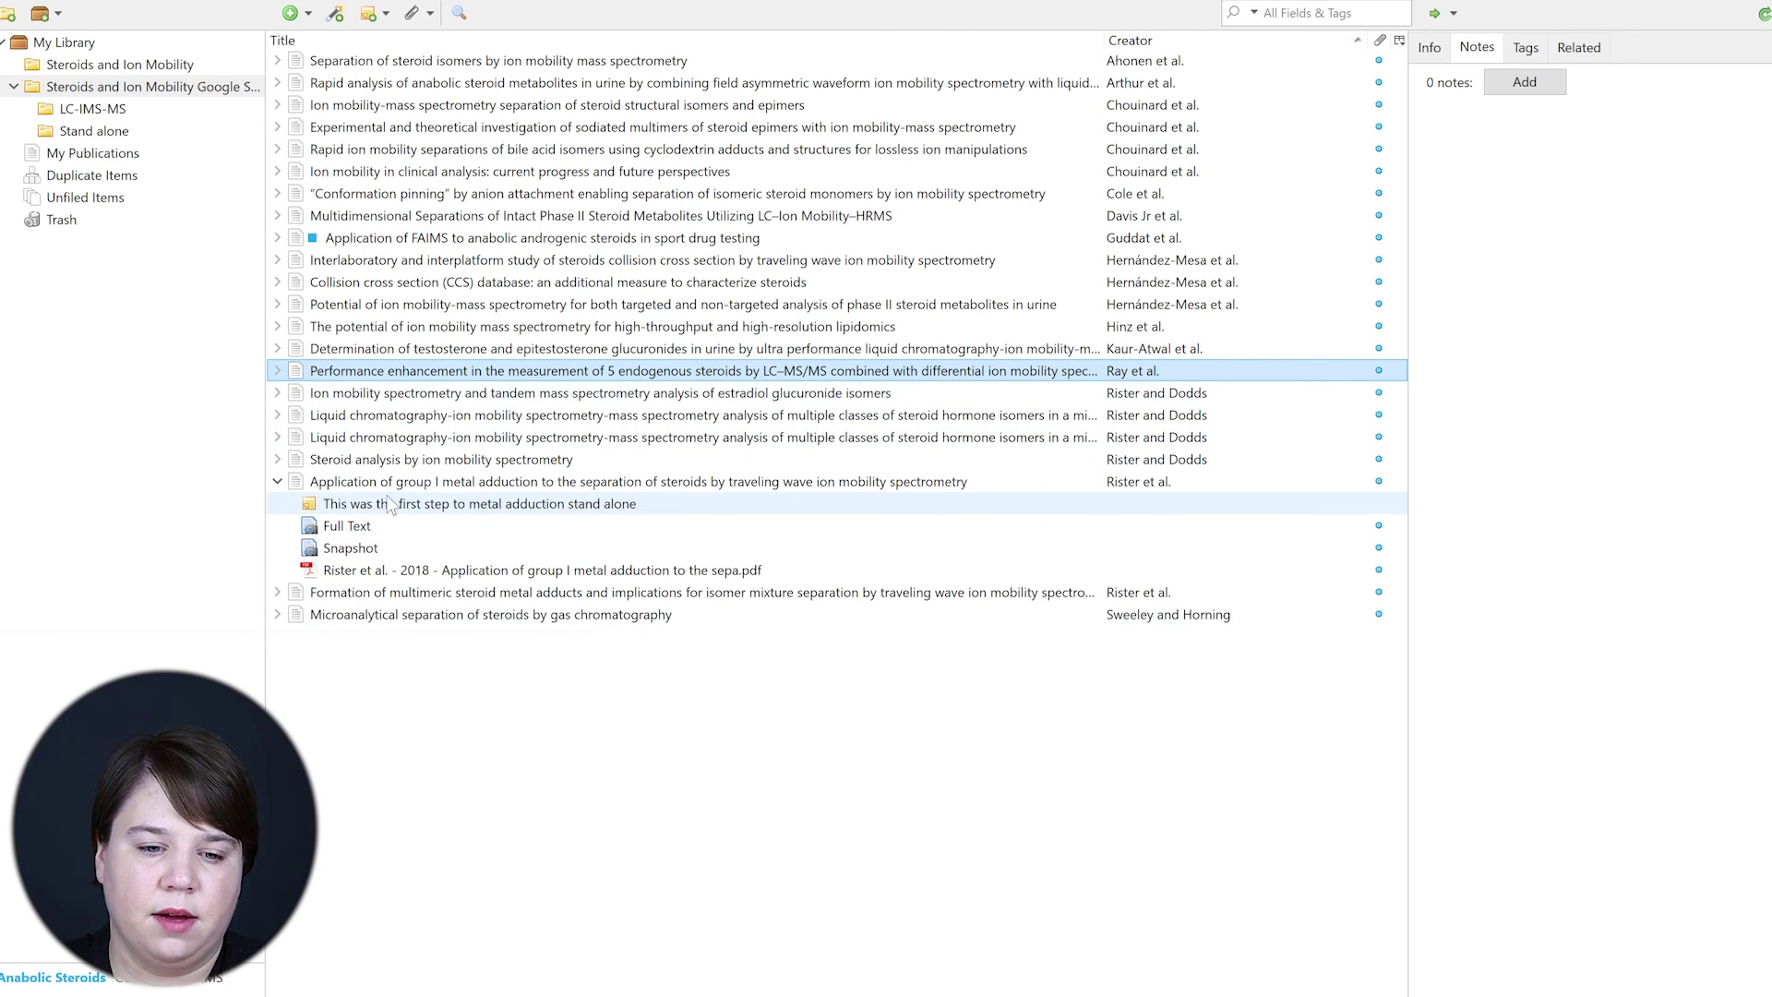
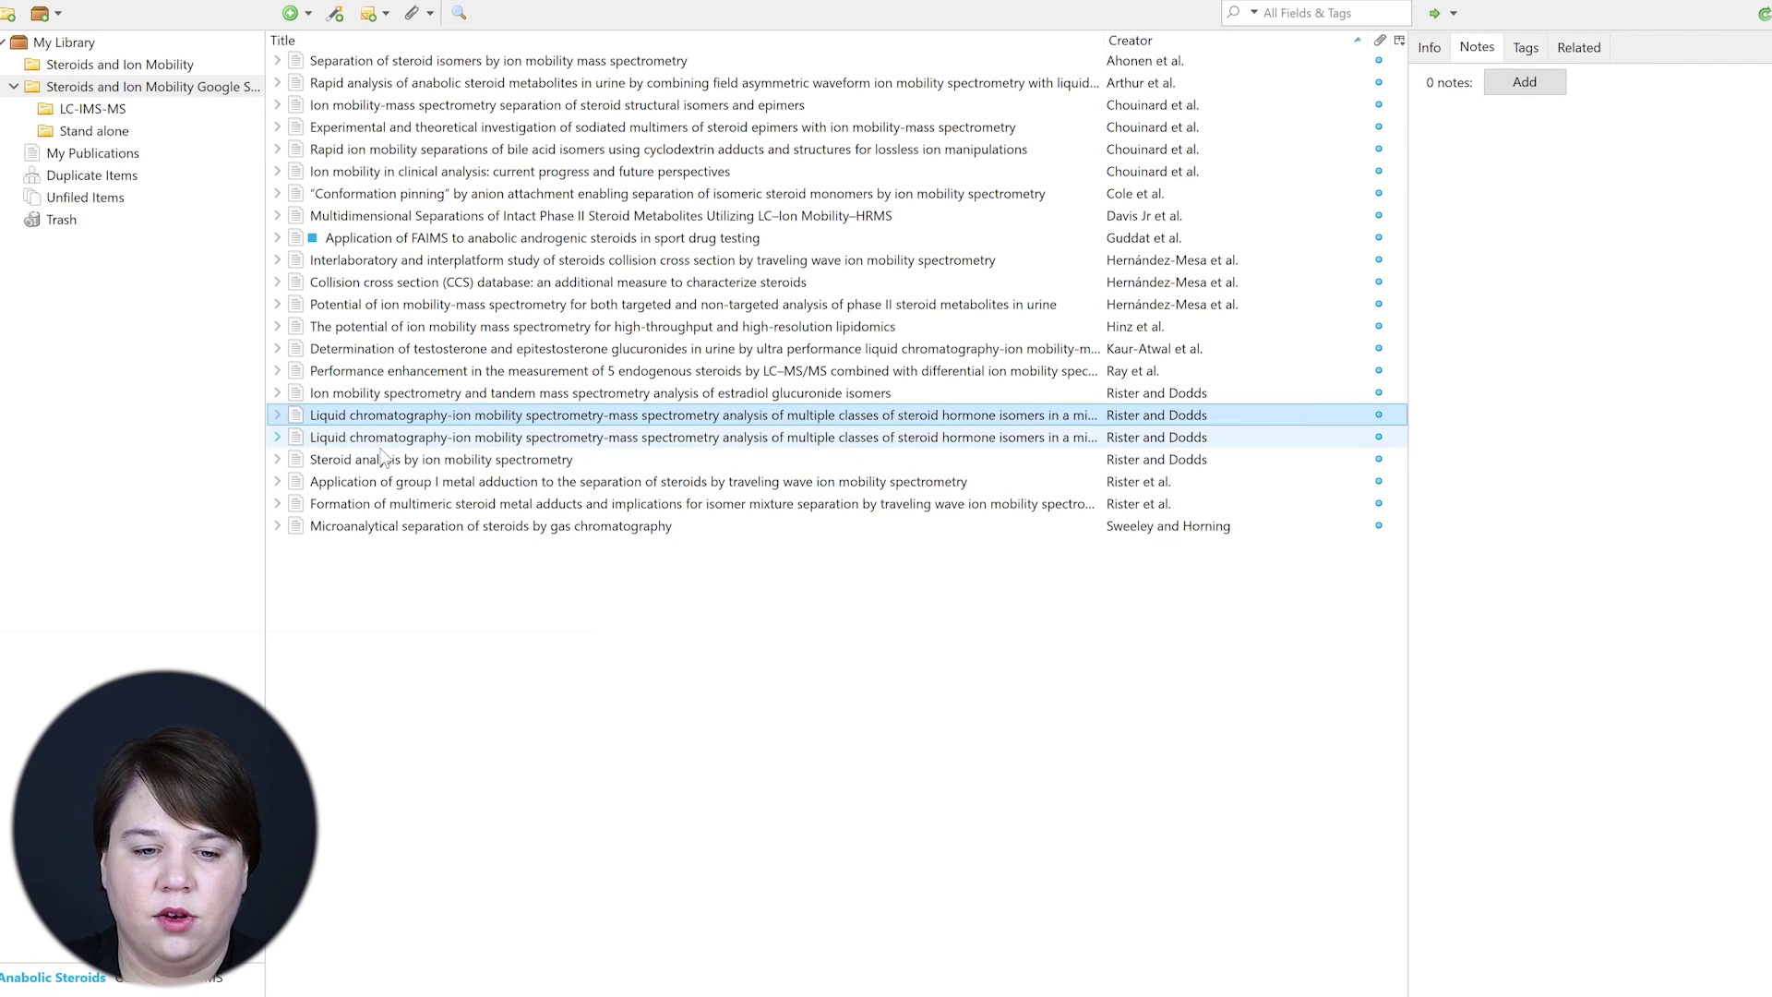
Step: Merge the two identical Liquid chromatography-ion mobility spectrometry-mass spectrometry articles, using the 9/27/2021, 4:19:33 PM version as the master item
left_click(380, 415, "ctrl")
right_click(382, 431)
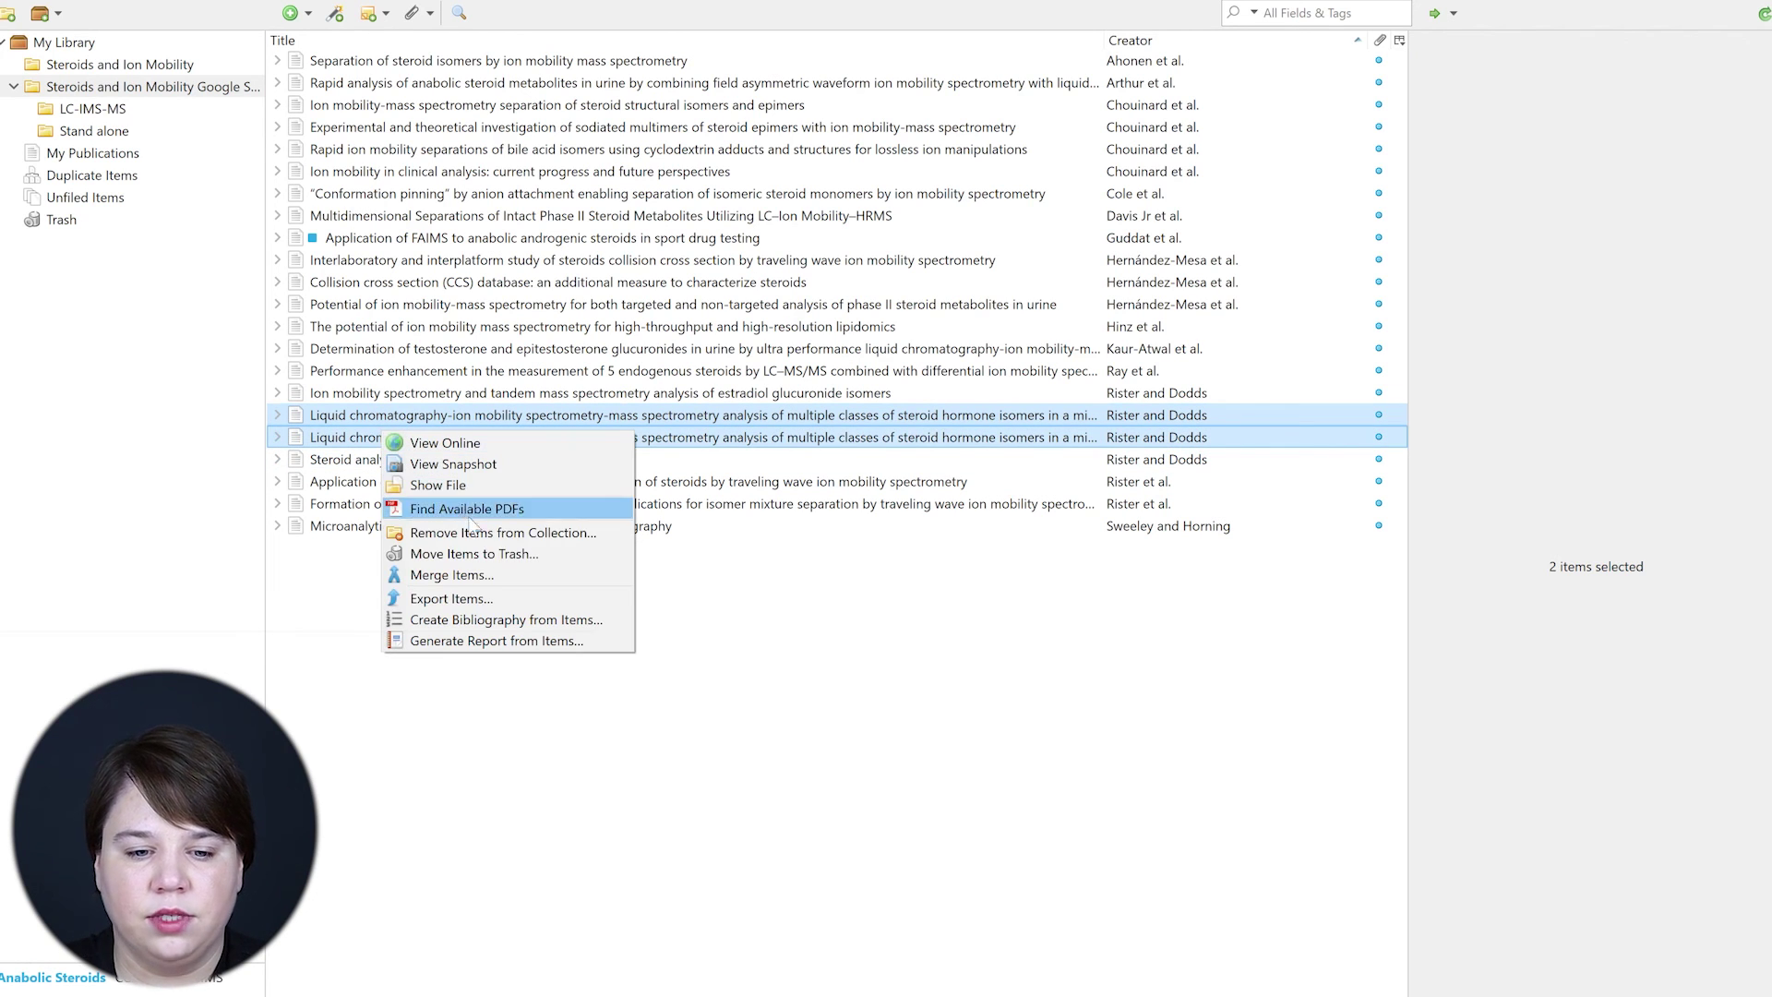
left_click(476, 575)
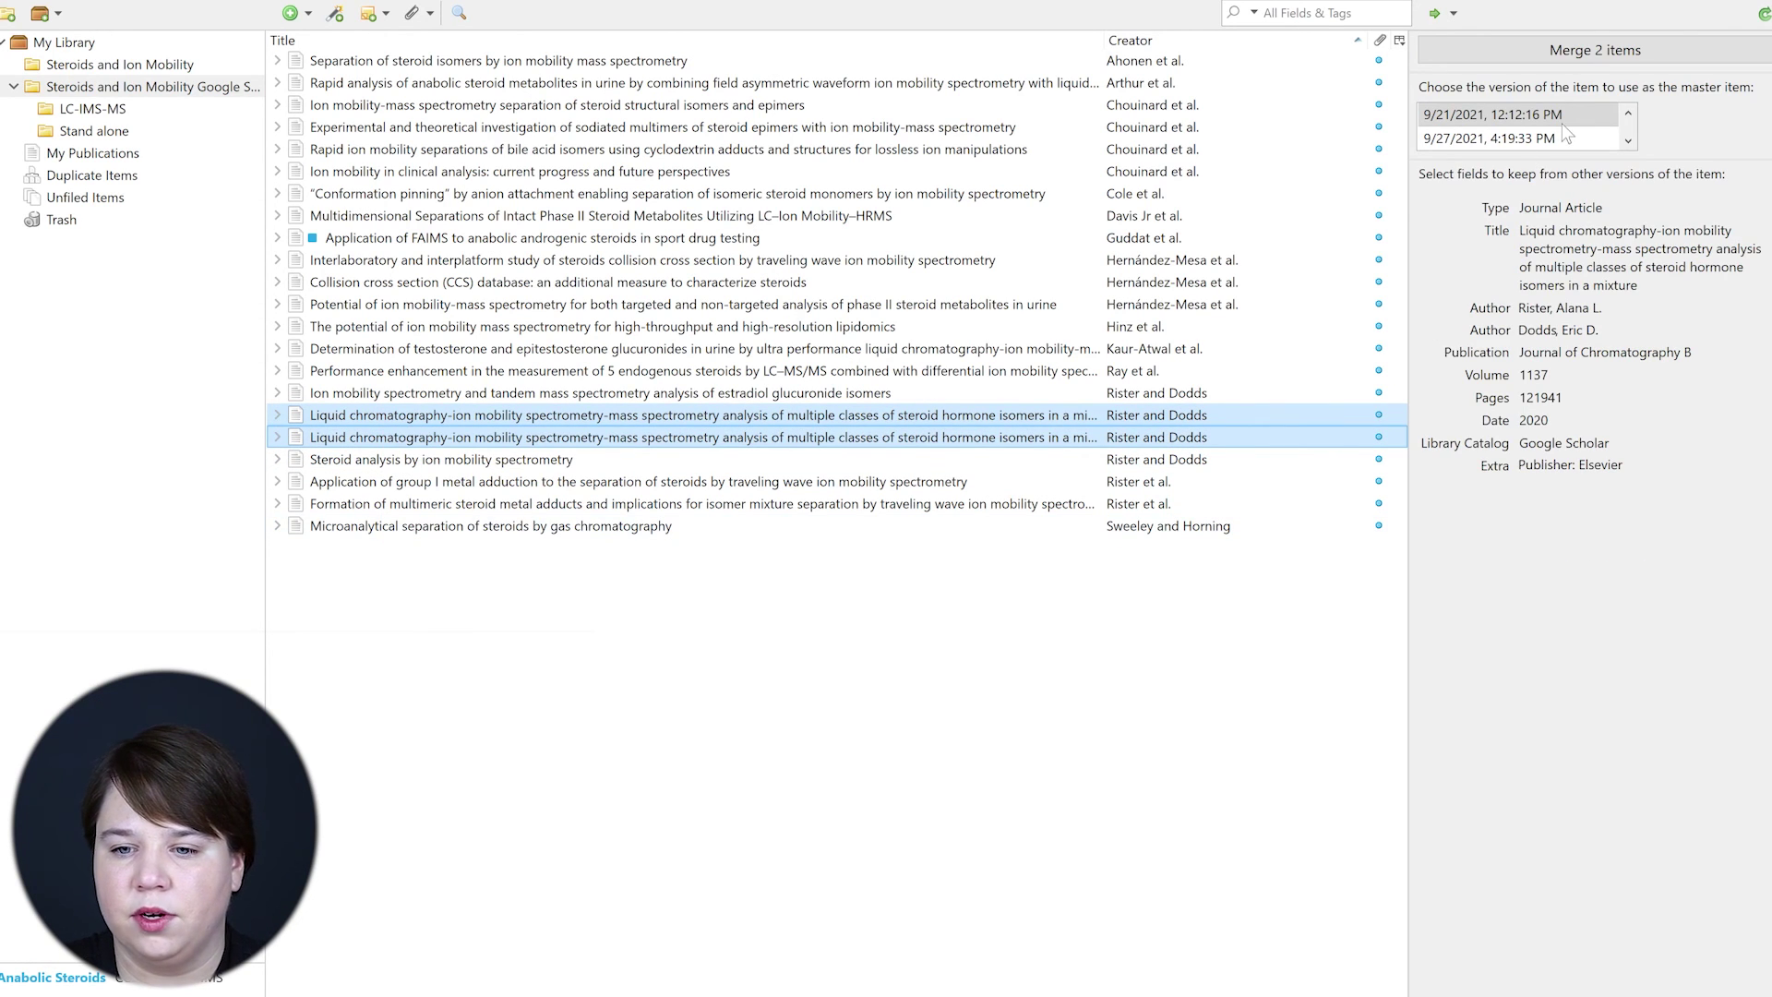
left_click(1515, 140)
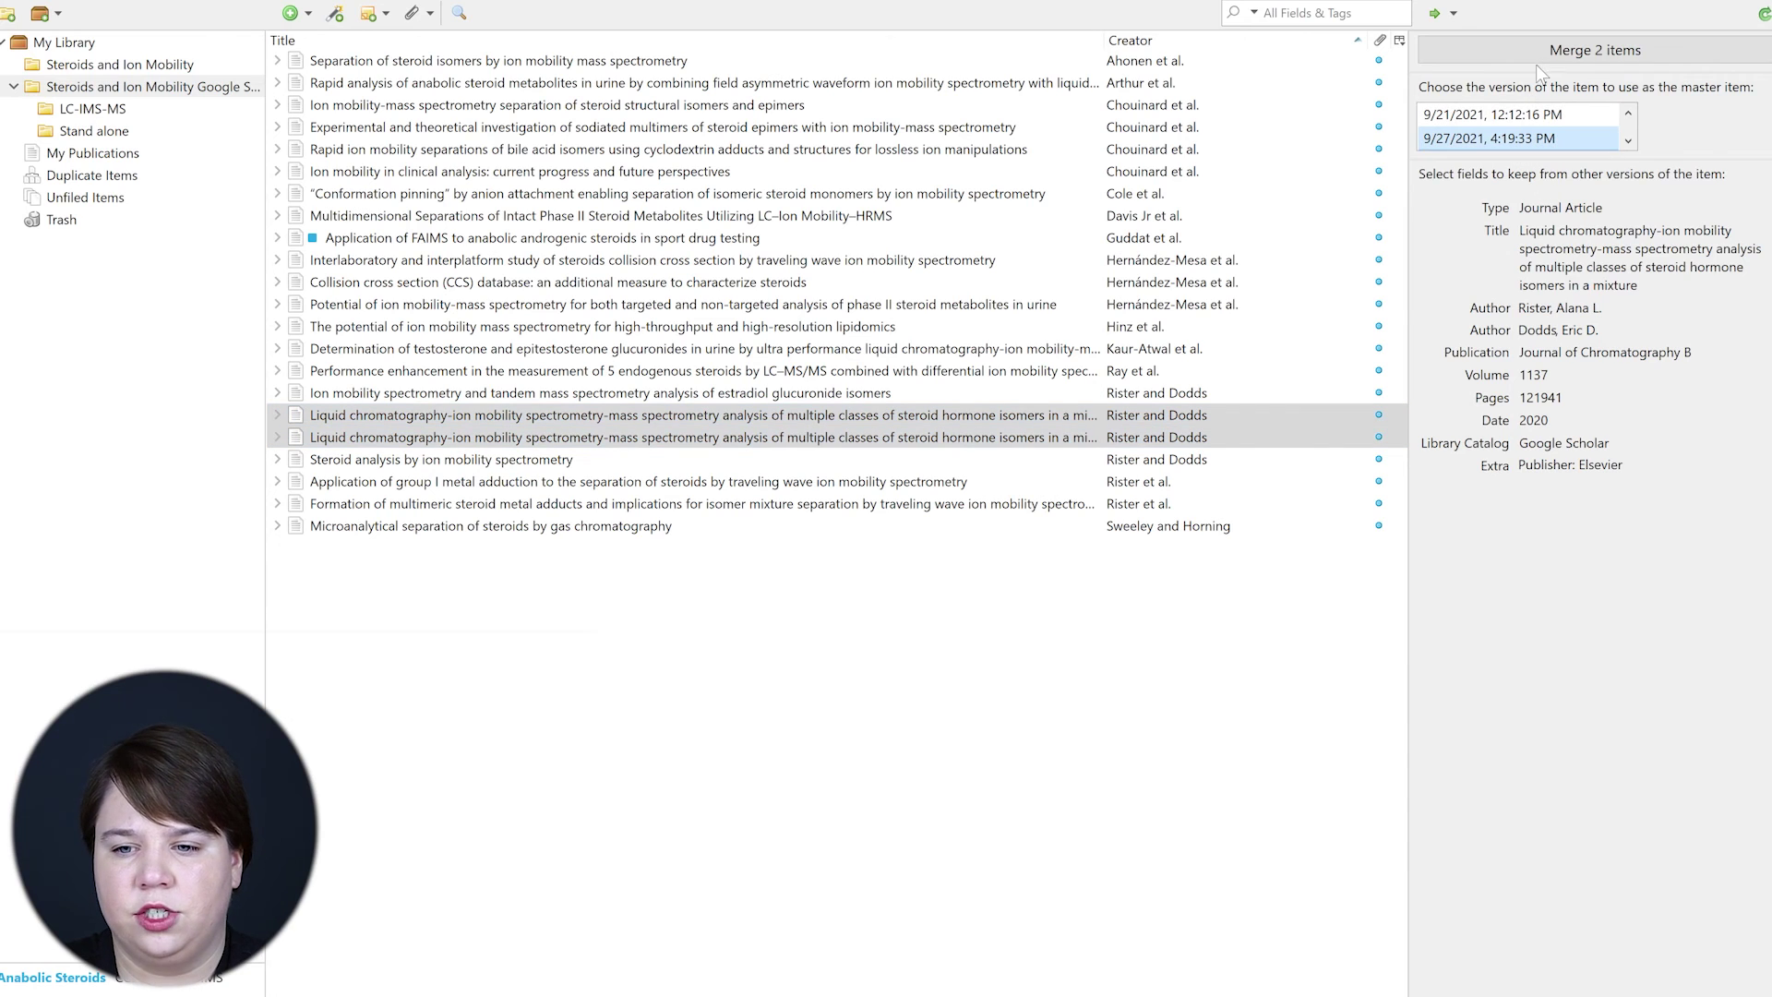
left_click(1551, 57)
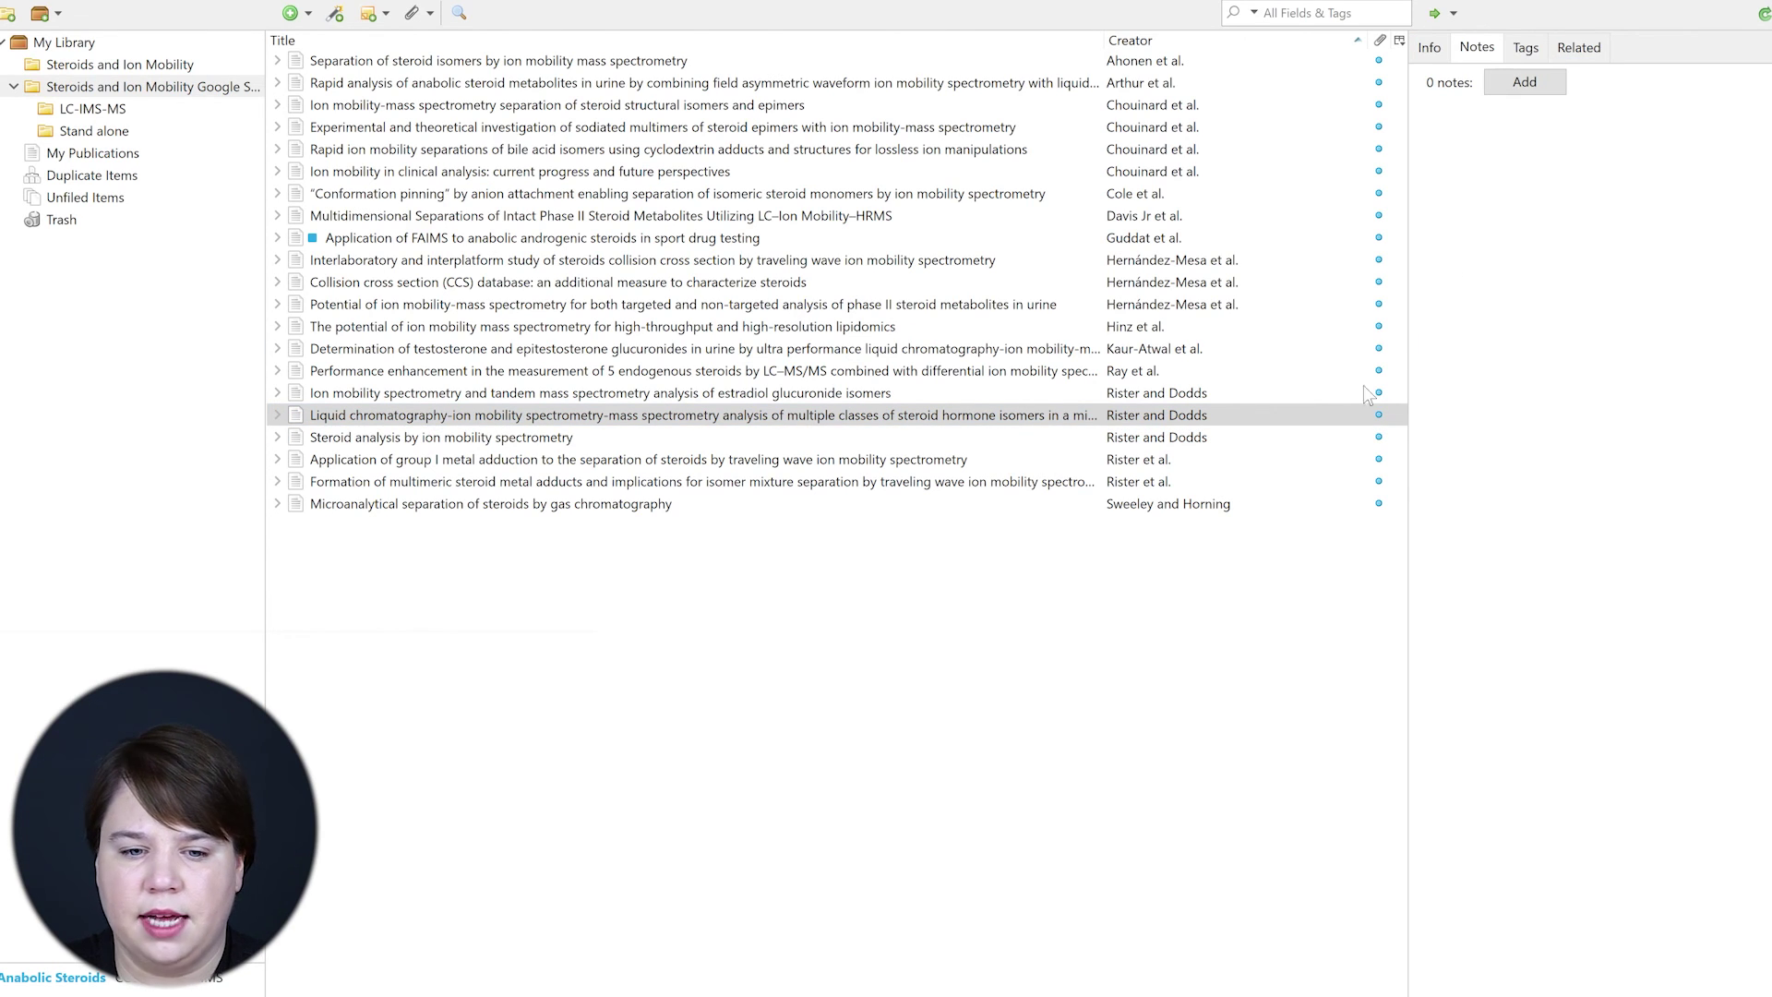
Step: Check the details of both Full Text attachments under the merged Liquid chromatography-ion mobility article
left_click(626, 758)
left_click(276, 415)
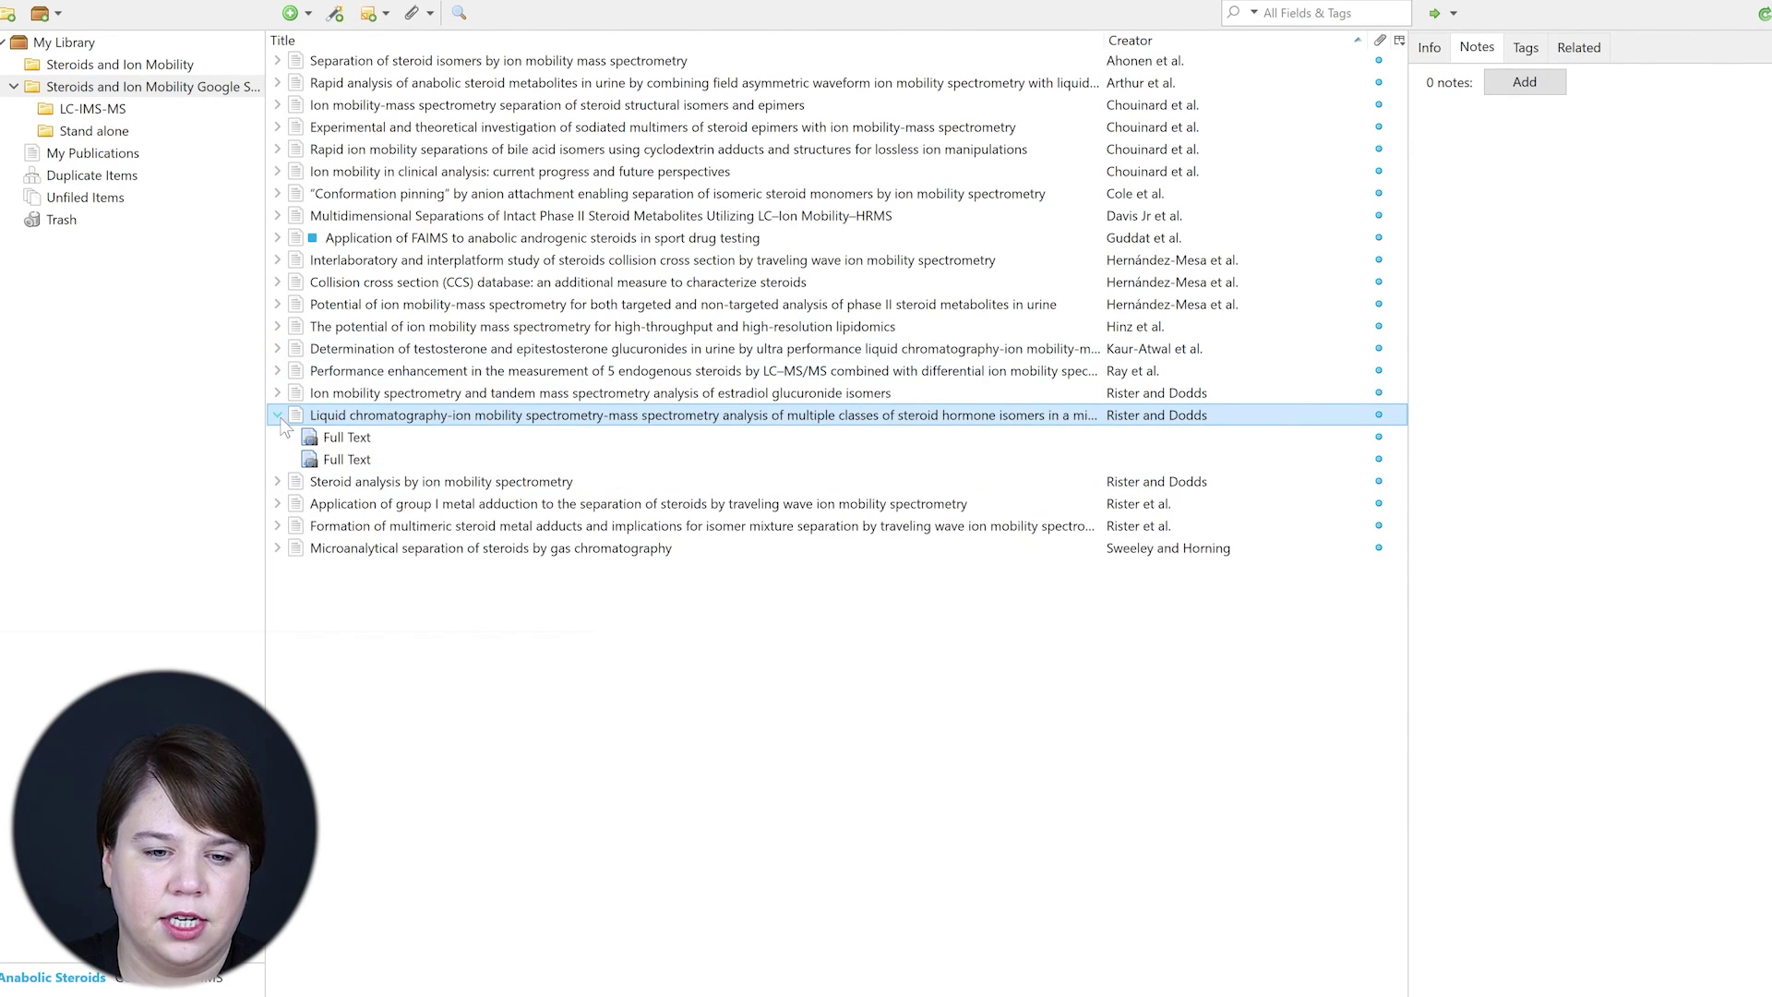
left_click(367, 459)
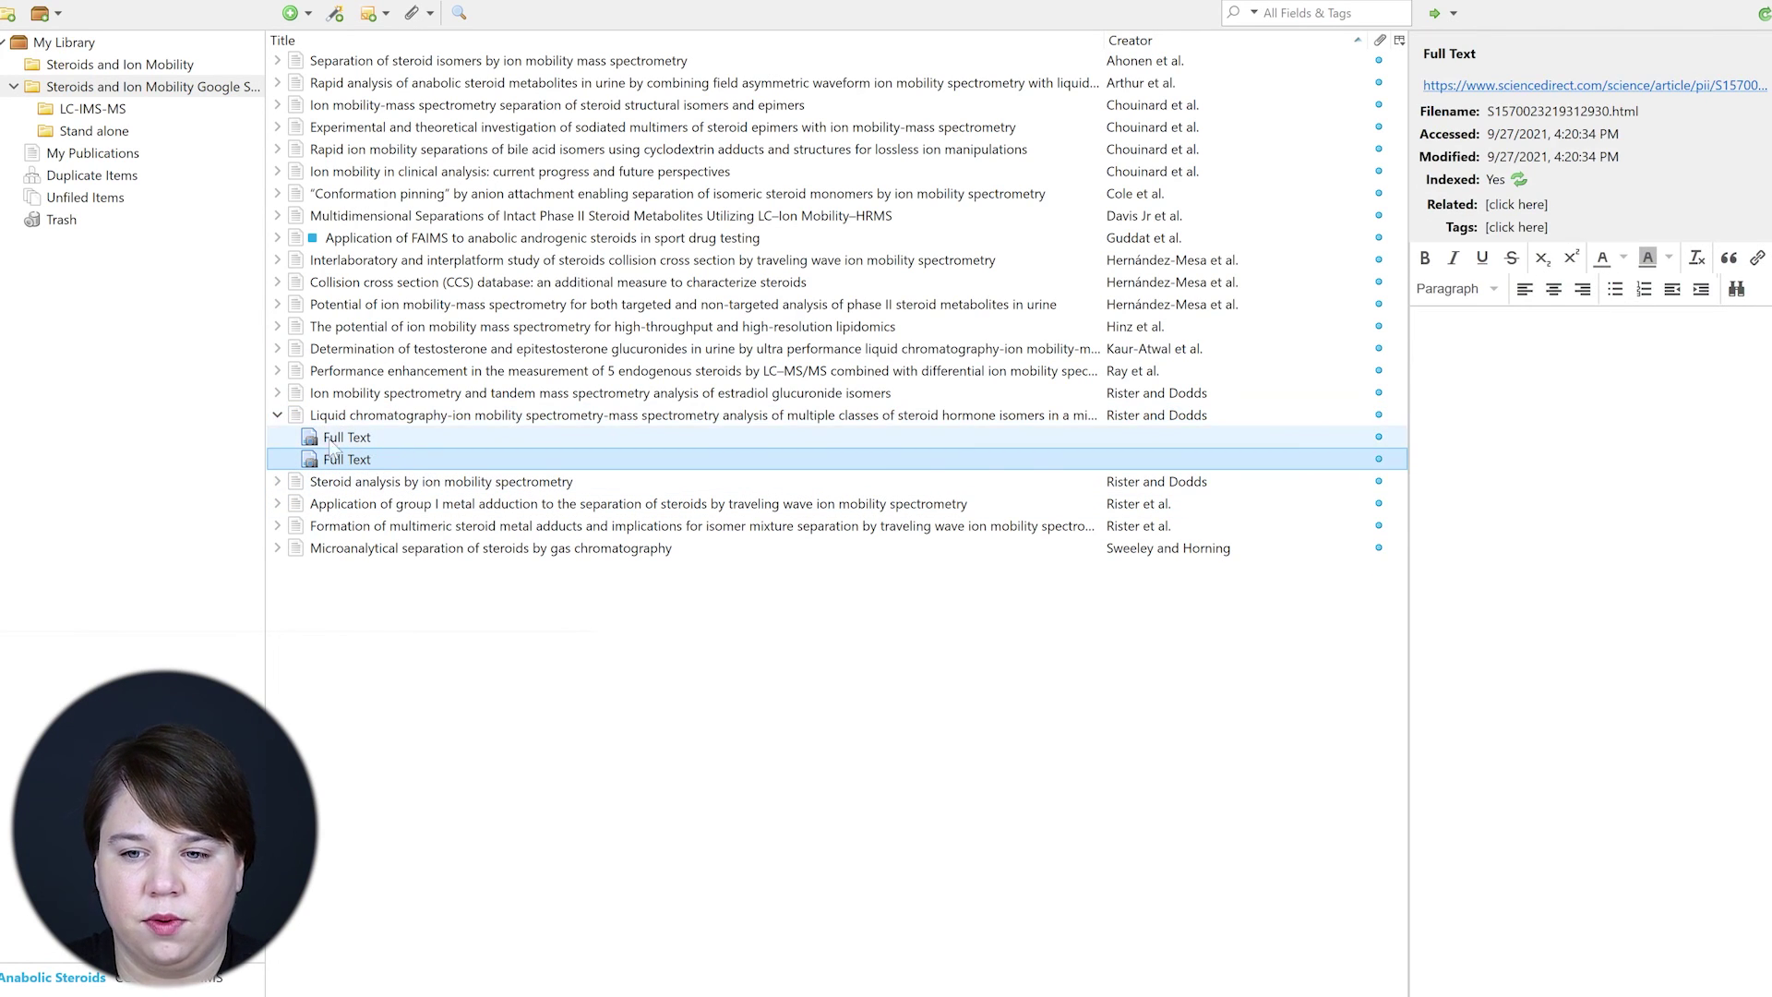
left_click(349, 437)
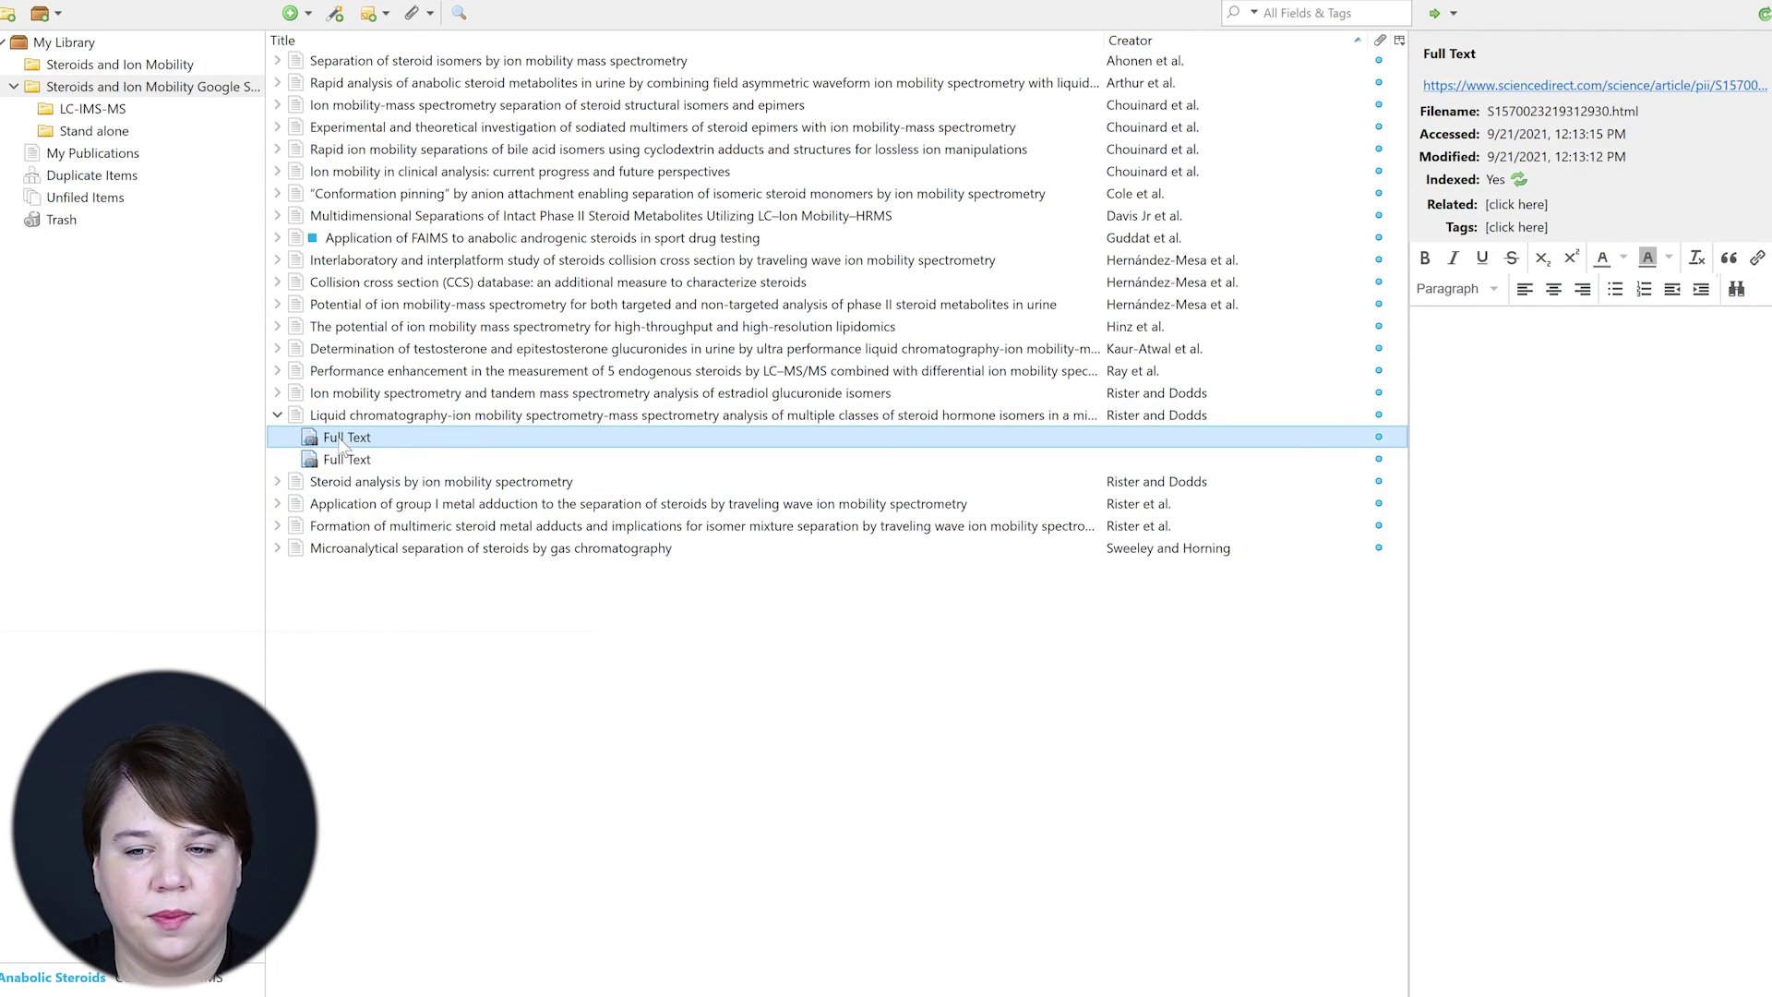
left_click(276, 415)
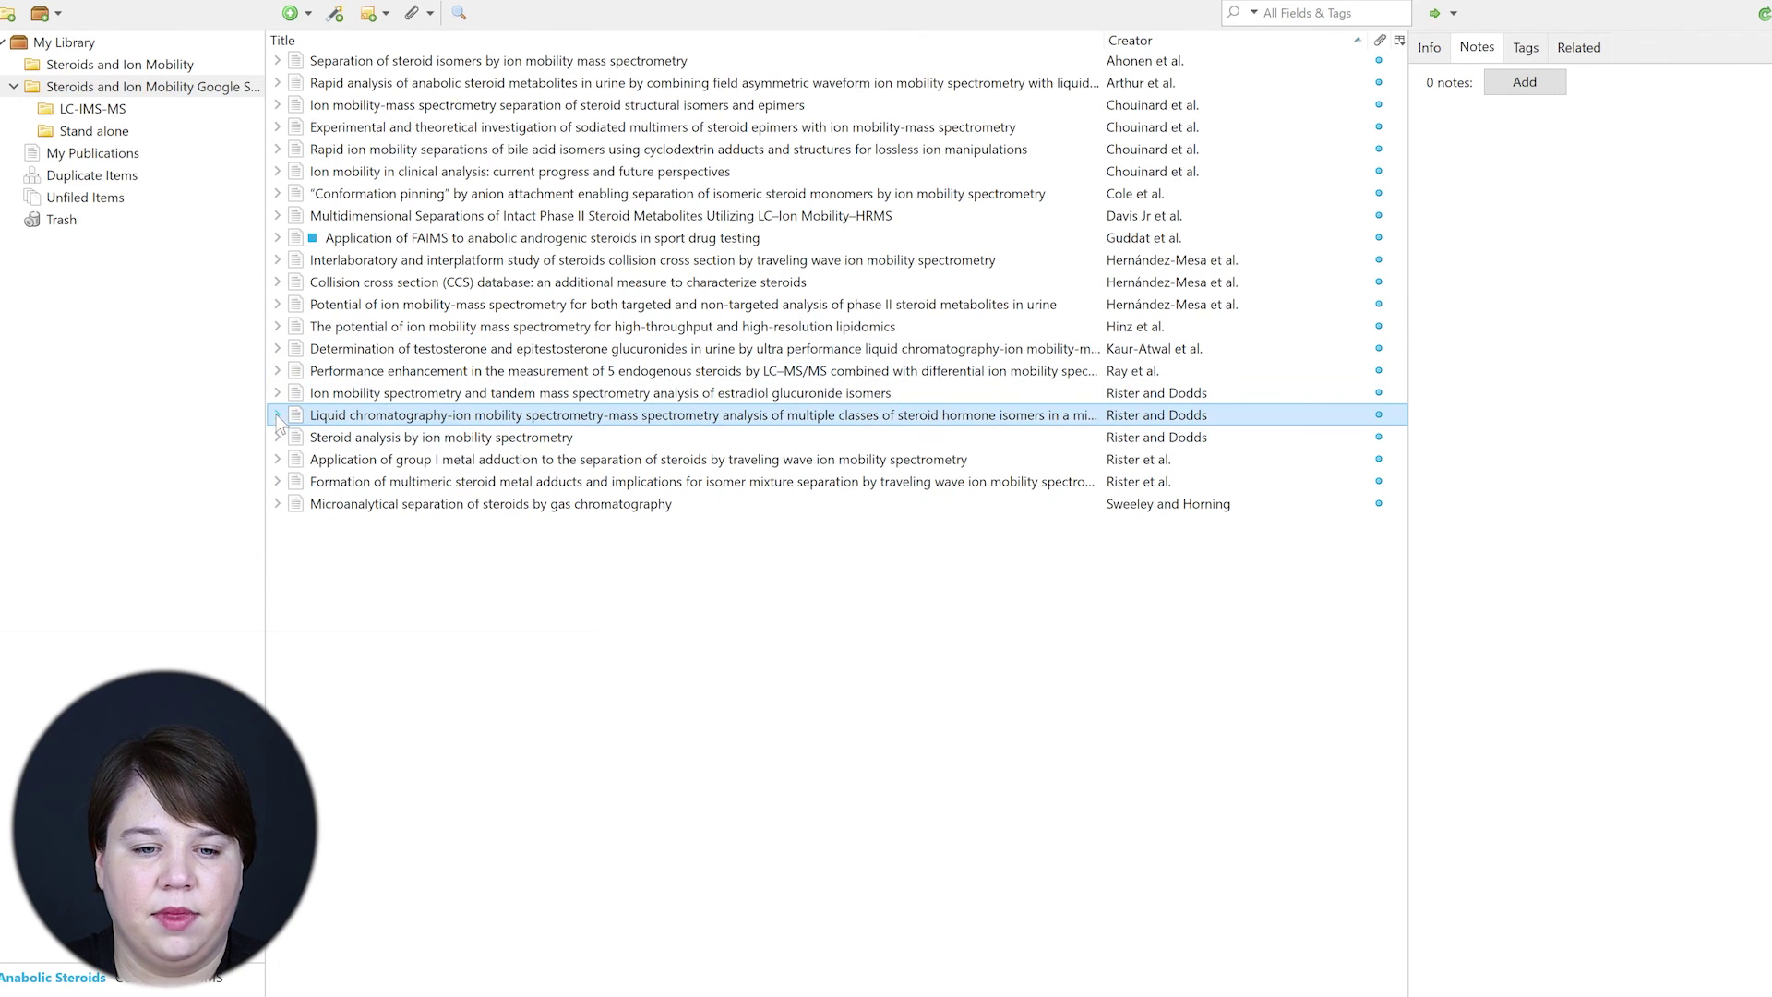
Step: Show the library's duplicate items and select the set of Steroid analysis by ion mobility spectrometry duplicates for merging
left_click(83, 175)
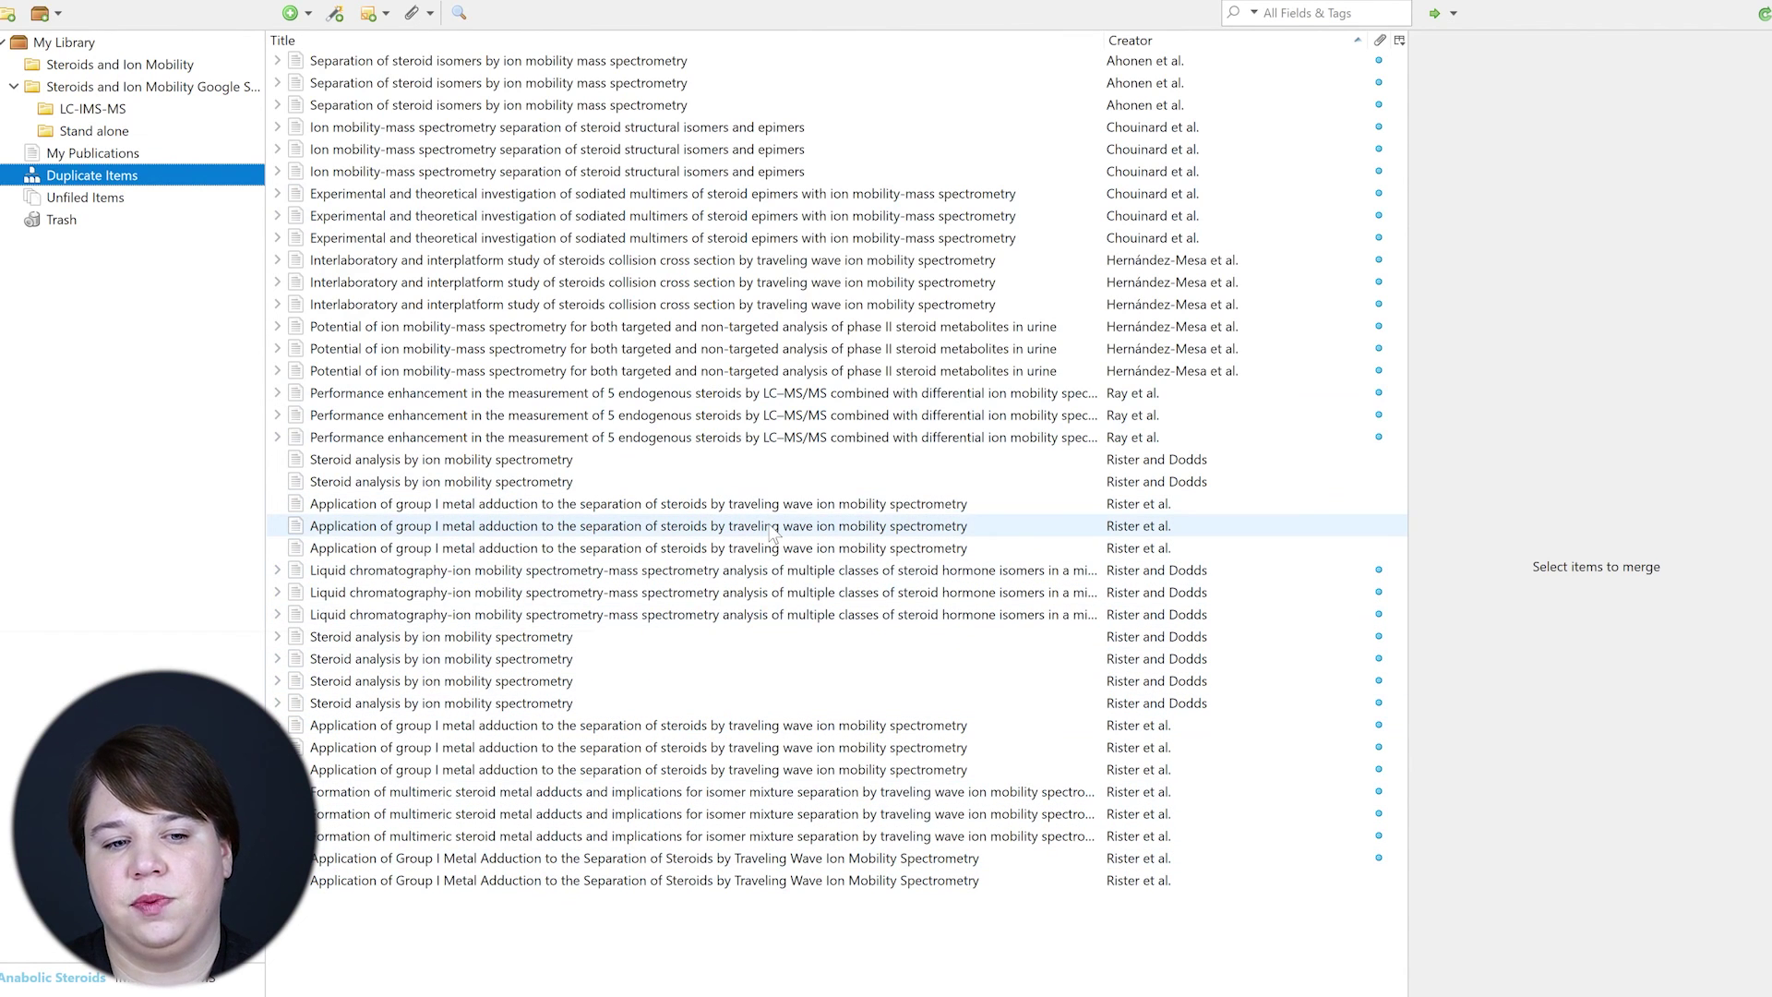
left_click(551, 482)
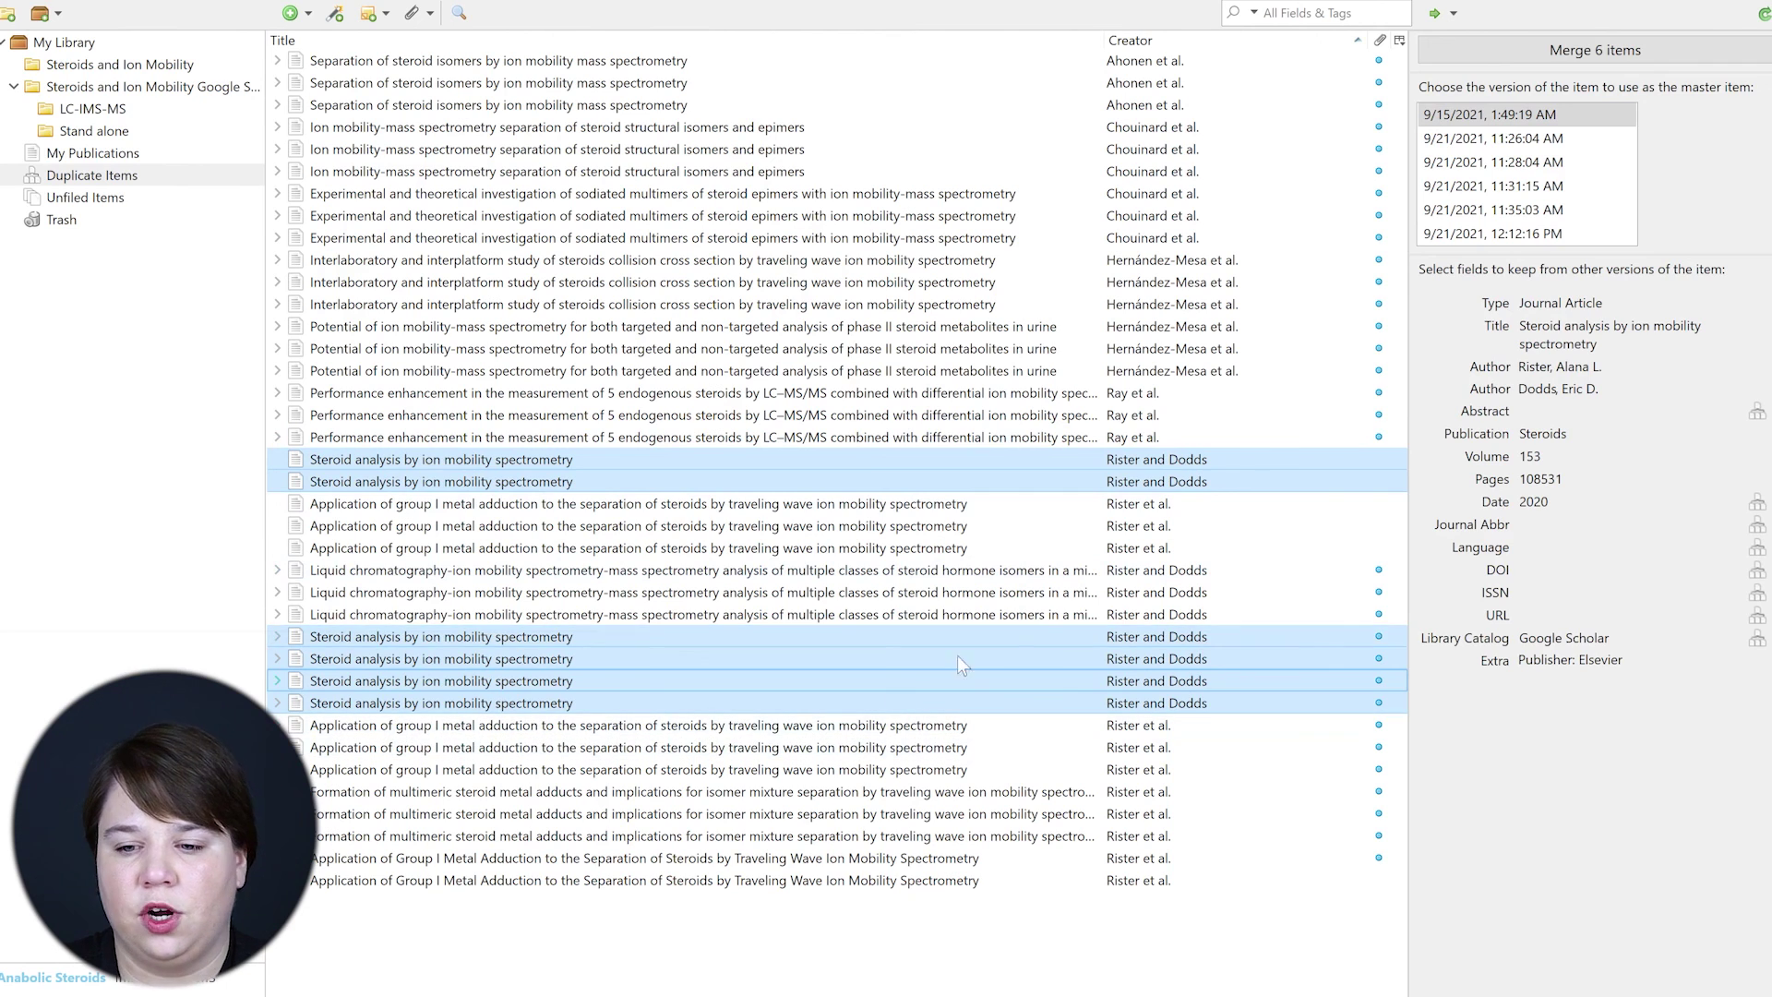